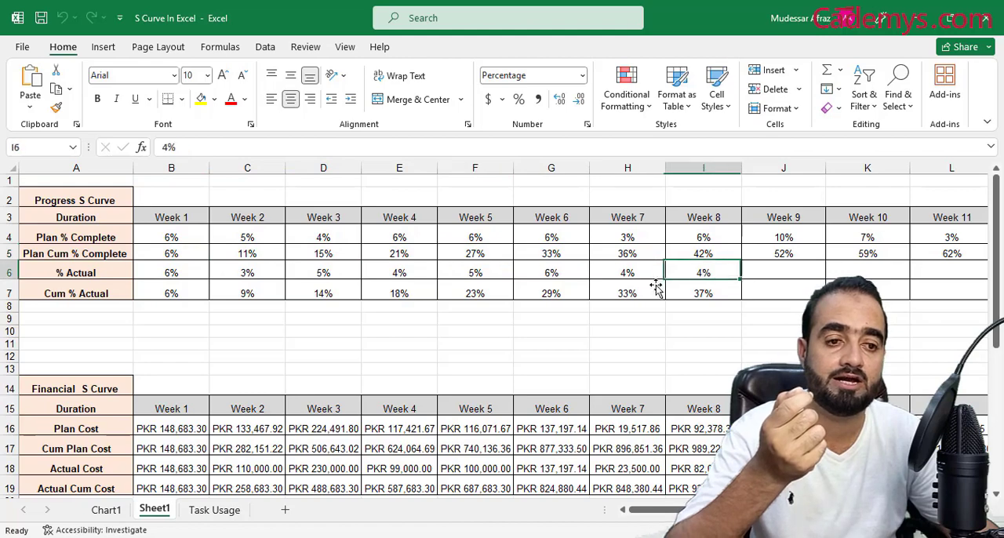
# Step: Examine the progress and financial tables with their S Curve charts, including the Cum % Actual row for Weeks 1 to 8
pyautogui.click(165, 296)
pyautogui.moveTo(165, 295); pyautogui.dragTo(699, 293)
pyautogui.scroll(-2, 570, 354)
pyautogui.scroll(1, 570, 354)
pyautogui.scroll(-4, 565, 353)
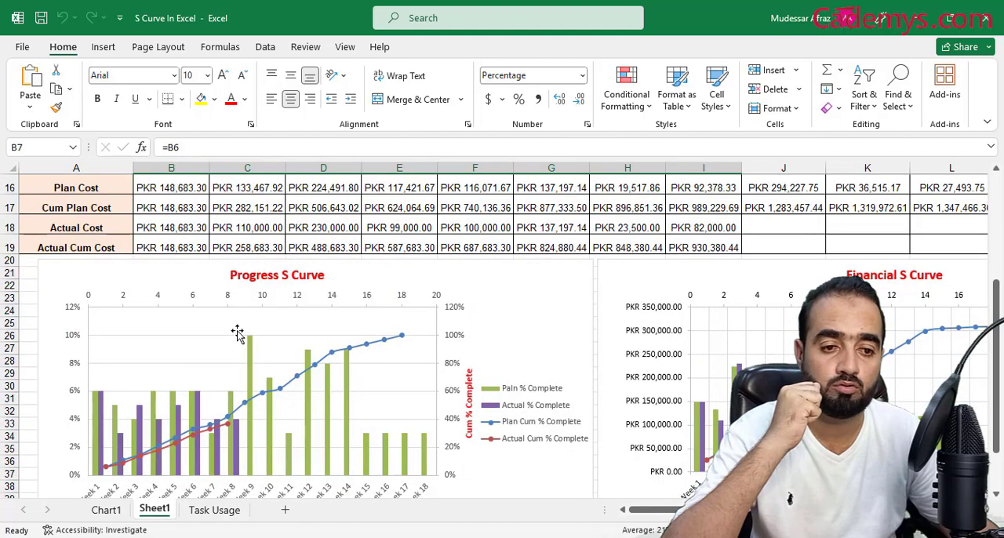
pyautogui.scroll(-1, 238, 337)
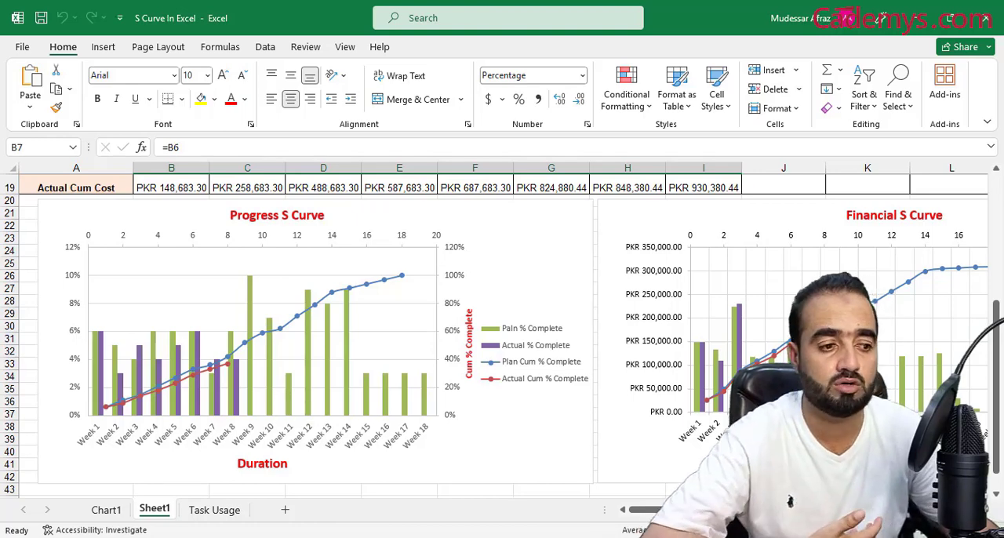
pyautogui.hscroll(3, 723, 235)
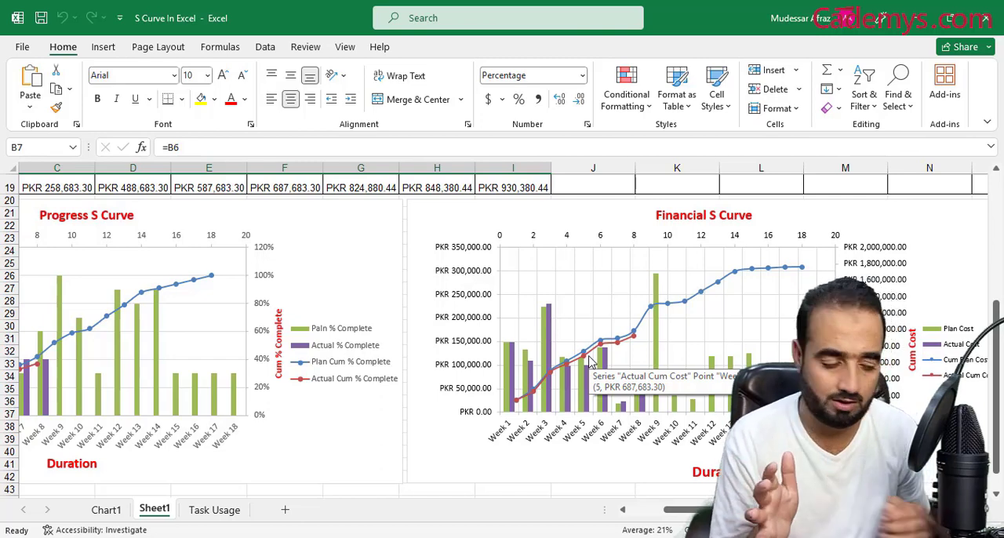
pyautogui.scroll(6, 553, 368)
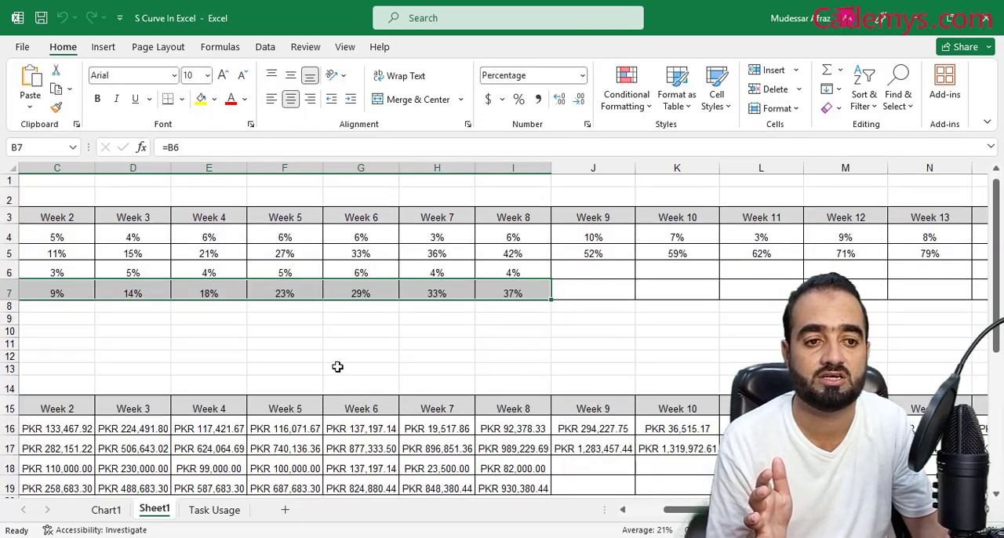
pyautogui.scroll(-8, 385, 294)
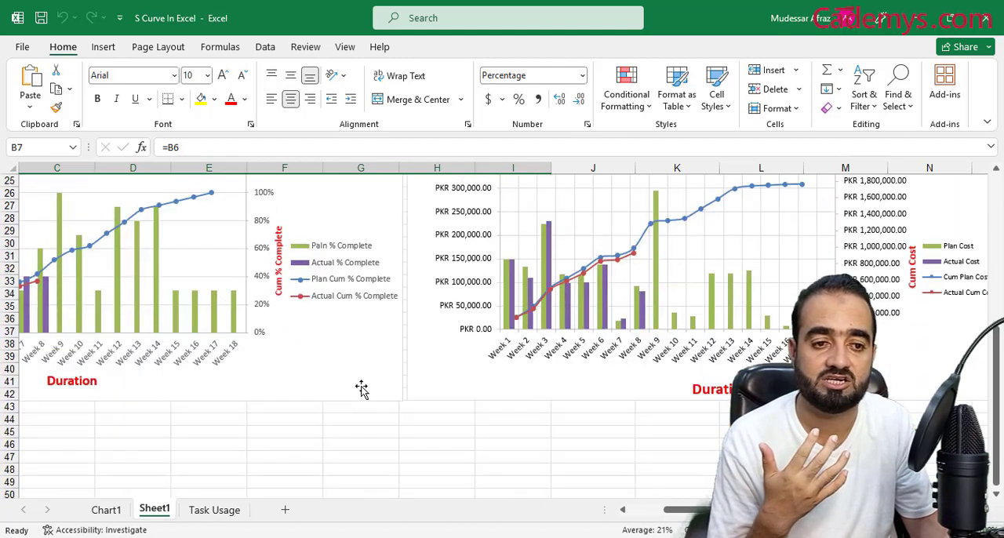
pyautogui.scroll(1, 621, 335)
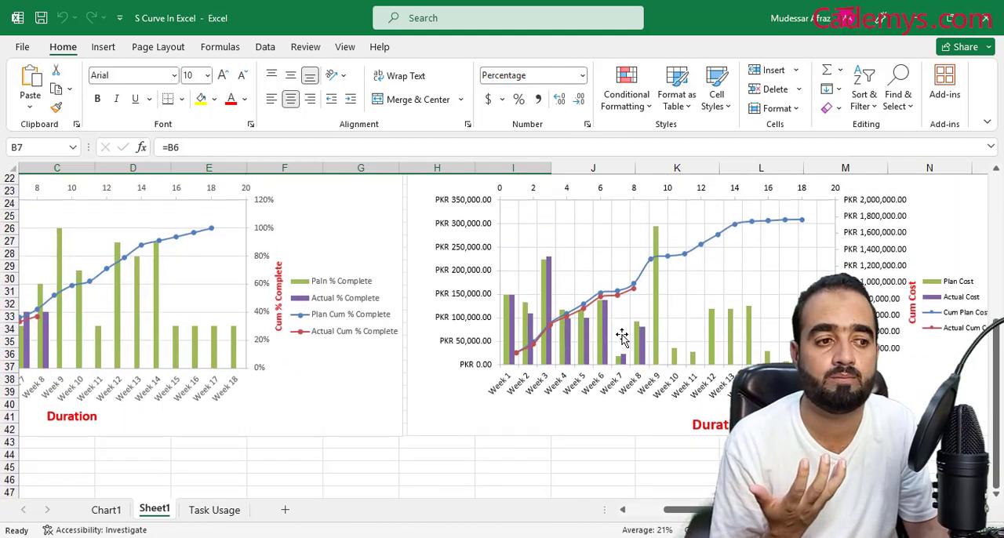
pyautogui.scroll(1, 621, 336)
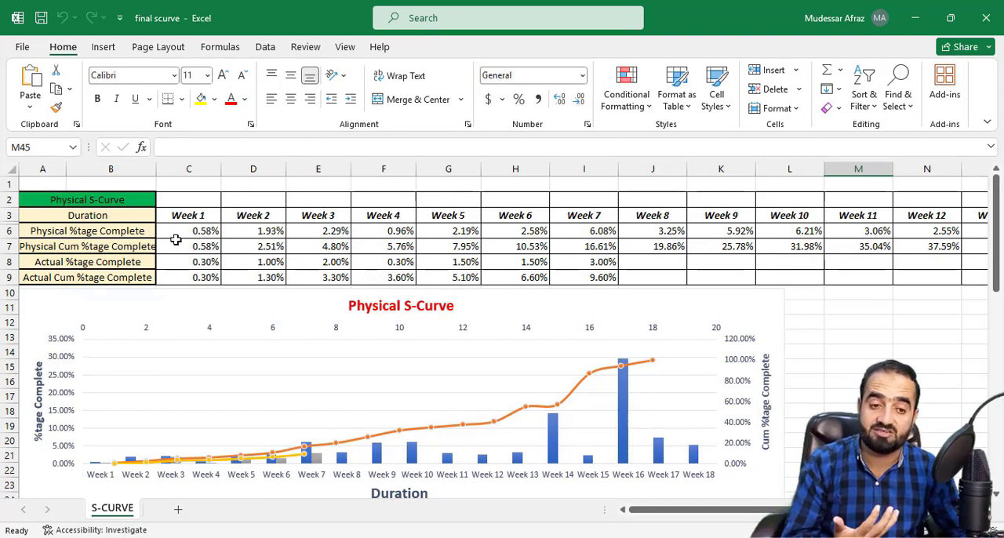
# Step: Examine the Physical S-Curve table and its chart in the final scurve workbook
pyautogui.scroll(-3, 588, 346)
pyautogui.scroll(3, 498, 351)
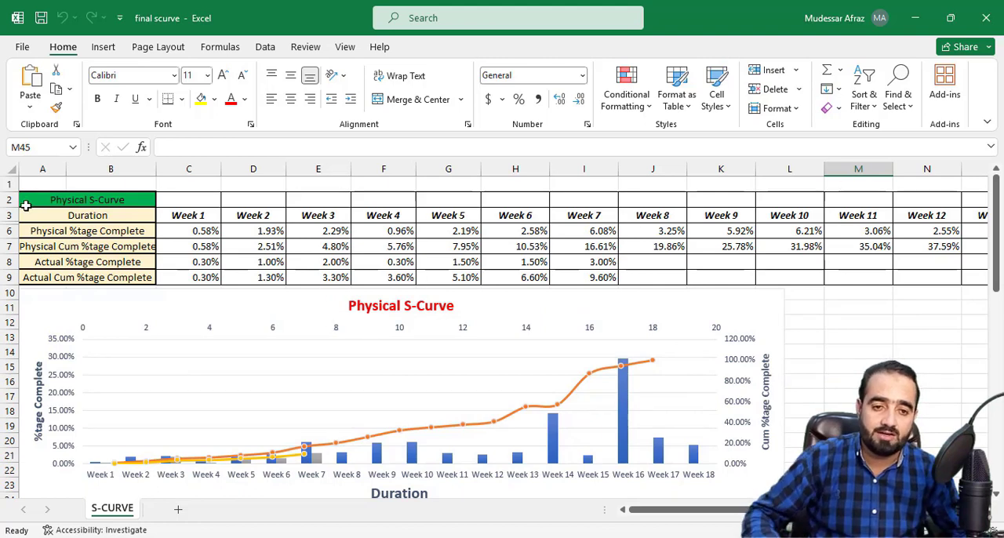
pyautogui.scroll(-3, 200, 361)
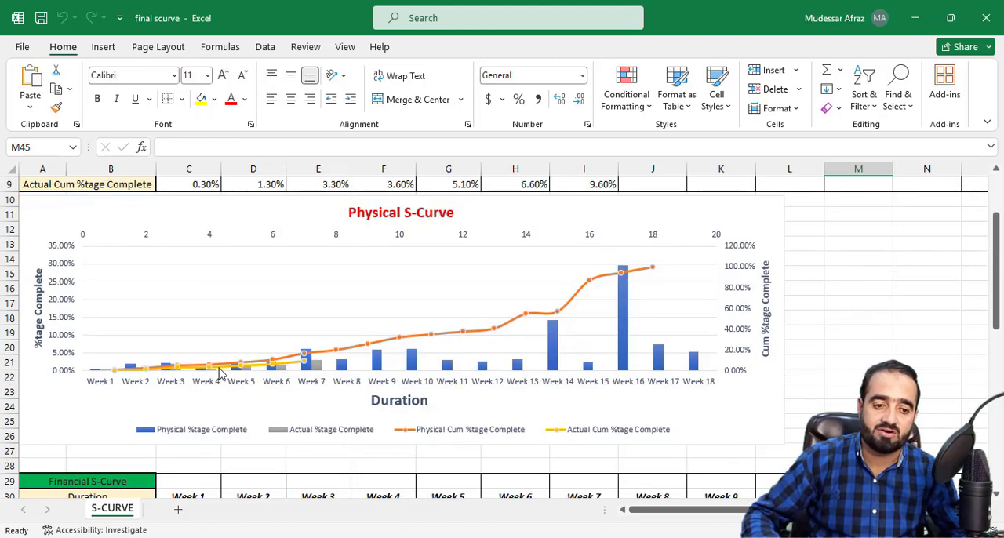
pyautogui.moveTo(997, 312); pyautogui.dragTo(1001, 290)
# Step: Switch to Microsoft Project and insert a % Complete column before the Cost column in the residential house schedule
pyautogui.click(599, 537)
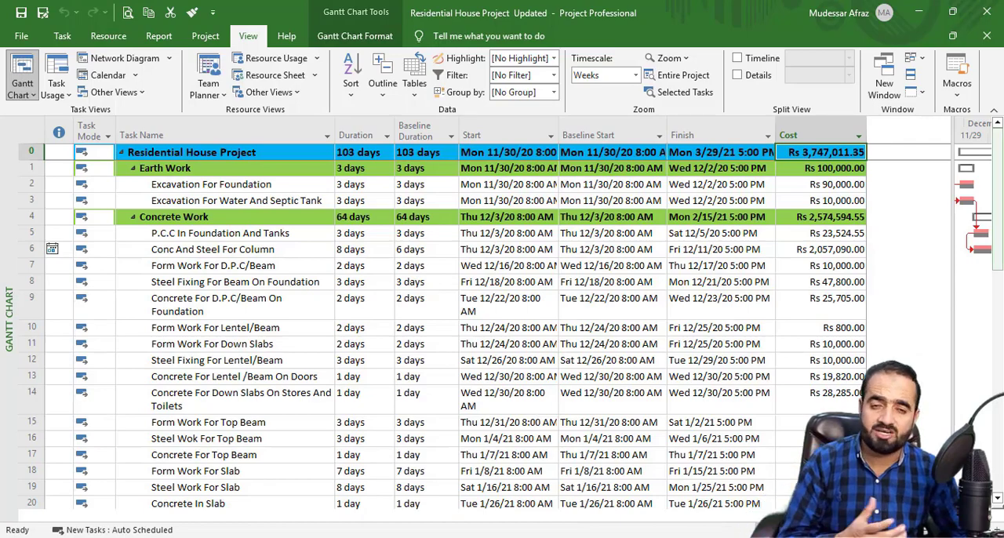
pyautogui.moveTo(1000, 168); pyautogui.dragTo(1001, 149)
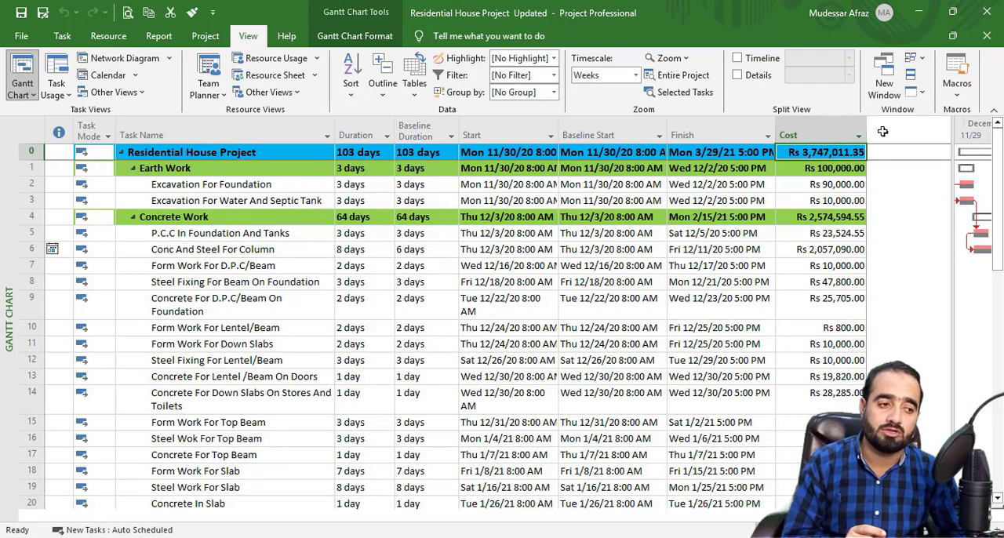
pyautogui.click(855, 136)
pyautogui.rightClick(831, 135)
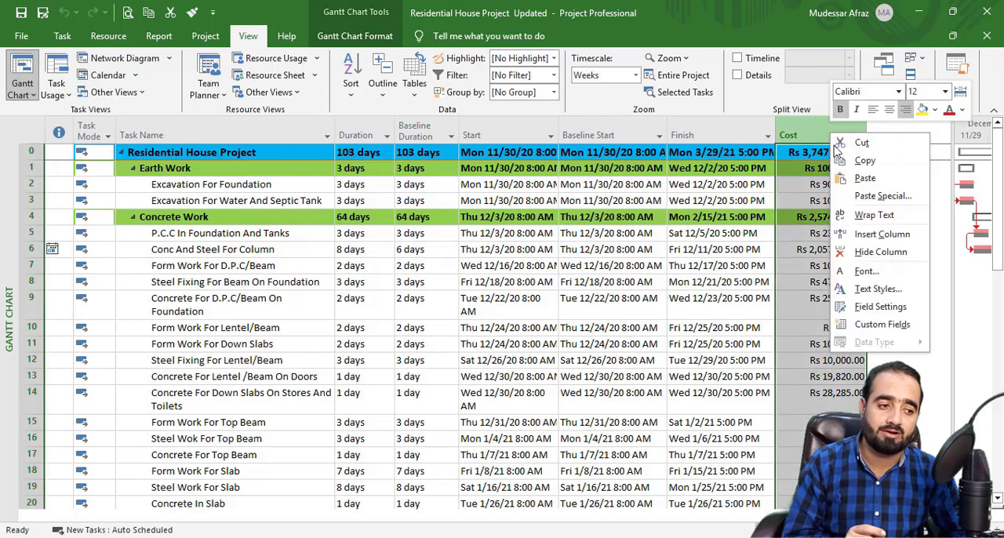
pyautogui.click(867, 235)
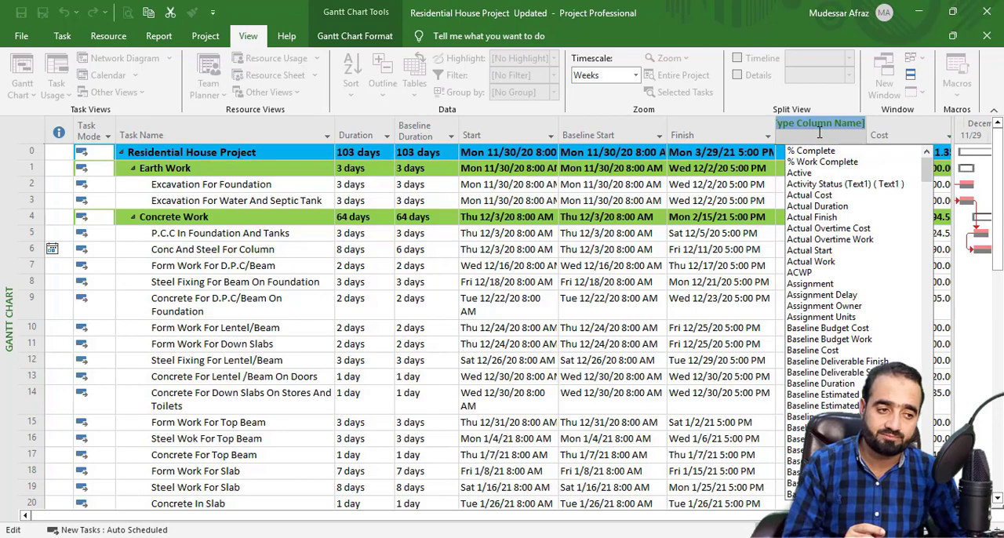
pyautogui.click(816, 151)
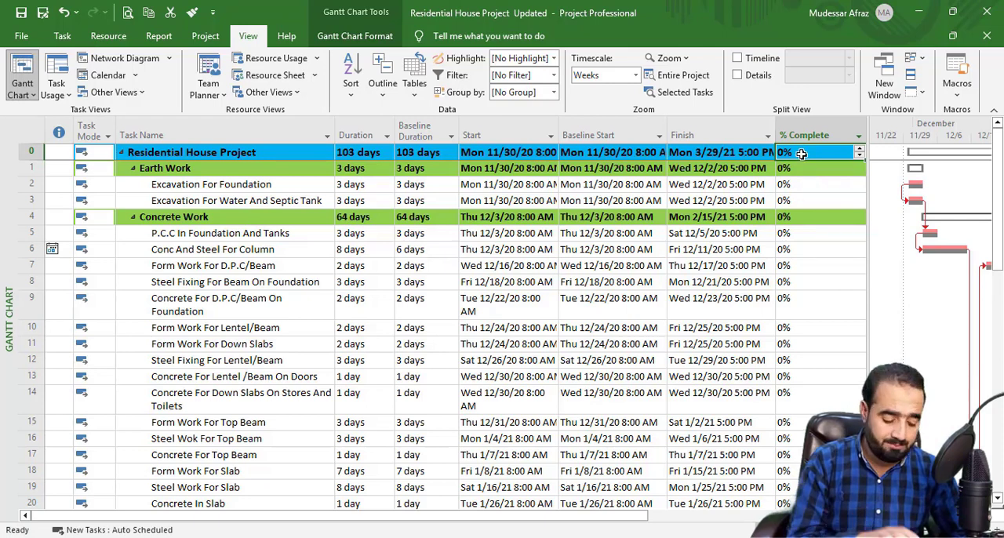
# Step: Set the Residential House Project summary task to 100% complete and switch the schedule to the Task Usage view
pyautogui.write('100')
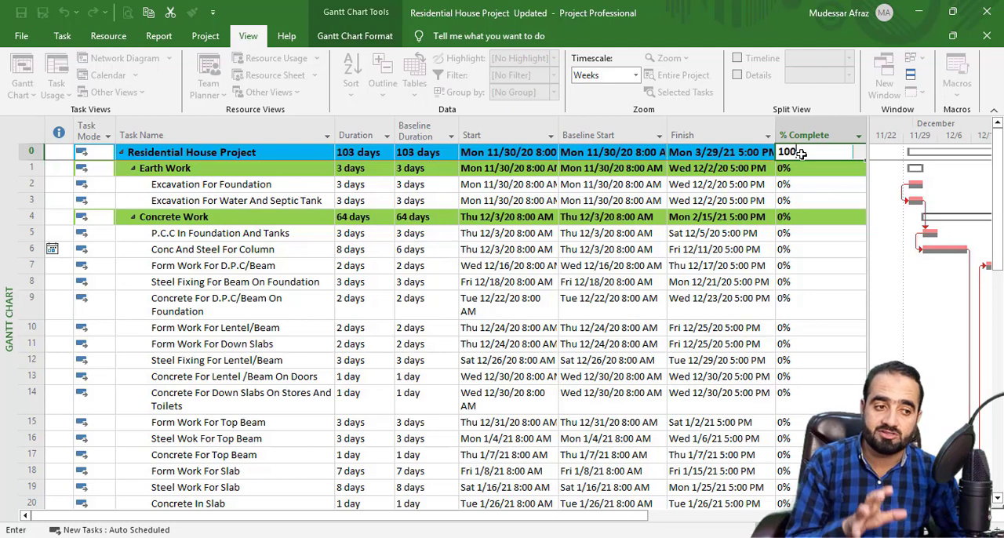
pyautogui.click(813, 178)
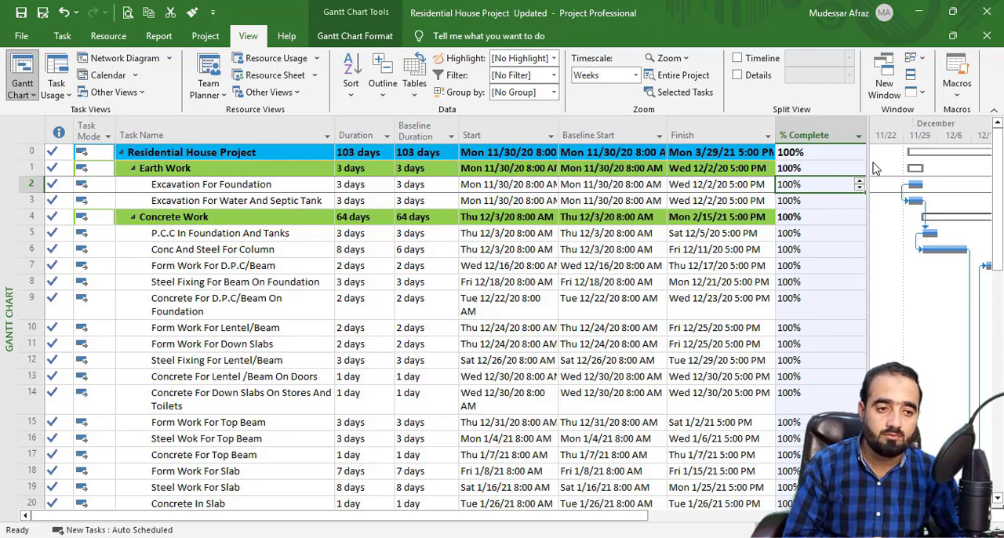
pyautogui.click(62, 36)
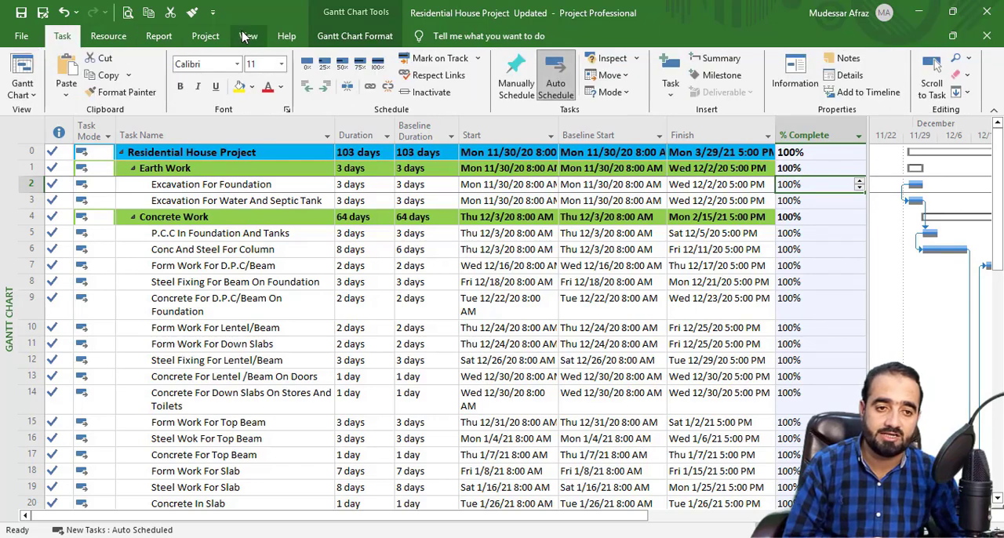
pyautogui.click(246, 36)
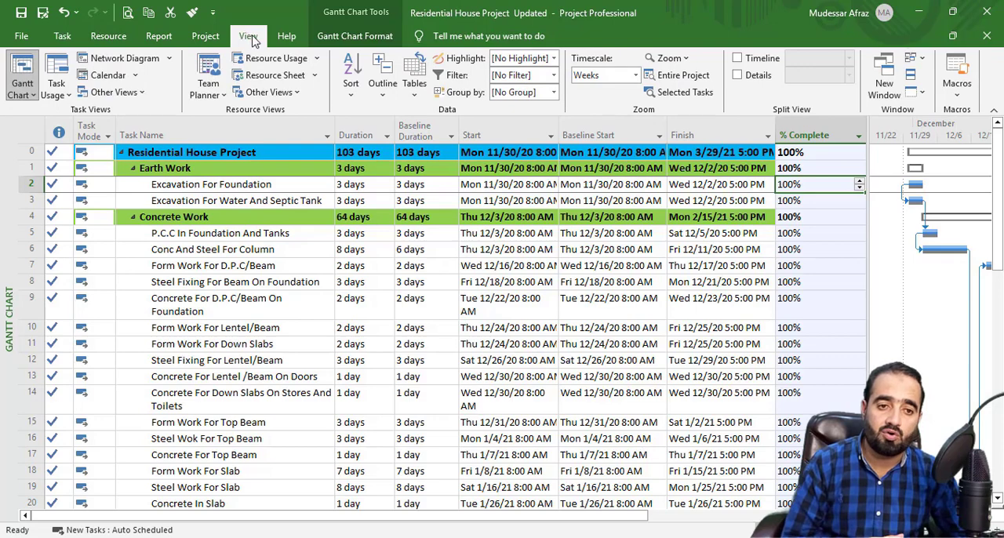
pyautogui.click(56, 78)
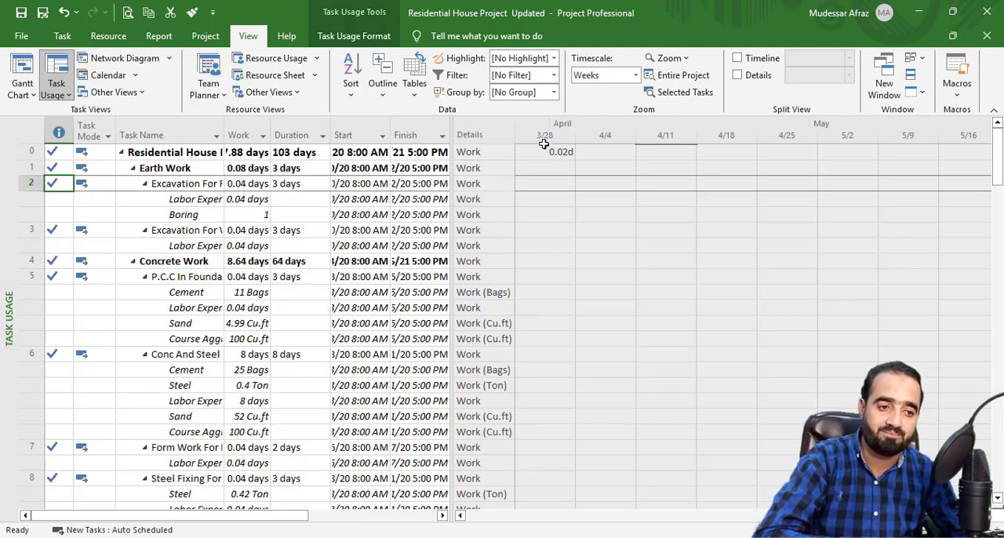
# Step: In the usage detail styles, add Percent Complete to the shown fields and hide Work
pyautogui.rightClick(485, 165)
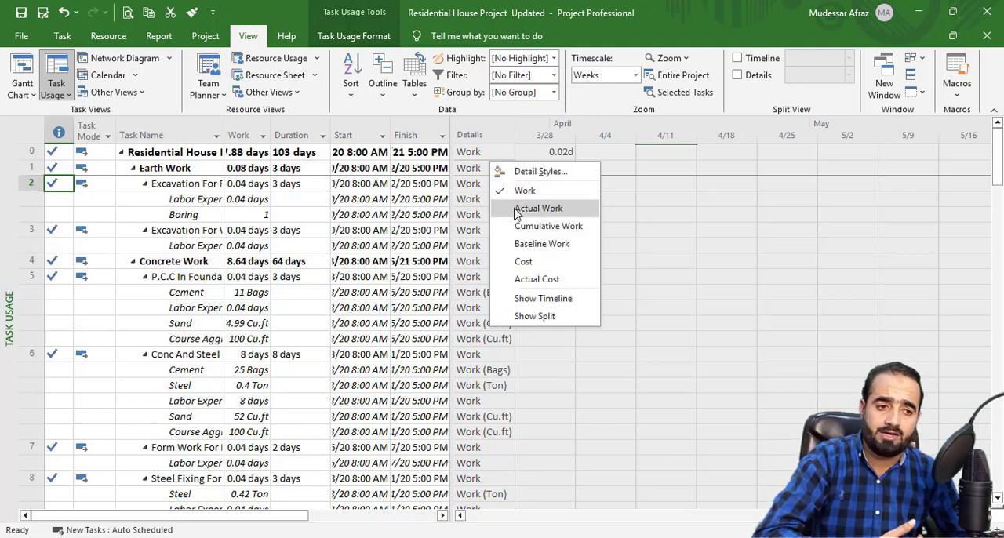
pyautogui.click(527, 171)
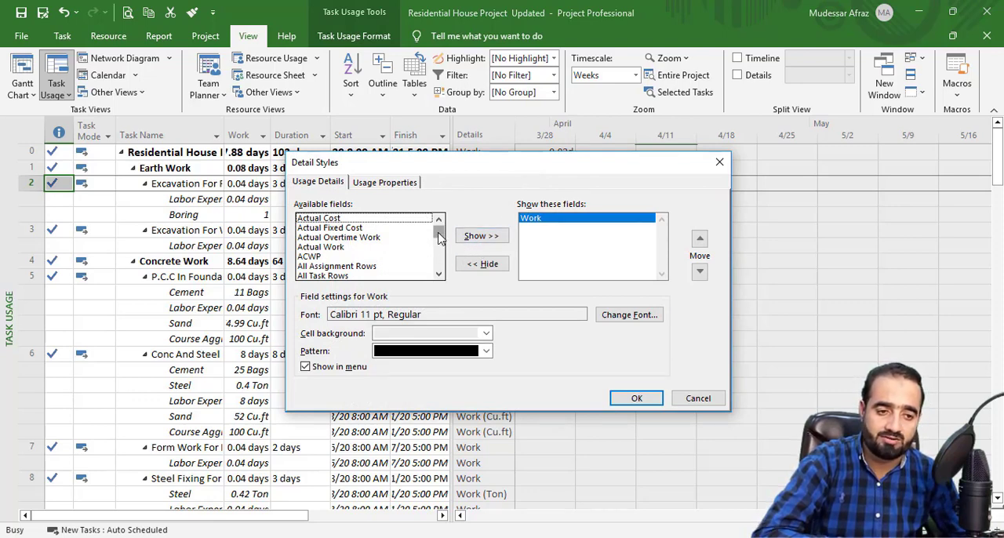
pyautogui.moveTo(440, 236); pyautogui.dragTo(440, 244)
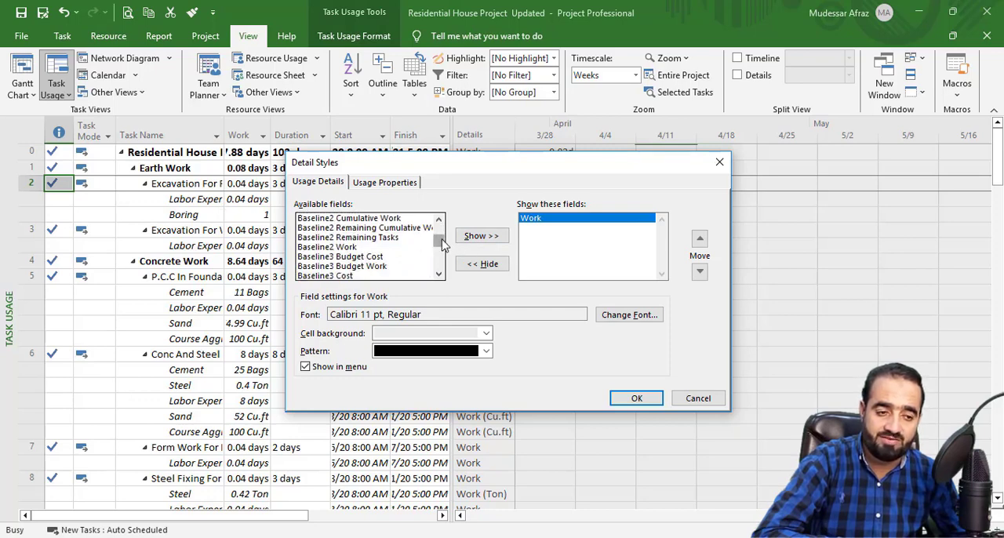
pyautogui.scroll(-4, 444, 247)
pyautogui.moveTo(444, 247); pyautogui.dragTo(447, 264)
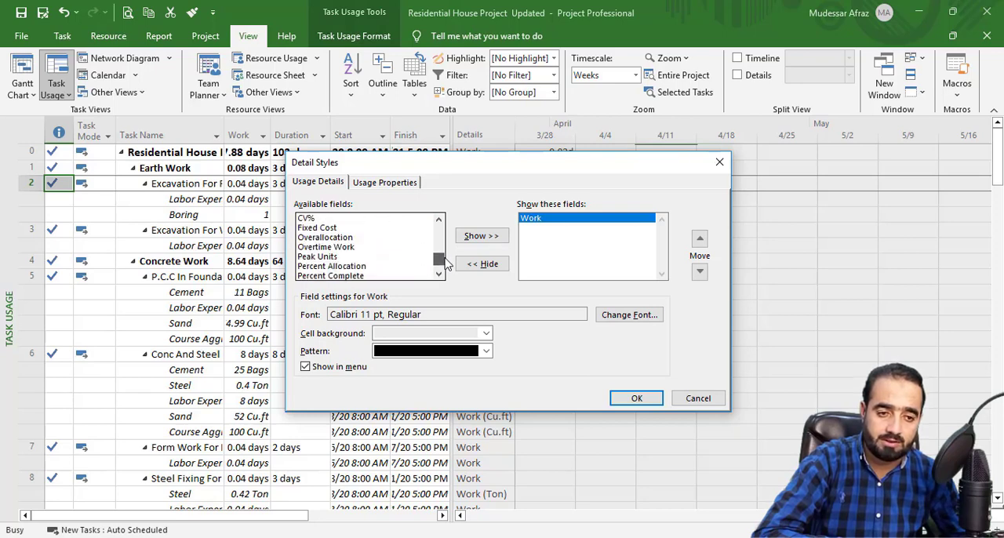
pyautogui.click(350, 275)
pyautogui.click(479, 235)
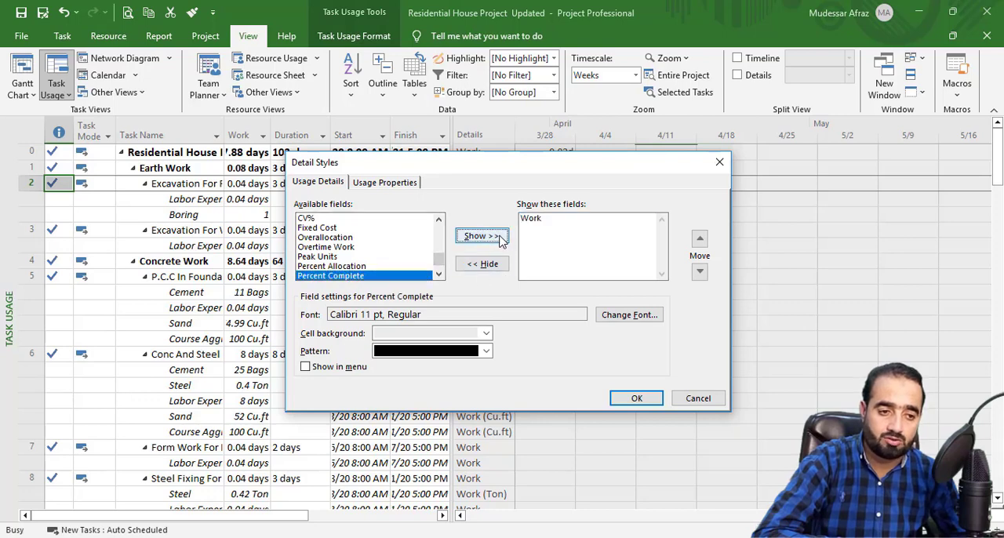
pyautogui.click(548, 219)
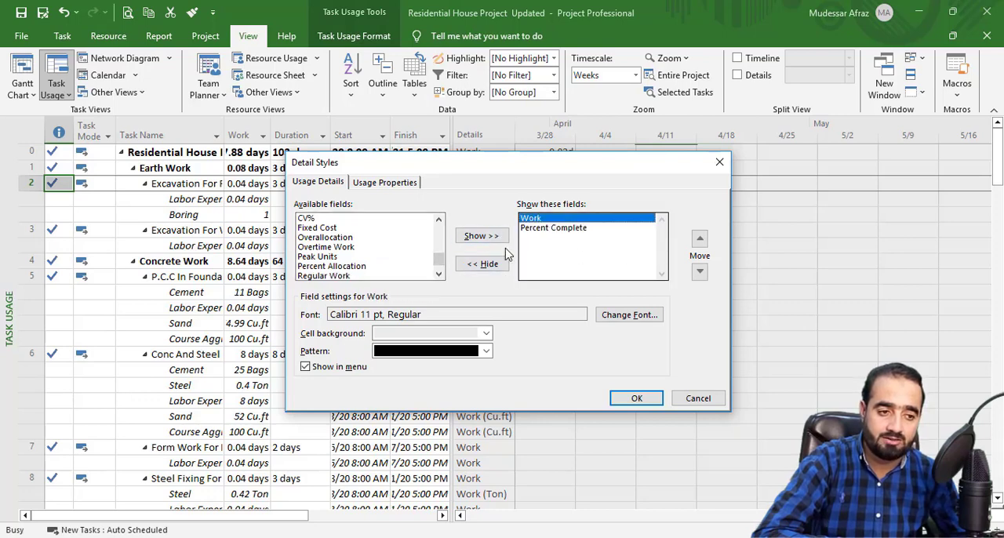
pyautogui.click(482, 263)
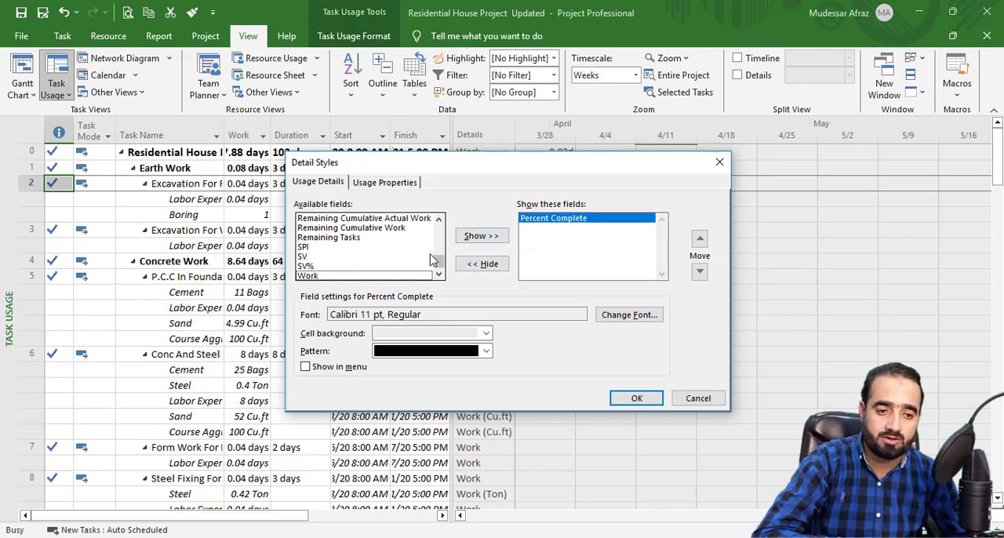
# Step: Add Cost to the shown usage fields and apply the detail styles
pyautogui.moveTo(438, 262); pyautogui.dragTo(440, 256)
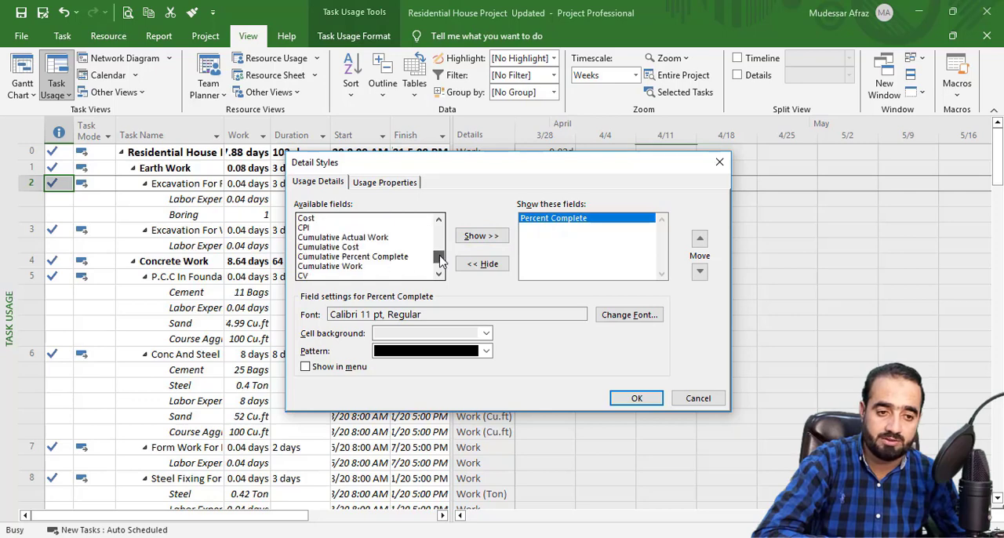
pyautogui.click(305, 219)
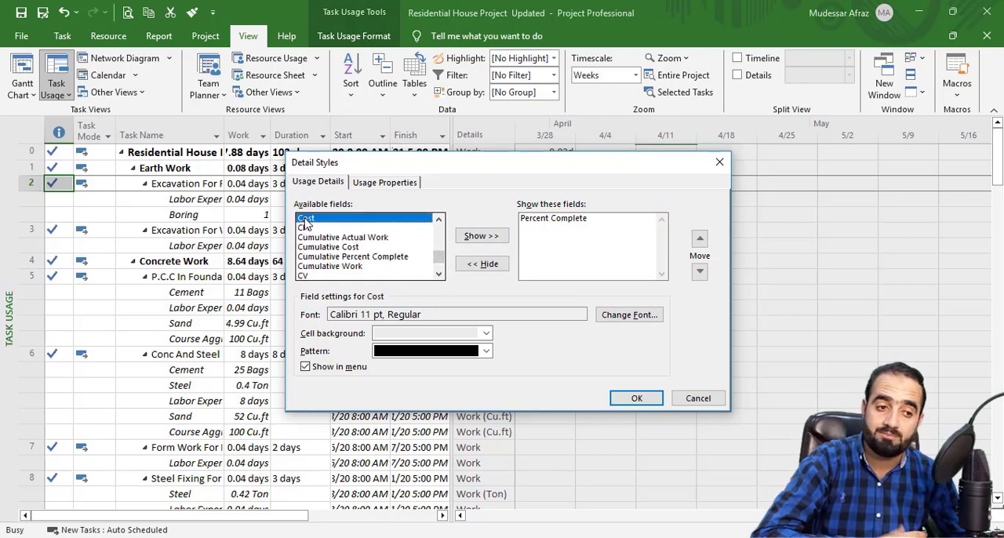
pyautogui.click(480, 237)
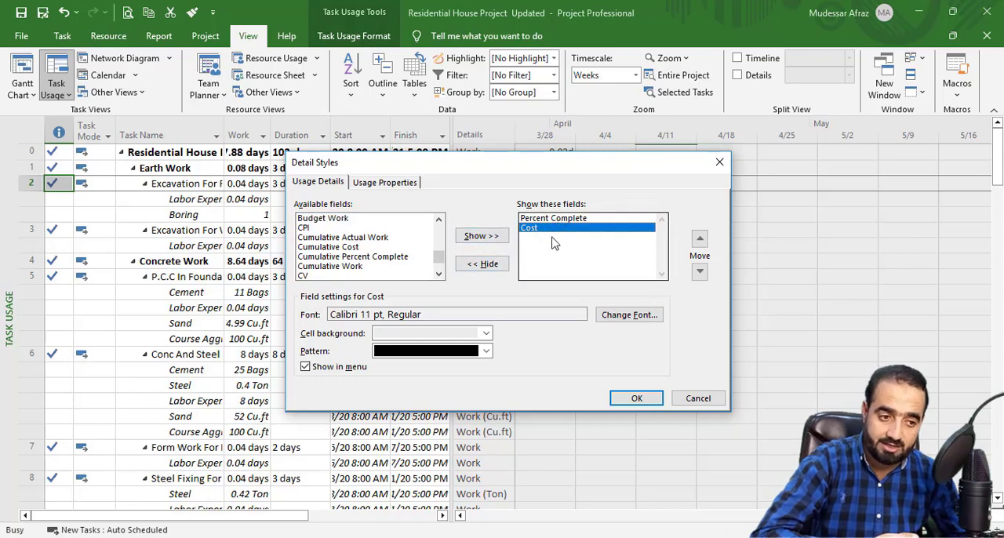
pyautogui.click(636, 398)
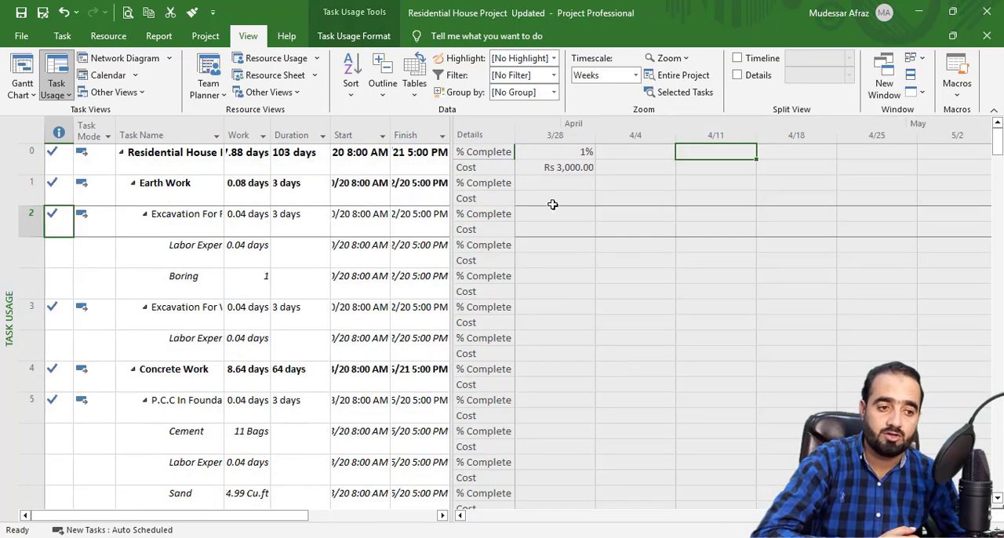
# Step: Open the timescale settings for the weekly usage grid starting at 11/29 and review the middle tier's unit options
pyautogui.scroll(-2, 565, 198)
pyautogui.scroll(2, 578, 212)
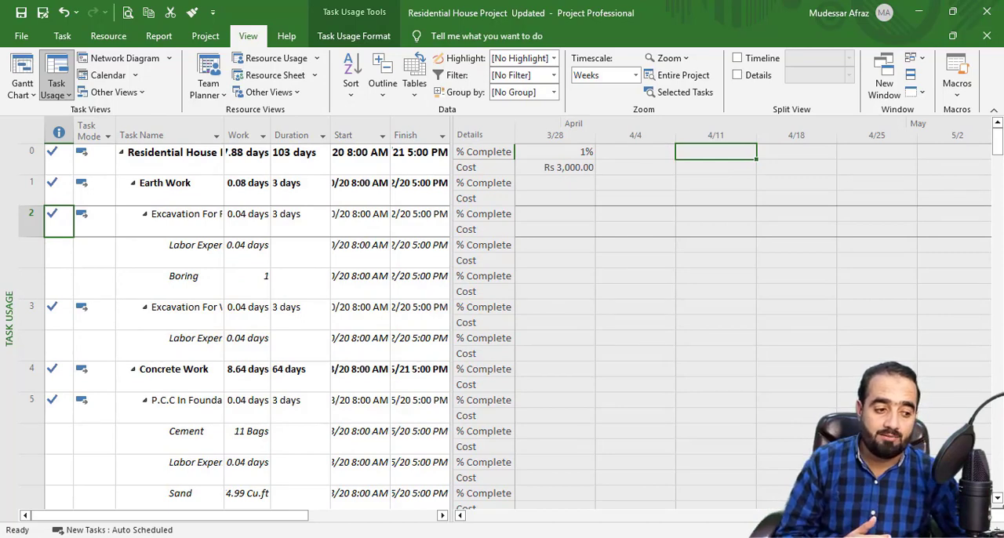
pyautogui.moveTo(874, 515); pyautogui.dragTo(499, 511)
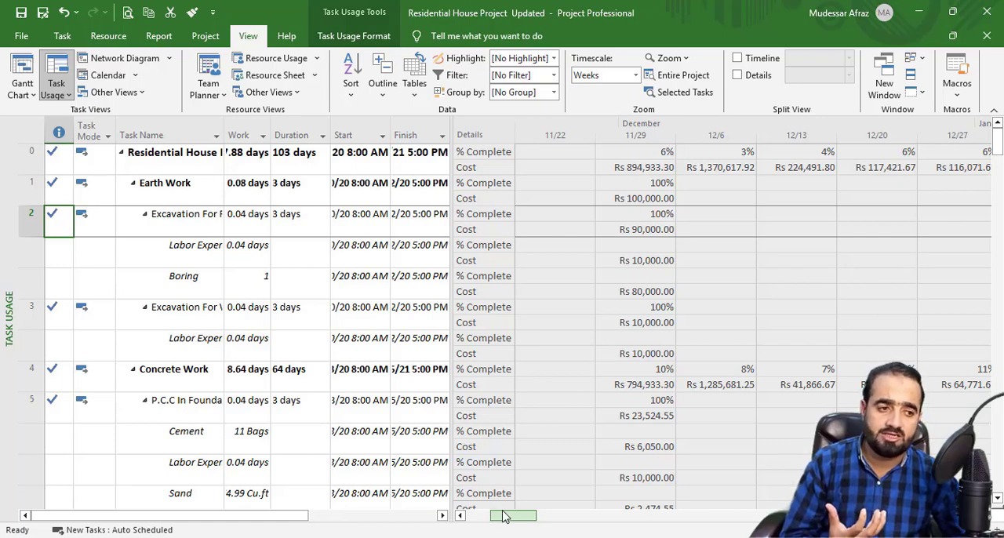
pyautogui.moveTo(504, 516); pyautogui.dragTo(530, 517)
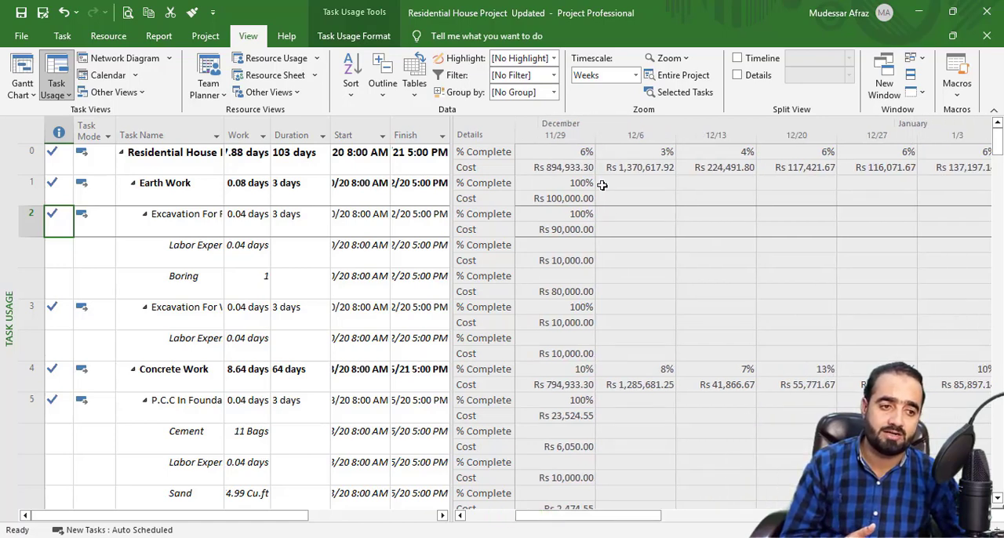
pyautogui.rightClick(592, 138)
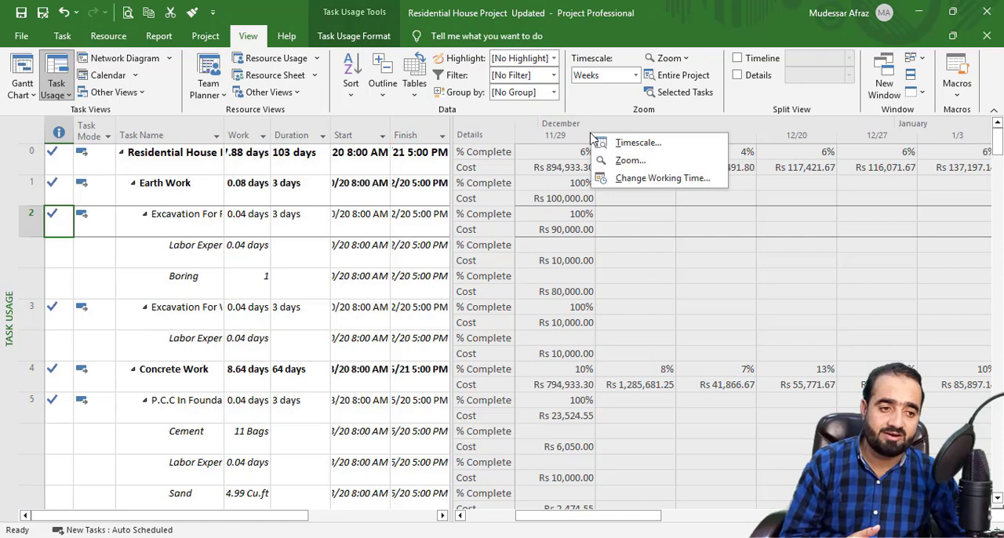
pyautogui.click(637, 143)
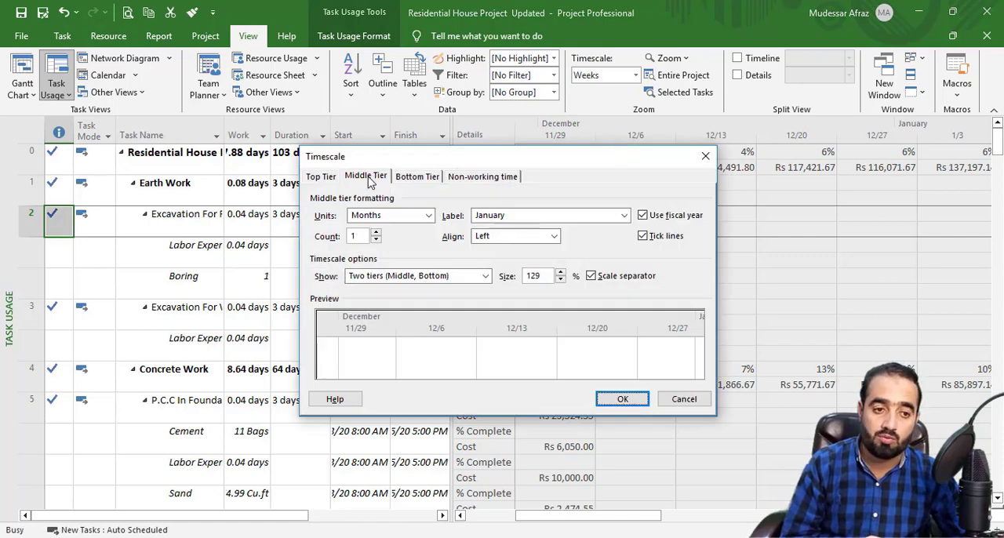
pyautogui.click(370, 177)
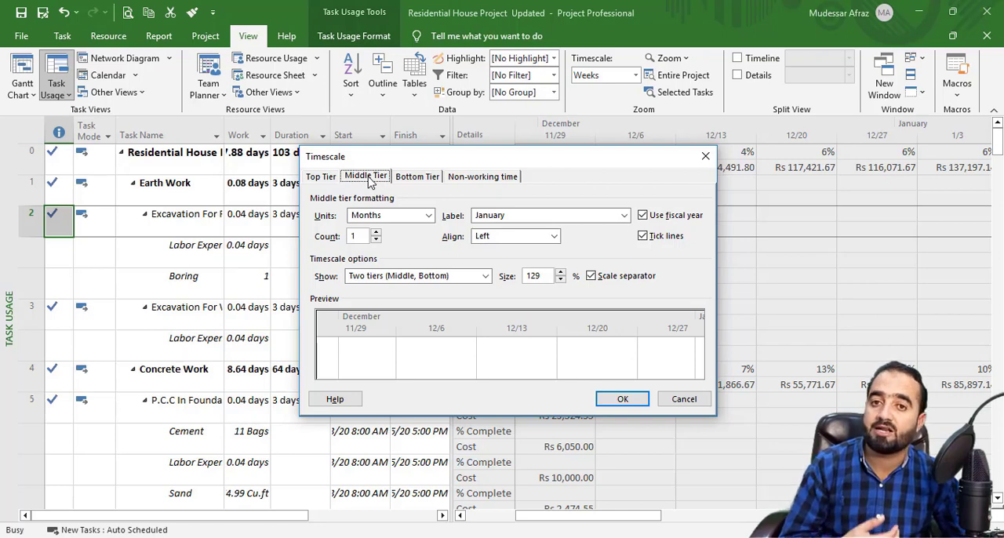
pyautogui.click(385, 216)
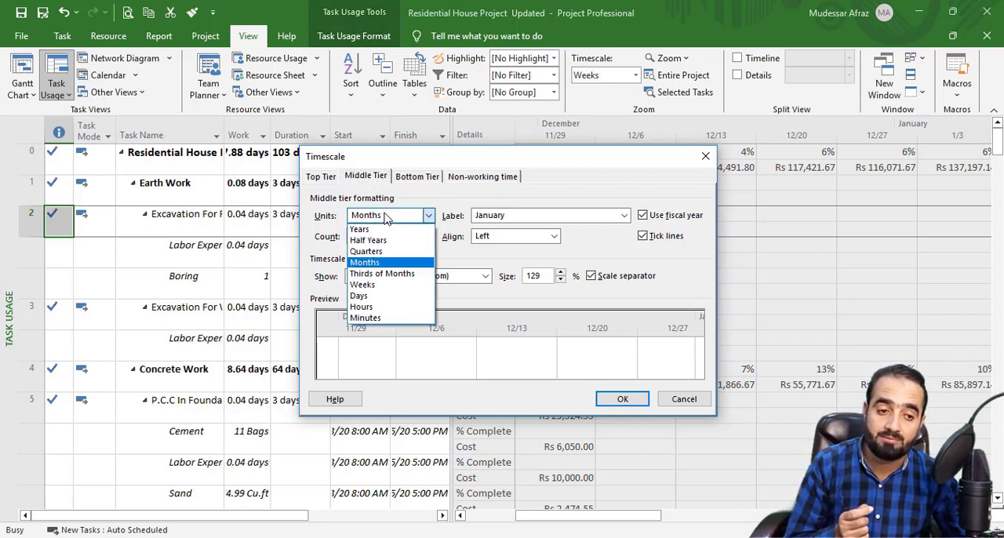
pyautogui.click(385, 217)
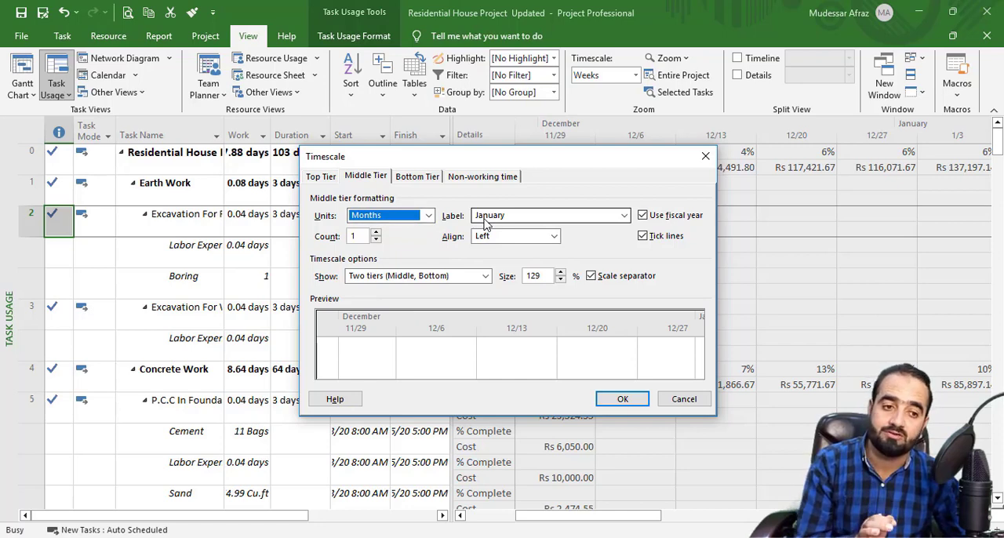
pyautogui.click(396, 219)
pyautogui.click(396, 219)
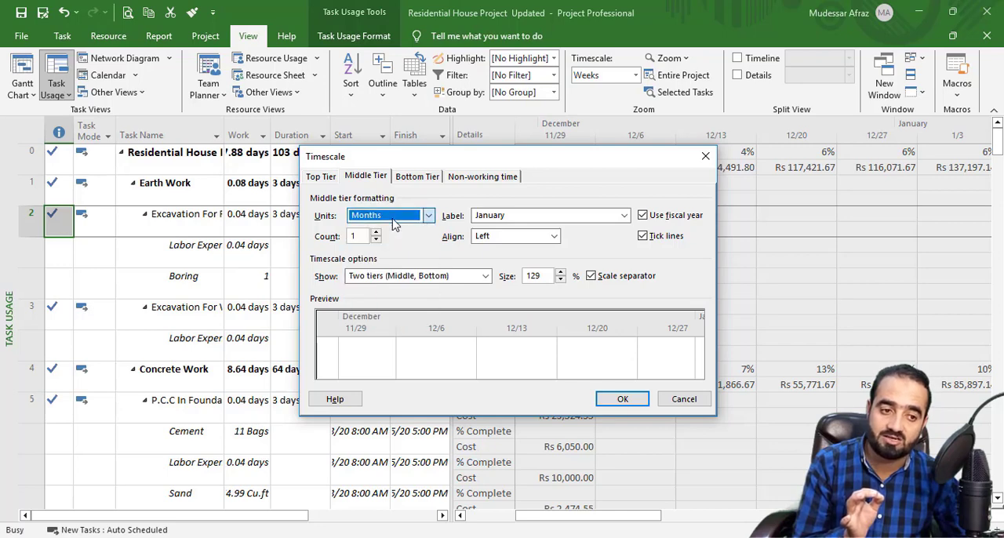
pyautogui.click(436, 180)
pyautogui.click(368, 178)
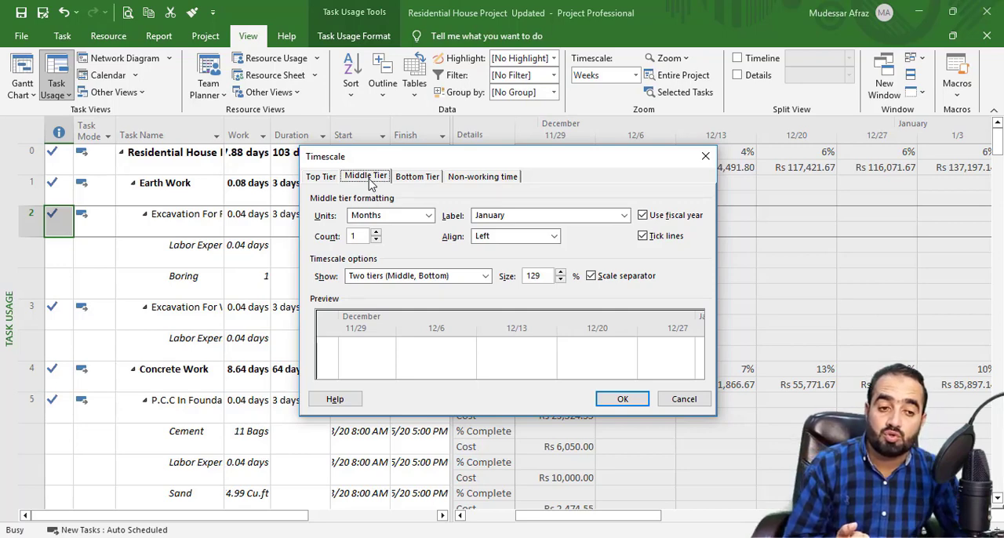
pyautogui.click(392, 217)
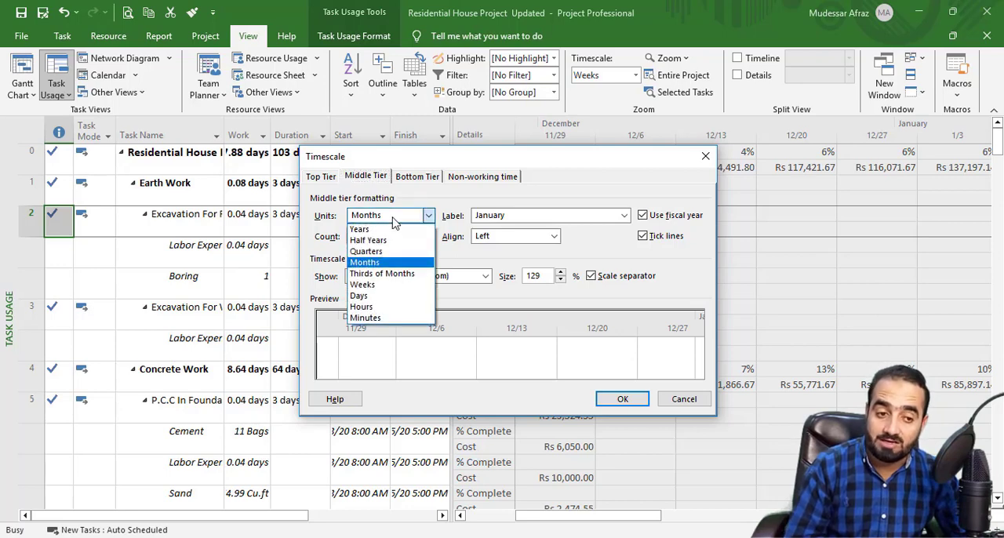
pyautogui.click(394, 217)
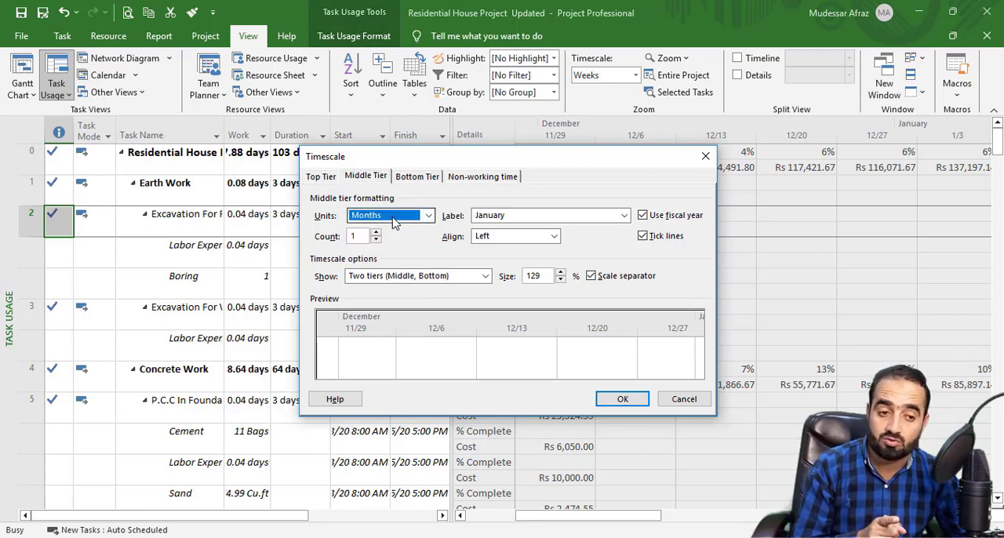
# Step: Check the timescale's bottom tier units and the options for the number of tiers shown
pyautogui.click(417, 176)
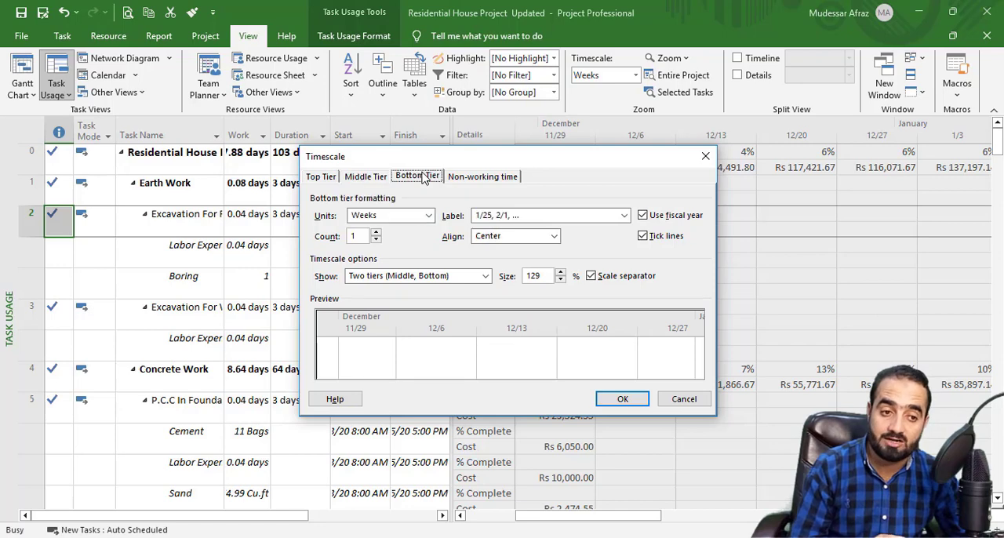
pyautogui.click(428, 216)
pyautogui.click(371, 284)
pyautogui.click(372, 276)
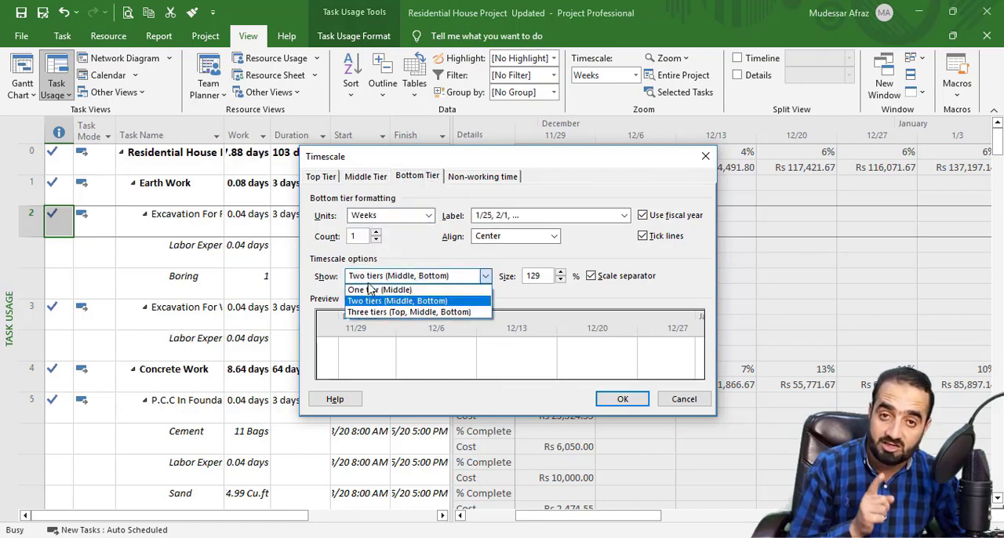
pyautogui.click(400, 224)
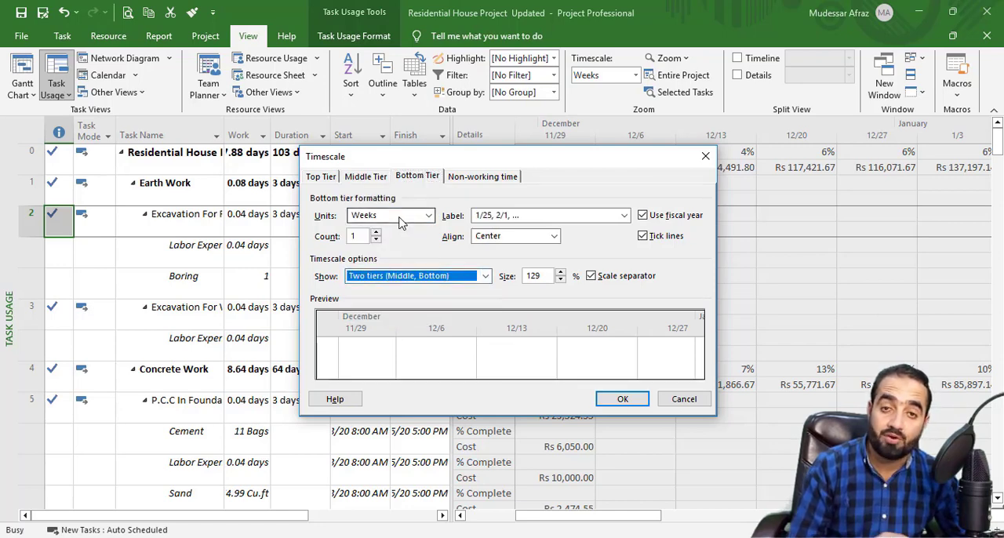
# Step: Set the timescale's middle tier units to Weeks and the bottom tier units to Days
pyautogui.click(363, 176)
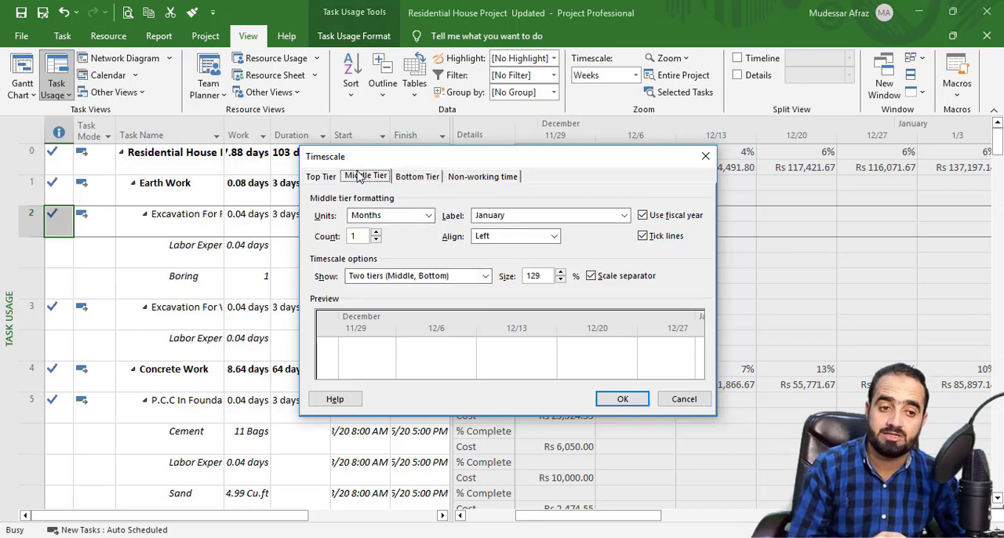
pyautogui.click(383, 218)
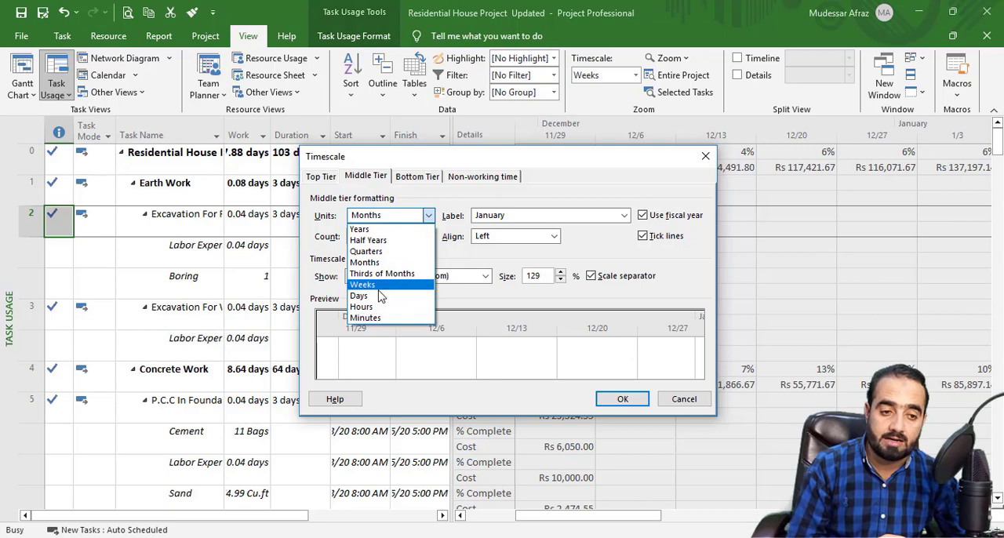
pyautogui.click(380, 286)
pyautogui.click(417, 176)
pyautogui.click(422, 217)
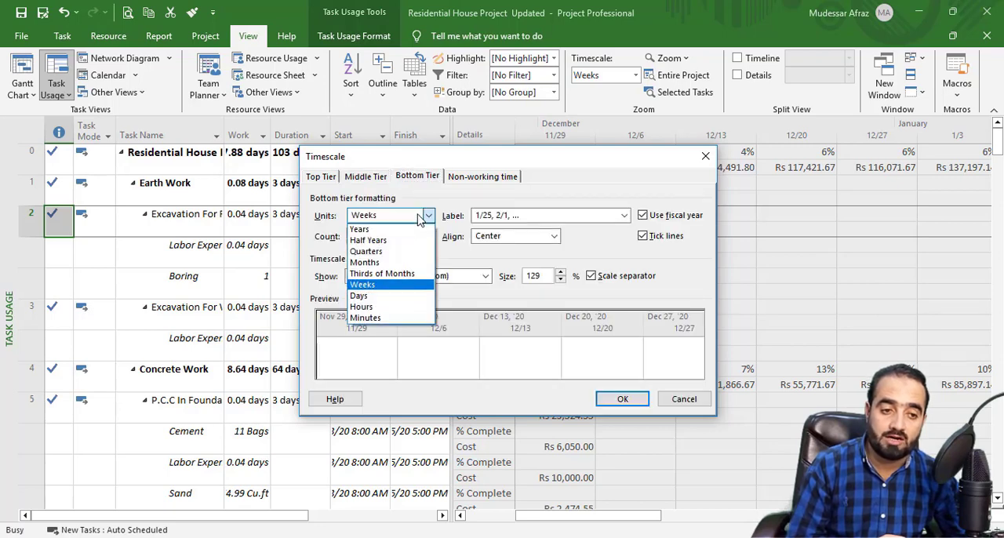
pyautogui.click(369, 296)
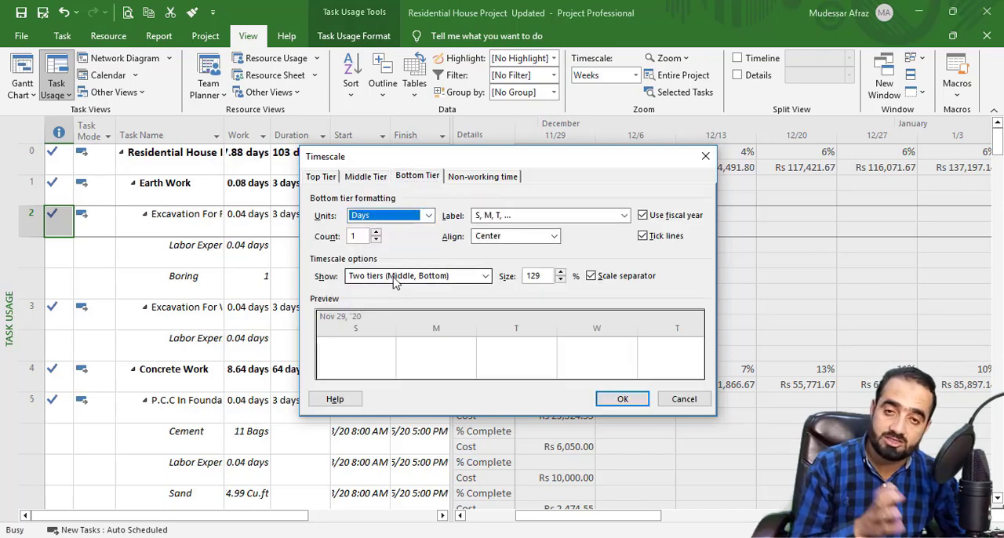
# Step: Set the timescale's middle tier units to Months and the bottom tier units to Weeks, and apply the settings
pyautogui.click(382, 178)
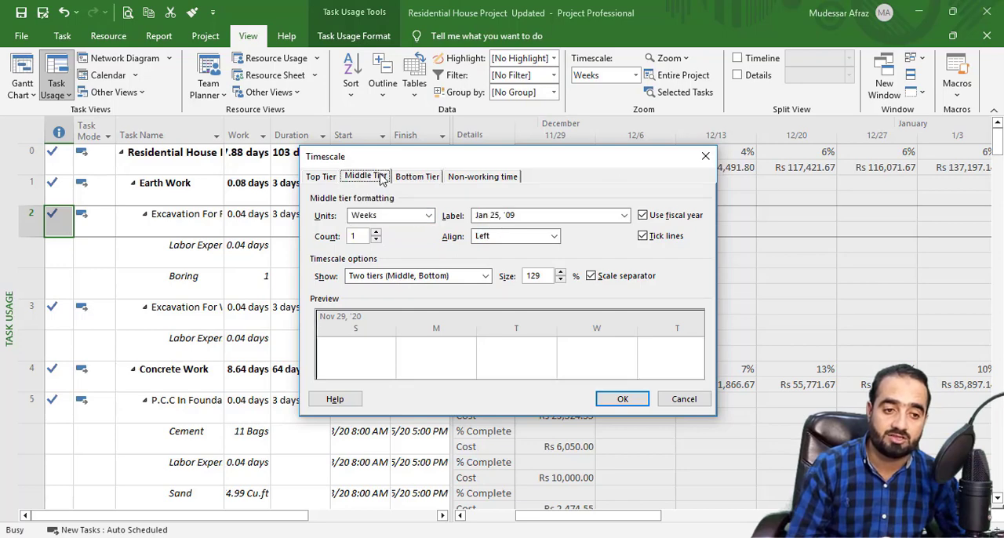
pyautogui.click(397, 220)
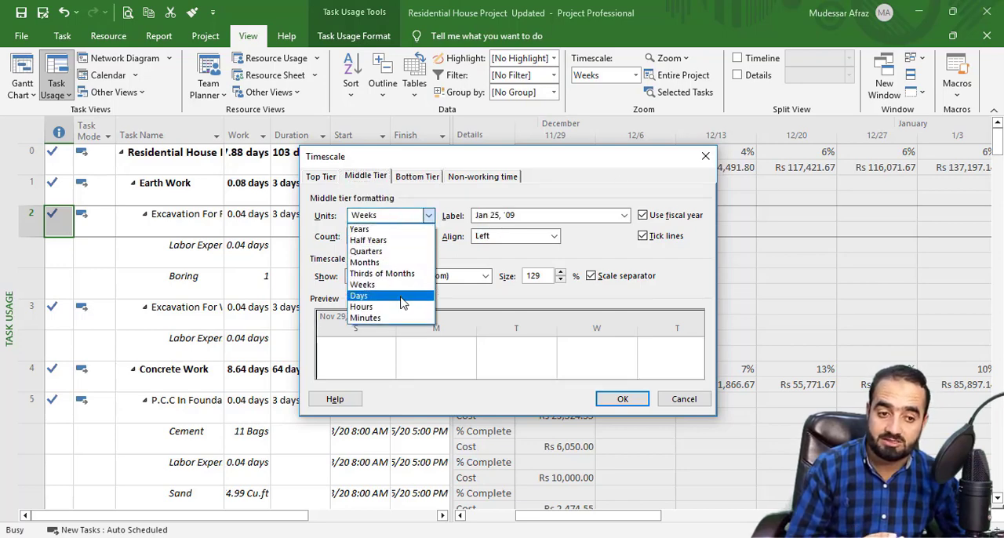
pyautogui.click(391, 262)
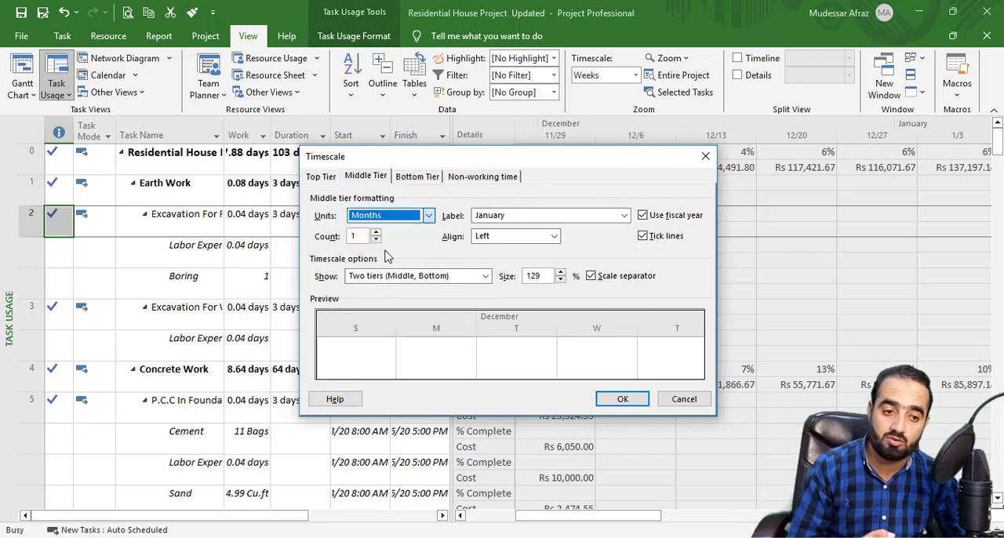
pyautogui.click(412, 180)
pyautogui.click(429, 214)
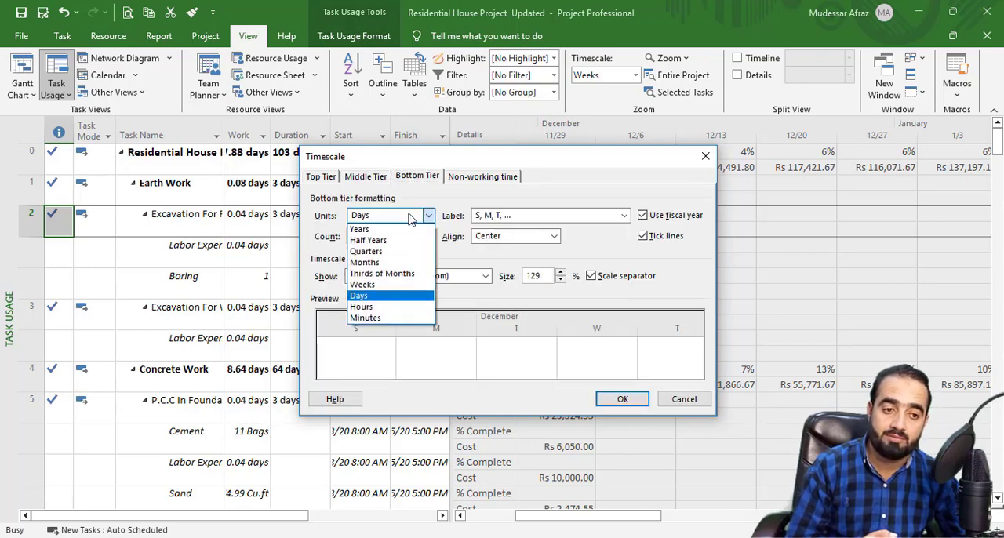
pyautogui.click(396, 285)
pyautogui.click(622, 398)
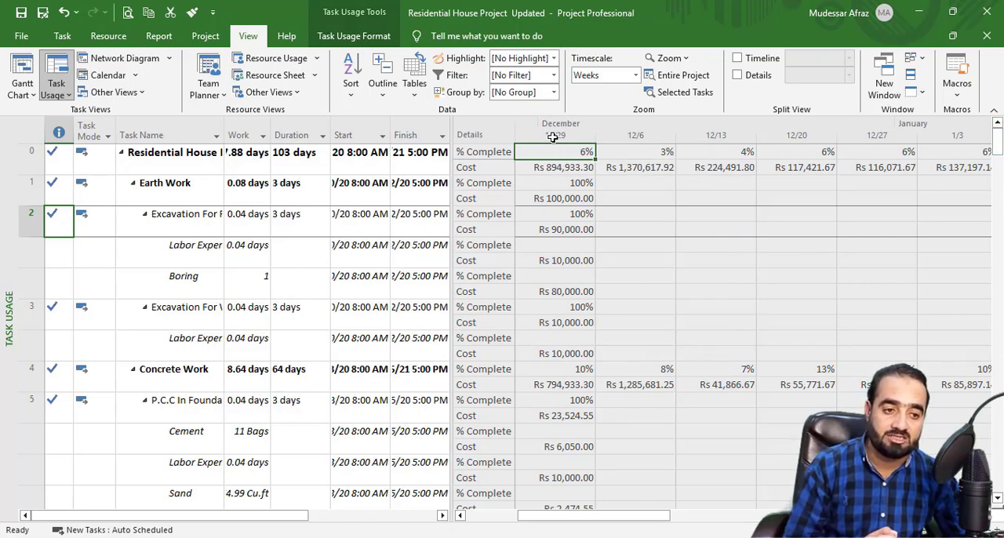
# Step: Copy the project summary task's weekly % Complete and Cost values from the 11/29 week through the 3/28 week
pyautogui.moveTo(571, 516); pyautogui.dragTo(552, 524)
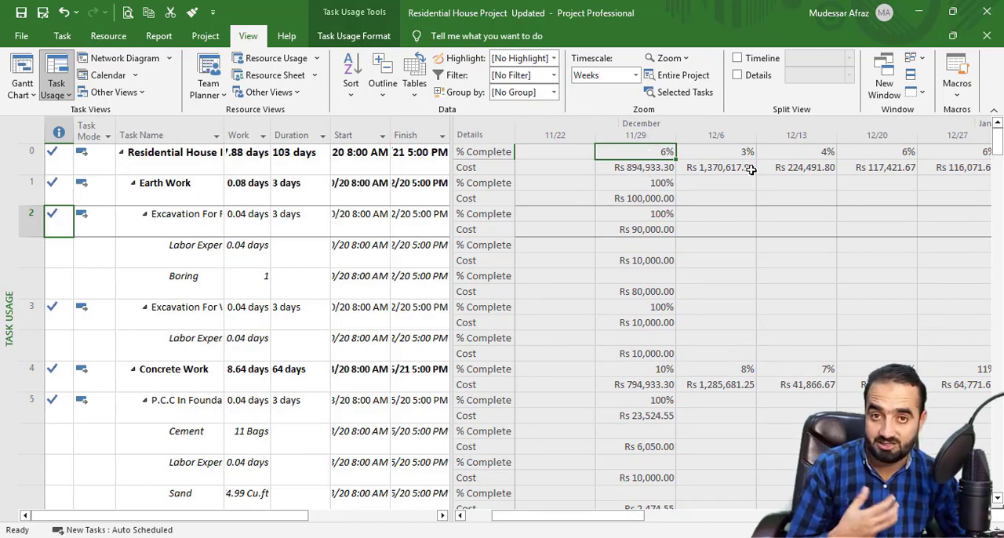
pyautogui.click(620, 179)
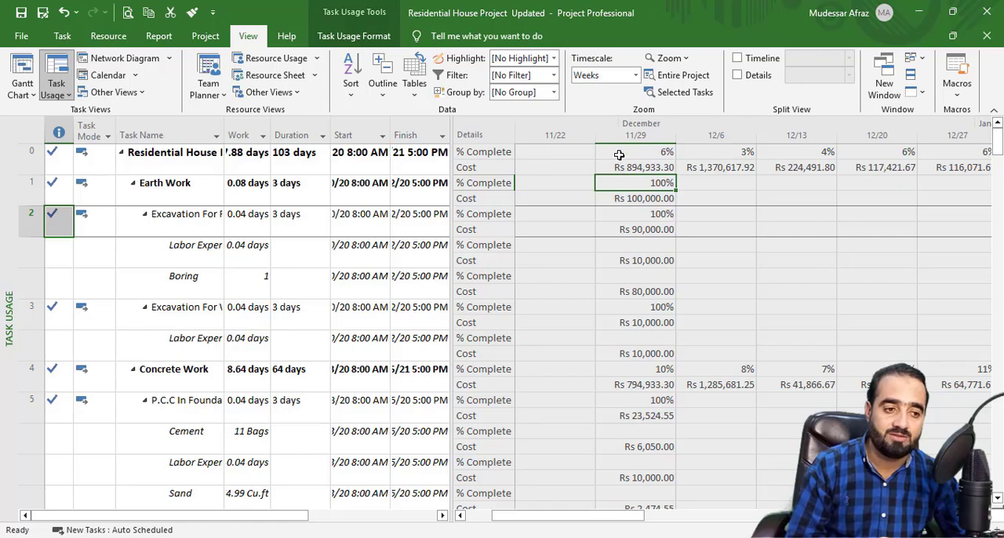
pyautogui.moveTo(619, 155); pyautogui.dragTo(726, 167)
pyautogui.moveTo(800, 167); pyautogui.dragTo(902, 167)
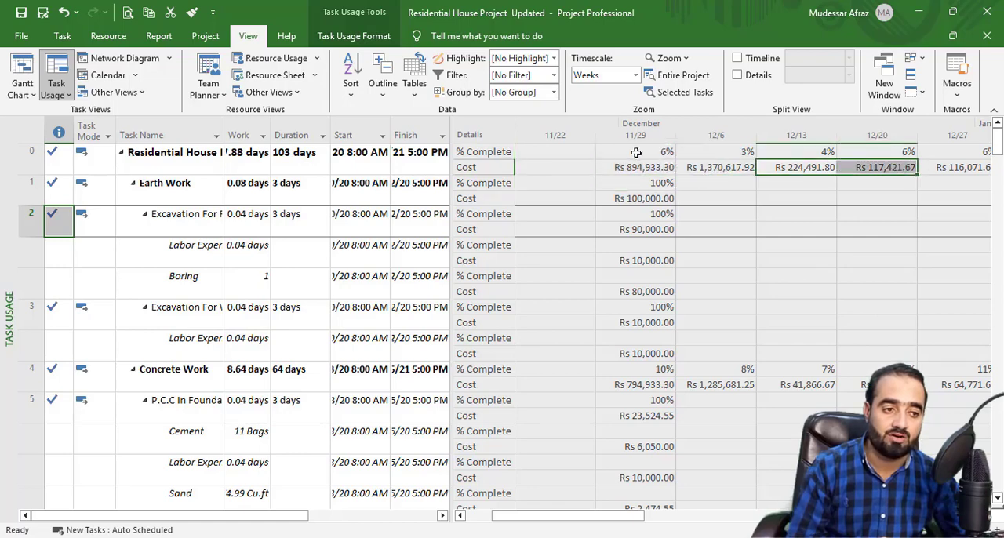
pyautogui.moveTo(636, 152); pyautogui.dragTo(738, 168)
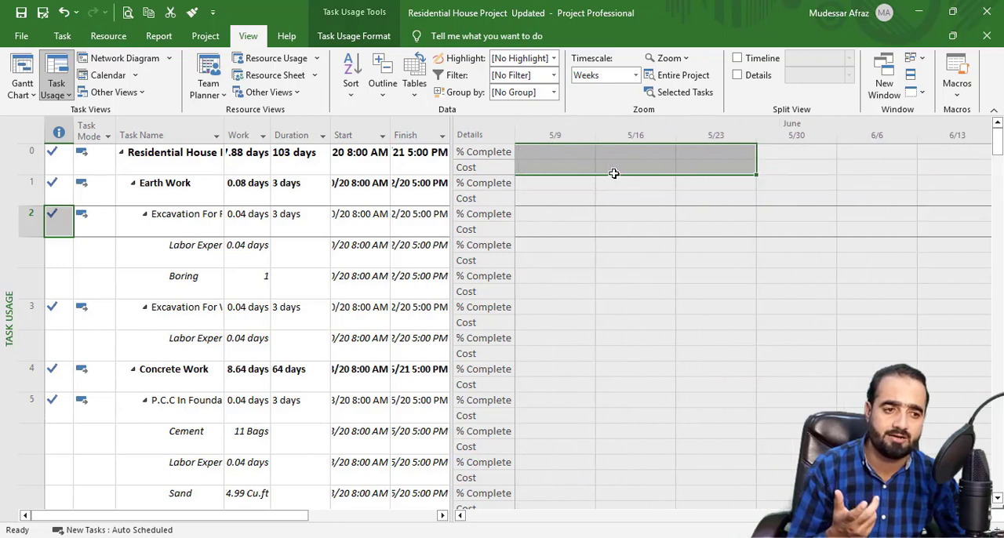
pyautogui.moveTo(614, 173); pyautogui.dragTo(830, 170)
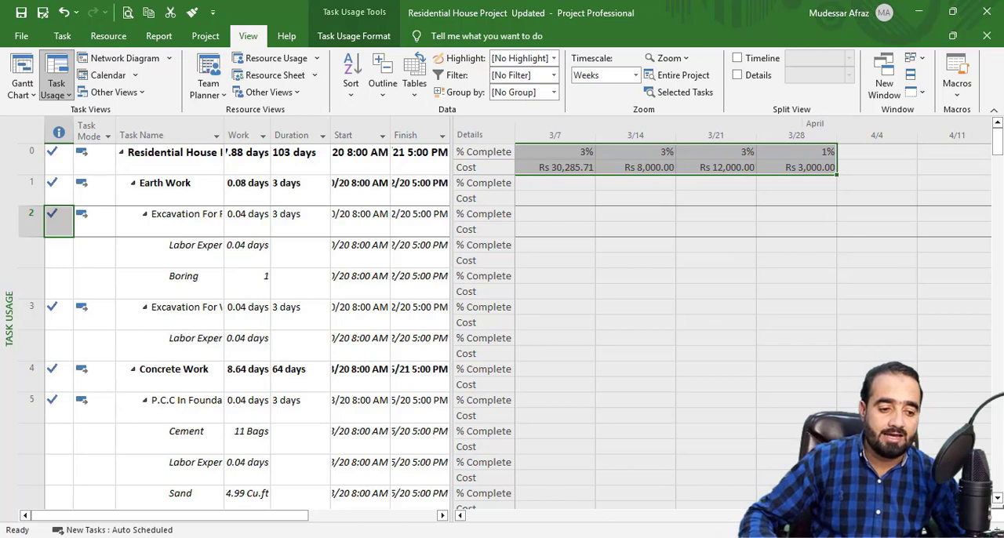
# Step: Switch to Excel, create a blank workbook, and paste the copied weekly % Complete and Cost rows starting at cell C4
pyautogui.click(599, 537)
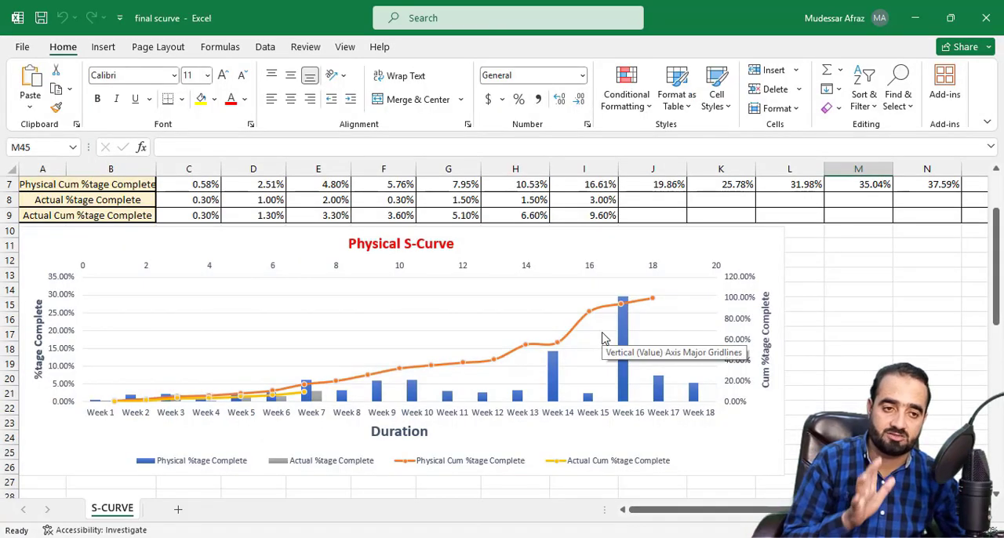
pyautogui.click(16, 50)
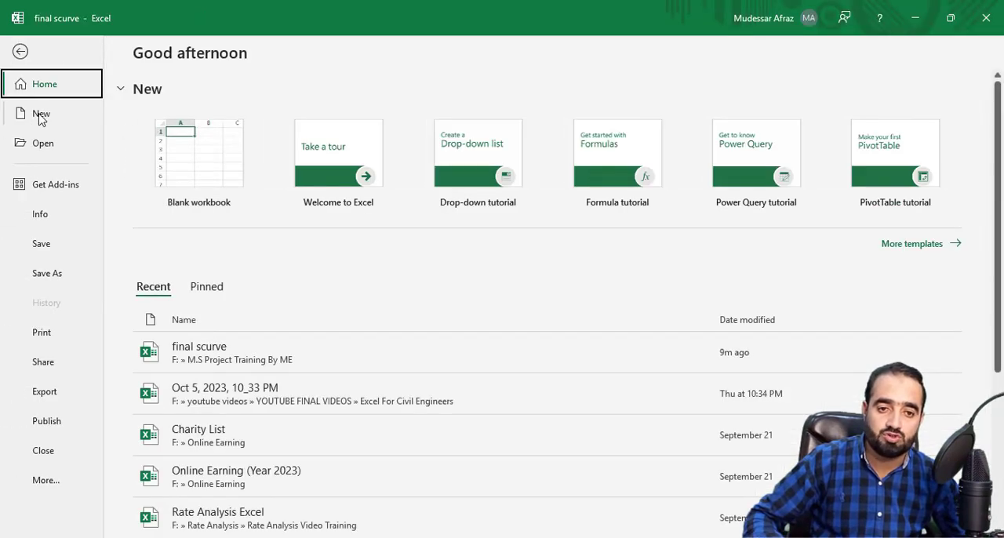
pyautogui.click(40, 114)
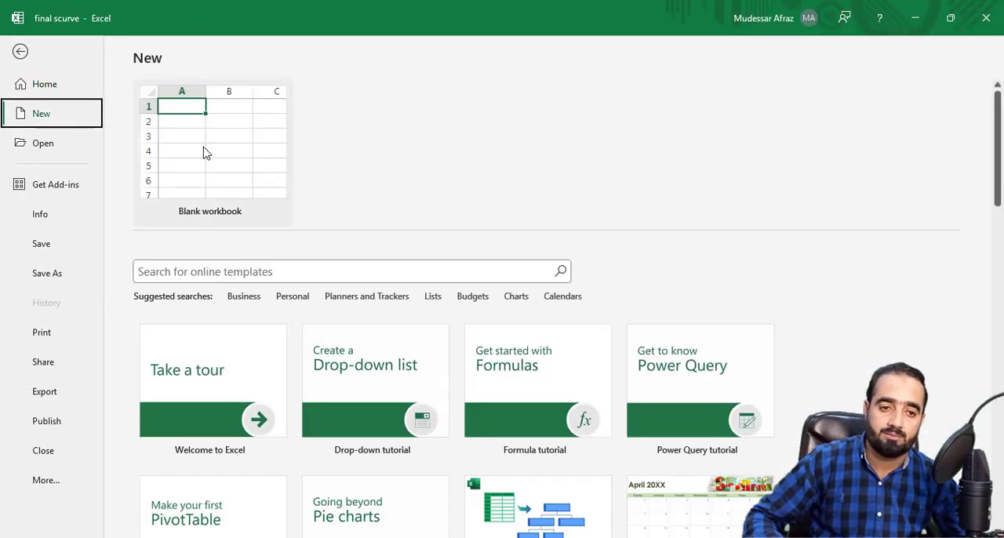
pyautogui.click(205, 151)
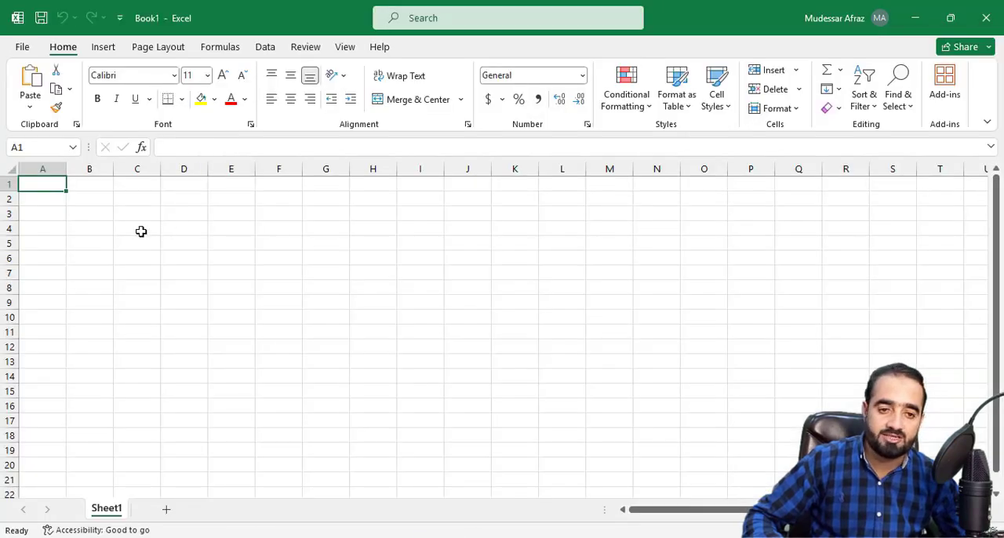
pyautogui.click(141, 230)
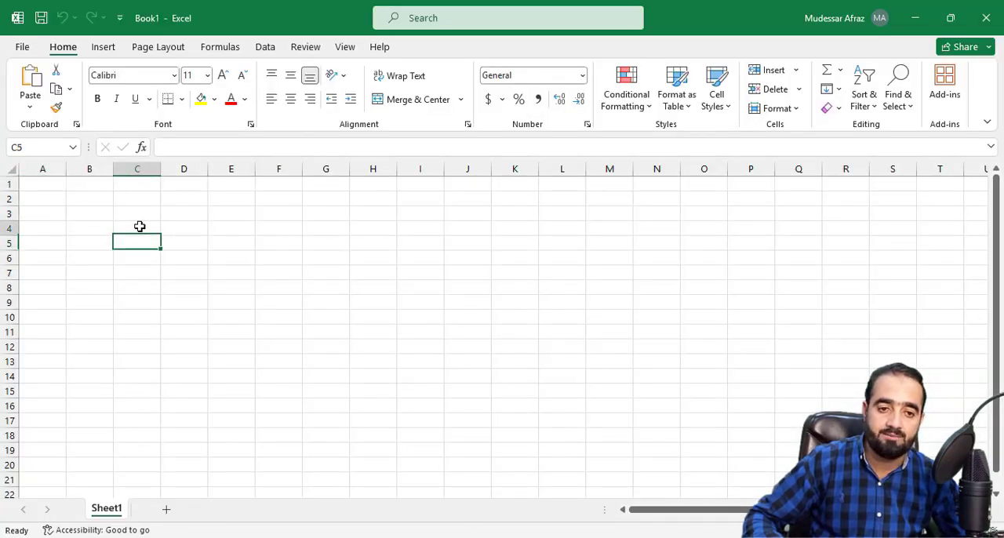
pyautogui.hotkey('ctrl', 'v')
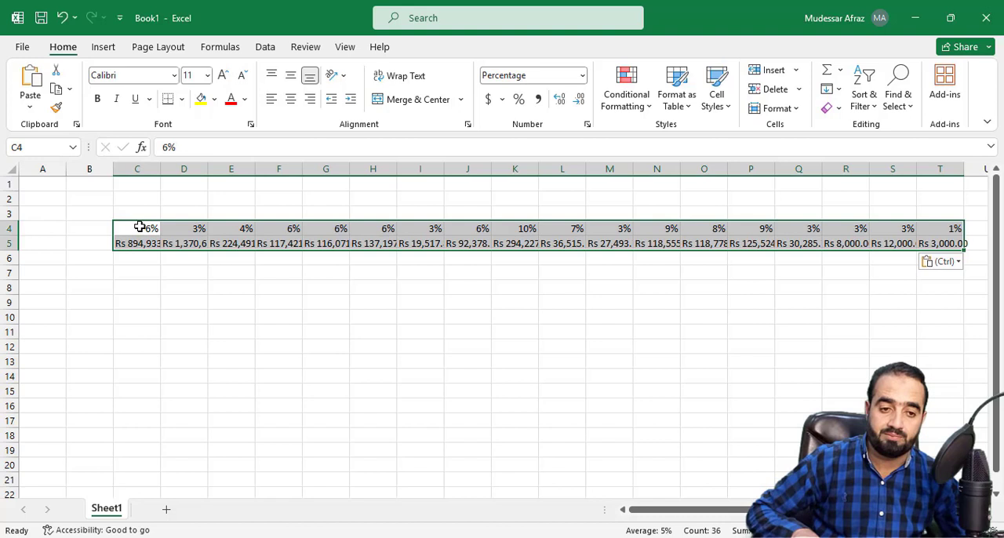
pyautogui.click(267, 287)
pyautogui.click(134, 231)
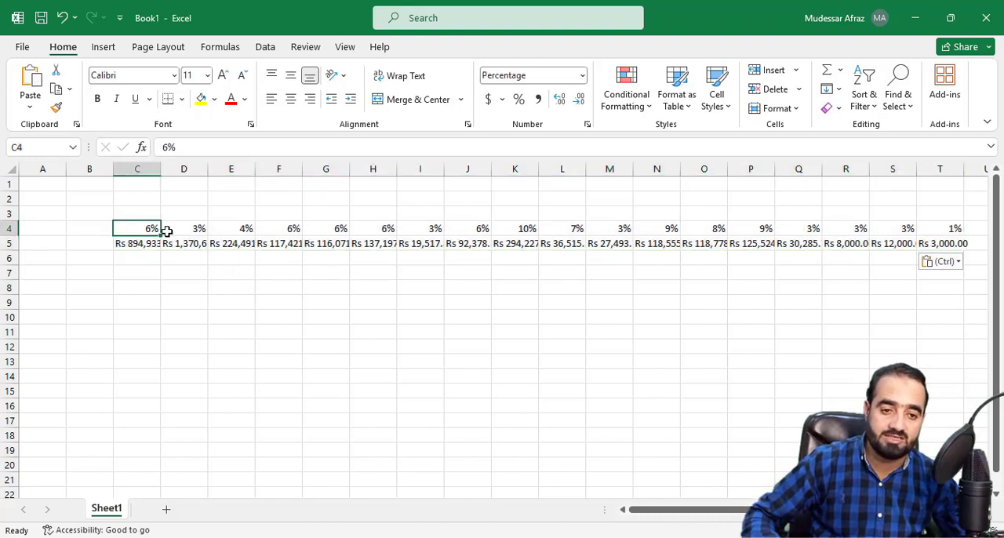
pyautogui.click(143, 244)
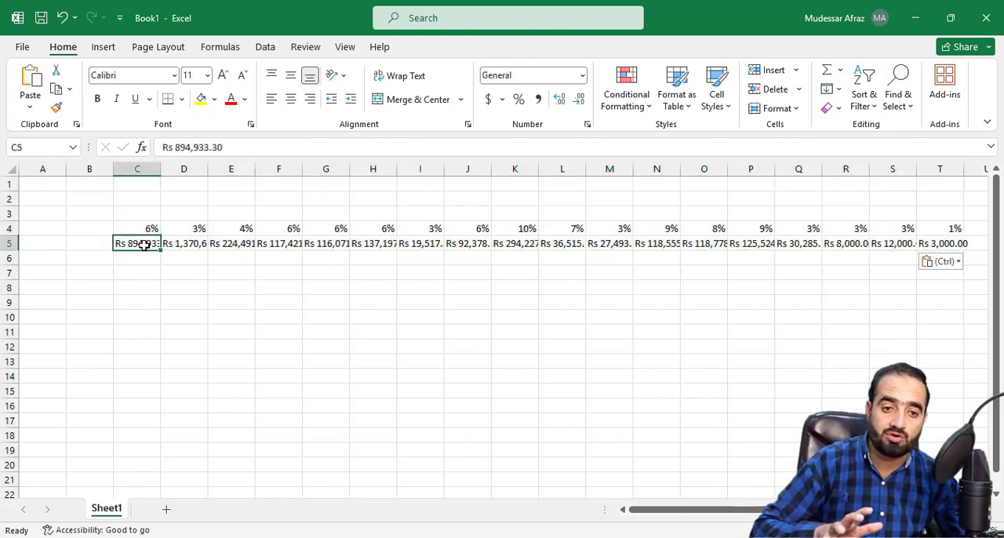
pyautogui.click(164, 273)
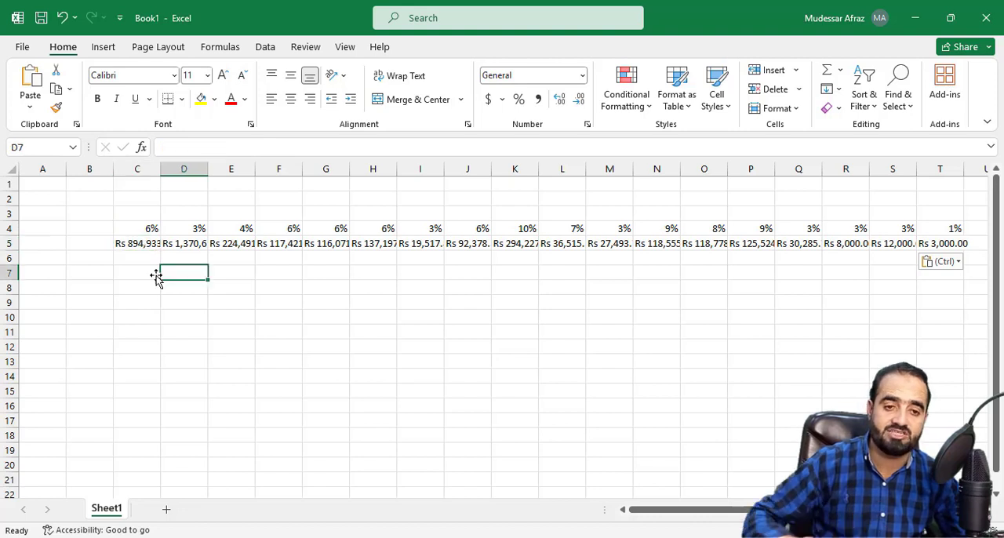
# Step: Move the weekly cost values from C5:T5 down to row 22, starting at C22
pyautogui.click(135, 244)
pyautogui.moveTo(135, 244); pyautogui.dragTo(843, 249)
pyautogui.moveTo(718, 512); pyautogui.dragTo(677, 520)
pyautogui.hotkey('ctrl', 'v')
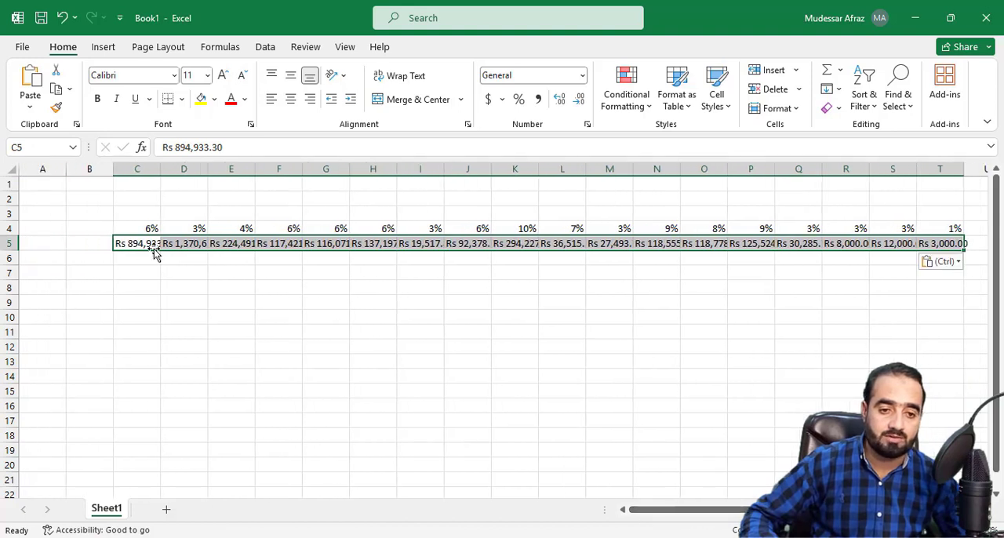
pyautogui.moveTo(155, 253); pyautogui.dragTo(158, 482)
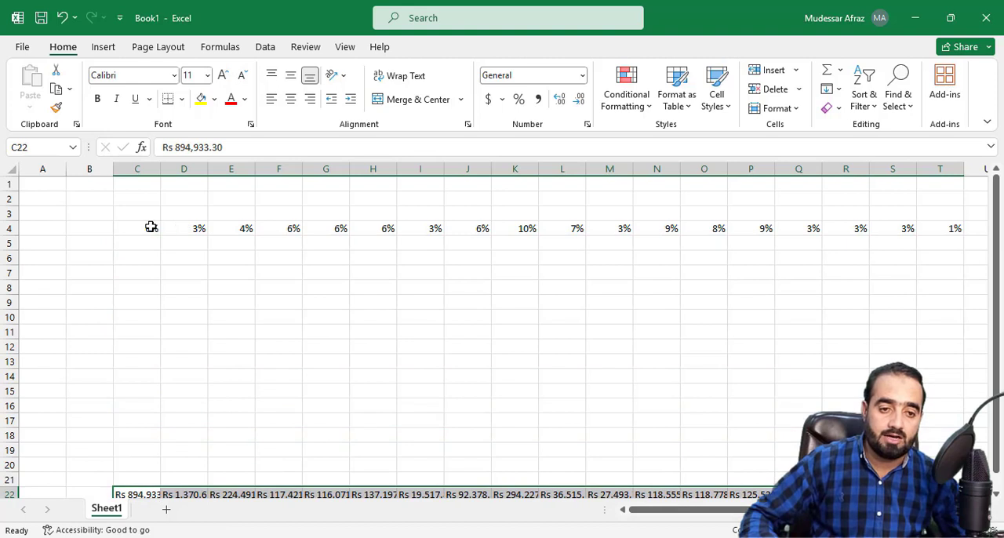
# Step: Enter "Week 1" in C3 and fill the series across row 3 to "Week 18" in T3
pyautogui.moveTo(150, 226); pyautogui.dragTo(952, 228)
pyautogui.click(592, 327)
pyautogui.click(148, 210)
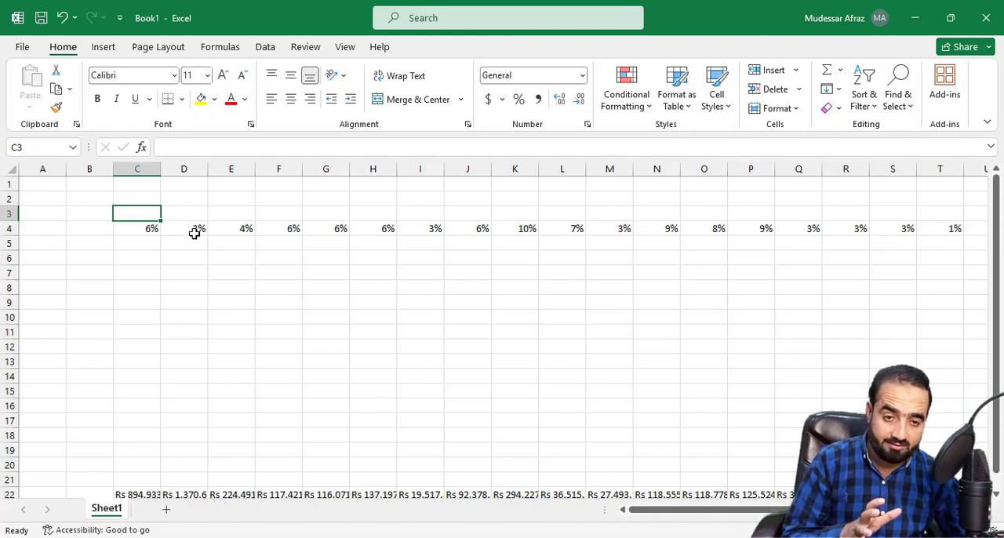
pyautogui.write('Week 1')
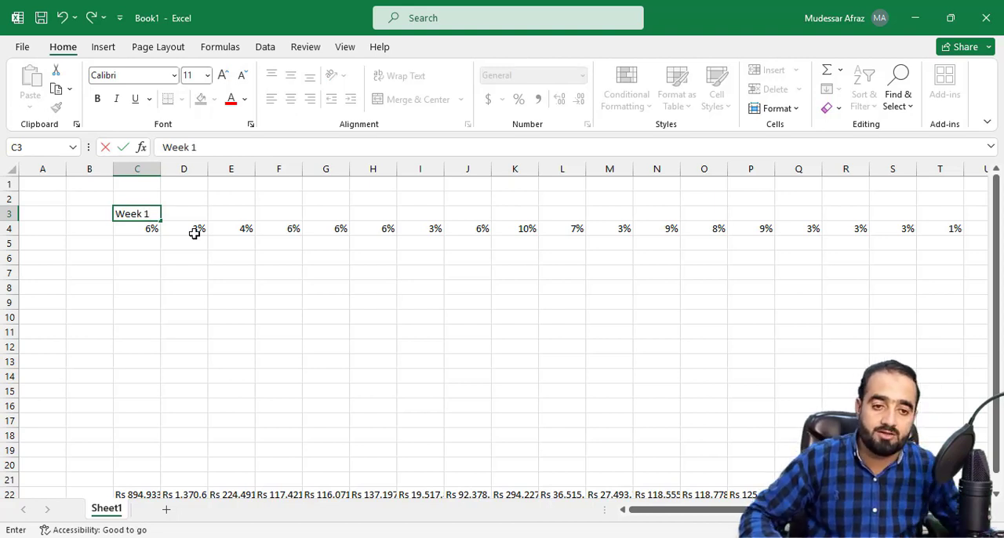
pyautogui.click(172, 275)
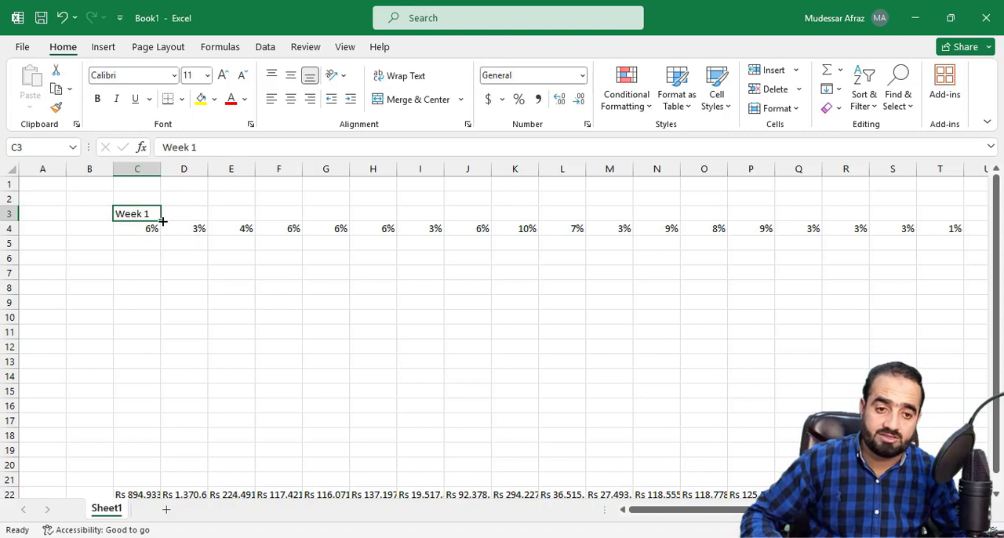
pyautogui.moveTo(162, 218); pyautogui.dragTo(977, 231)
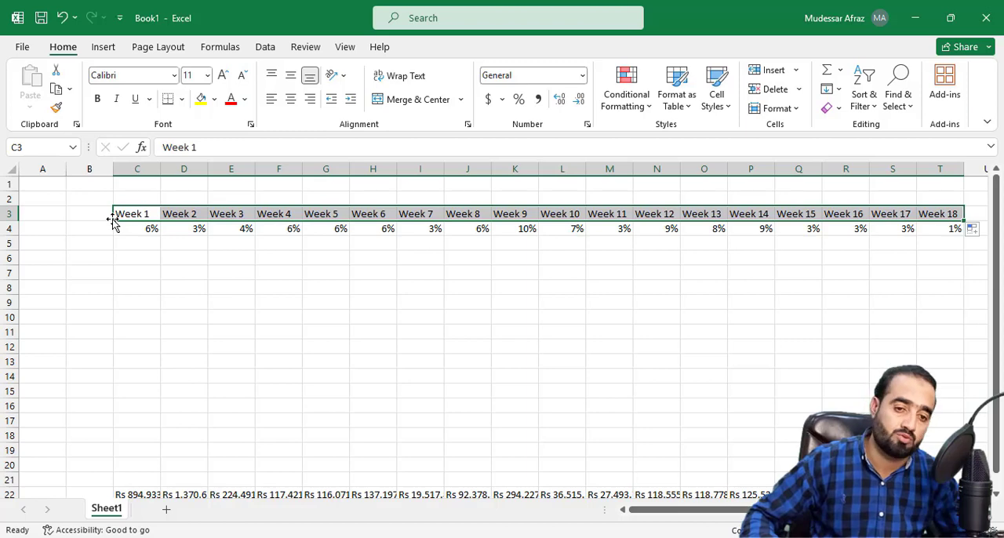
pyautogui.click(249, 320)
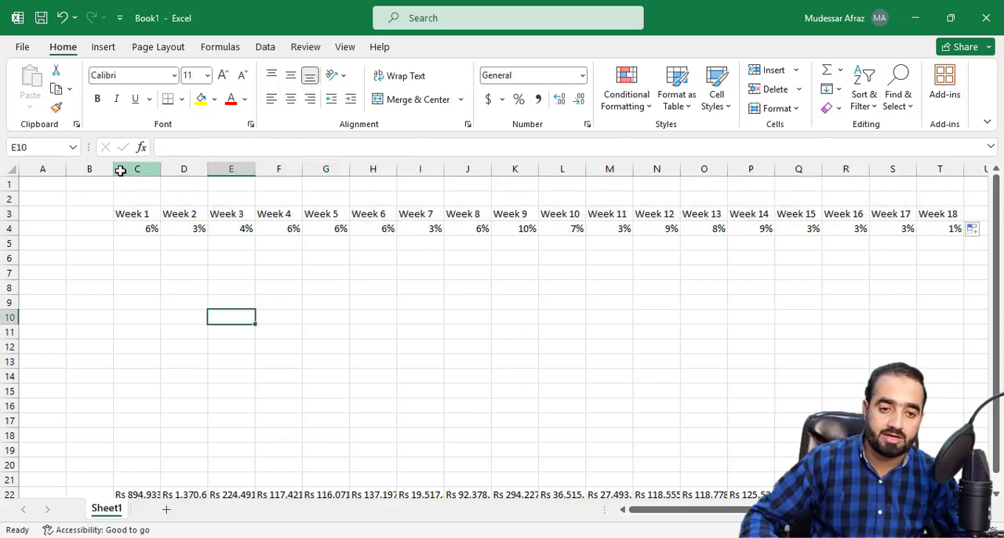
# Step: Widen column B and enter the title "Physical S CURVE" in B2
pyautogui.moveTo(120, 171); pyautogui.dragTo(201, 203)
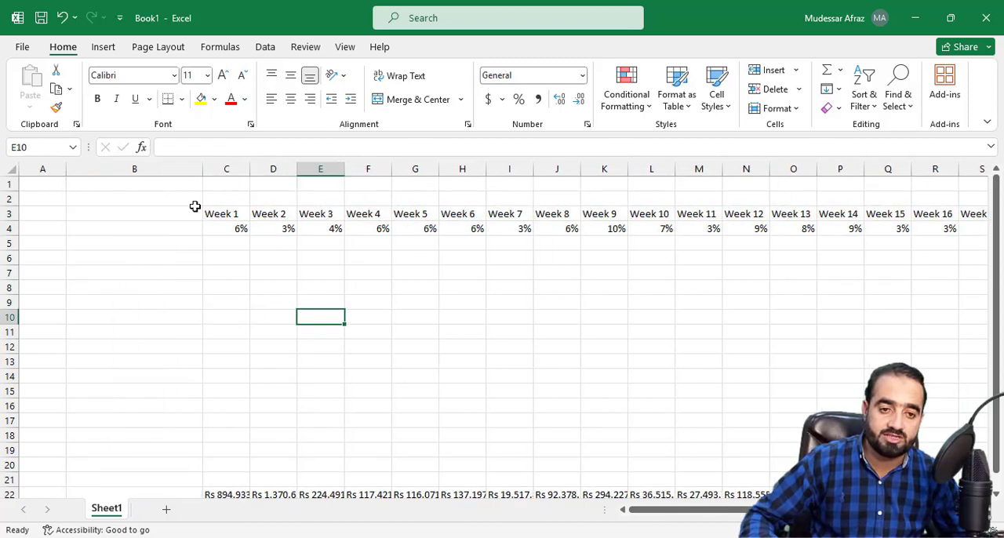
pyautogui.click(138, 199)
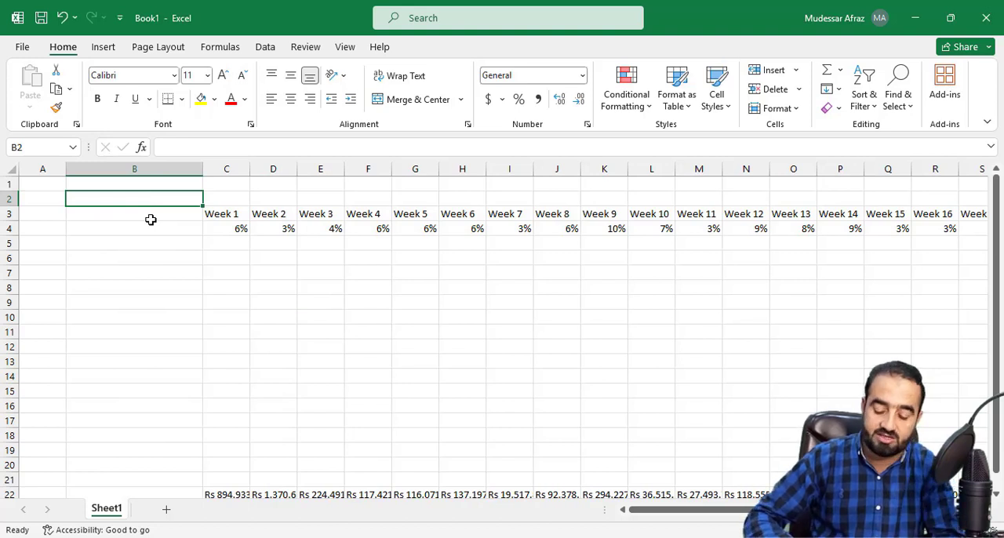
pyautogui.write('Phuo')
pyautogui.press('BackSpace')
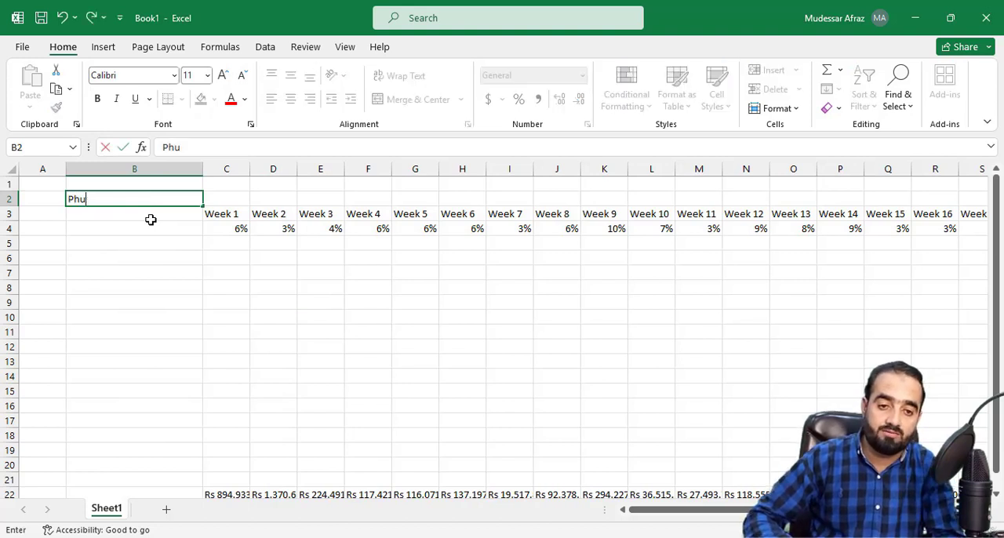
pyautogui.press('BackSpace')
pyautogui.write('ys')
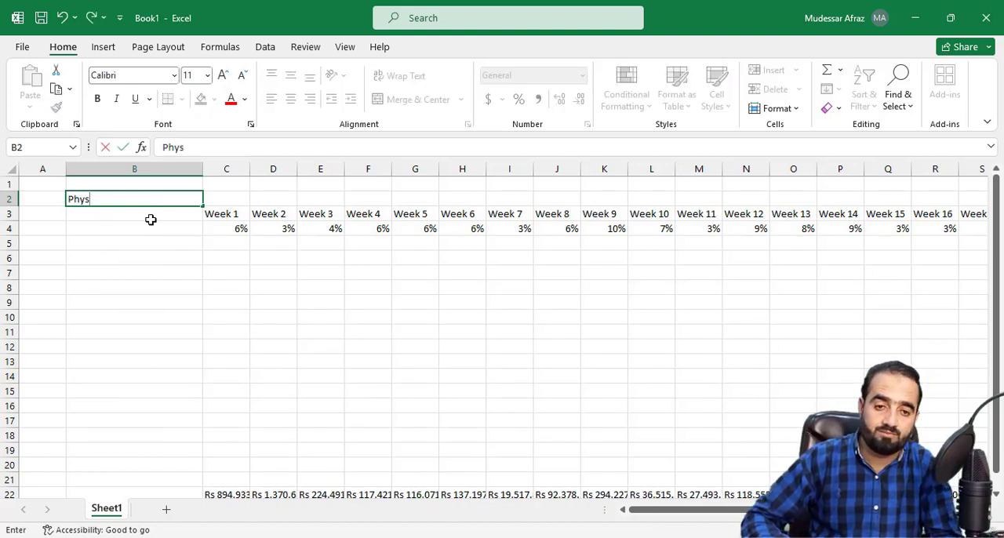
pyautogui.write('ical S C')
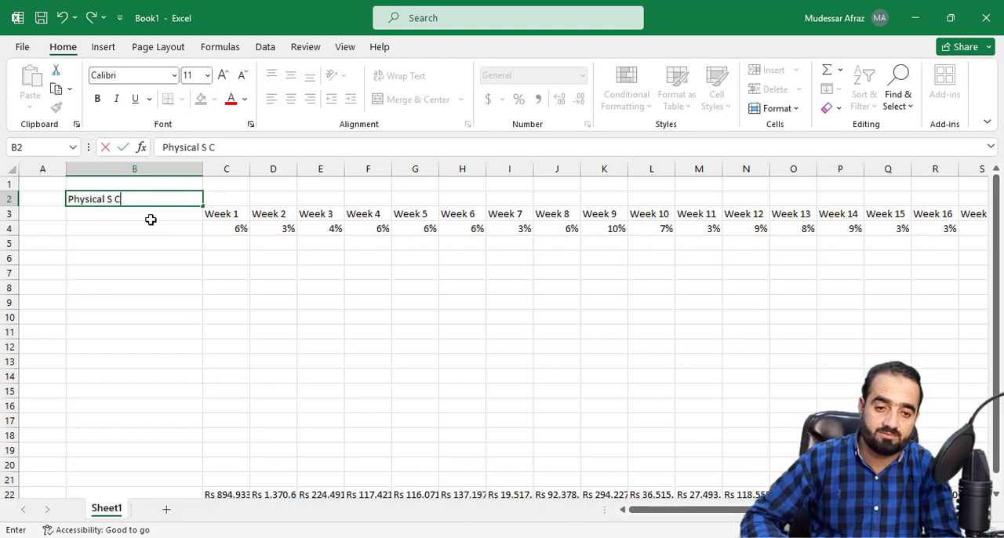
pyautogui.write('URVE')
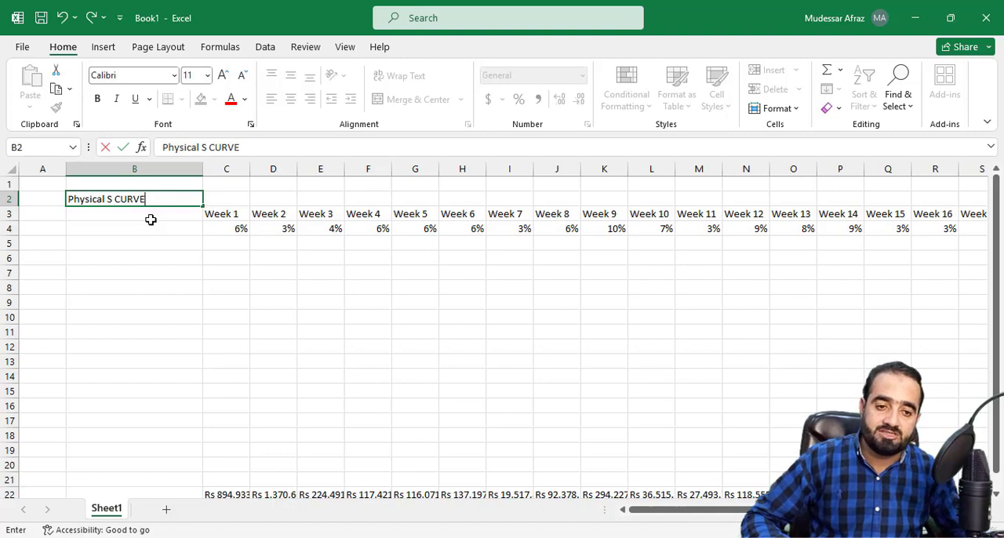
pyautogui.press('Return')
# Step: Label the week header row "Duration" in B3
pyautogui.write('D')
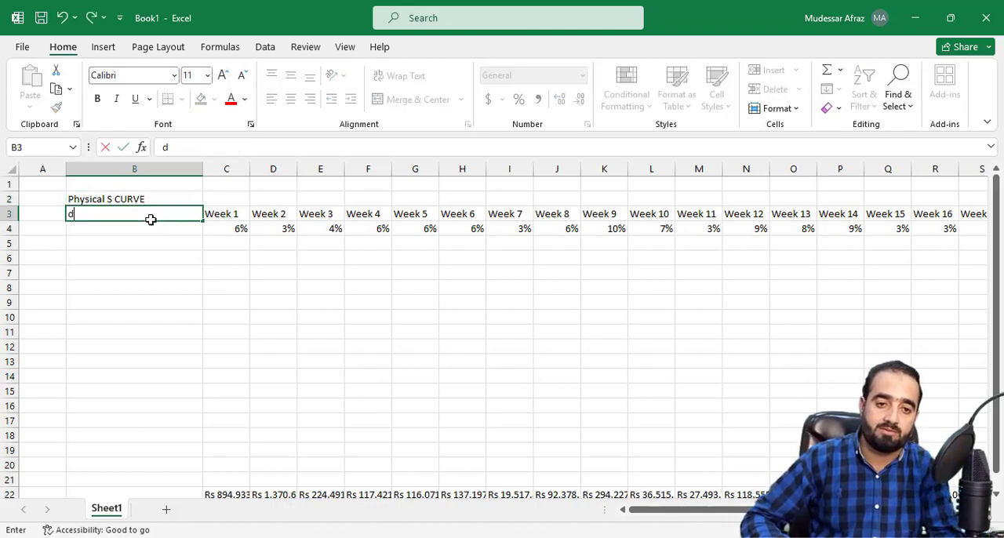
pyautogui.write('uration')
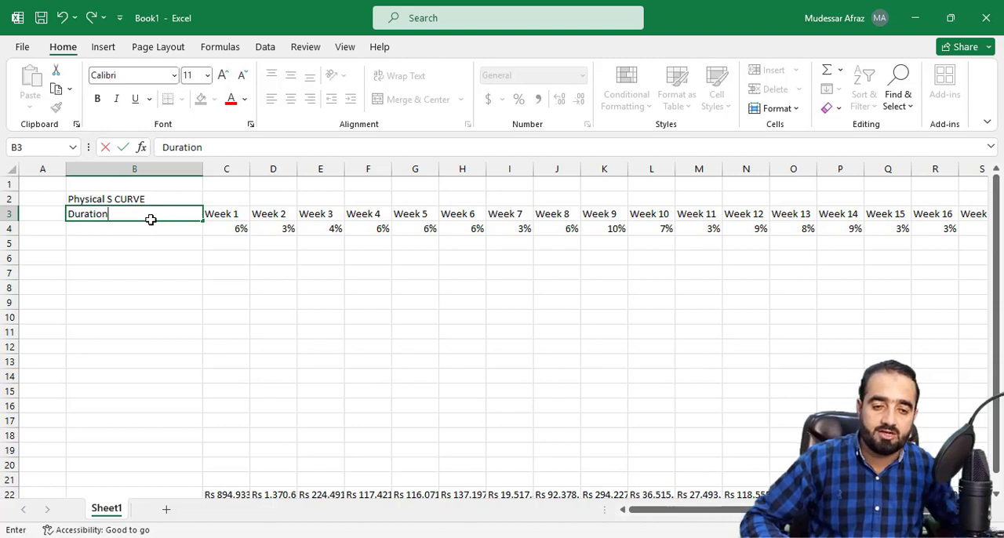
pyautogui.click(138, 256)
pyautogui.click(140, 211)
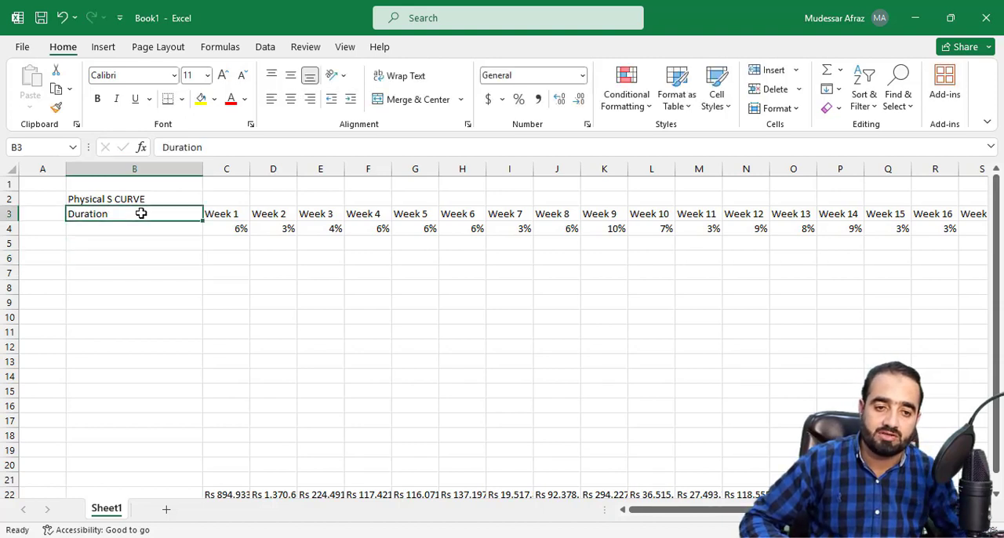
# Step: Label the weekly percentage row "Plan %tage Complete" in B4
pyautogui.click(140, 228)
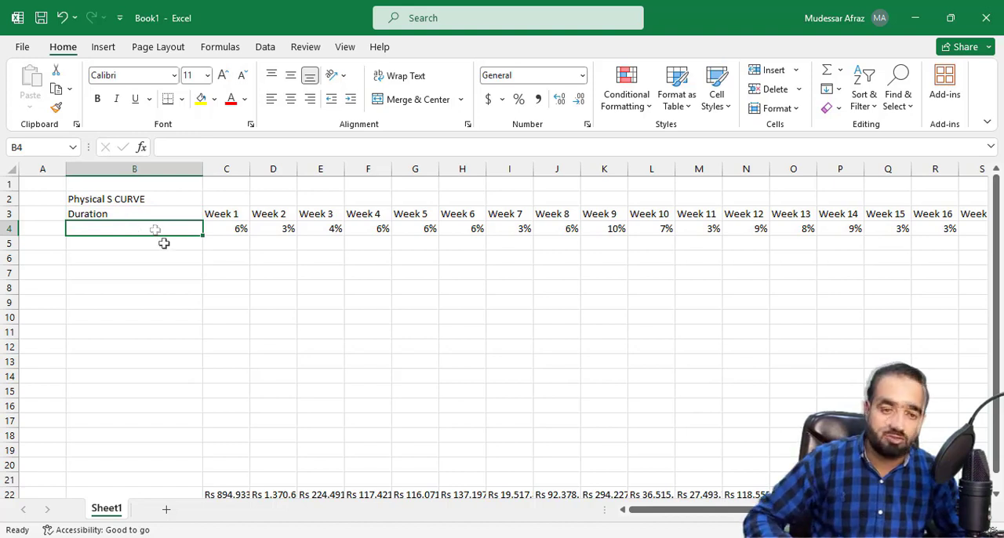
pyautogui.write('Plan ')
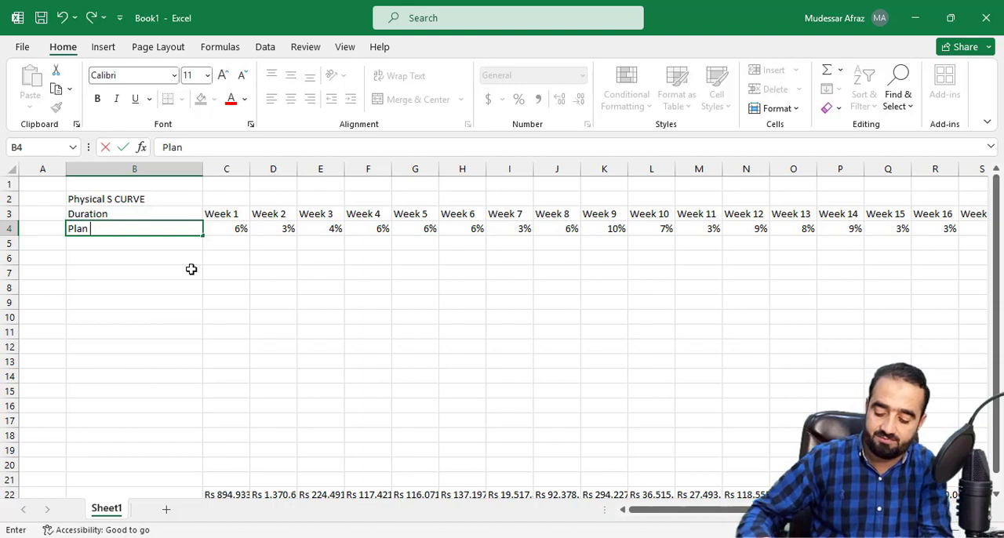
pyautogui.write('%TAG')
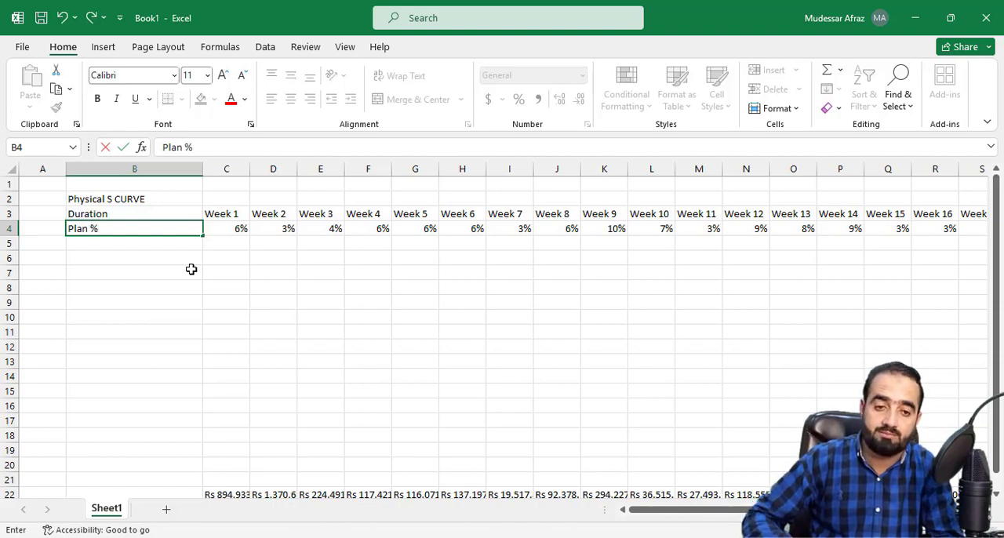
pyautogui.press('BackSpace')
pyautogui.press('BackSpace')
pyautogui.press('BackSpace')
pyautogui.write('tage')
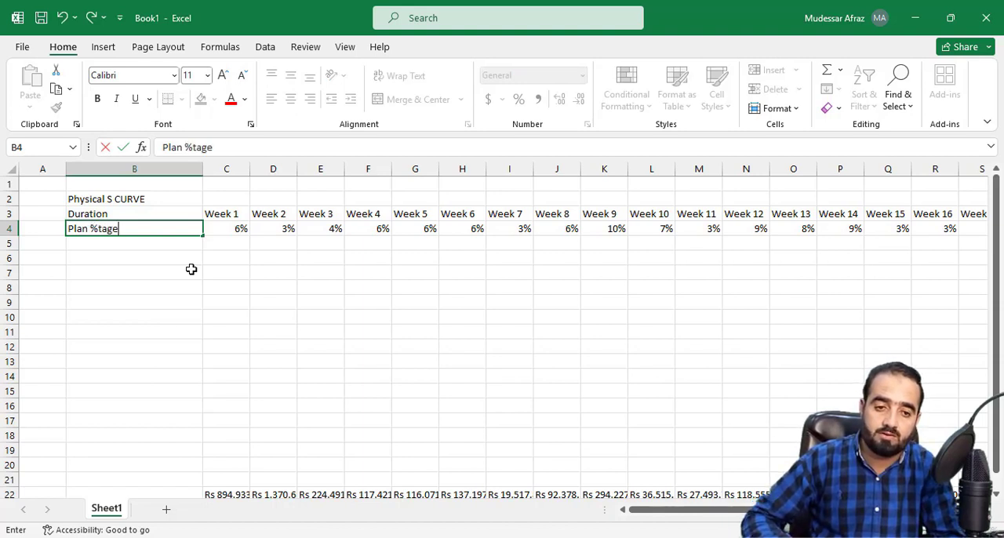
pyautogui.write(' Complete')
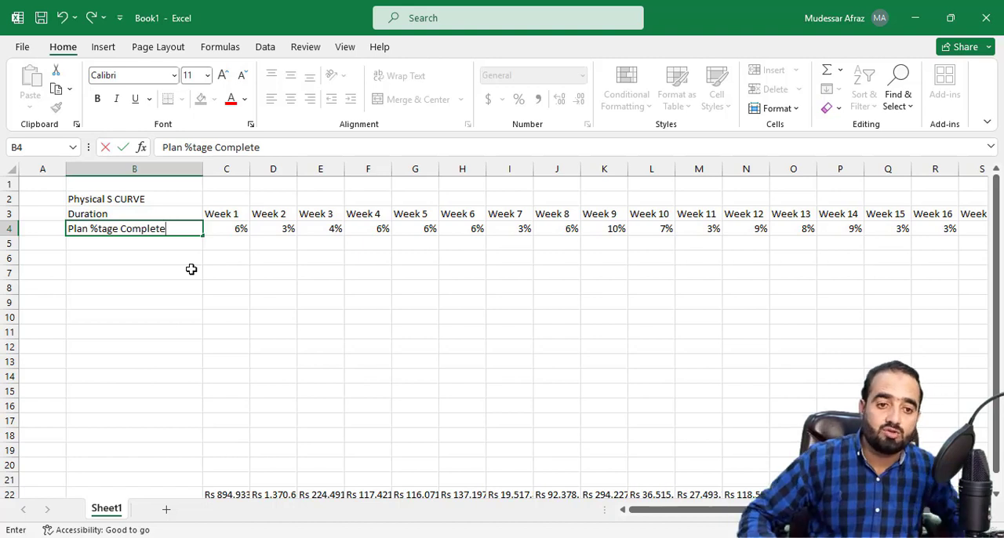
# Step: Enter the row label "Cum Plan %tage Complete" in B5
pyautogui.click(127, 246)
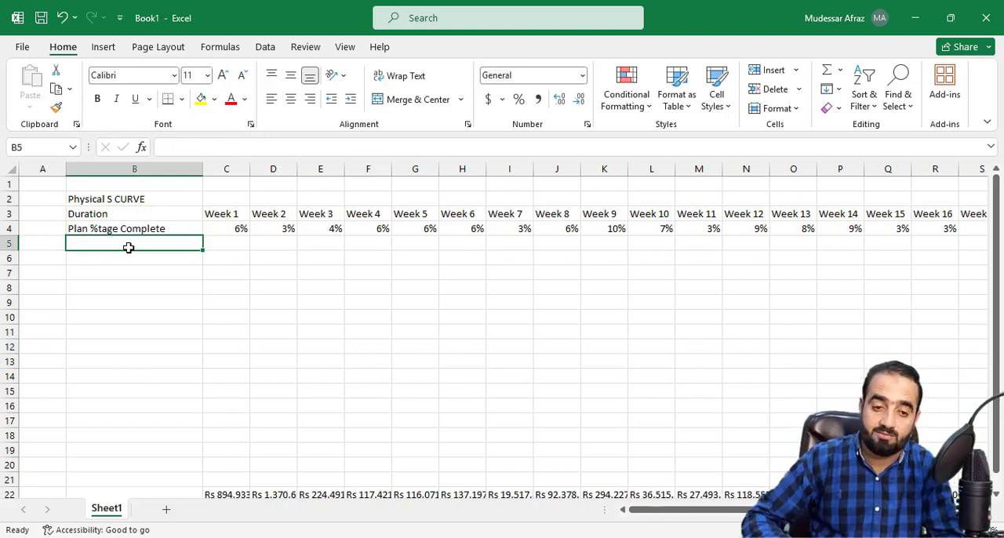
pyautogui.write('P')
pyautogui.press('BackSpace')
pyautogui.write('C')
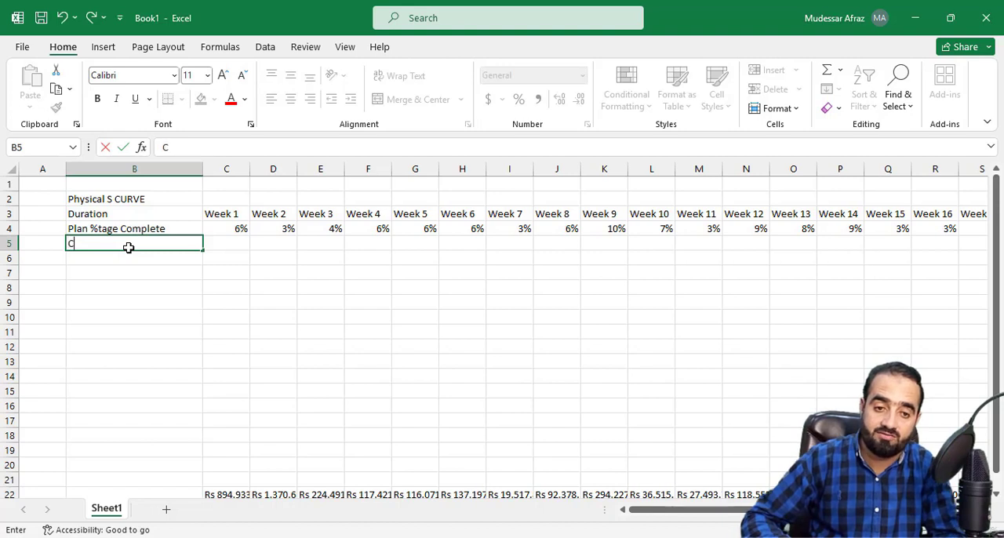
pyautogui.write('um Plan')
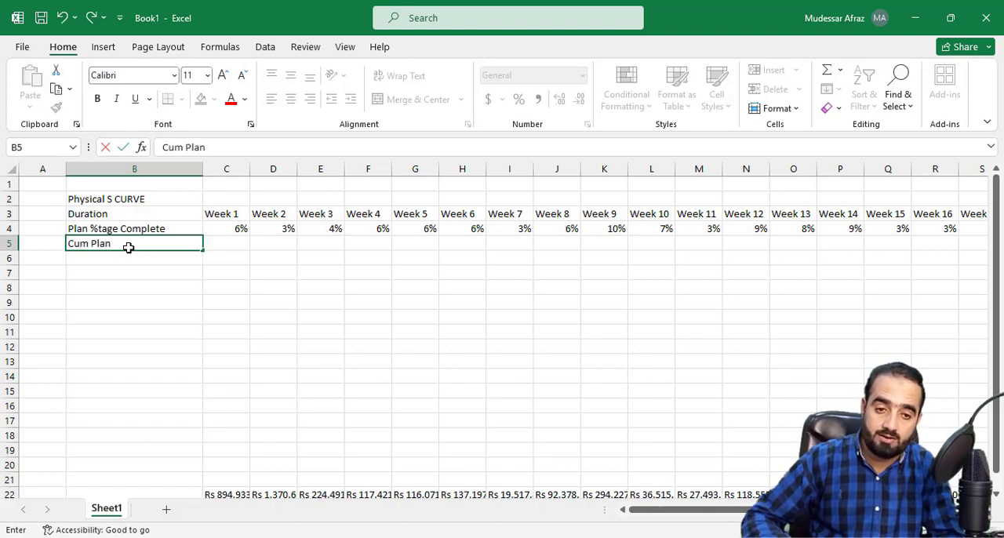
pyautogui.write(' %t')
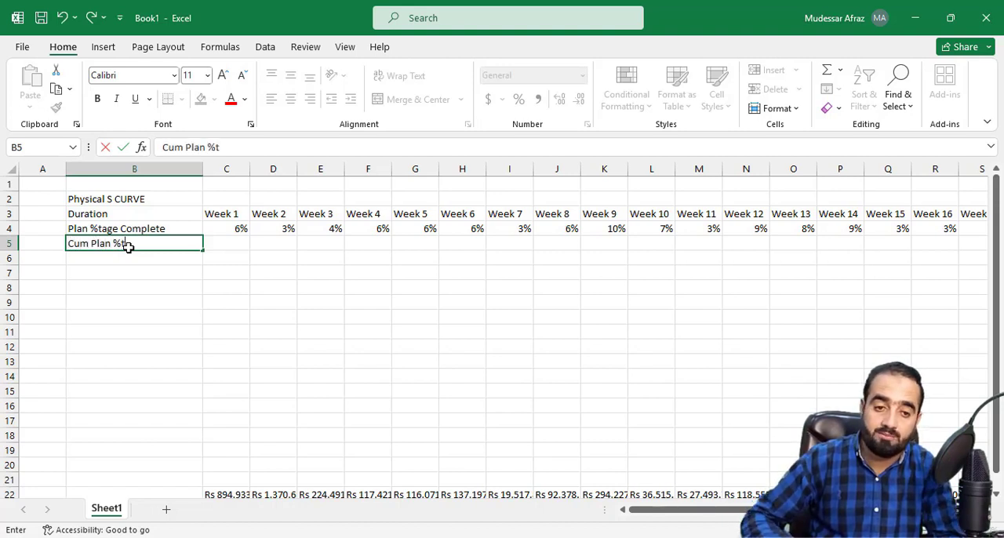
pyautogui.write('age Complete')
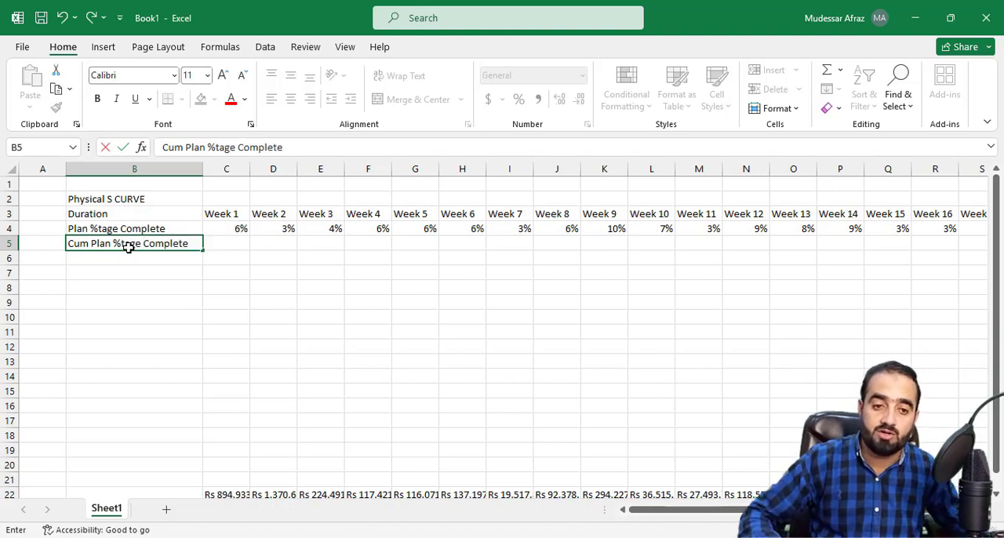
# Step: Enter the row label "Actual %tage Complete" in B6
pyautogui.click(87, 256)
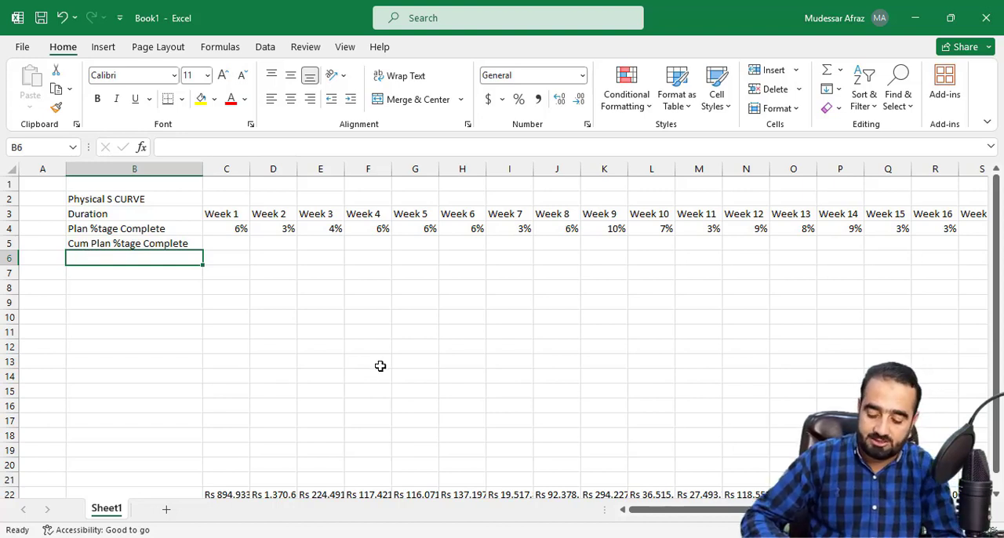
pyautogui.write('Actua')
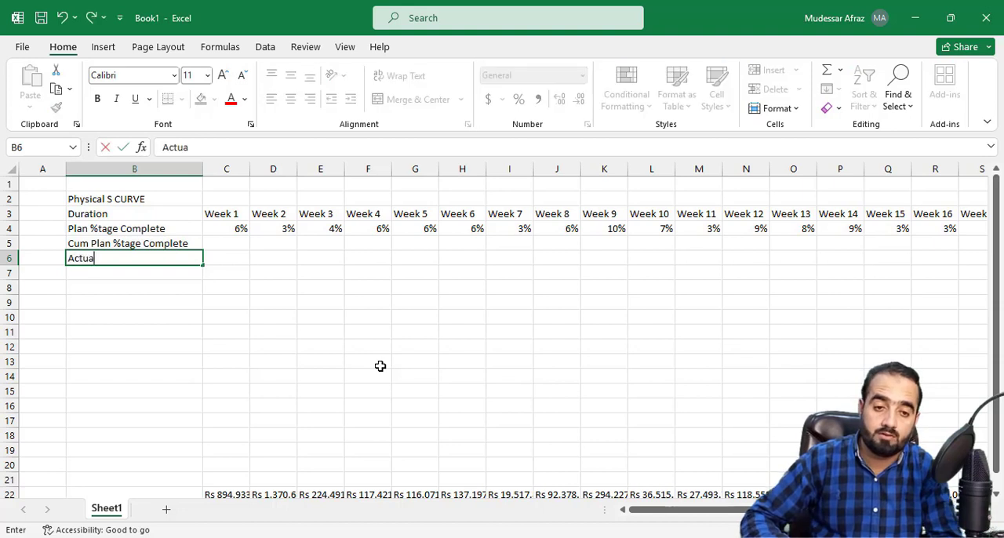
pyautogui.write('l #')
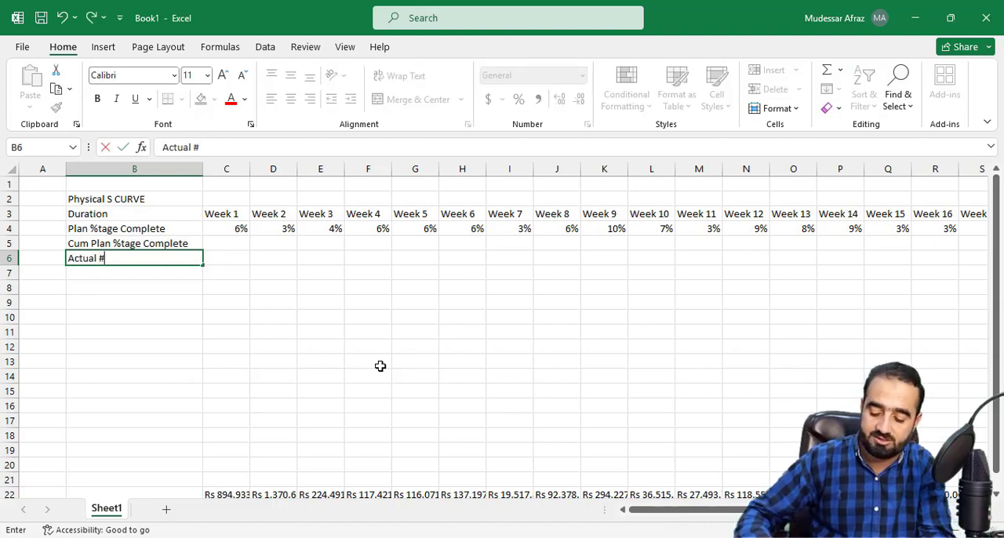
pyautogui.press('BackSpace')
pyautogui.write('%')
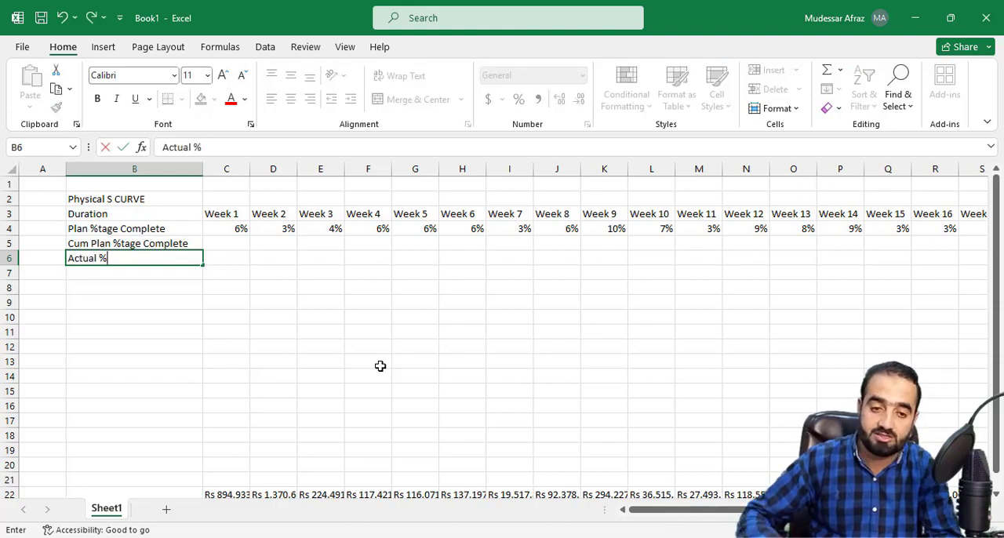
pyautogui.write('TAG')
pyautogui.press('BackSpace')
pyautogui.press('BackSpace')
pyautogui.press('BackSpace')
pyautogui.write('t')
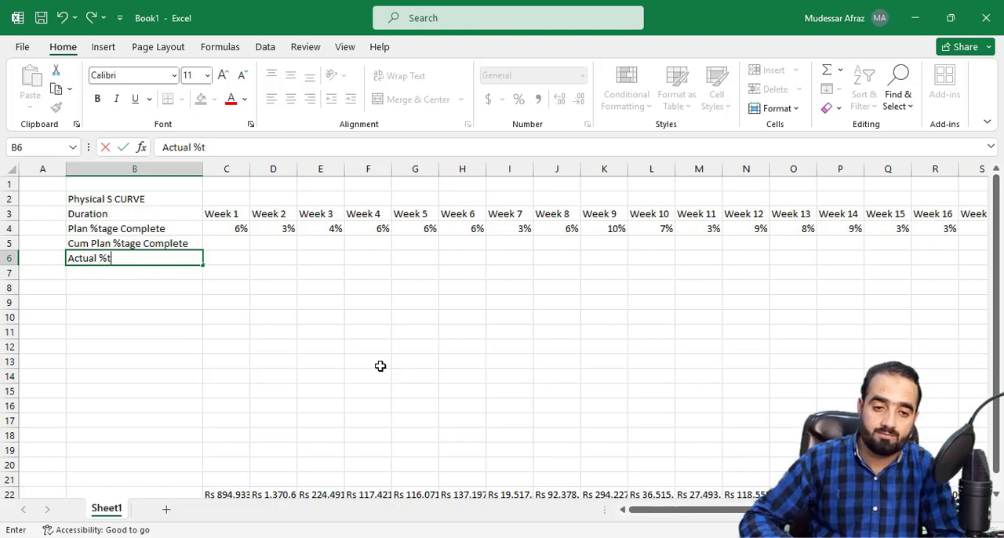
pyautogui.write('age Complete')
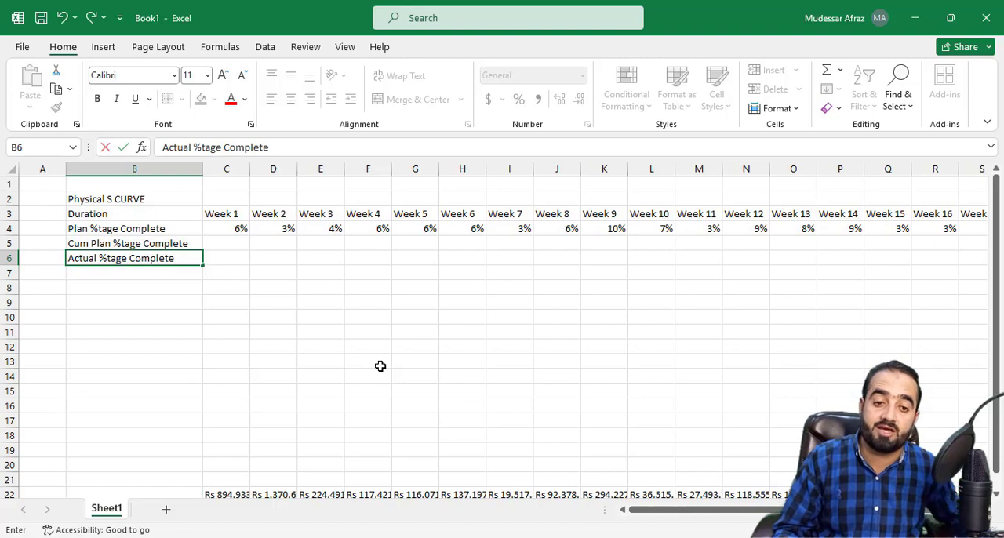
# Step: Label cell B7 "Cum Actual %tage Complete", reusing the label from B6
pyautogui.click(145, 271)
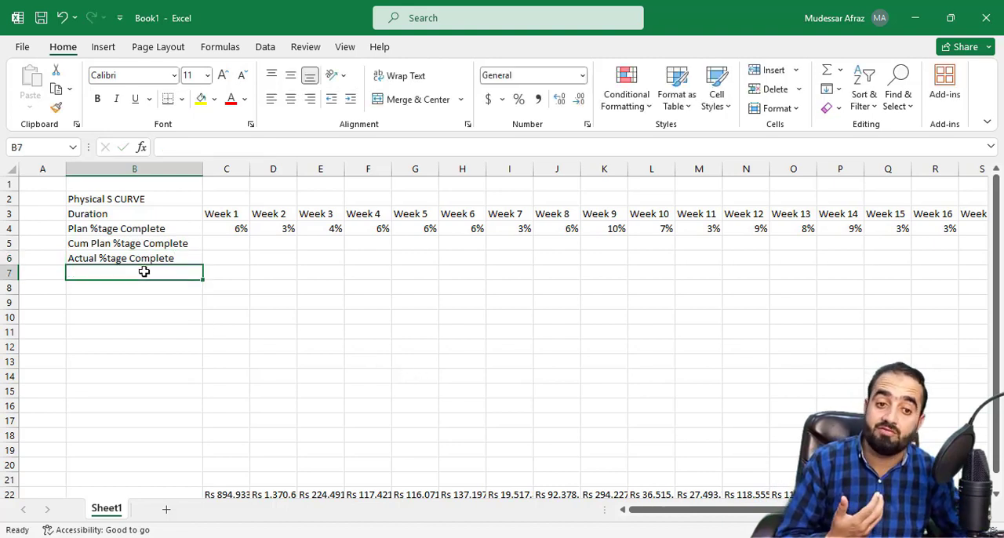
pyautogui.moveTo(139, 260); pyautogui.dragTo(142, 268)
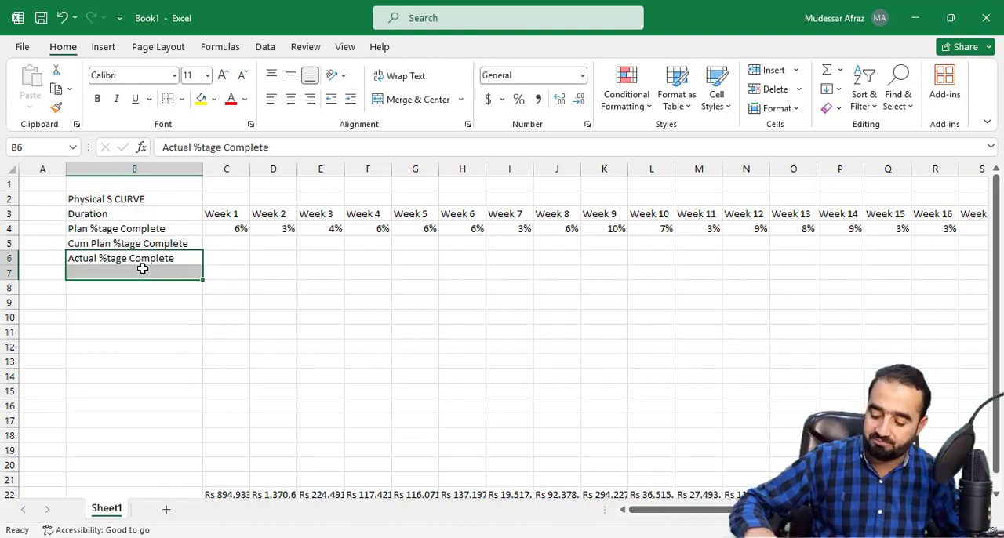
pyautogui.hotkey('ctrl', 'd')
pyautogui.doubleClick(70, 274)
pyautogui.write('Cum Actual %tage Complete')
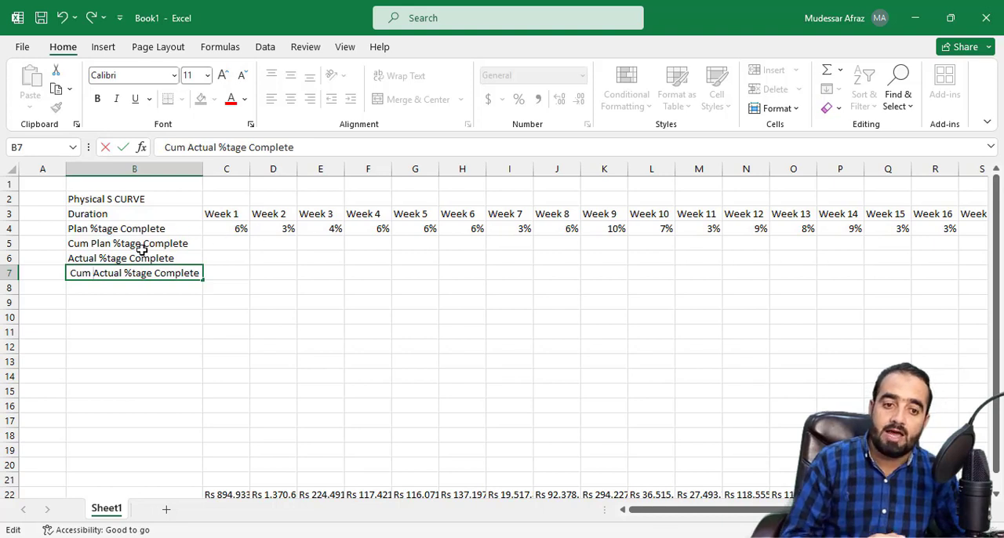
# Step: Start the cumulative plan row by entering =C4 in C5 for Week 1
pyautogui.click(221, 243)
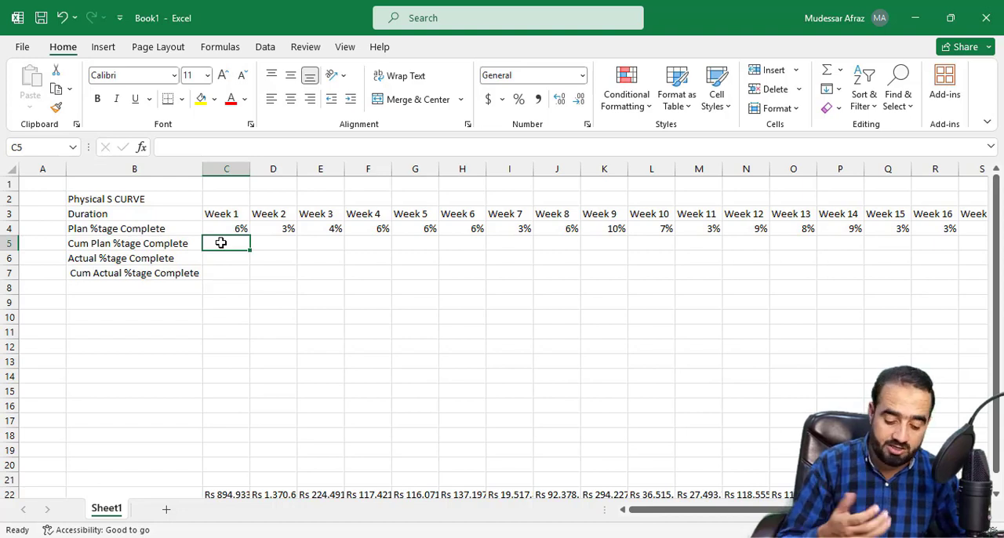
pyautogui.write('=')
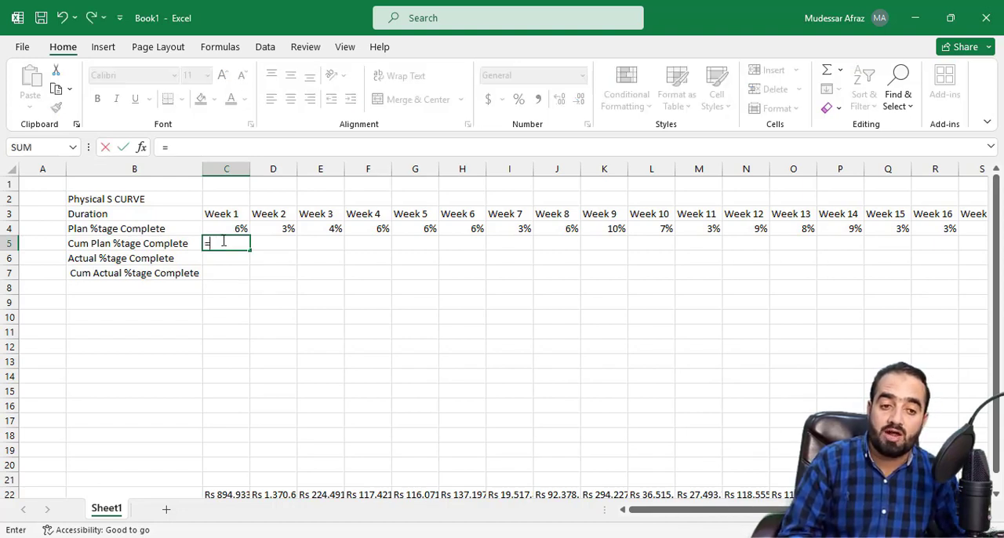
pyautogui.click(234, 229)
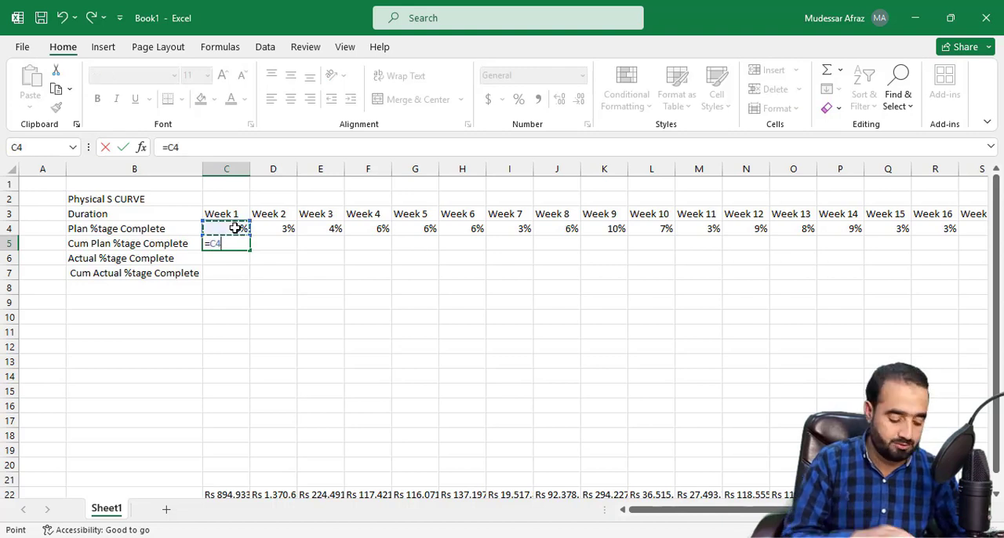
pyautogui.press('Return')
# Step: Enter the Week 2 cumulative plan formula =C5+D4 in D5
pyautogui.click(268, 245)
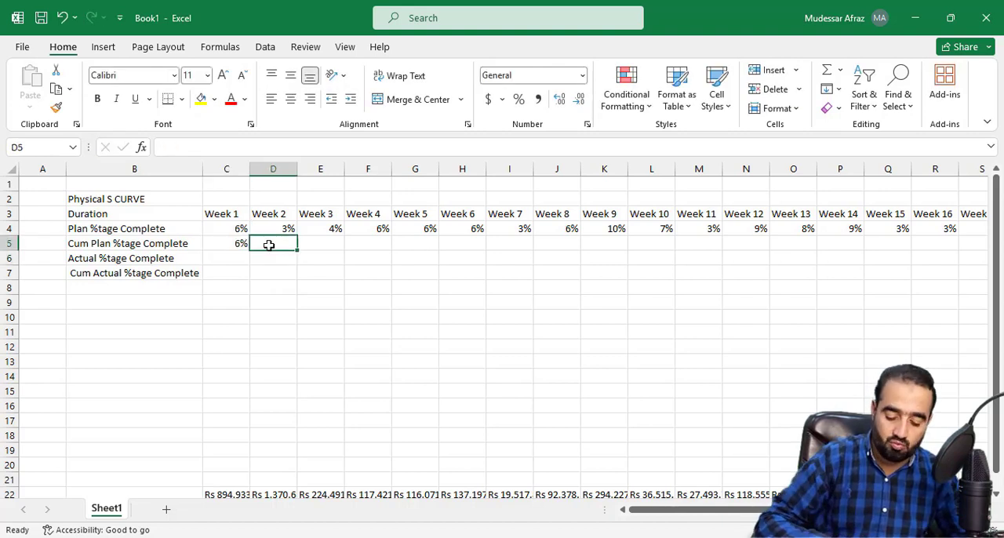
pyautogui.write('=')
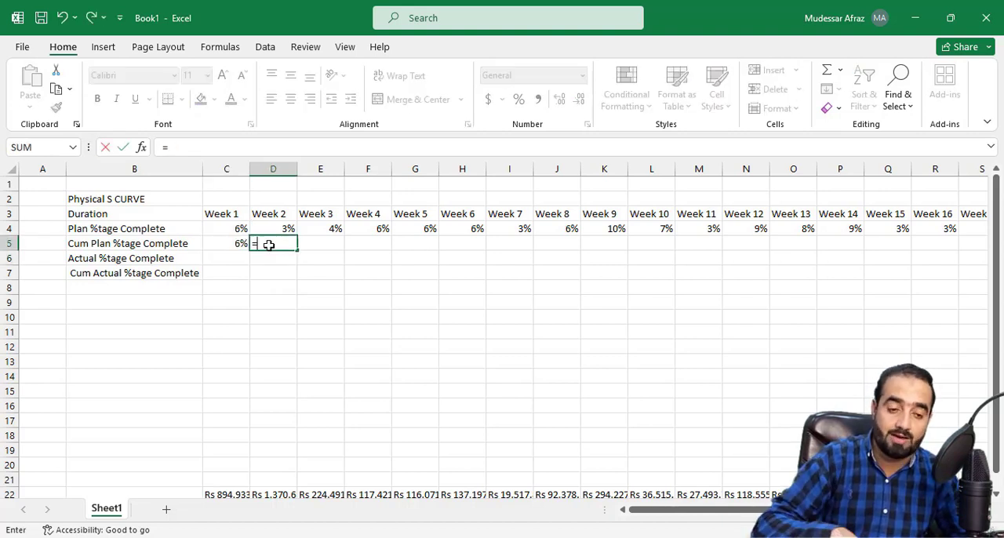
pyautogui.click(226, 246)
pyautogui.write('+')
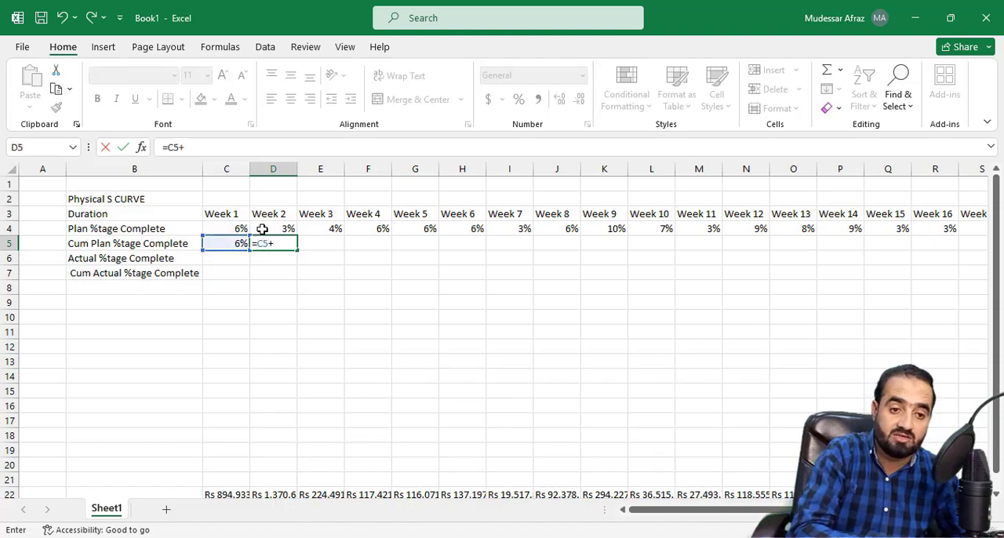
pyautogui.click(262, 229)
pyautogui.press('Return')
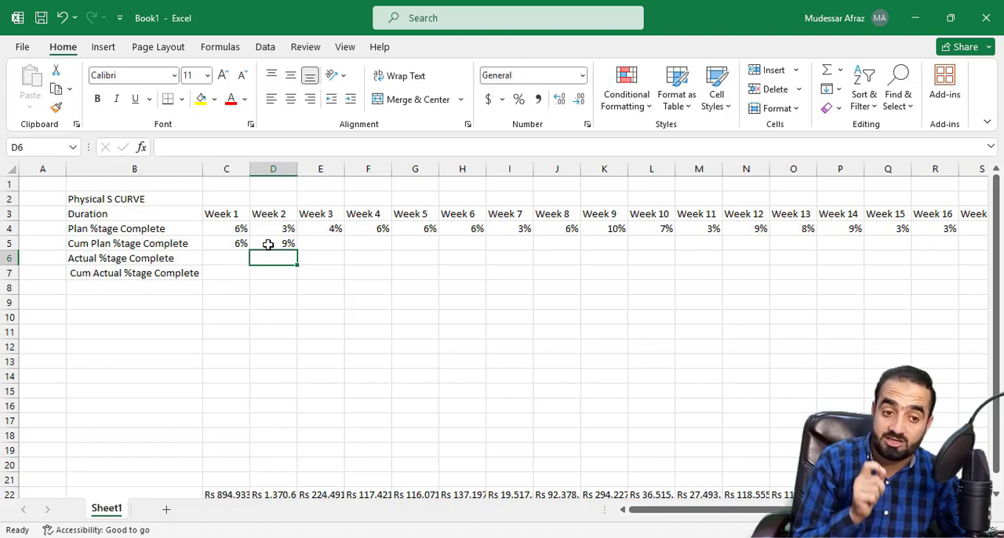
# Step: Fill the cumulative plan formula from D5 across to Week 18 in T5
pyautogui.click(316, 244)
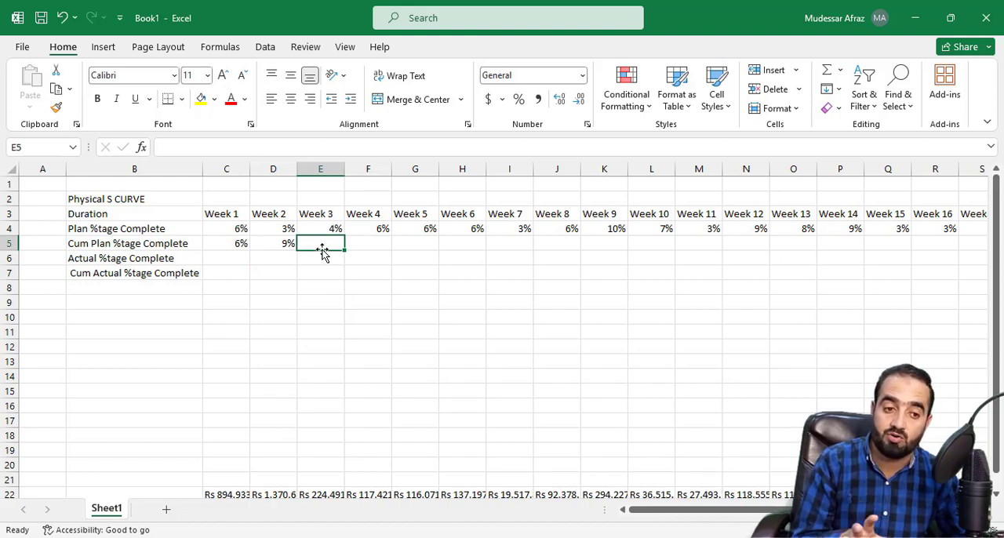
pyautogui.click(282, 243)
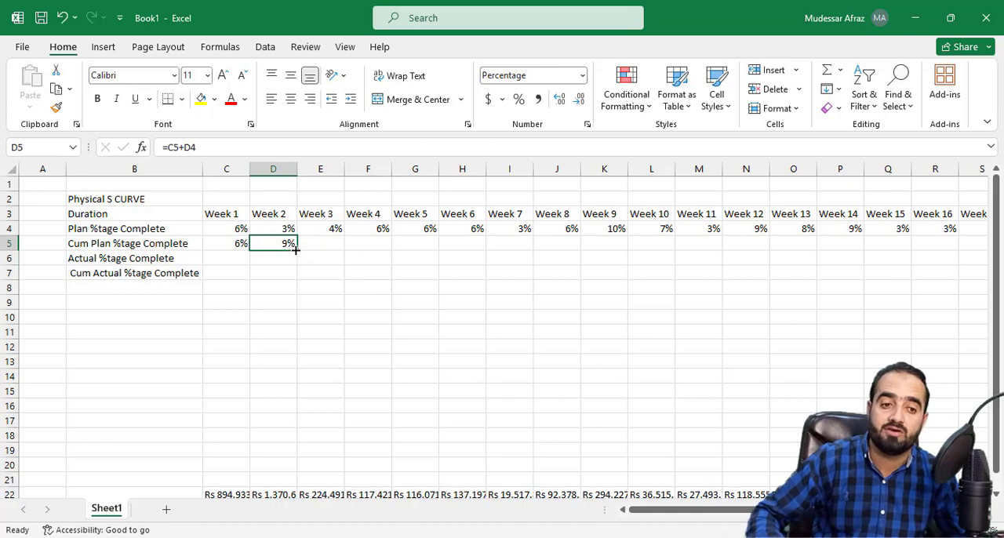
pyautogui.moveTo(296, 250); pyautogui.dragTo(855, 259)
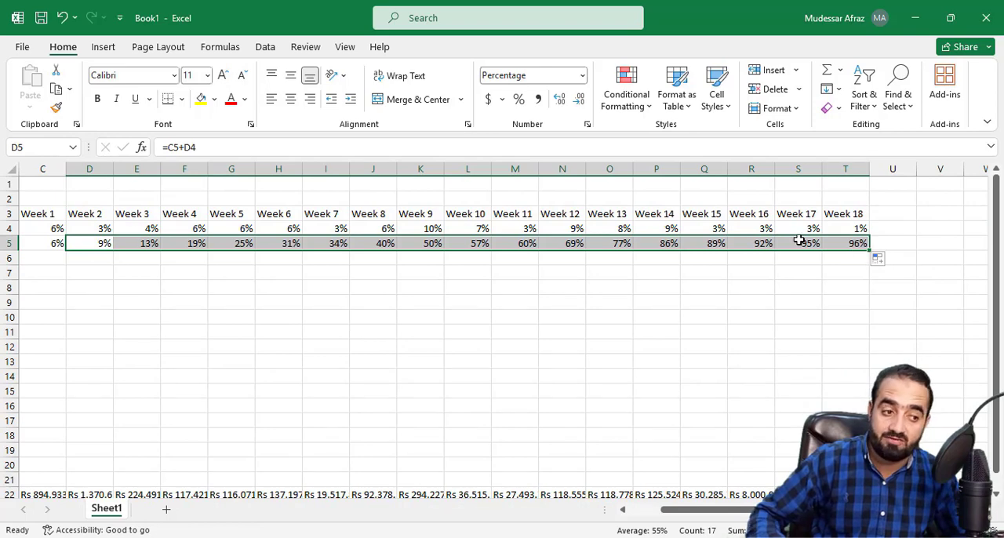
# Step: Set the Week 18 plan percentage in T4 to 4%
pyautogui.click(856, 228)
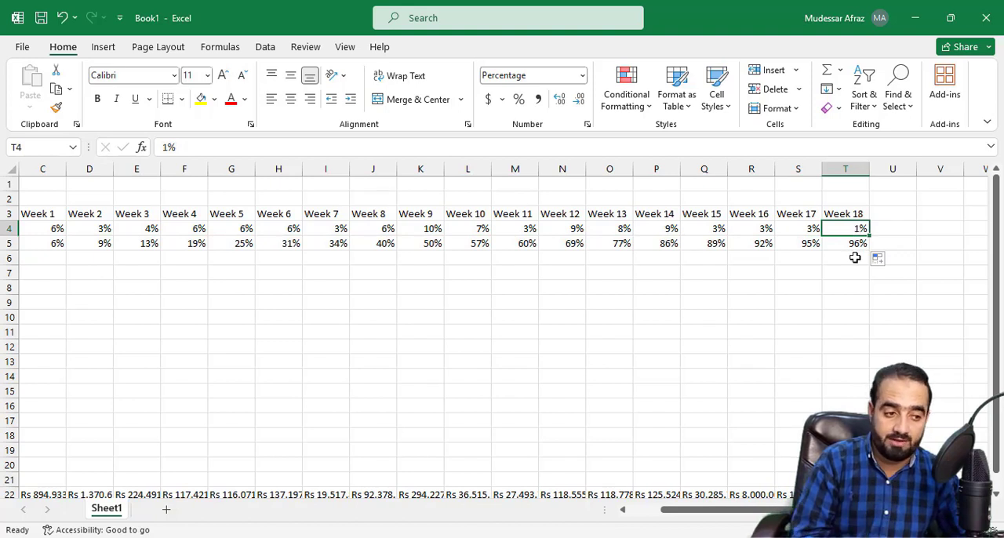
pyautogui.write('4')
pyautogui.press('Return')
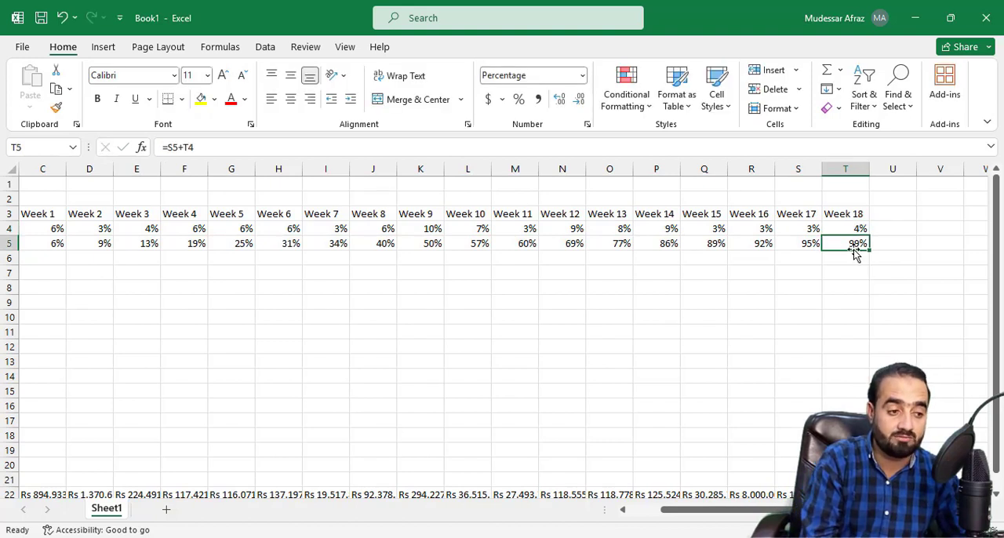
# Step: Set the Week 18 plan percentage in T4 to 5%
pyautogui.click(858, 227)
pyautogui.write('5')
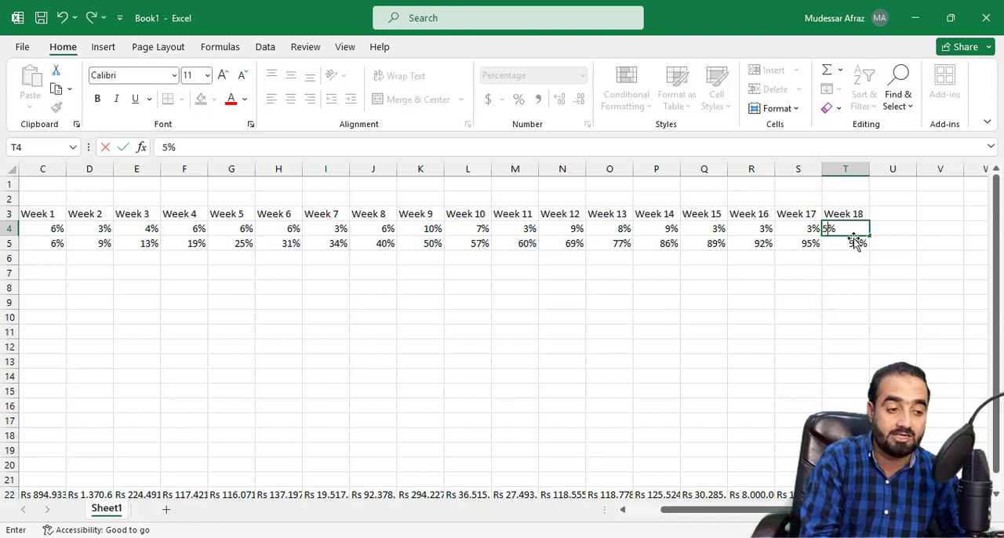
pyautogui.press('Return')
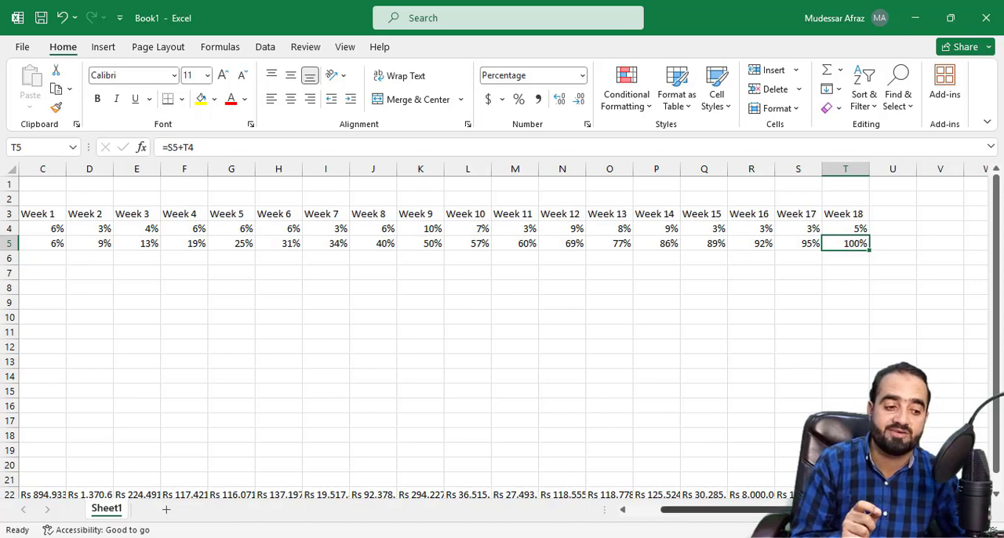
pyautogui.hscroll(-3, 502, 338)
pyautogui.hscroll(2, 502, 337)
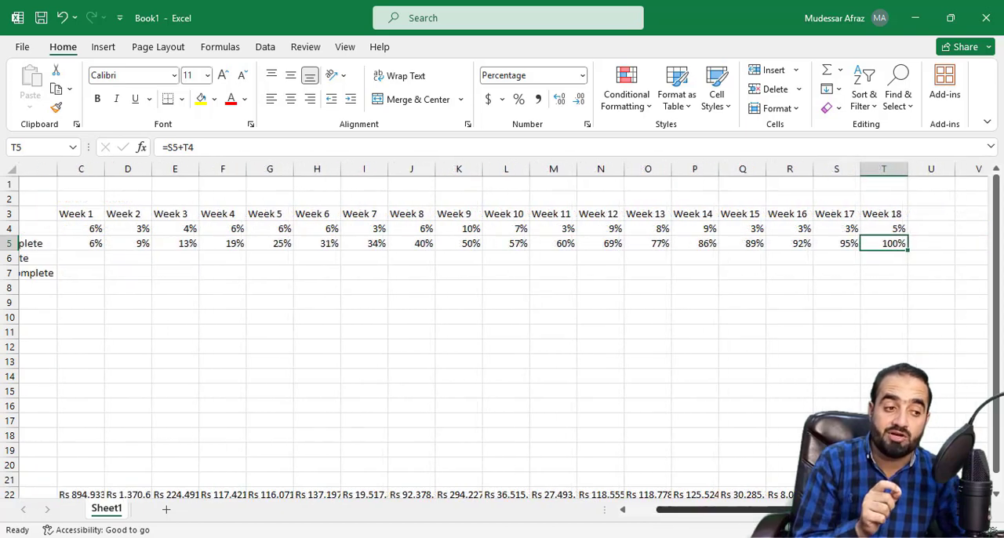
pyautogui.hscroll(-3, 716, 523)
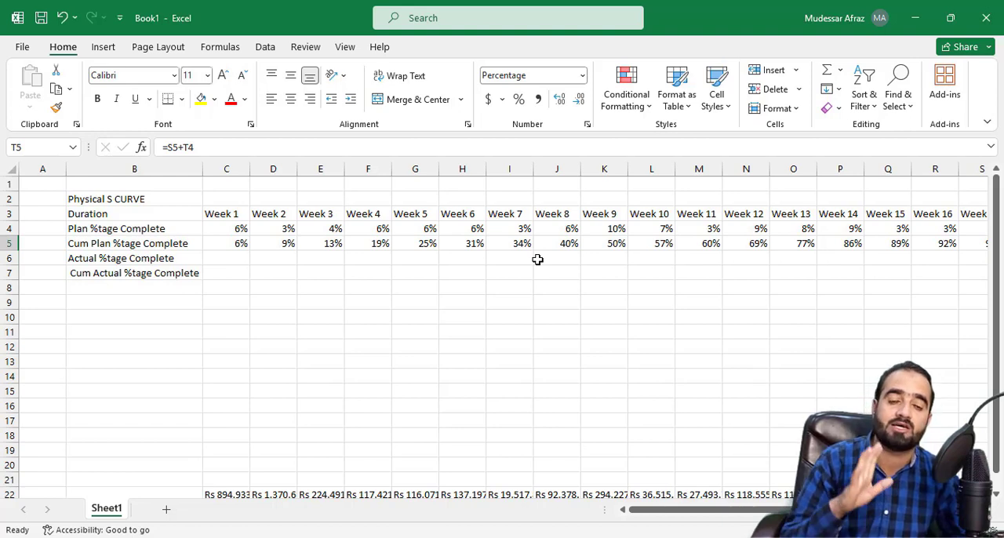
pyautogui.click(240, 261)
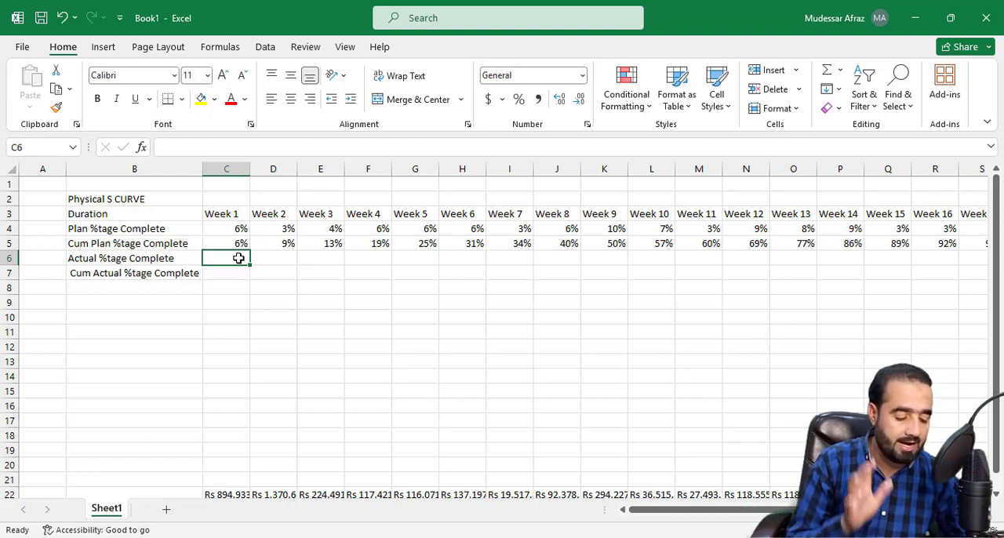
pyautogui.click(88, 212)
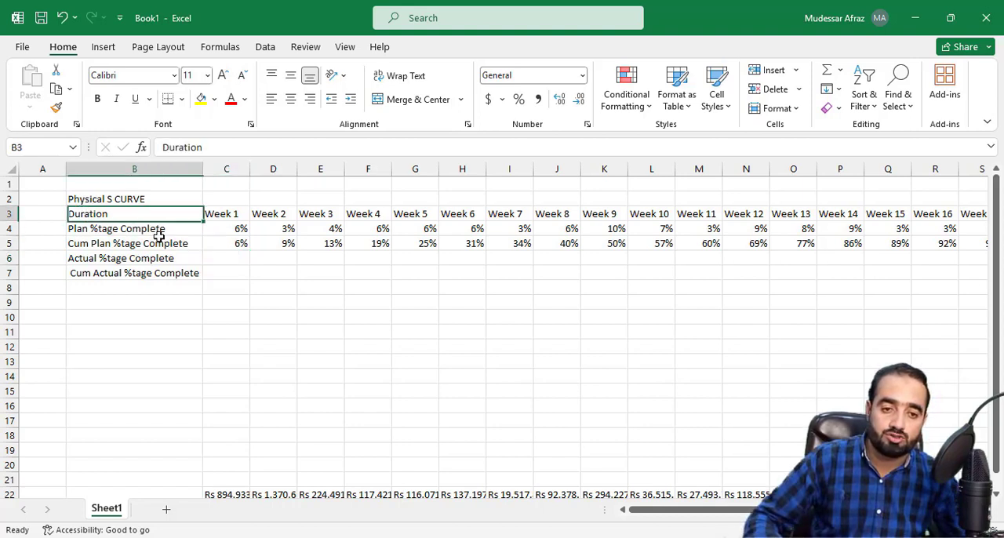
pyautogui.moveTo(159, 236); pyautogui.dragTo(842, 287)
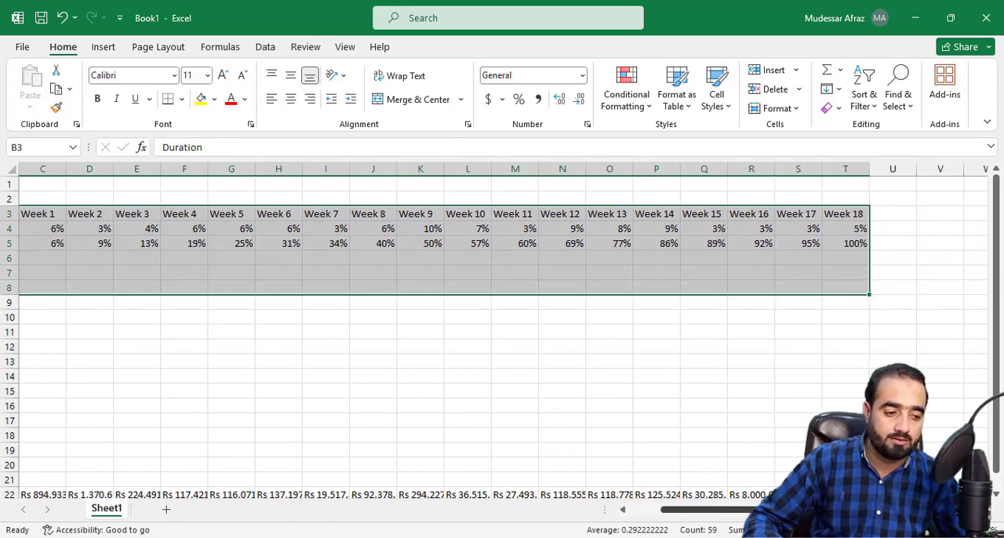
pyautogui.moveTo(753, 511); pyautogui.dragTo(679, 512)
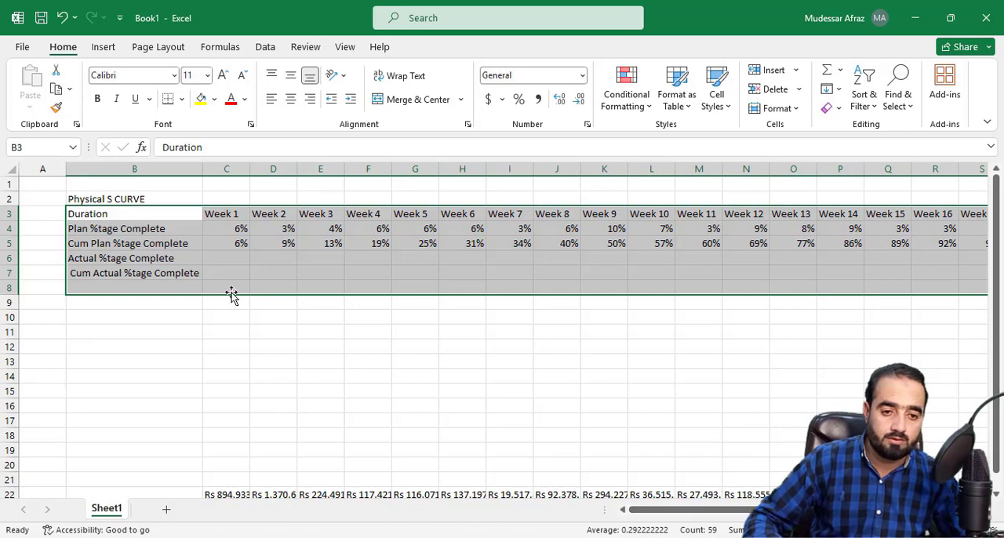
# Step: Apply outline and inside borders to the physical S-curve table in B3:T7
pyautogui.moveTo(76, 213); pyautogui.dragTo(789, 251)
pyautogui.rightClick(789, 251)
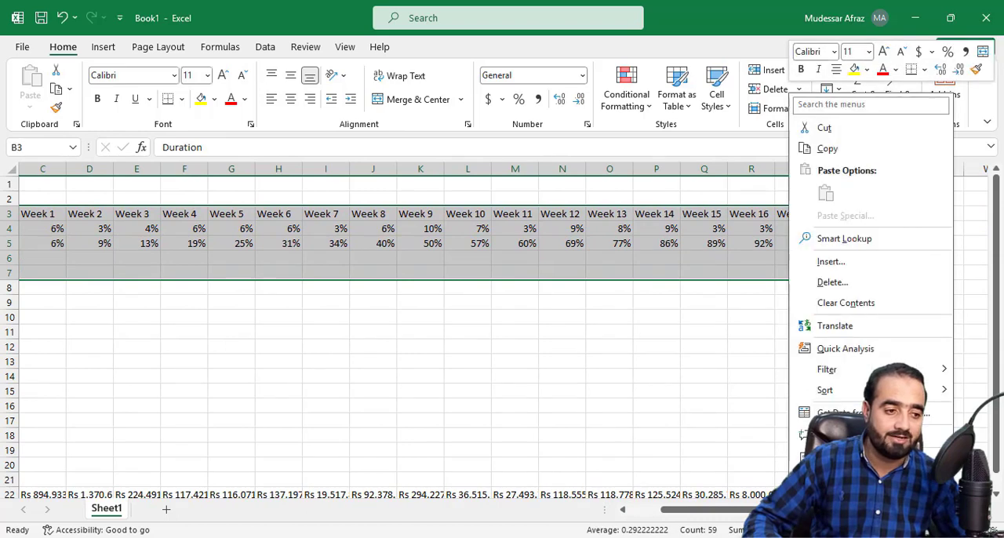
pyautogui.click(843, 458)
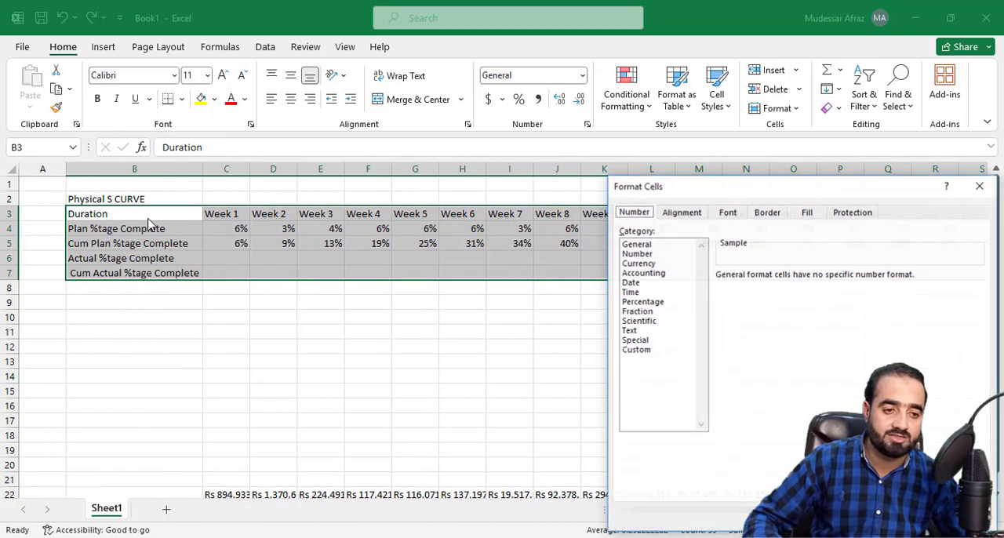
pyautogui.click(759, 213)
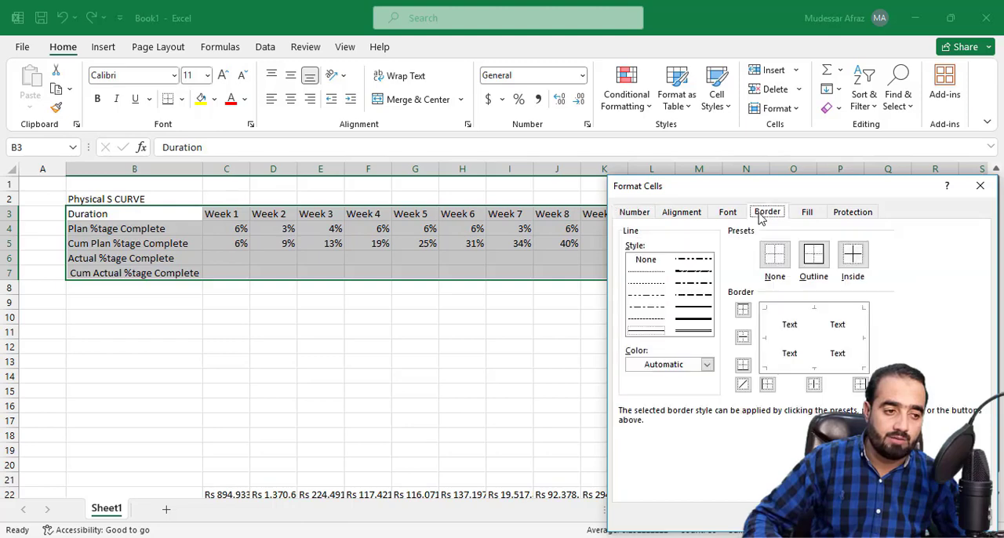
pyautogui.click(826, 272)
pyautogui.click(853, 252)
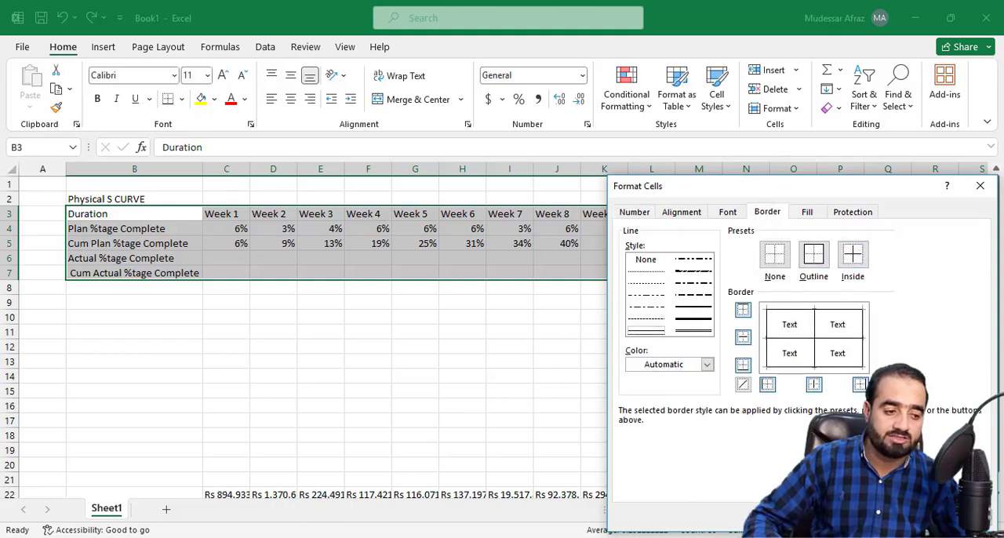
pyautogui.press('Return')
pyautogui.click(414, 390)
# Step: Add an outline border around the "Physical S CURVE" title cell B2
pyautogui.click(104, 202)
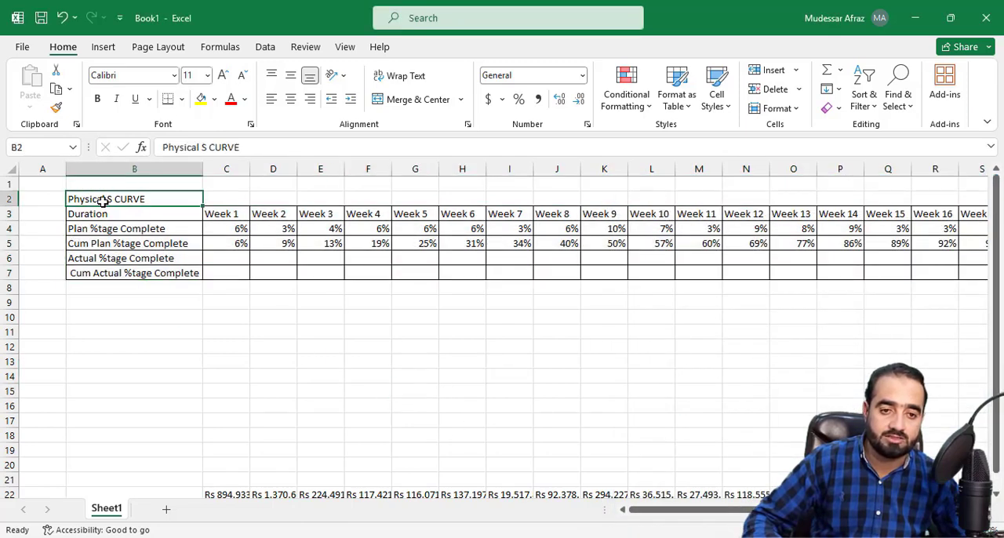
pyautogui.rightClick(171, 195)
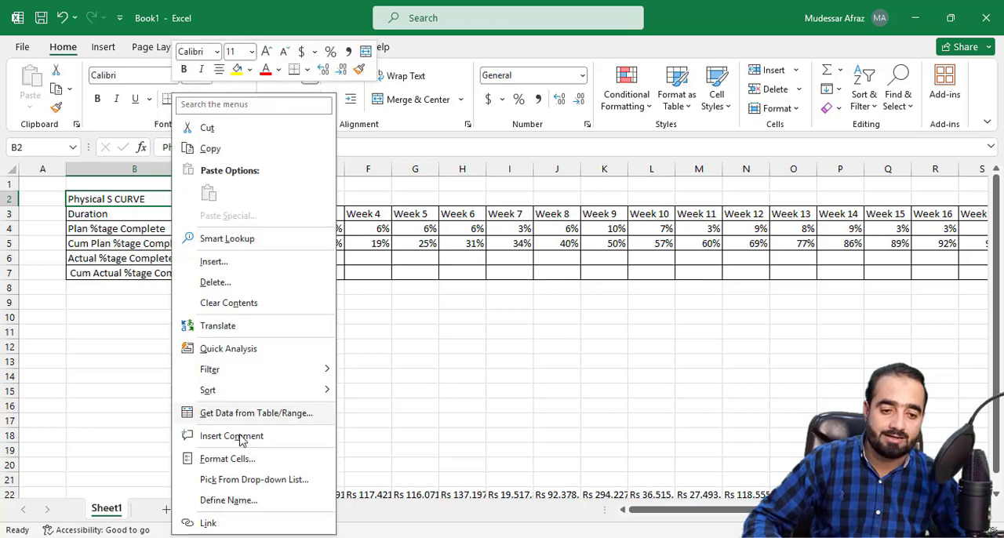
pyautogui.click(242, 458)
pyautogui.click(252, 257)
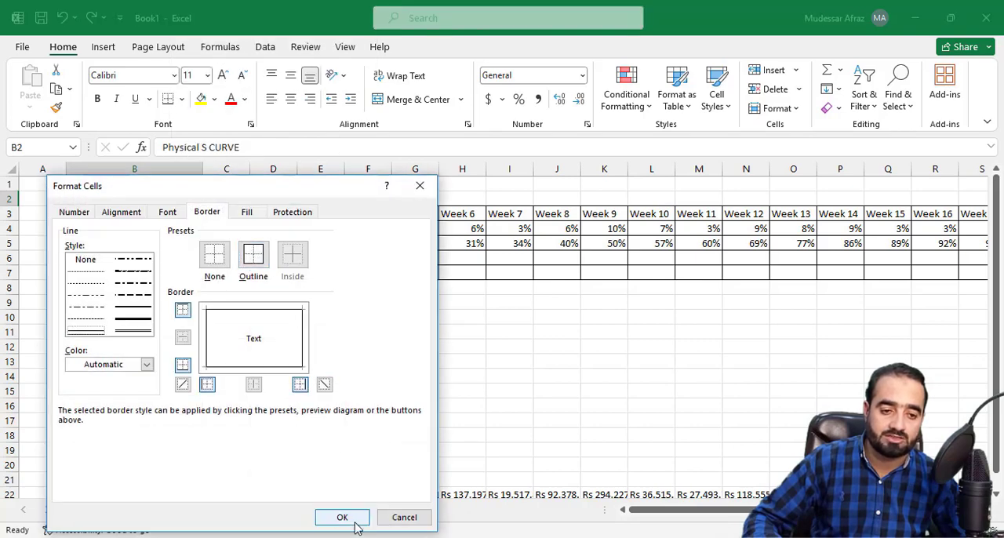
pyautogui.click(340, 514)
pyautogui.click(240, 374)
# Step: Fill the "Physical S CURVE" title cell B2 with the standard green color
pyautogui.click(134, 200)
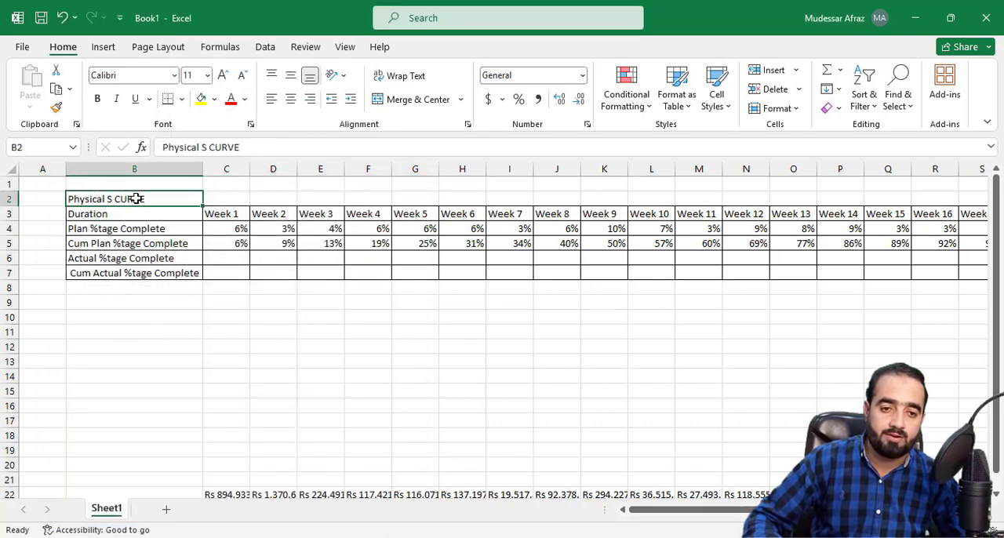
pyautogui.click(214, 99)
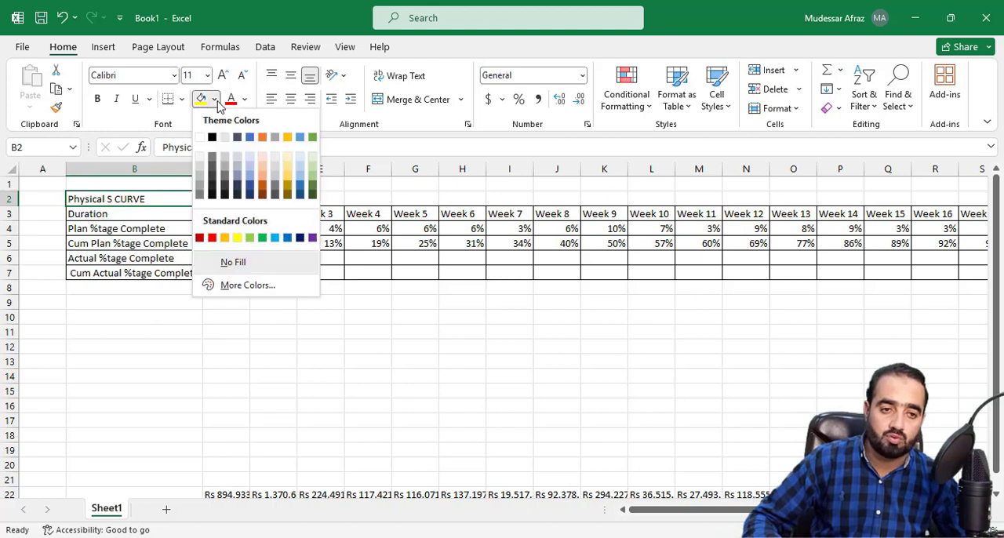
pyautogui.click(264, 238)
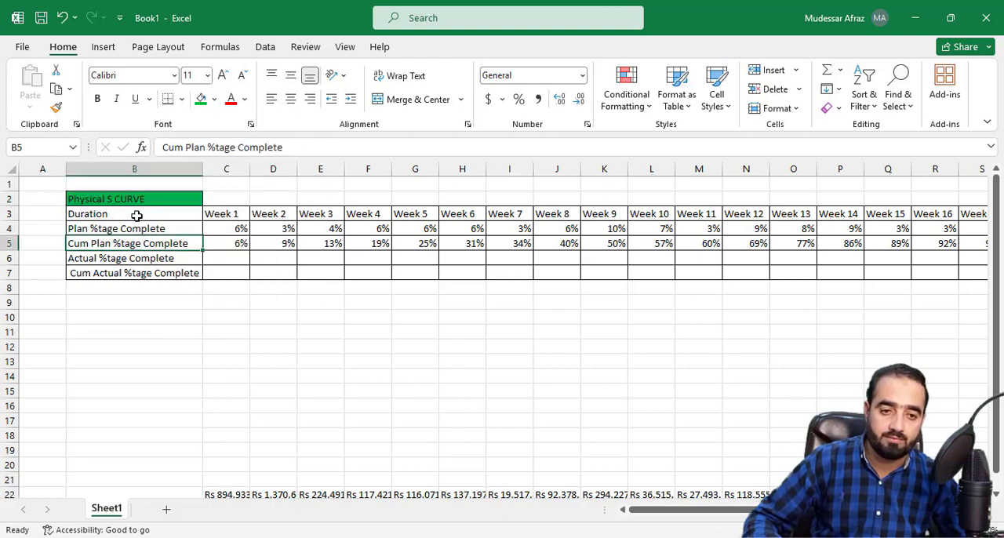
# Step: Shade the row label cells B3:B7 with a light gray fill
pyautogui.moveTo(134, 213); pyautogui.dragTo(139, 273)
pyautogui.click(215, 99)
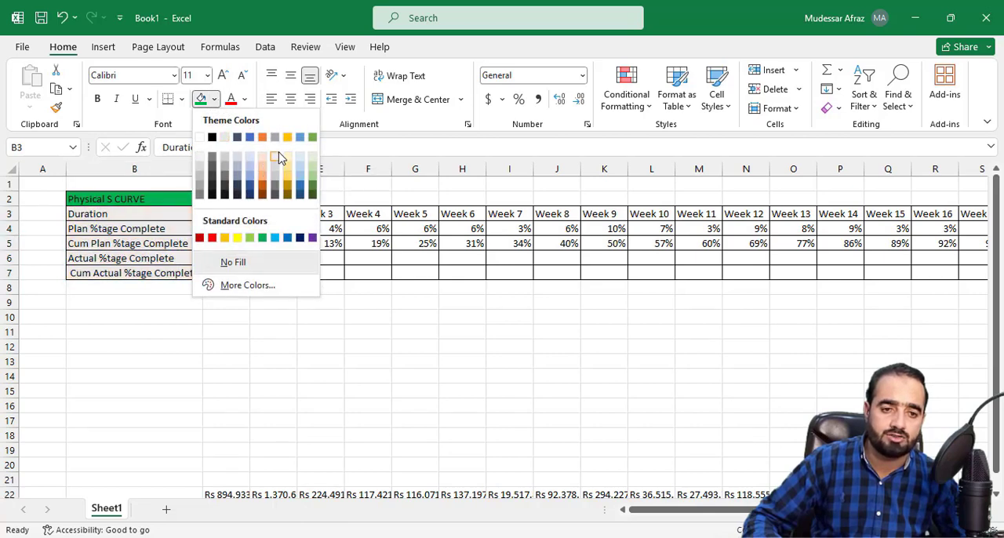
pyautogui.click(284, 332)
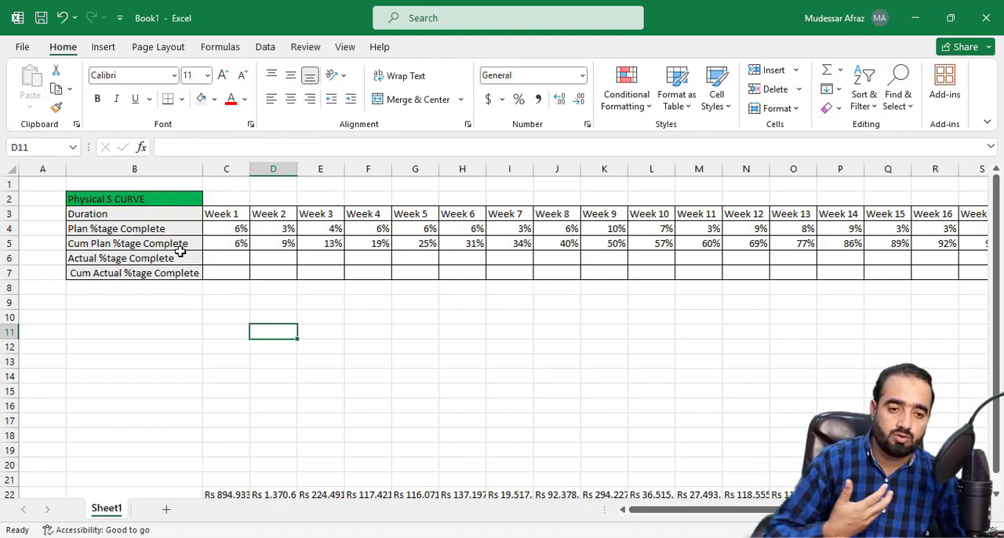
# Step: Enter 4 as the Week 1 actual percentage in C6
pyautogui.click(242, 259)
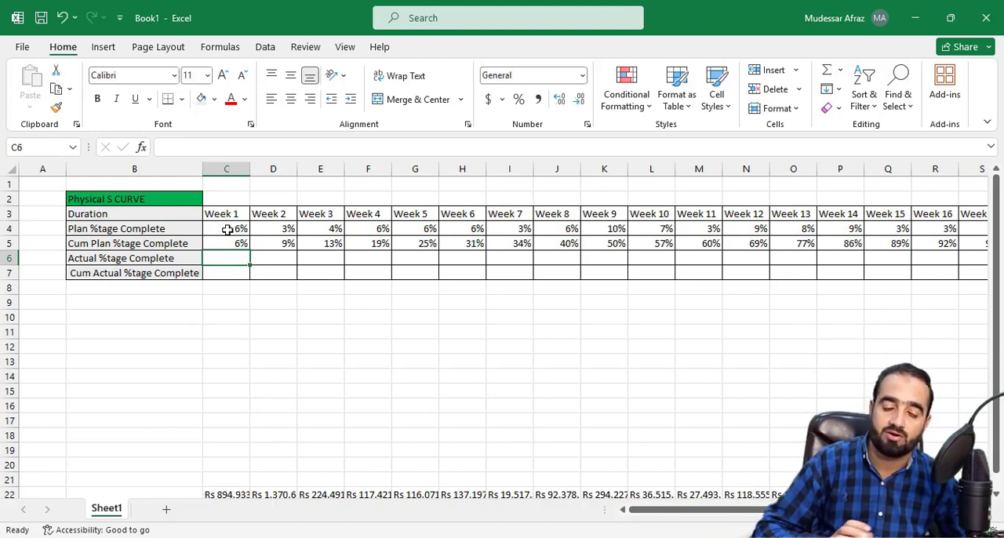
pyautogui.write('4')
pyautogui.click(235, 285)
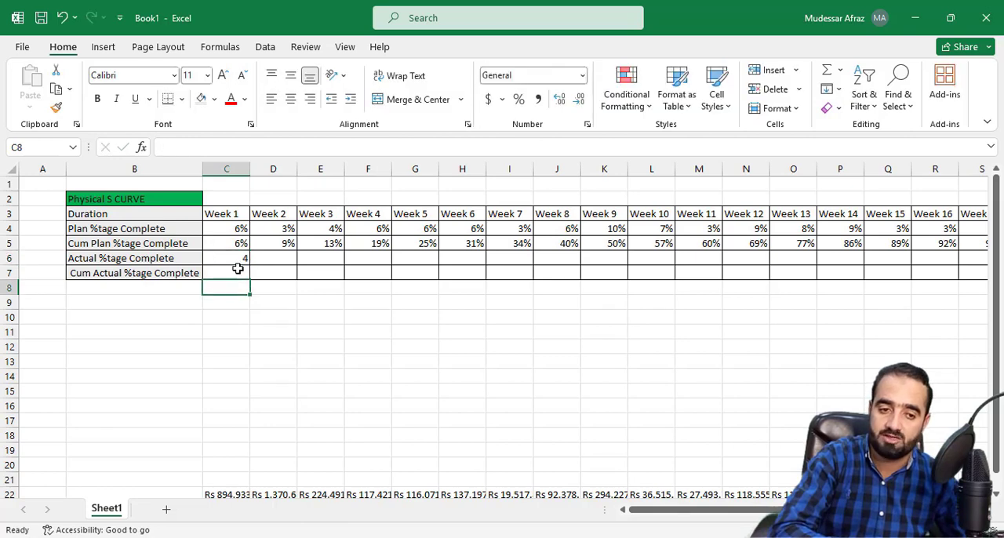
# Step: Format the actual and cumulative actual cells C6:T7 as Percentage with 0 decimal places
pyautogui.moveTo(236, 260); pyautogui.dragTo(862, 271)
pyautogui.rightClick(862, 271)
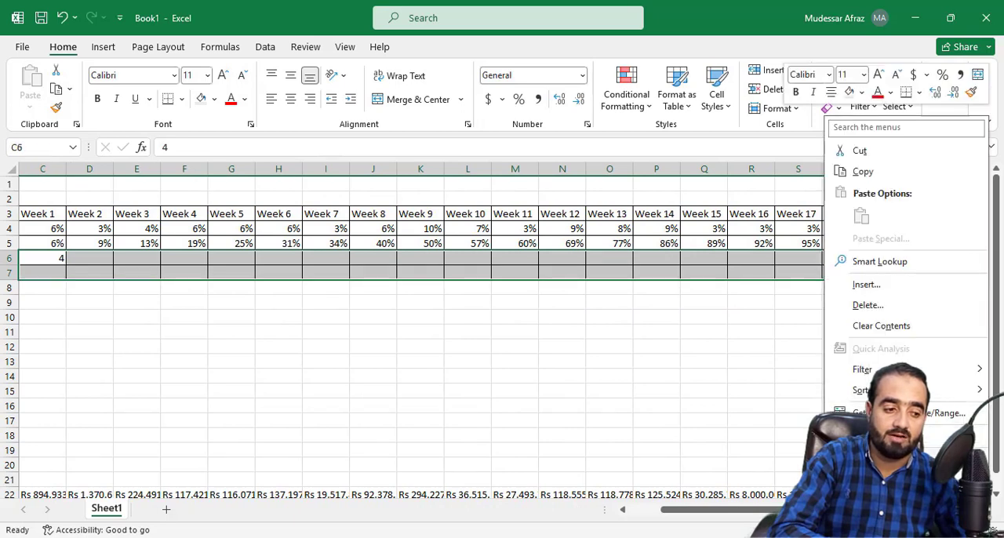
pyautogui.click(965, 414)
pyautogui.click(647, 212)
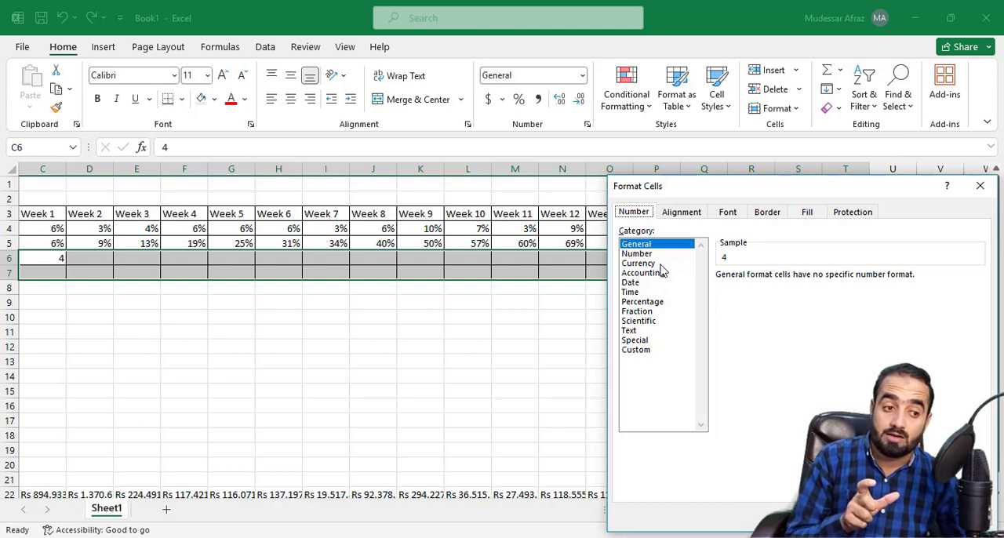
pyautogui.click(659, 302)
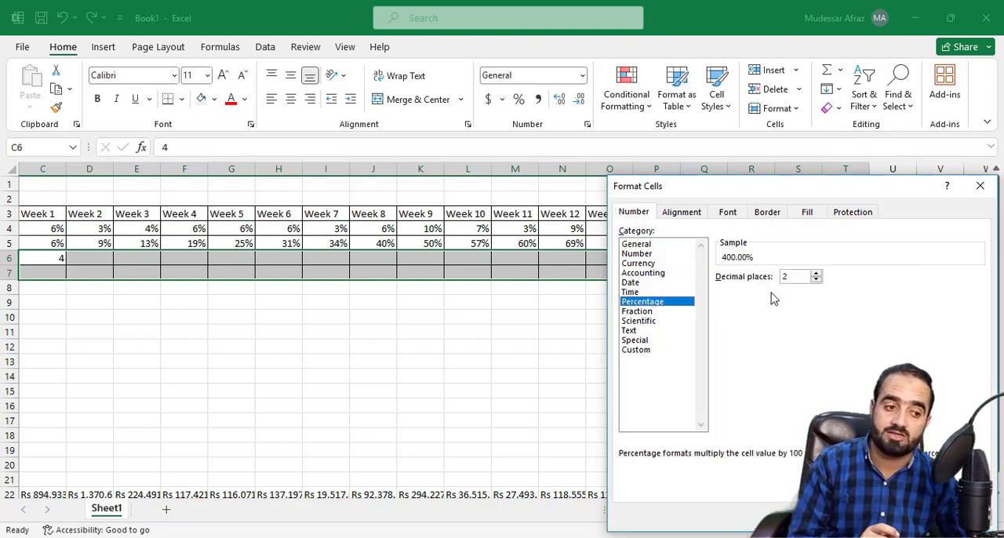
pyautogui.click(816, 273)
pyautogui.click(816, 281)
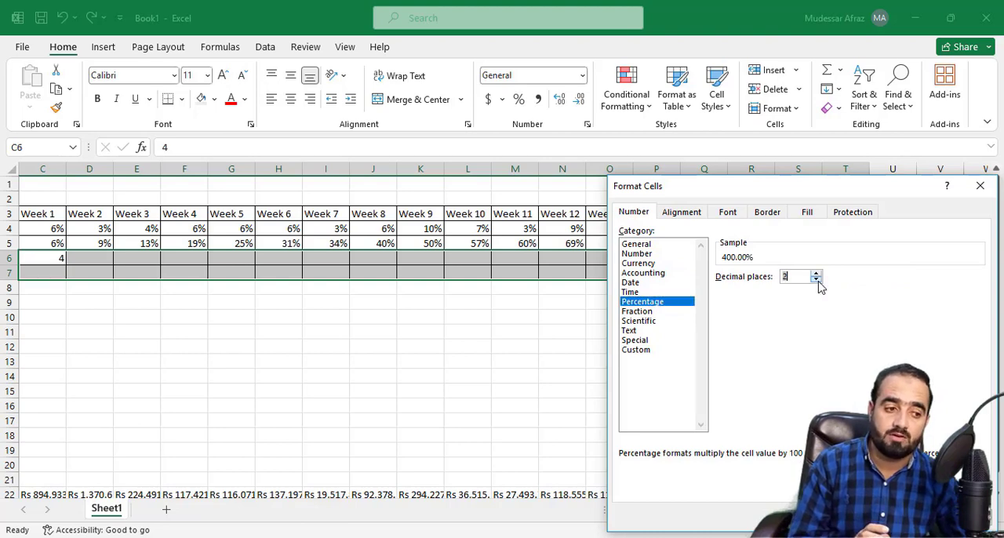
pyautogui.click(816, 281)
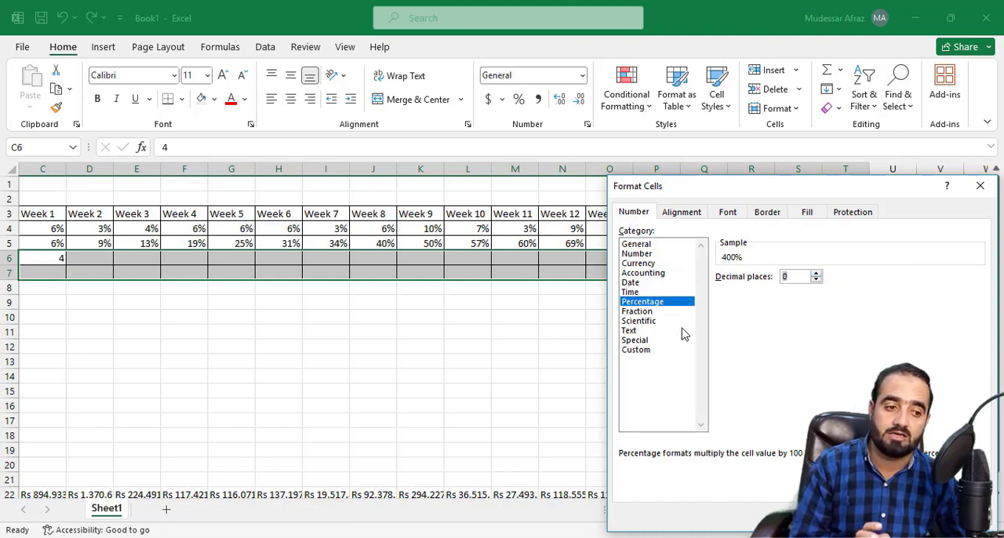
pyautogui.press('Return')
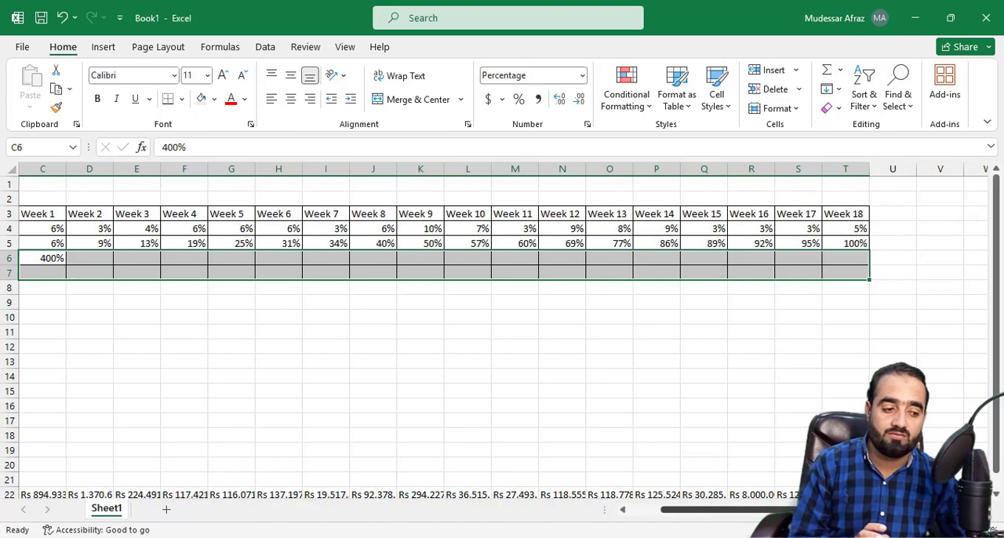
# Step: Enter the actual percent complete for Weeks 1 to 5 in C6:G6 as 4%, 3%, 3%, 5% and 7%
pyautogui.hscroll(-1, 749, 513)
pyautogui.click(236, 259)
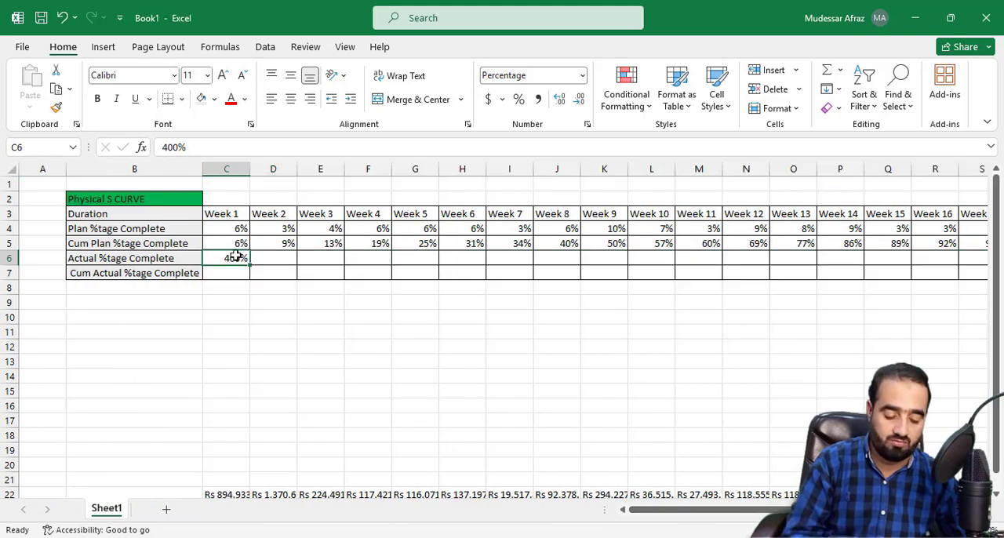
pyautogui.write('4')
pyautogui.click(278, 263)
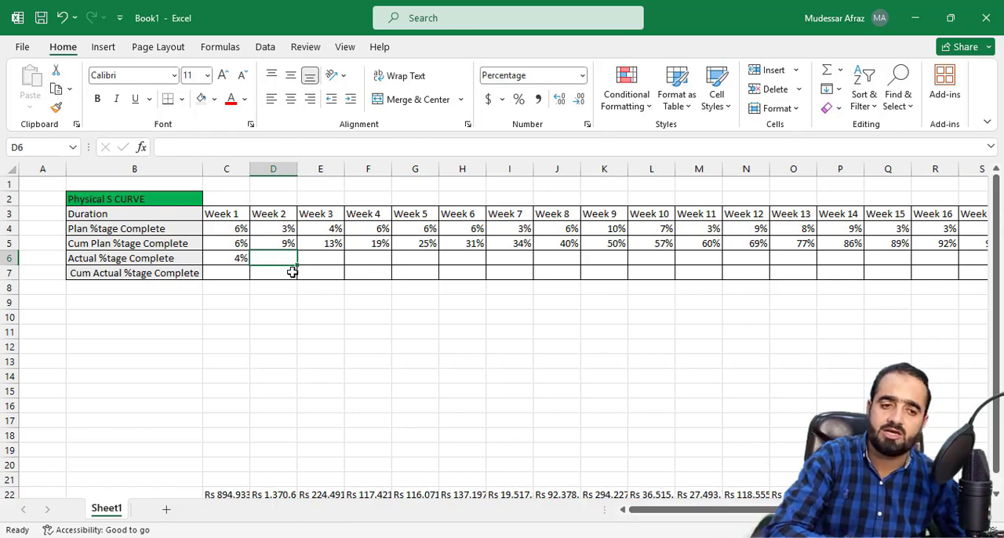
pyautogui.write('3')
pyautogui.click(318, 263)
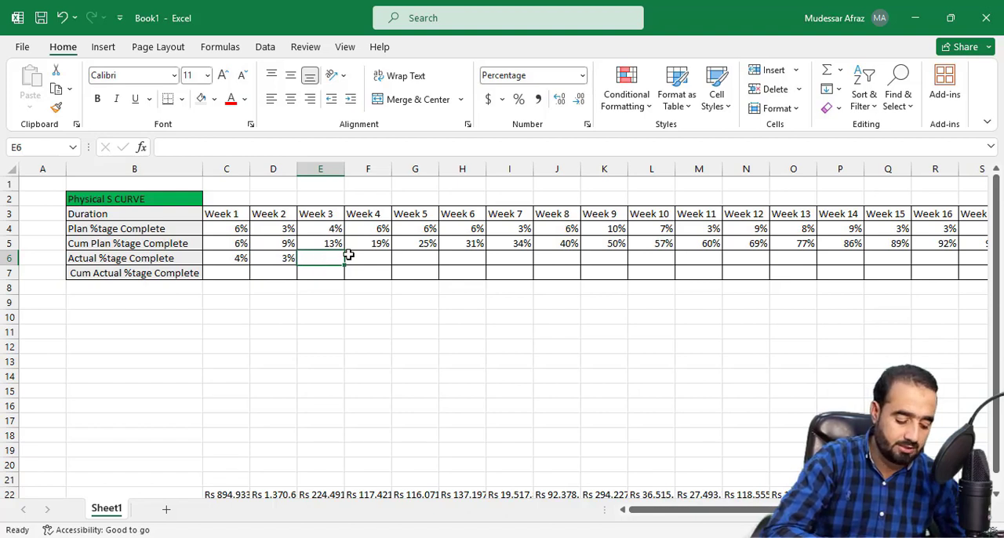
pyautogui.write('3')
pyautogui.press('Tab')
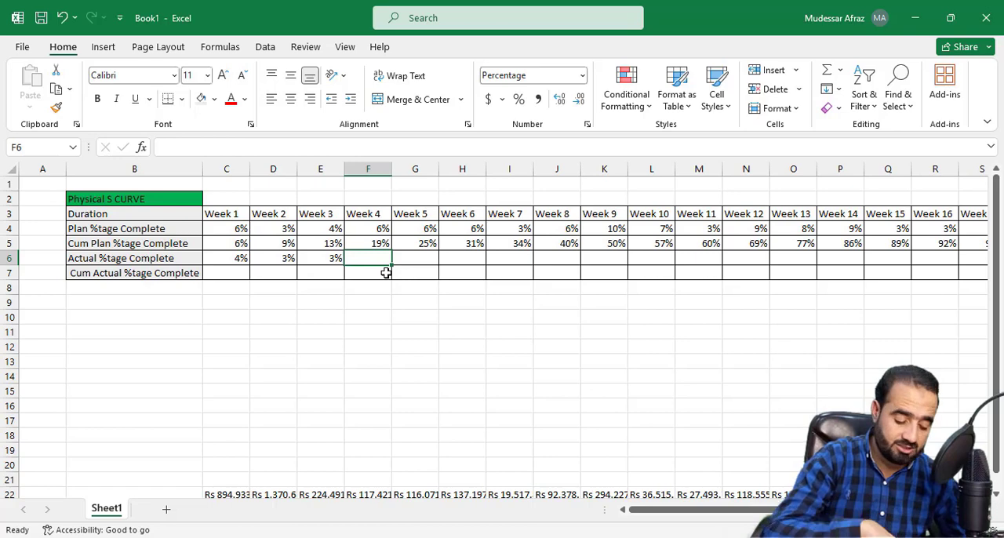
pyautogui.write('5')
pyautogui.click(403, 259)
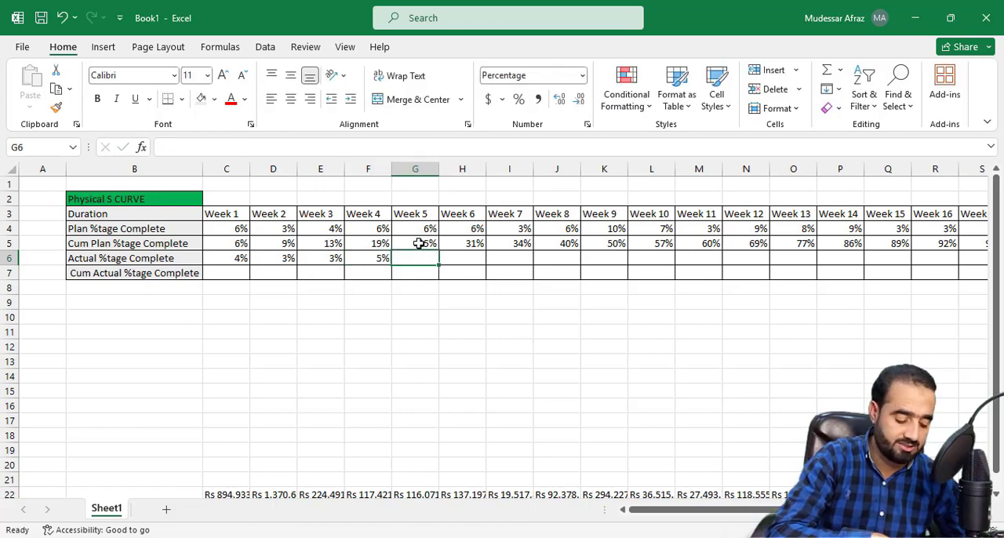
pyautogui.write('7')
# Step: Enter the actual percent complete for Weeks 6 to 10 in H6:L6 as 5%, 4%, 3%, 9% and 7%
pyautogui.click(446, 261)
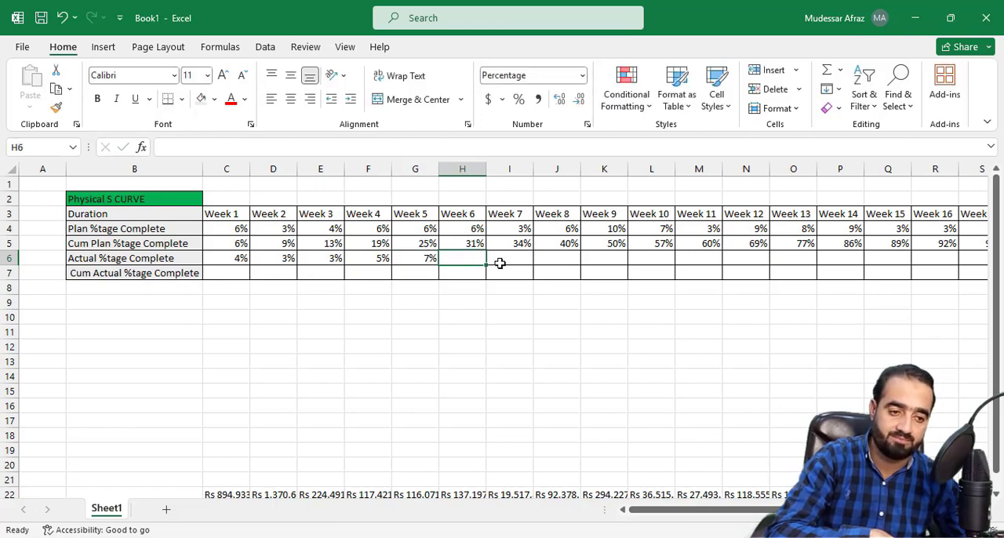
pyautogui.write('5')
pyautogui.click(528, 262)
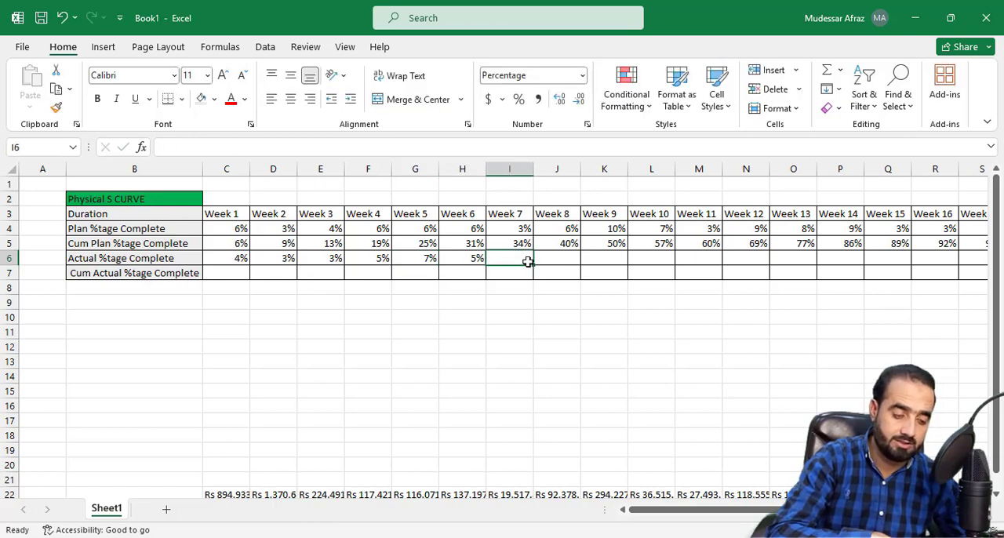
pyautogui.write('4')
pyautogui.click(547, 257)
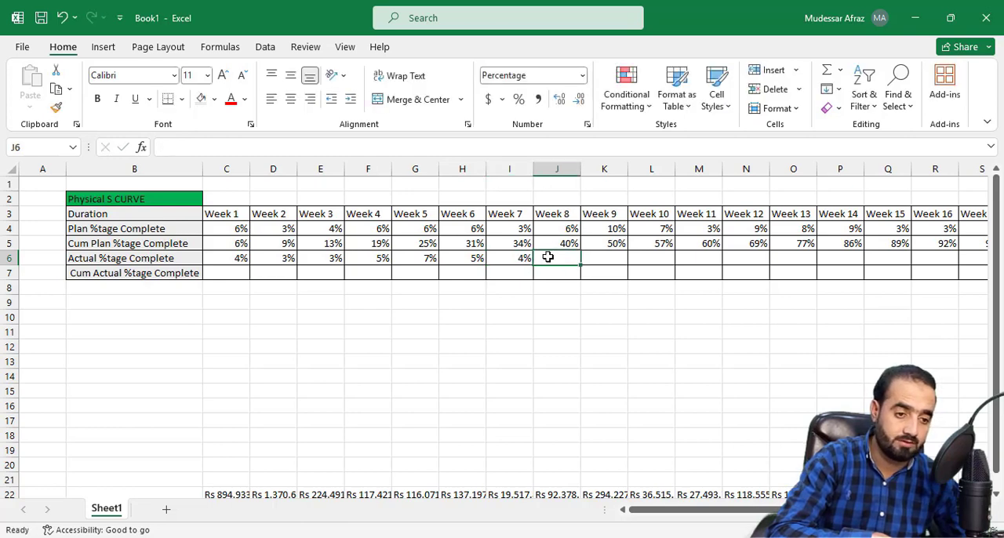
pyautogui.write('3')
pyautogui.click(596, 261)
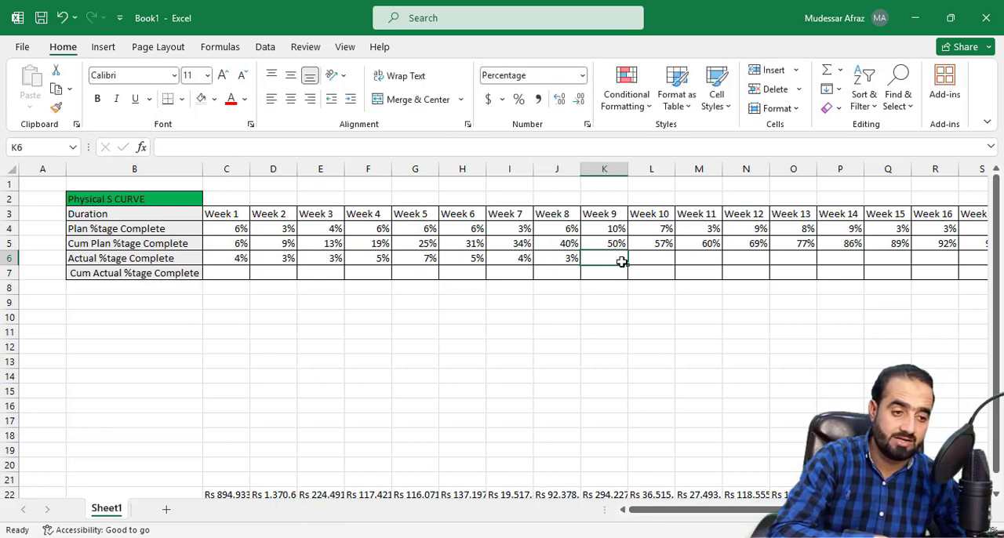
pyautogui.write('9')
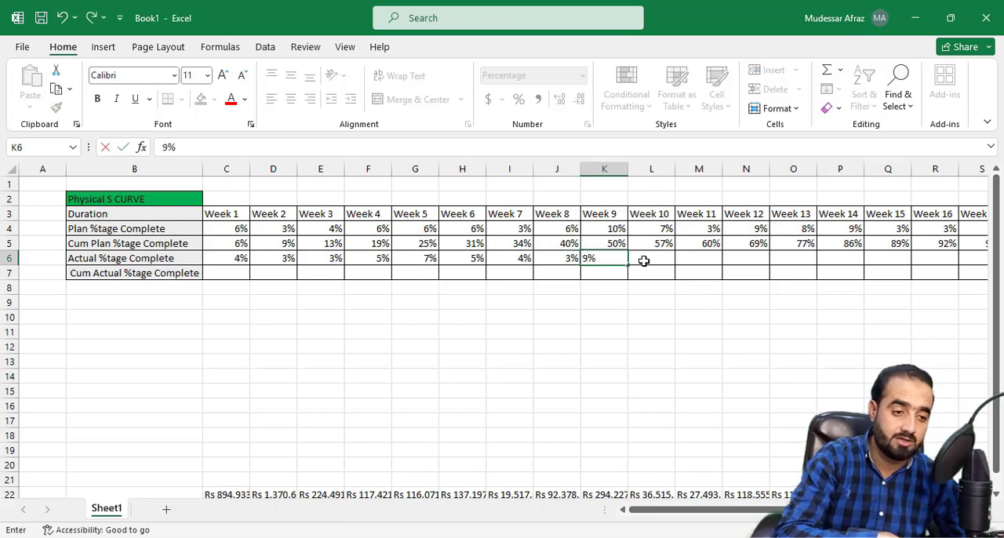
pyautogui.click(645, 261)
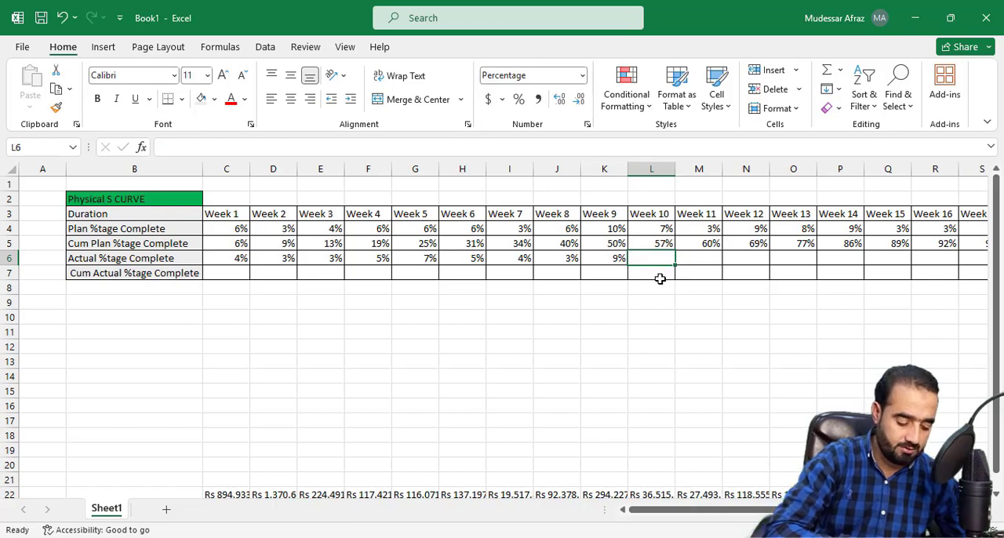
pyautogui.write('7')
pyautogui.click(646, 301)
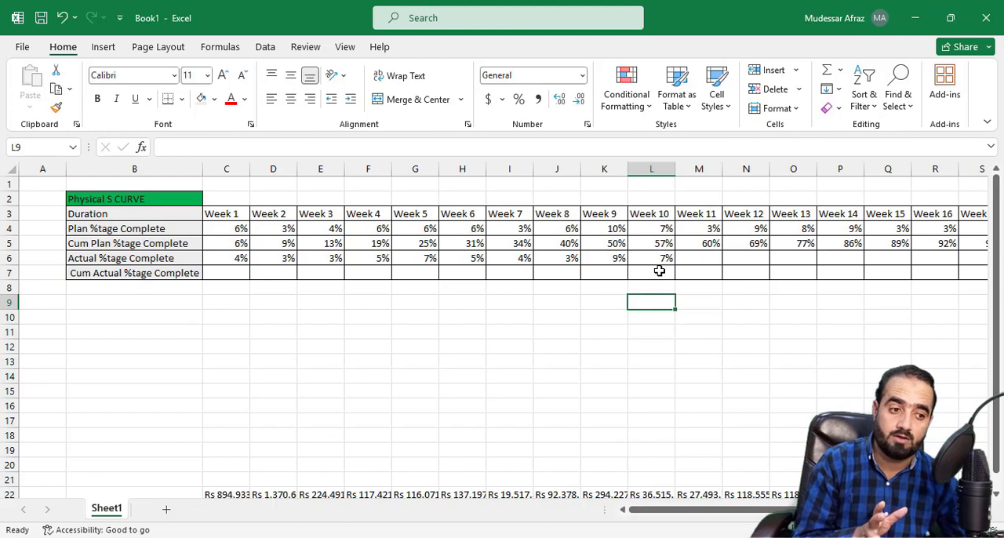
# Step: Set the Week 1 cumulative actual cell C7 to the formula =C6
pyautogui.click(231, 273)
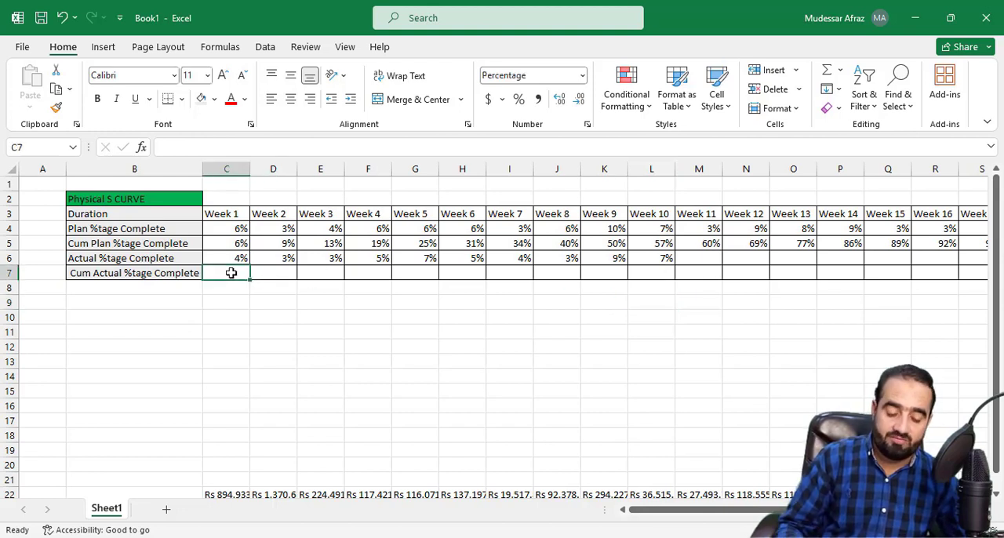
pyautogui.write('=')
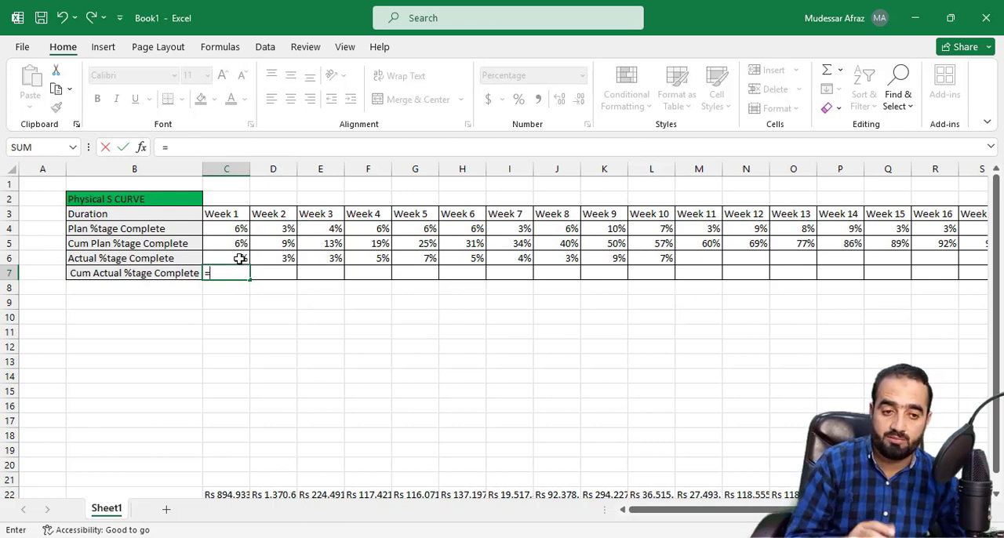
pyautogui.click(242, 260)
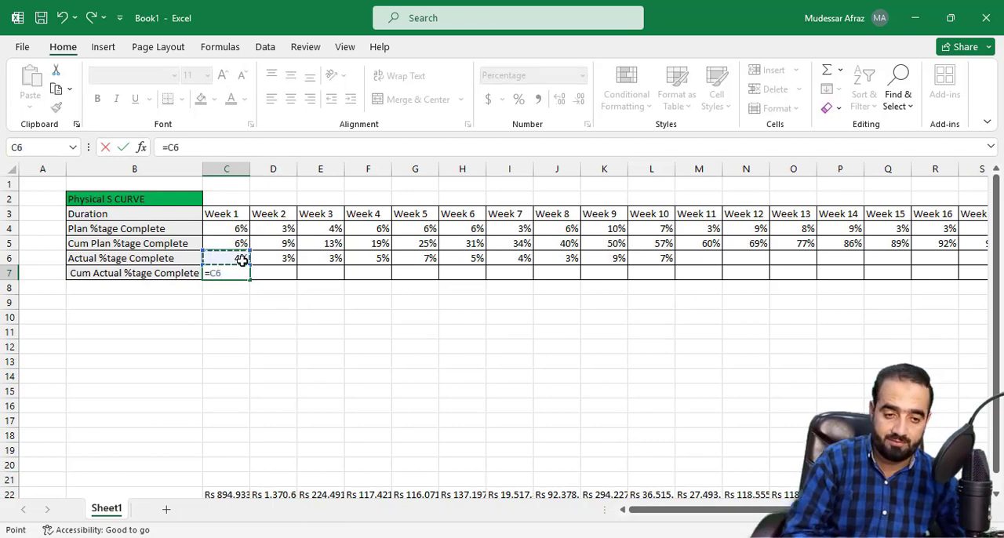
pyautogui.press('Return')
# Step: Enter the cumulative actual formula =C7+D6 in D7 and fill it across to Week 10 in L7
pyautogui.click(268, 271)
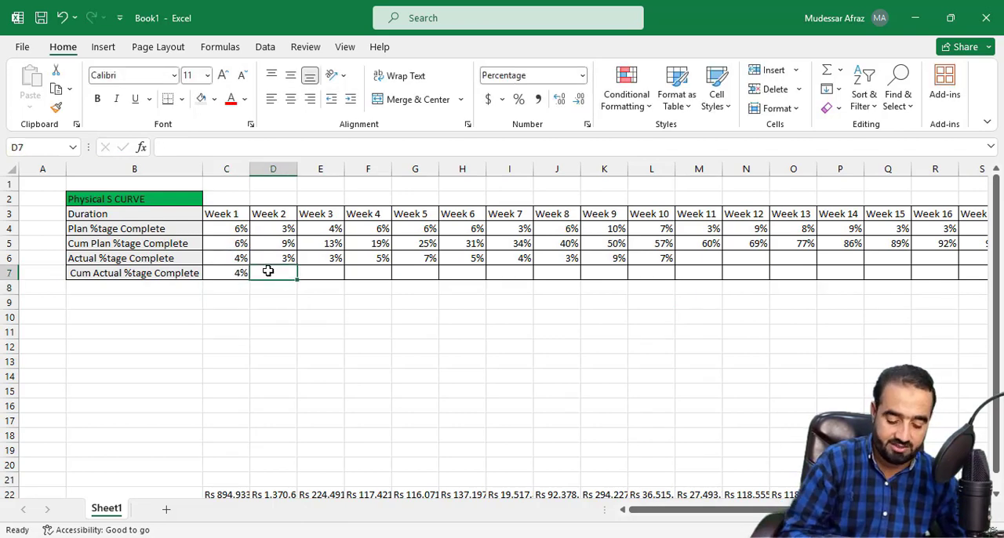
pyautogui.write('=')
pyautogui.click(232, 273)
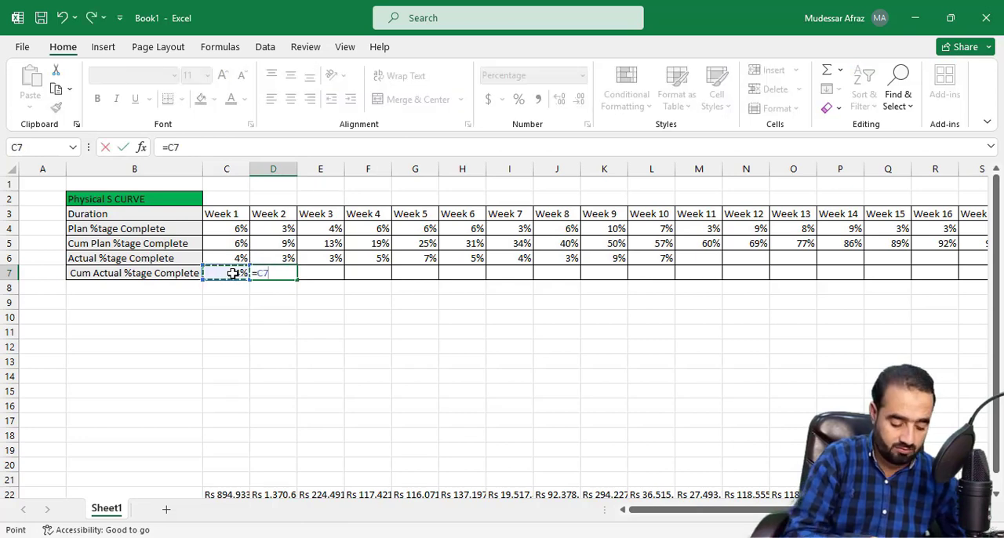
pyautogui.write('+')
pyautogui.click(276, 259)
pyautogui.press('Return')
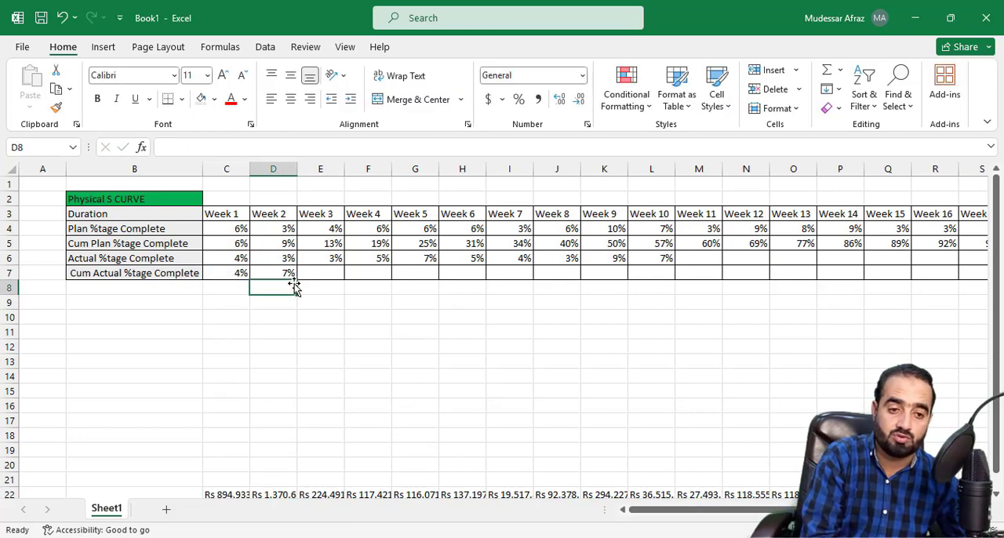
pyautogui.click(292, 276)
pyautogui.moveTo(535, 279); pyautogui.dragTo(673, 280)
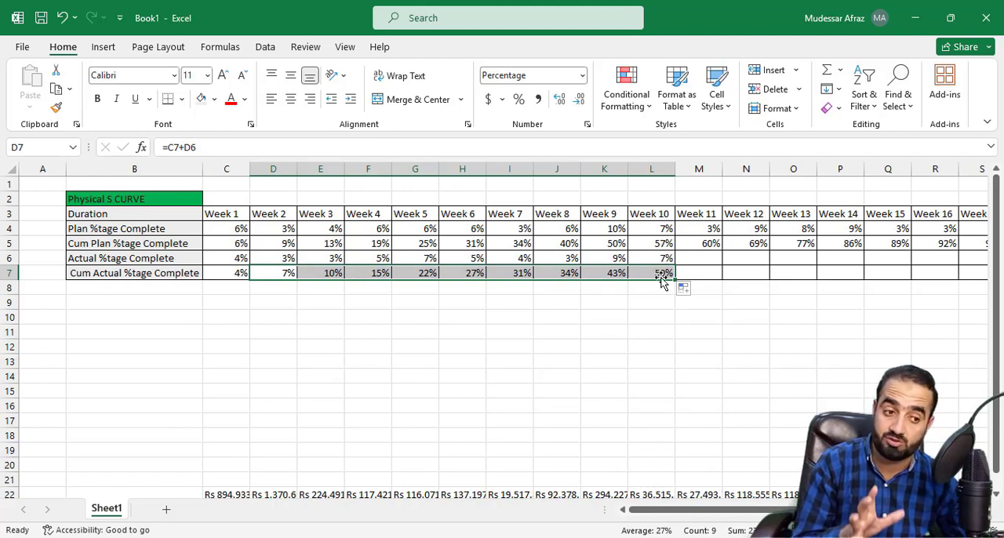
# Step: Move the row of weekly cost values from C22:T22 down to row 25, starting at C25
pyautogui.scroll(-1, 511, 357)
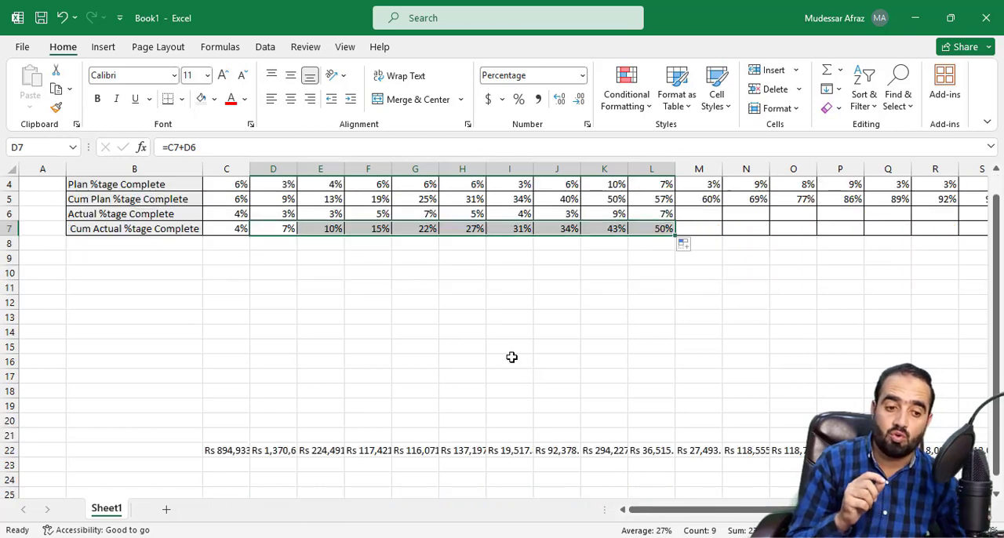
pyautogui.moveTo(208, 450); pyautogui.dragTo(845, 450)
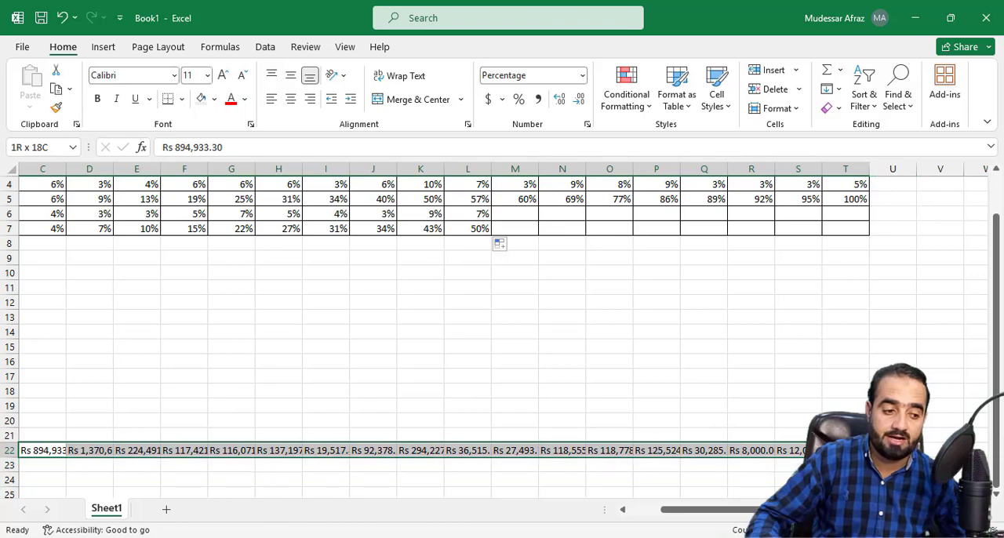
pyautogui.click(692, 452)
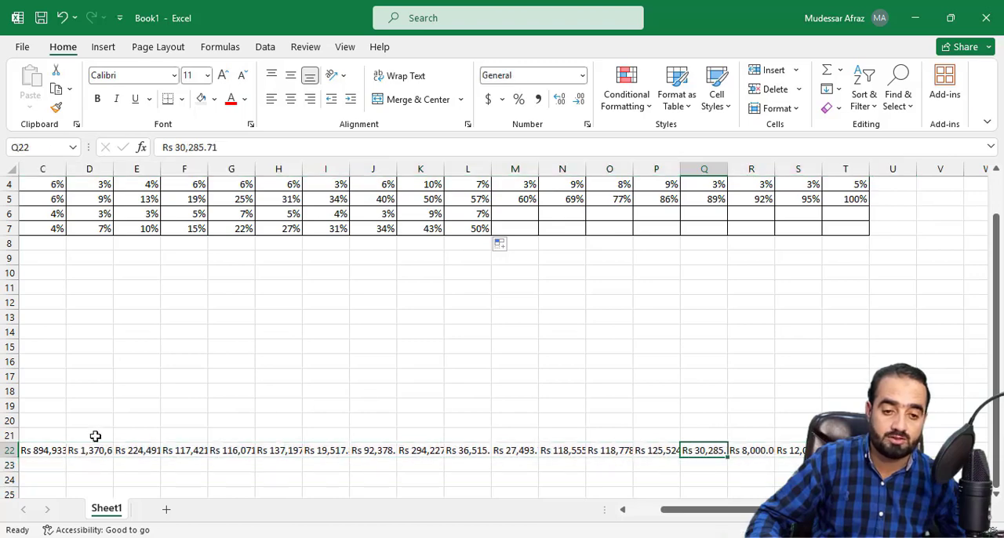
pyautogui.moveTo(668, 510); pyautogui.dragTo(648, 510)
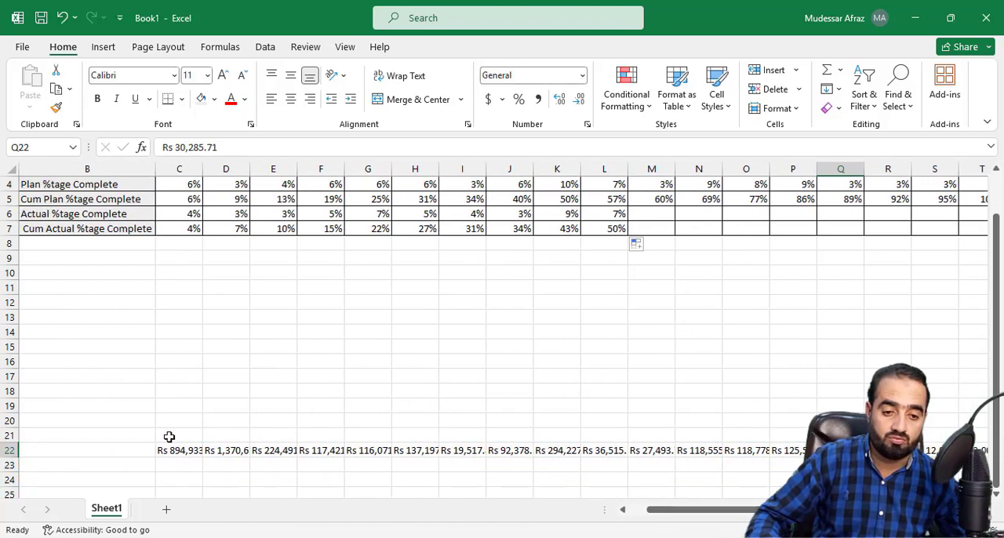
pyautogui.moveTo(171, 445); pyautogui.dragTo(992, 448)
pyautogui.moveTo(730, 461); pyautogui.dragTo(731, 494)
pyautogui.click(622, 510)
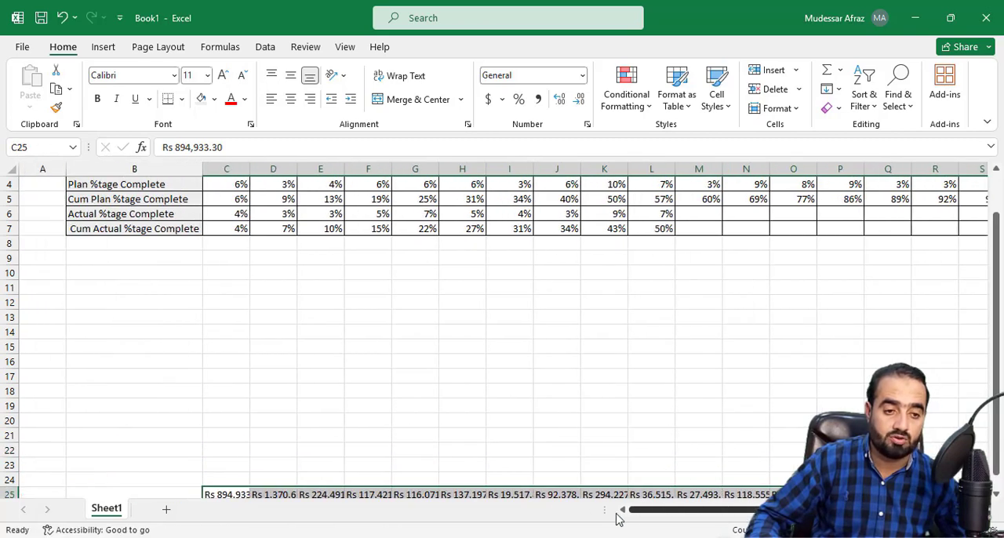
pyautogui.click(274, 316)
# Step: Make the Week 1 to Week 18 header cells C3:T3 bold
pyautogui.scroll(1, 427, 355)
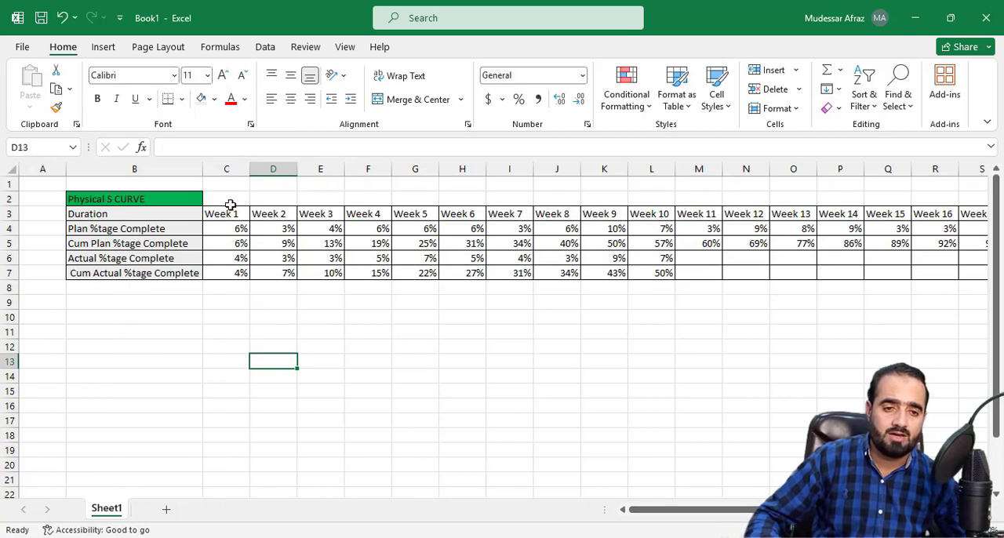
pyautogui.moveTo(228, 209); pyautogui.dragTo(827, 214)
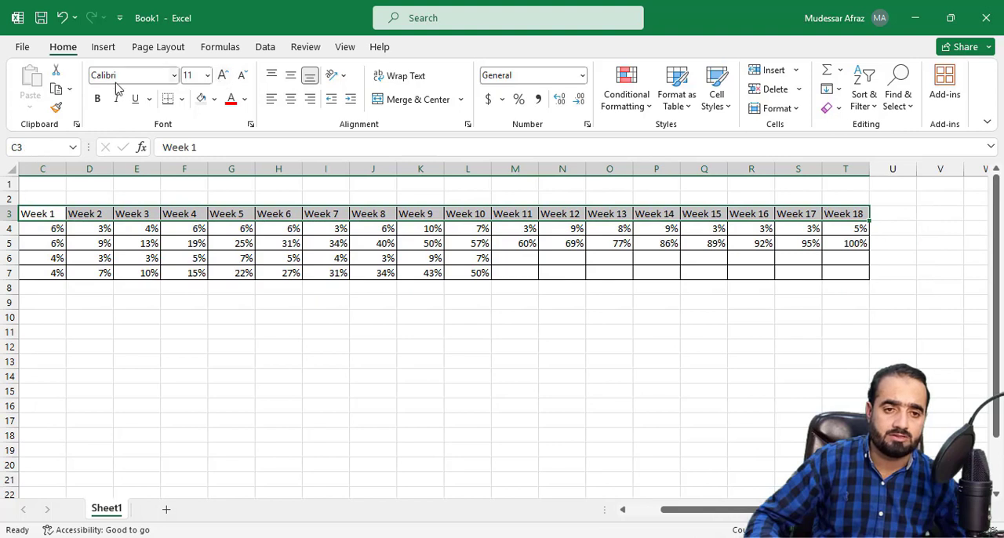
pyautogui.click(98, 101)
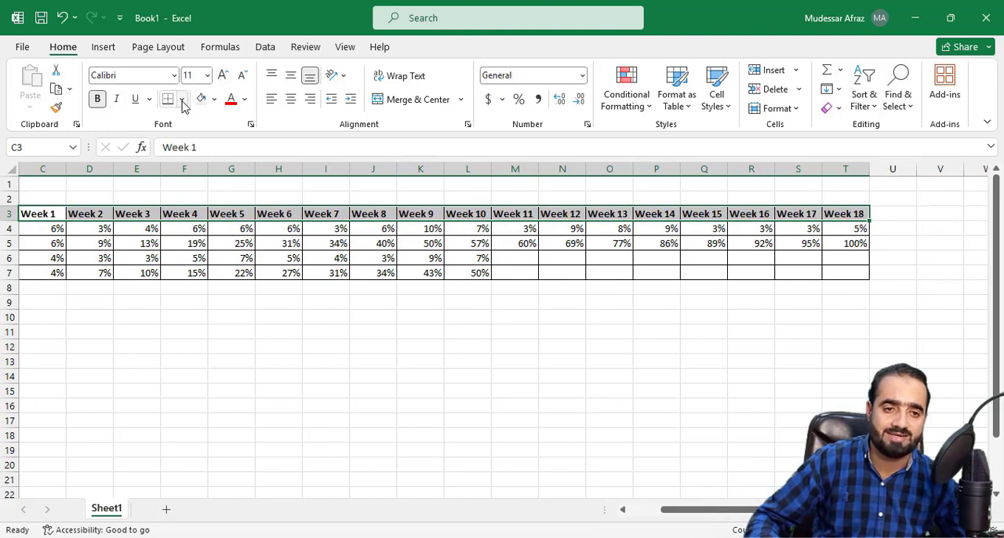
# Step: Italicize the Week 1 to Week 18 header cells C3:T3
pyautogui.click(117, 100)
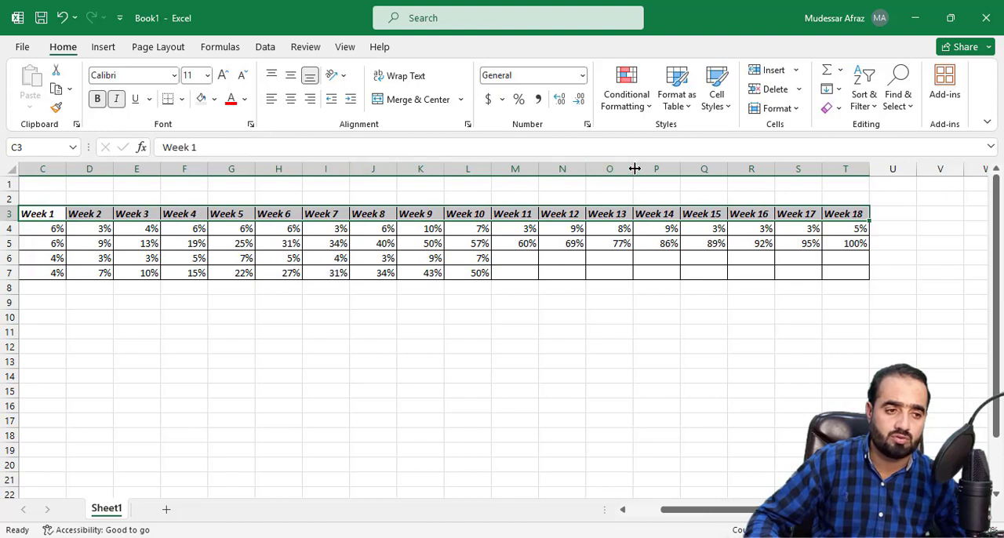
pyautogui.moveTo(633, 169); pyautogui.dragTo(645, 171)
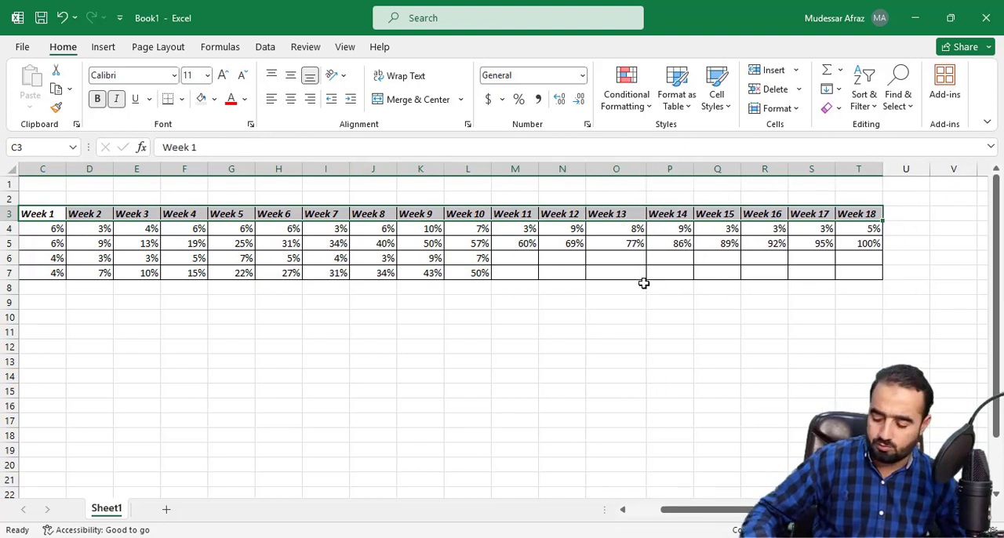
pyautogui.hotkey('ctrl', 'z')
# Step: Widen the week columns C to T together to one equal, larger width
pyautogui.moveTo(762, 510); pyautogui.dragTo(748, 510)
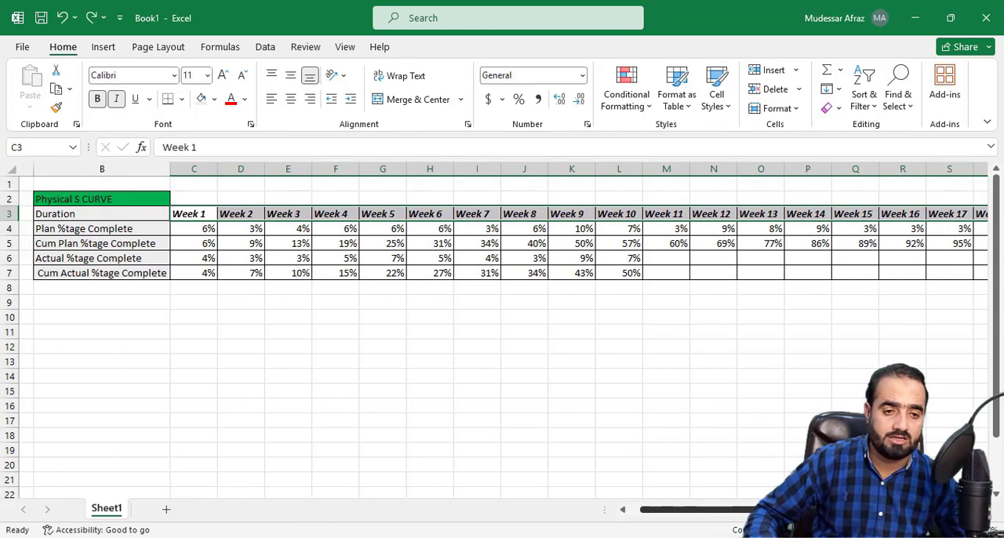
pyautogui.click(189, 166)
pyautogui.moveTo(189, 166); pyautogui.dragTo(882, 174)
pyautogui.click(663, 364)
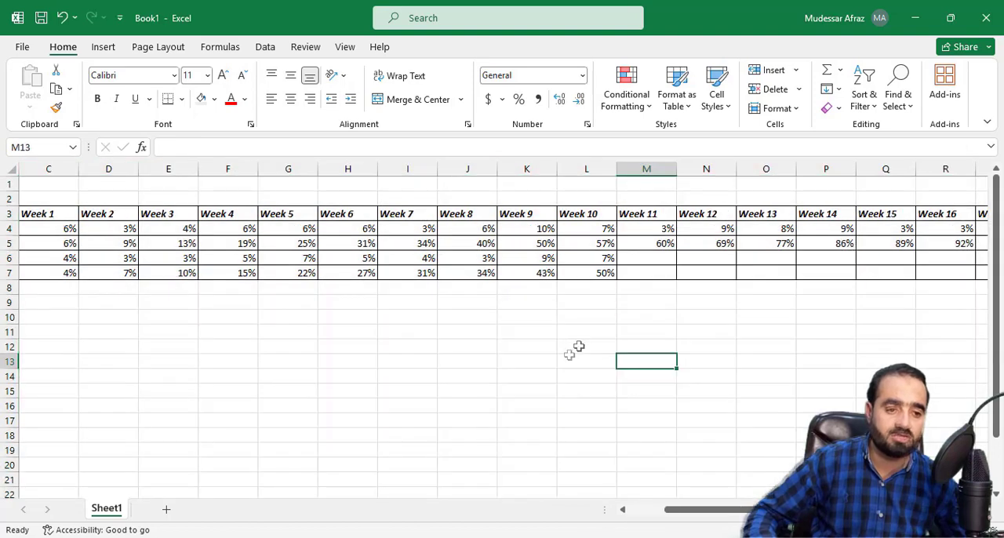
# Step: Insert an empty Scatter with Smooth Lines and Markers chart and place it below the Physical S CURVE table, starting around row 9
pyautogui.moveTo(742, 518); pyautogui.dragTo(700, 520)
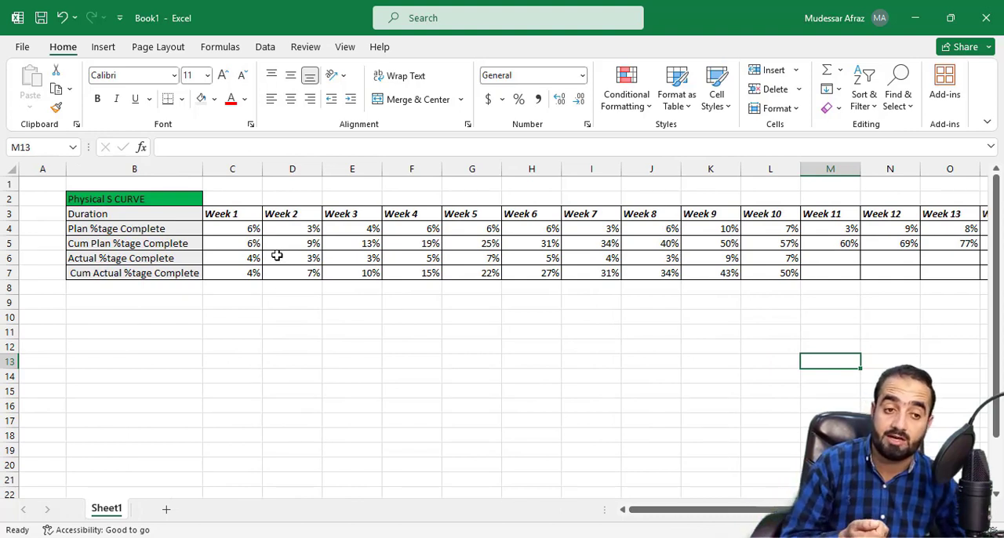
pyautogui.click(106, 56)
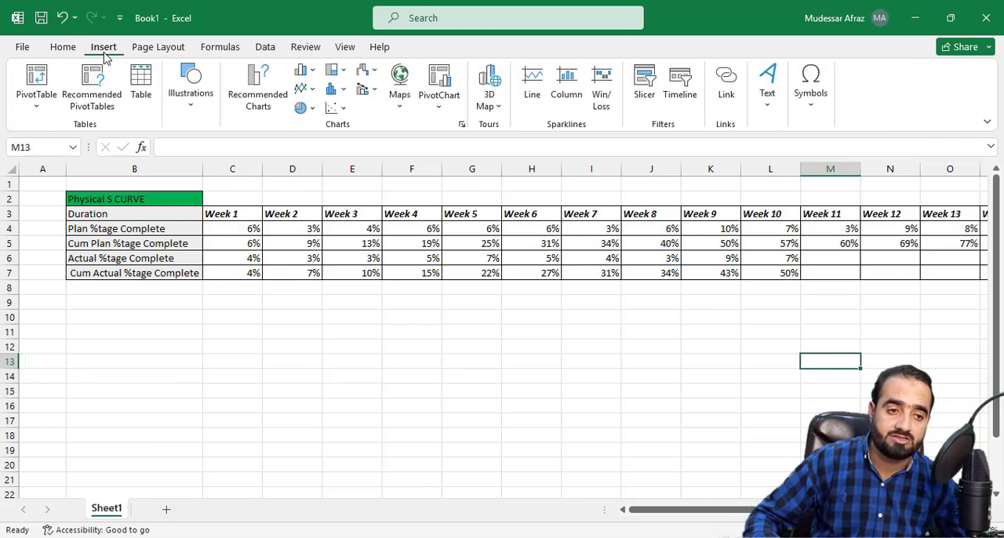
pyautogui.click(343, 109)
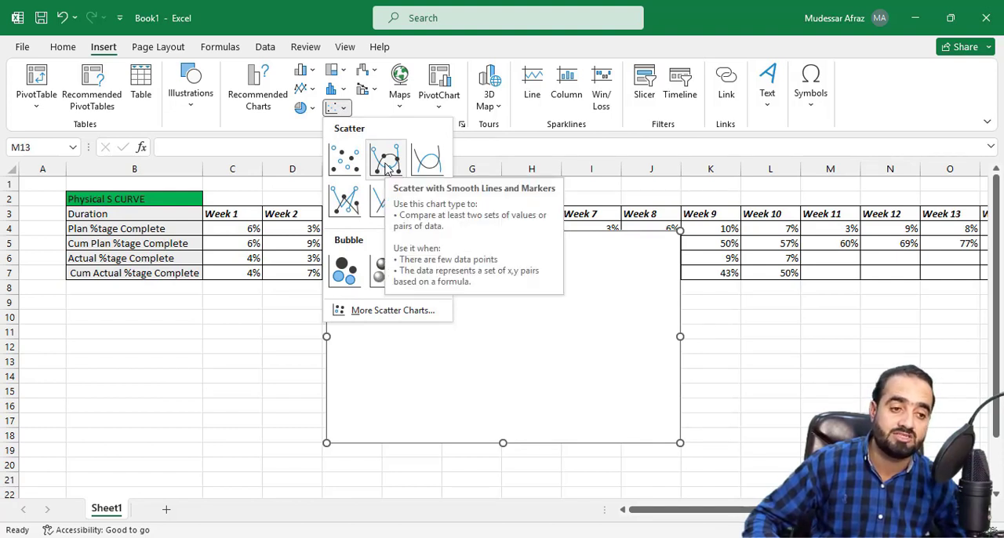
pyautogui.click(386, 167)
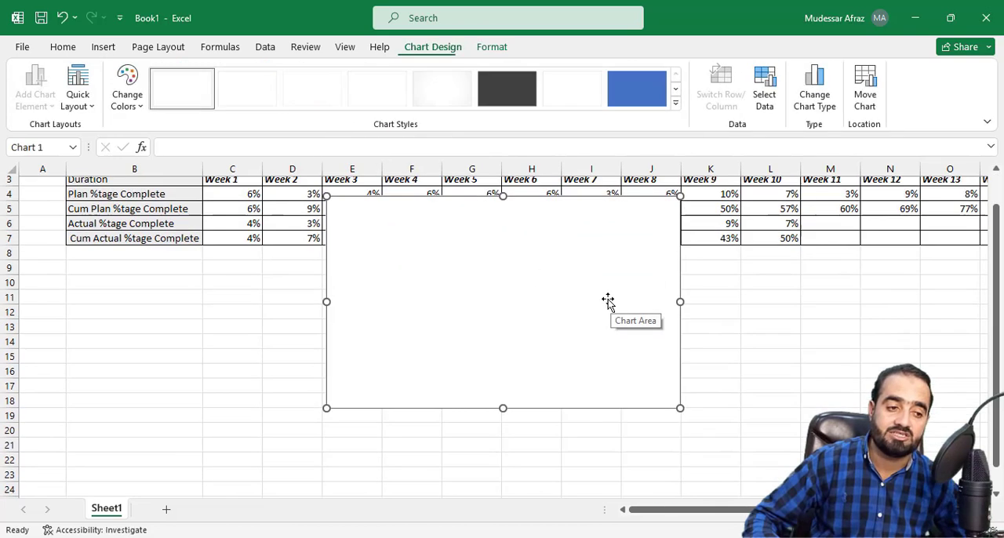
pyautogui.moveTo(487, 328); pyautogui.dragTo(322, 384)
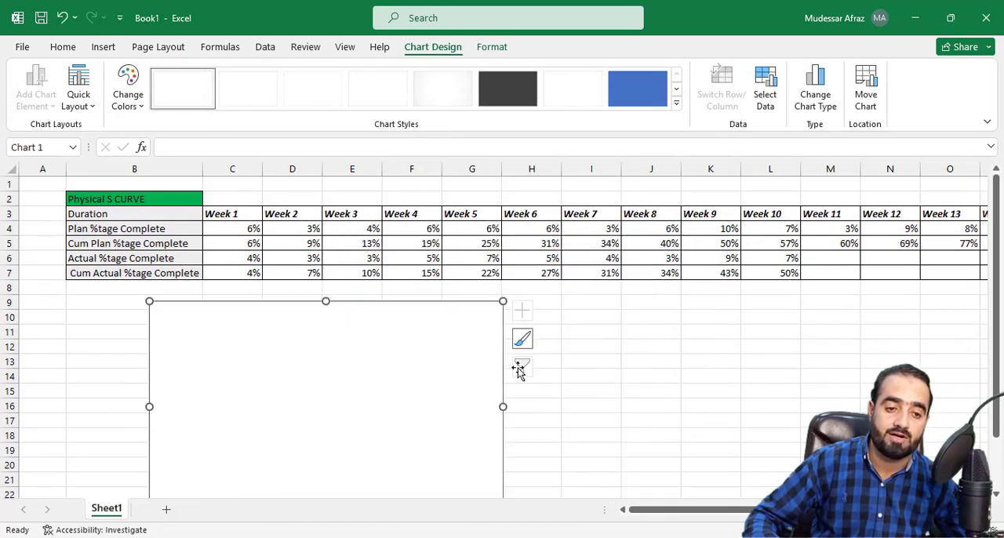
# Step: Add a first data series to the empty scatter chart and name it "Plan %tage Complete"
pyautogui.click(584, 365)
pyautogui.click(420, 356)
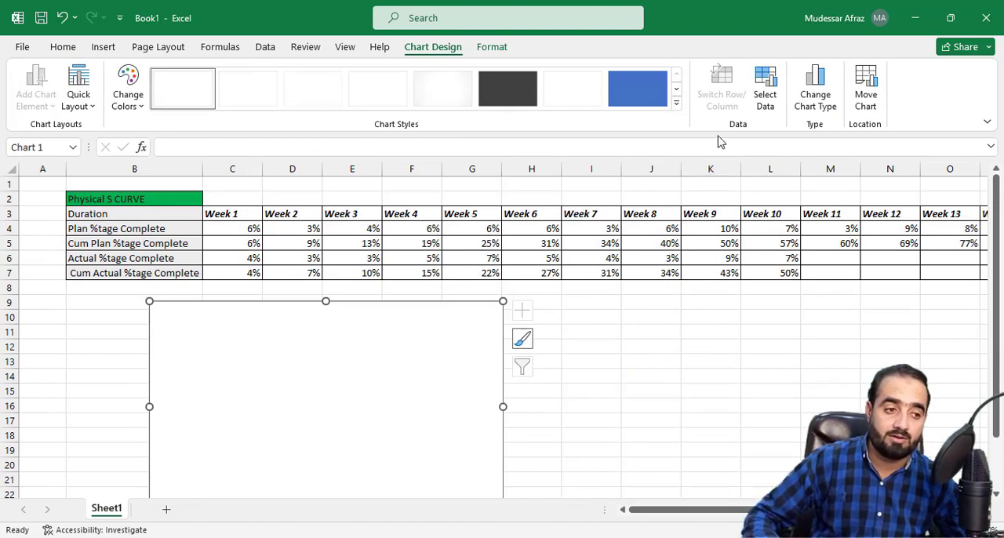
pyautogui.click(767, 98)
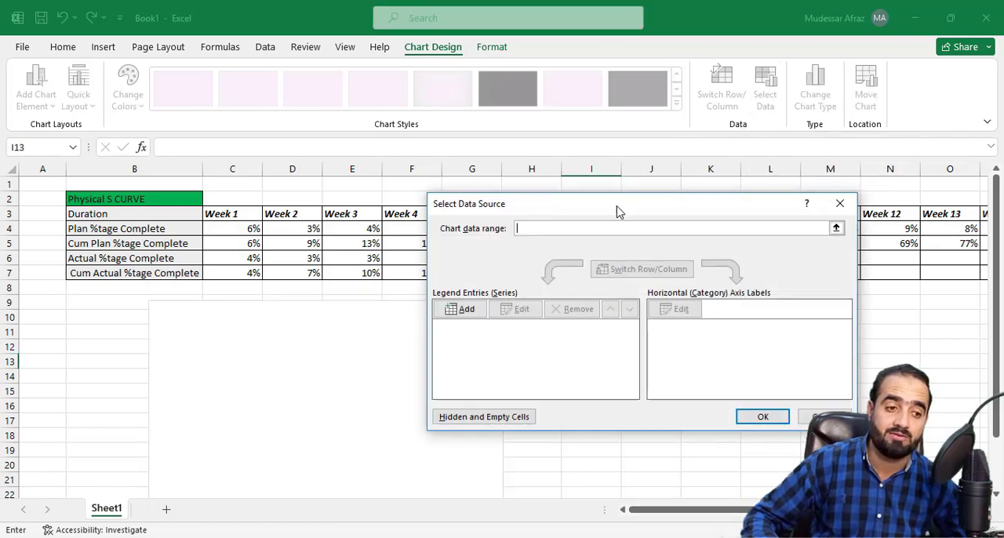
pyautogui.moveTo(617, 212); pyautogui.dragTo(681, 120)
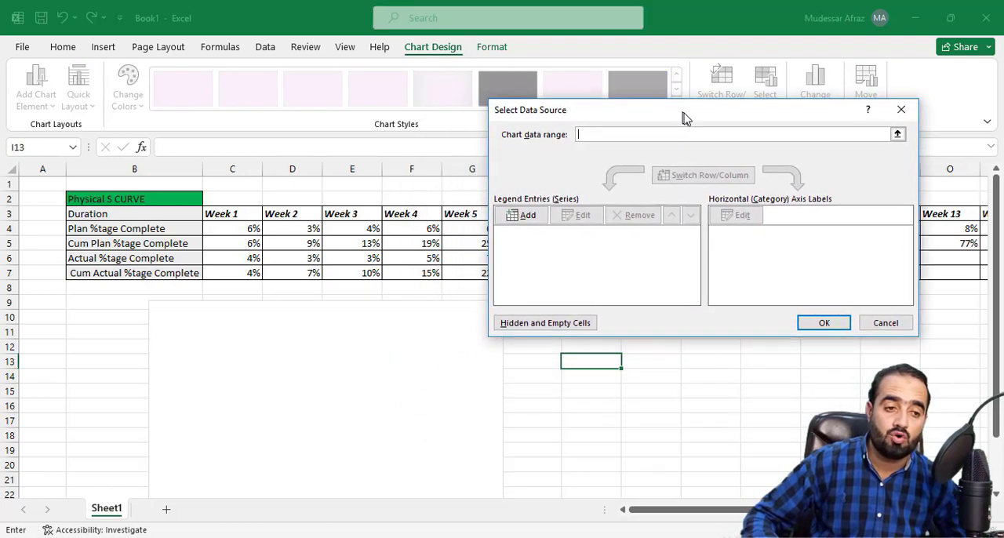
pyautogui.click(540, 223)
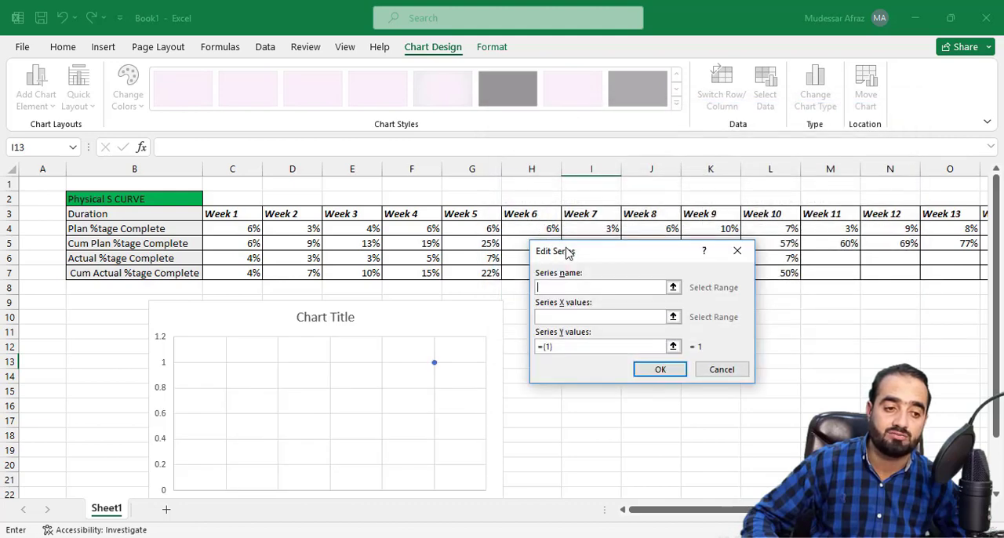
pyautogui.moveTo(565, 257); pyautogui.dragTo(555, 262)
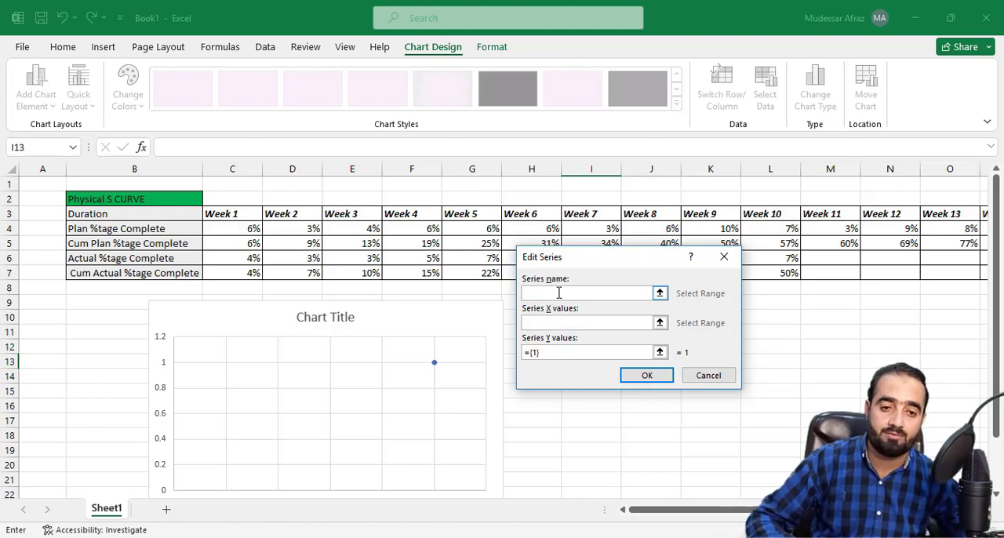
pyautogui.write('P')
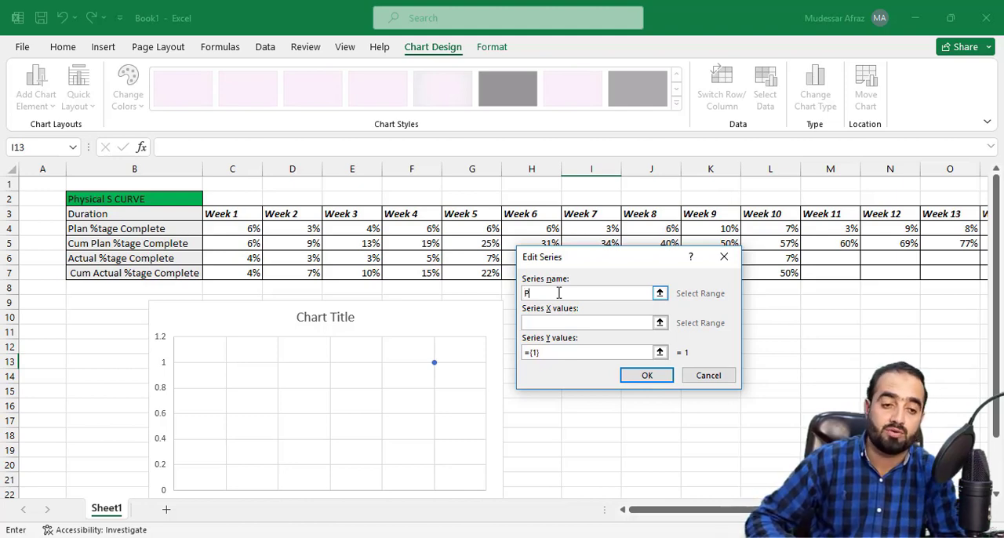
pyautogui.write('lan ')
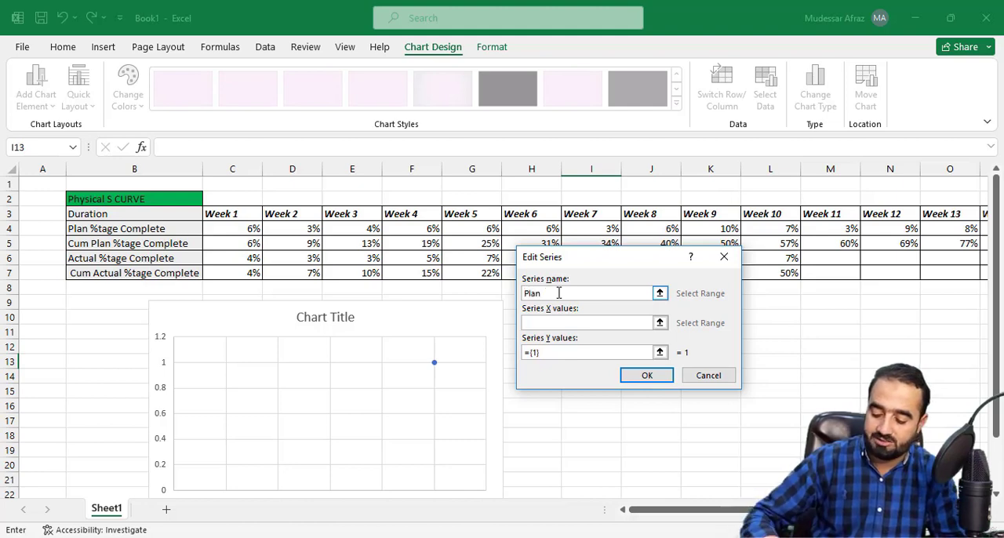
pyautogui.write('%tag')
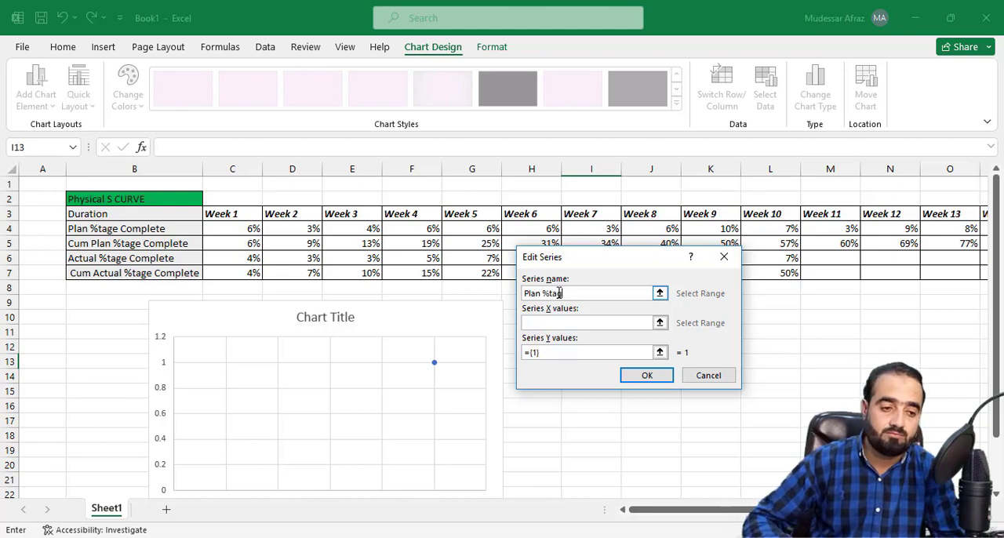
pyautogui.write('e Complete')
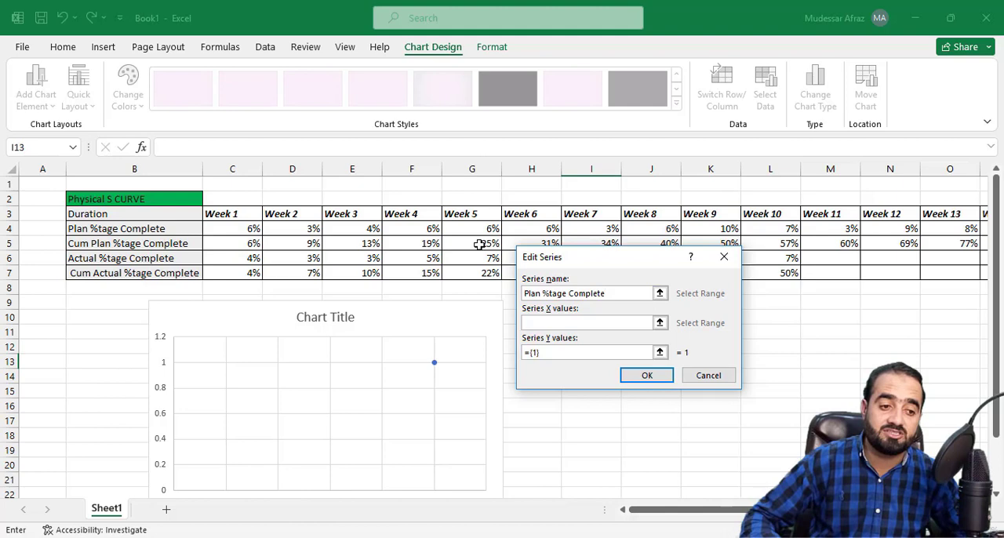
# Step: Set the X values of the Plan %tage Complete series to the week headers C3:T3
pyautogui.click(557, 323)
pyautogui.click(659, 322)
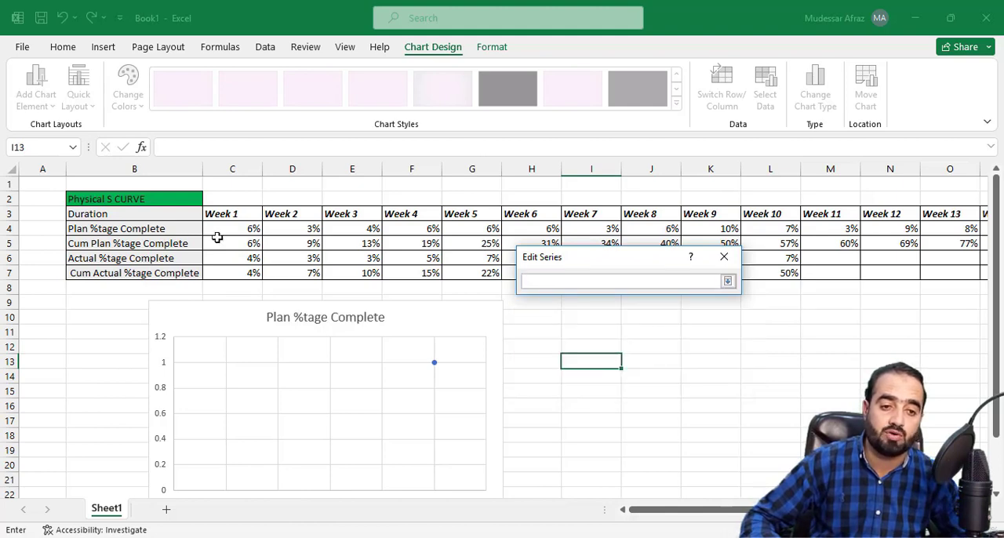
pyautogui.moveTo(227, 213); pyautogui.dragTo(945, 213)
pyautogui.click(727, 281)
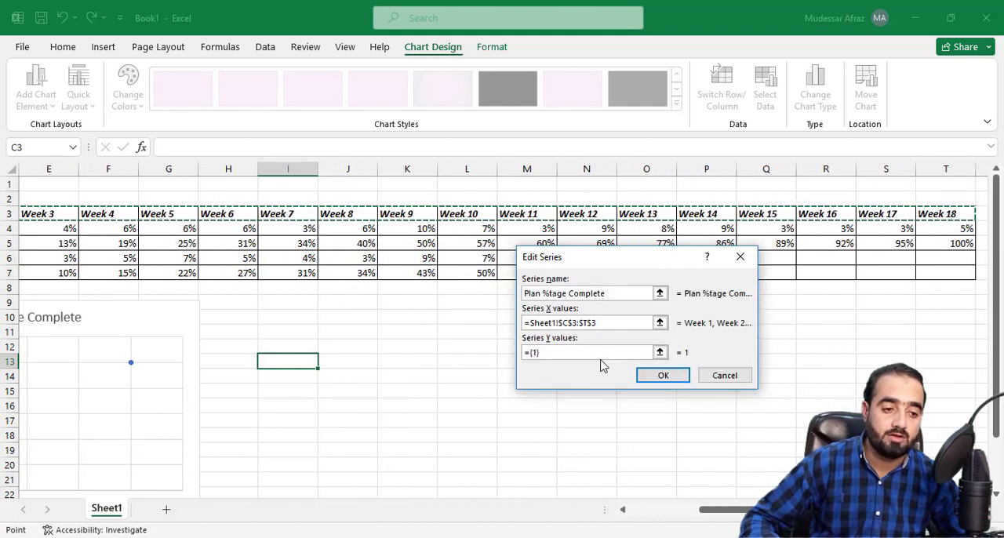
# Step: Set the Y values of the Plan %tage Complete series to C4:T4 and accept the series
pyautogui.click(659, 352)
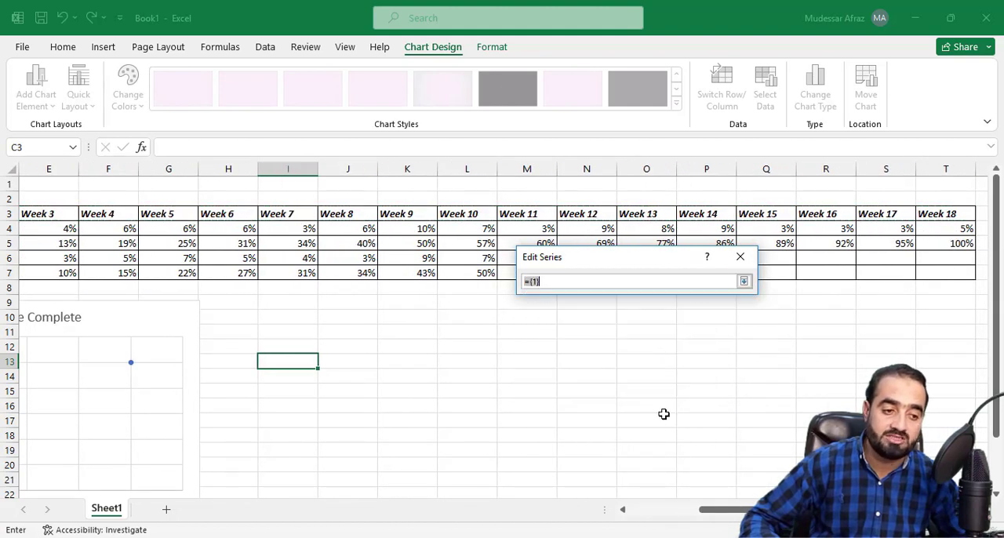
pyautogui.moveTo(737, 511); pyautogui.dragTo(660, 518)
pyautogui.moveTo(240, 228); pyautogui.dragTo(902, 227)
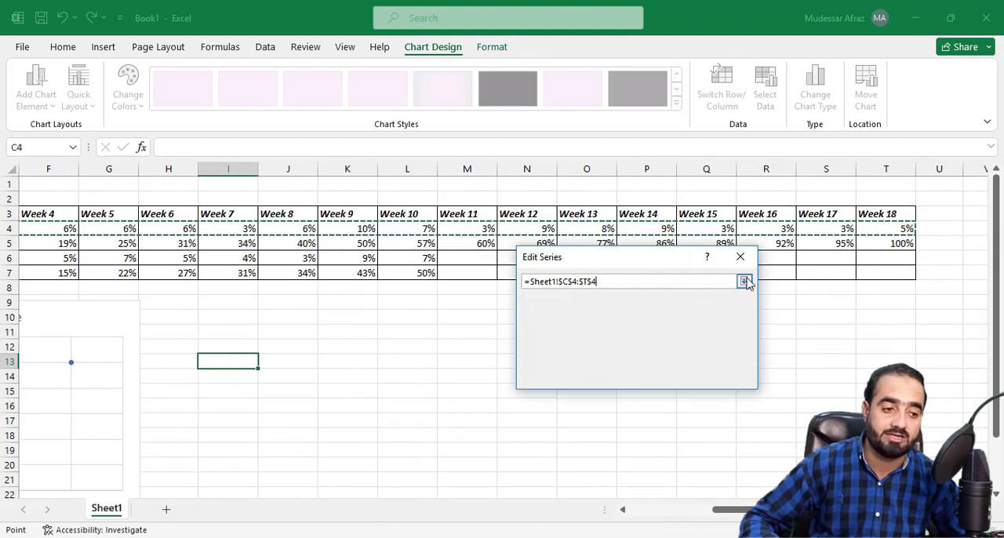
pyautogui.click(744, 281)
pyautogui.click(664, 376)
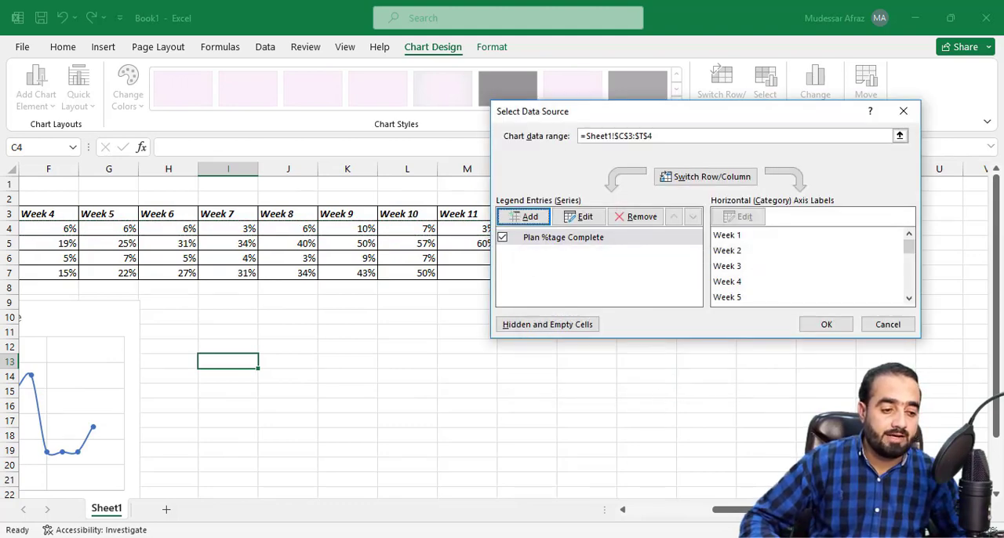
# Step: Add a second chart series and name it "Actual %tage Complete"
pyautogui.click(531, 215)
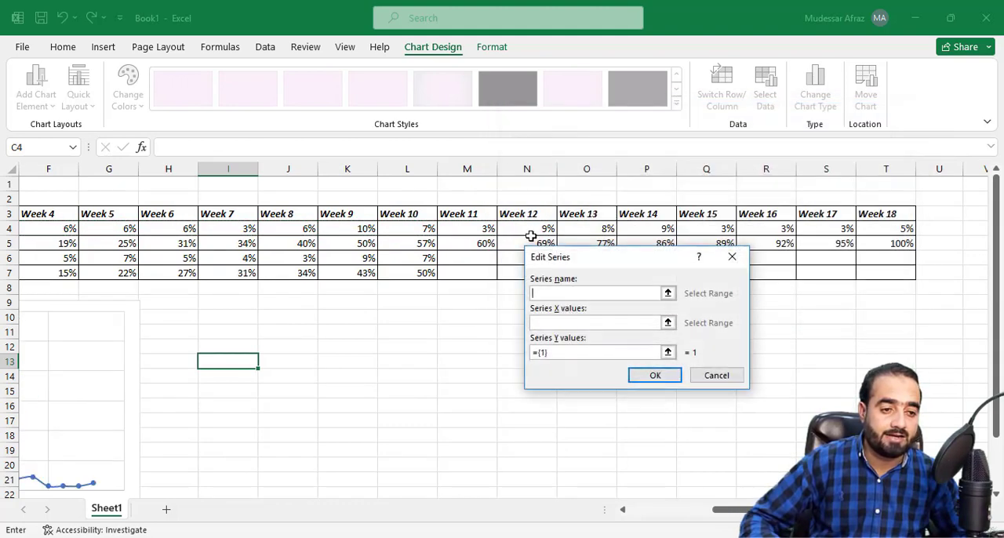
pyautogui.moveTo(584, 261); pyautogui.dragTo(620, 262)
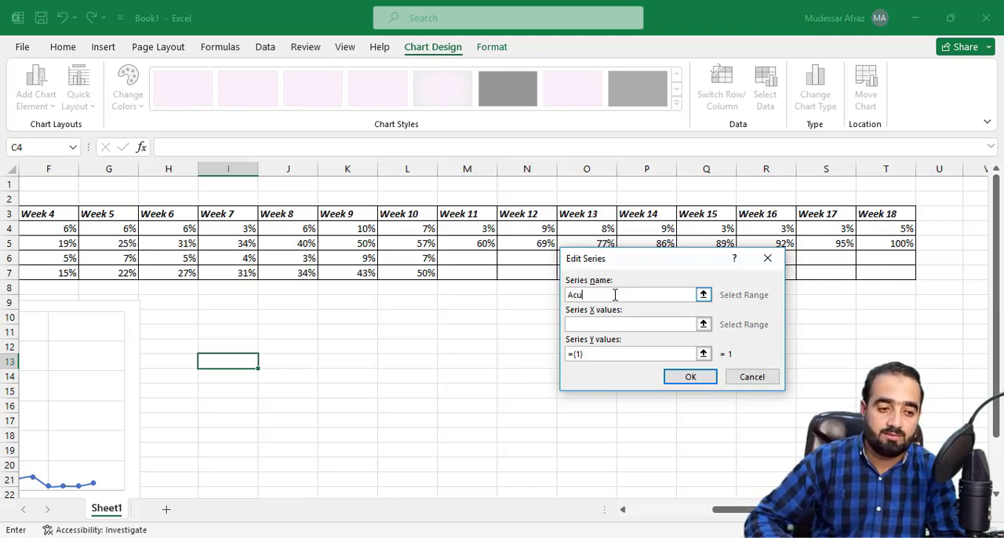
pyautogui.write('tua')
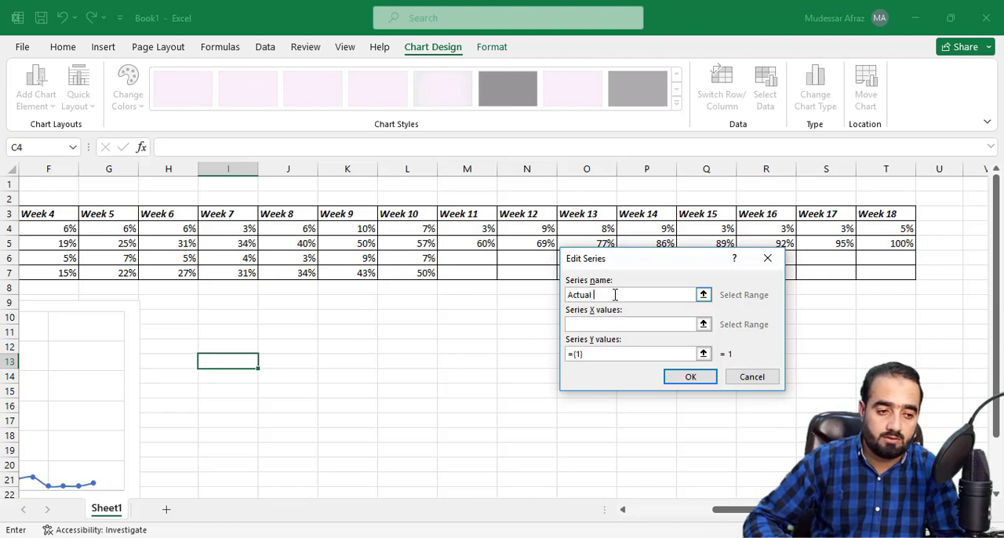
pyautogui.write('l %tage Complete')
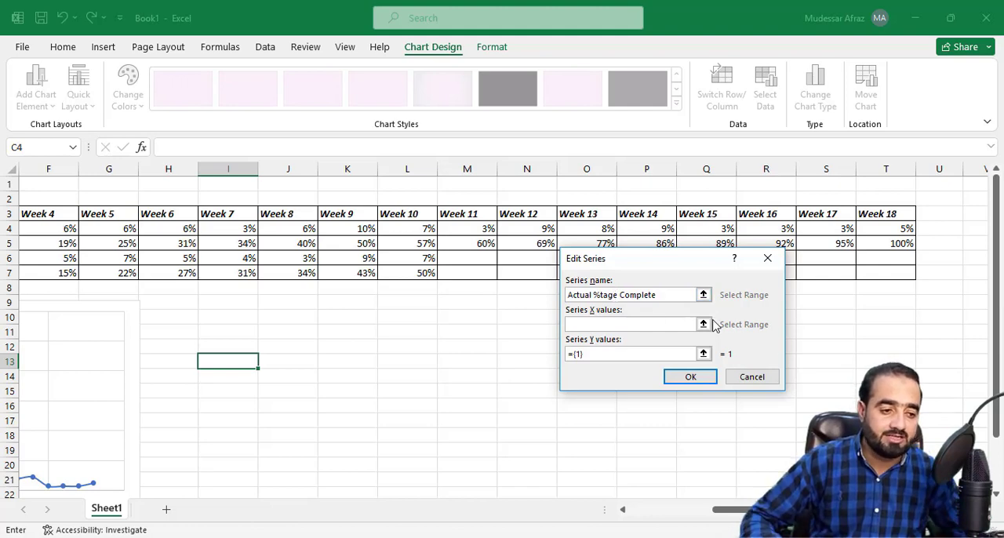
# Step: Set the X values of the Actual %tage Complete series to the week headers C3:T3
pyautogui.click(703, 324)
pyautogui.moveTo(729, 509); pyautogui.dragTo(666, 510)
pyautogui.moveTo(229, 212); pyautogui.dragTo(894, 217)
pyautogui.click(772, 286)
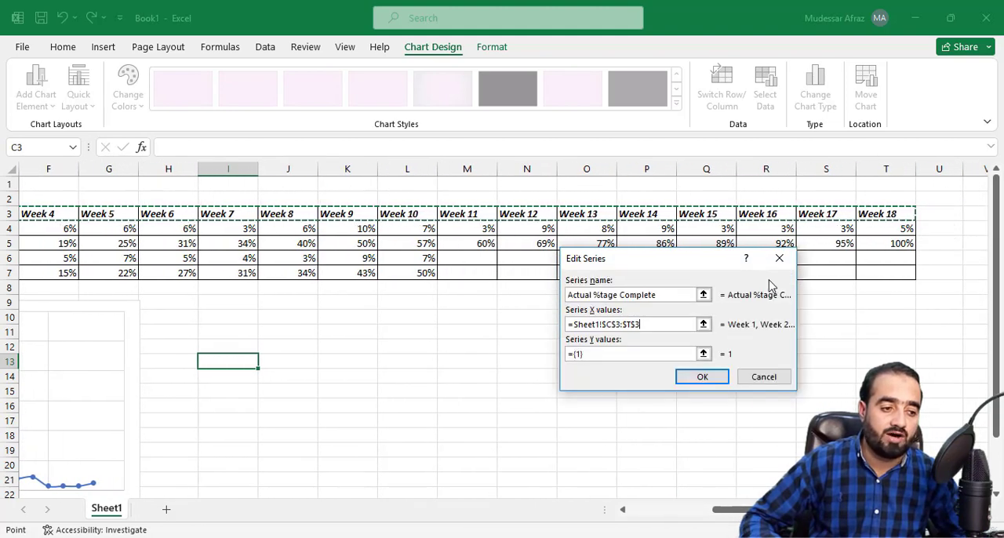
# Step: Set the Y values of the Actual %tage Complete series to C6:L6 and accept the series
pyautogui.click(699, 351)
pyautogui.moveTo(720, 509); pyautogui.dragTo(639, 509)
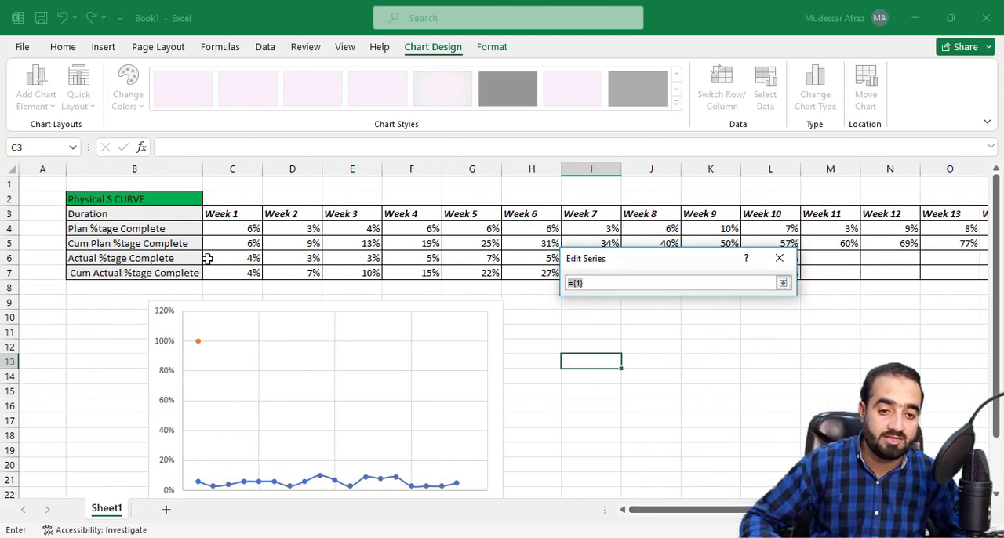
pyautogui.moveTo(208, 258); pyautogui.dragTo(782, 260)
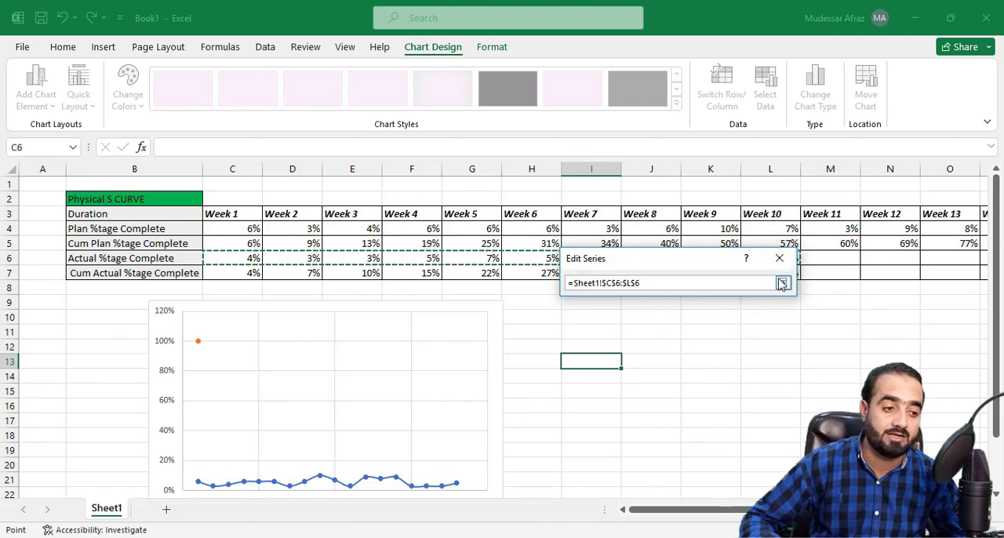
pyautogui.click(783, 282)
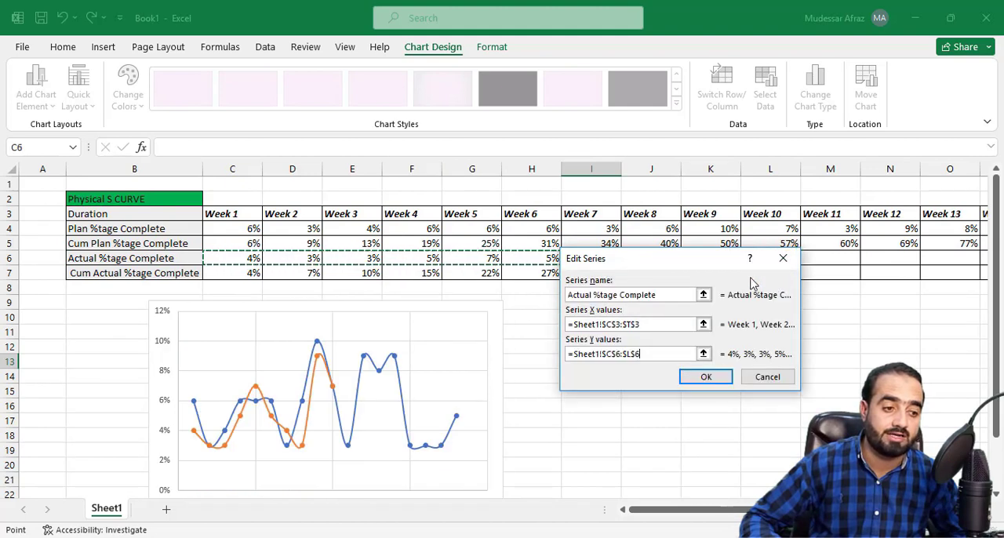
pyautogui.click(704, 378)
# Step: Add a third chart series and name it "Plan Cum %tage Complete"
pyautogui.click(527, 218)
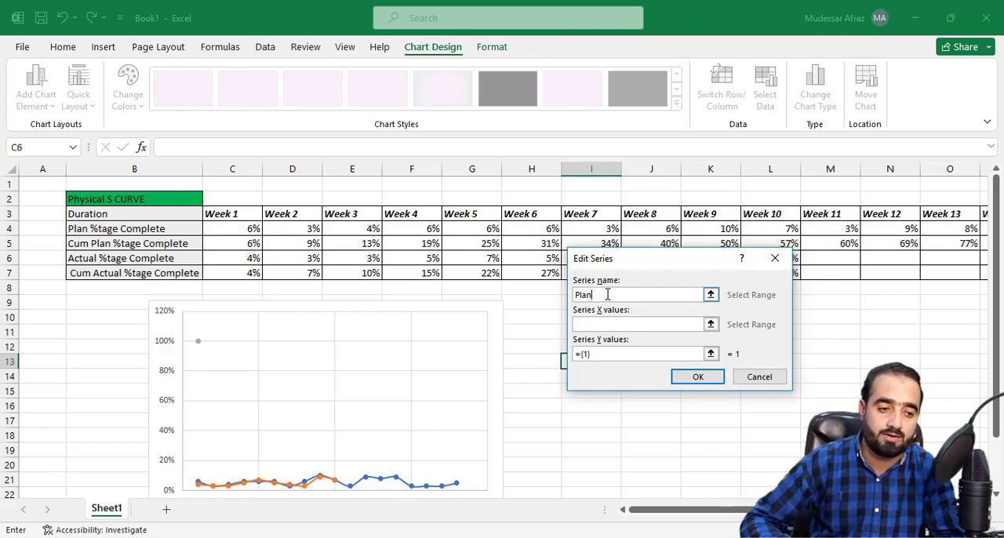
pyautogui.write('Plan Cum')
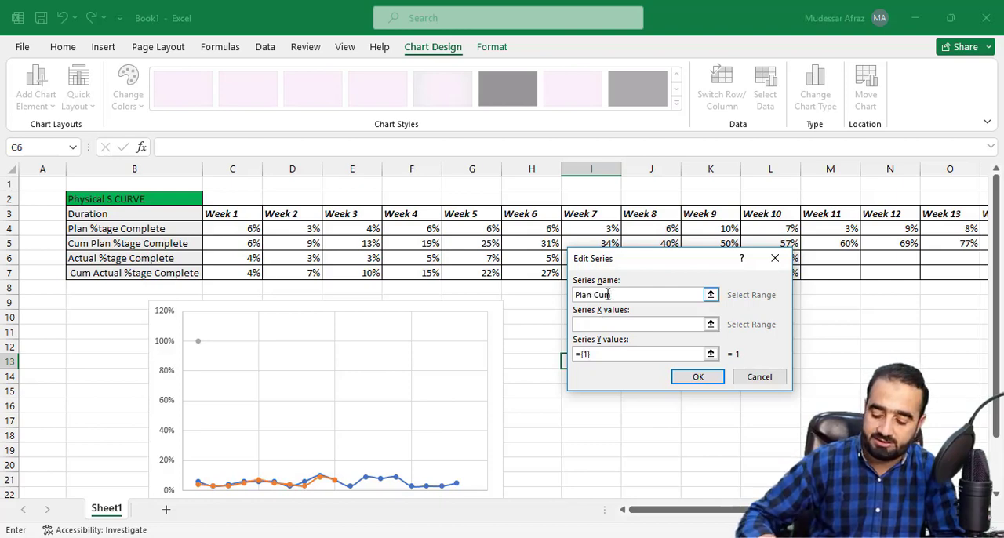
pyautogui.write(' %')
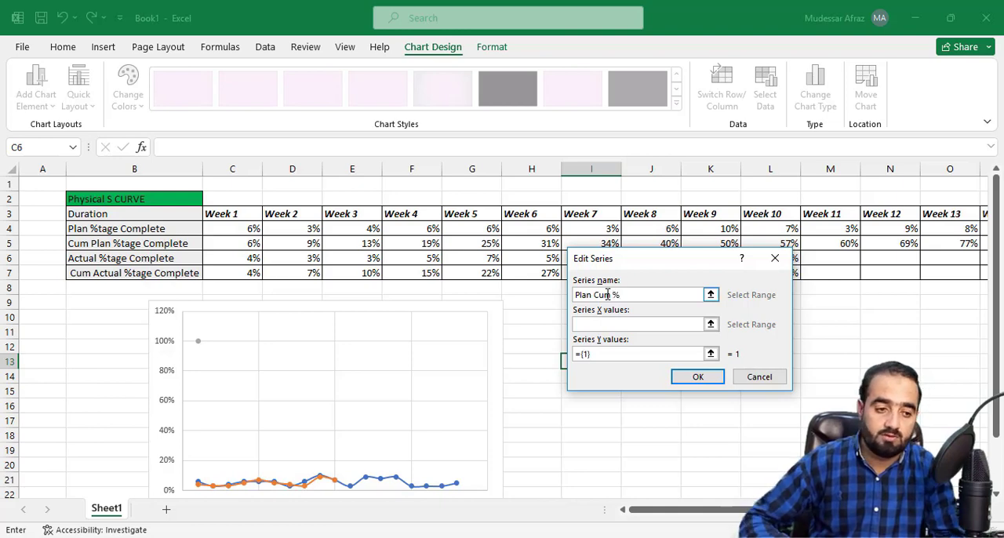
pyautogui.write('tage Comple')
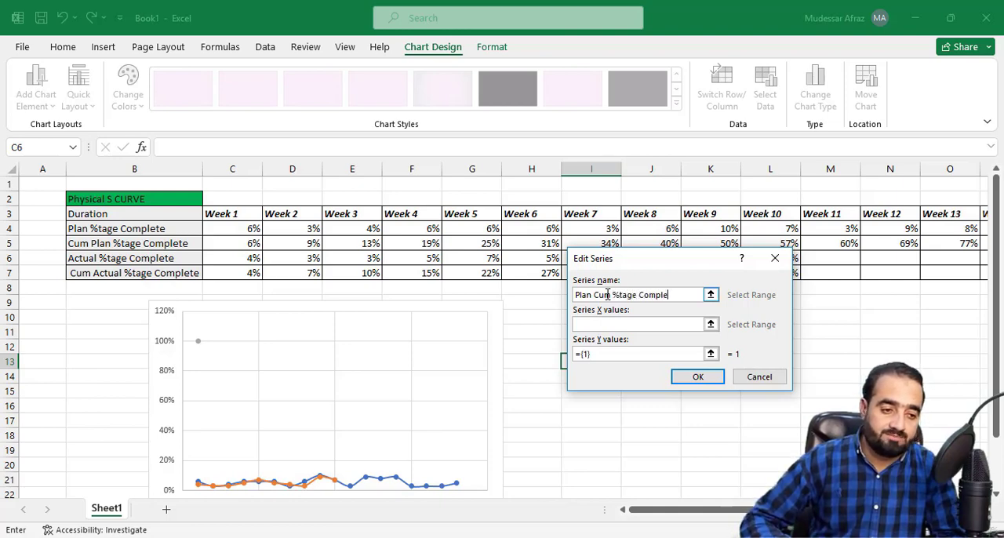
pyautogui.write('te')
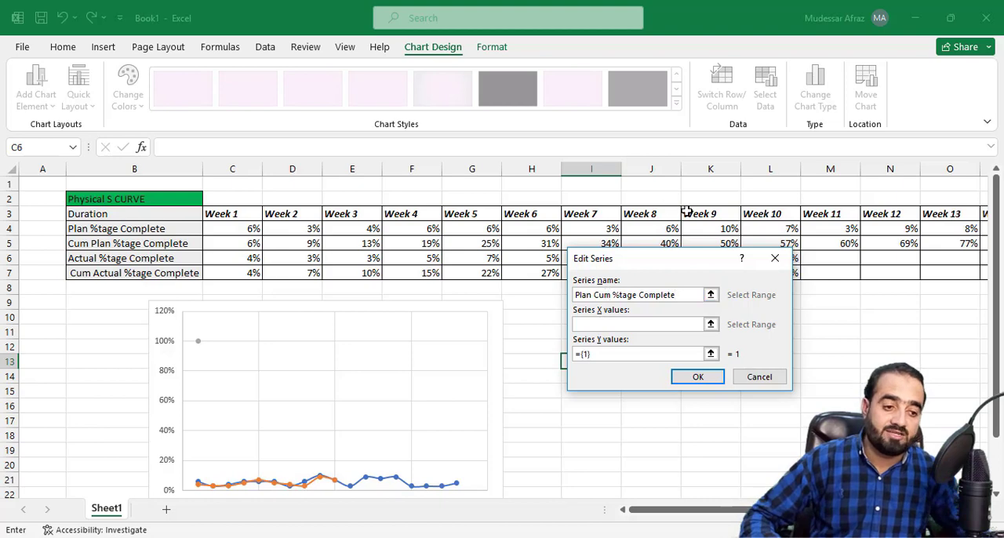
# Step: Set the X values of the Plan Cum %tage Complete series to the week headers C3:T3
pyautogui.click(710, 324)
pyautogui.moveTo(225, 211); pyautogui.dragTo(902, 214)
pyautogui.click(779, 283)
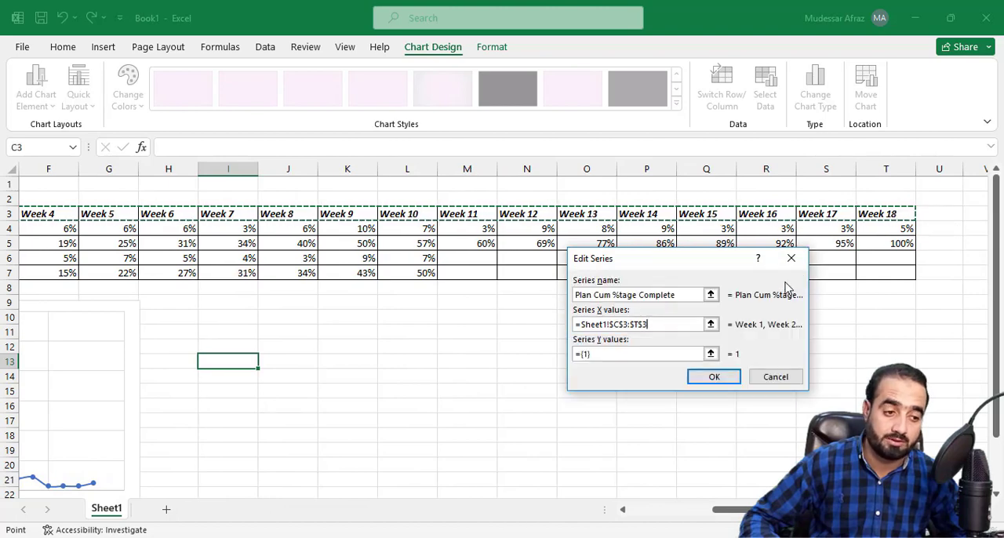
# Step: Set the Y values of the Plan Cum %tage Complete series to C5:T5 and accept the series
pyautogui.click(709, 350)
pyautogui.moveTo(745, 510); pyautogui.dragTo(659, 505)
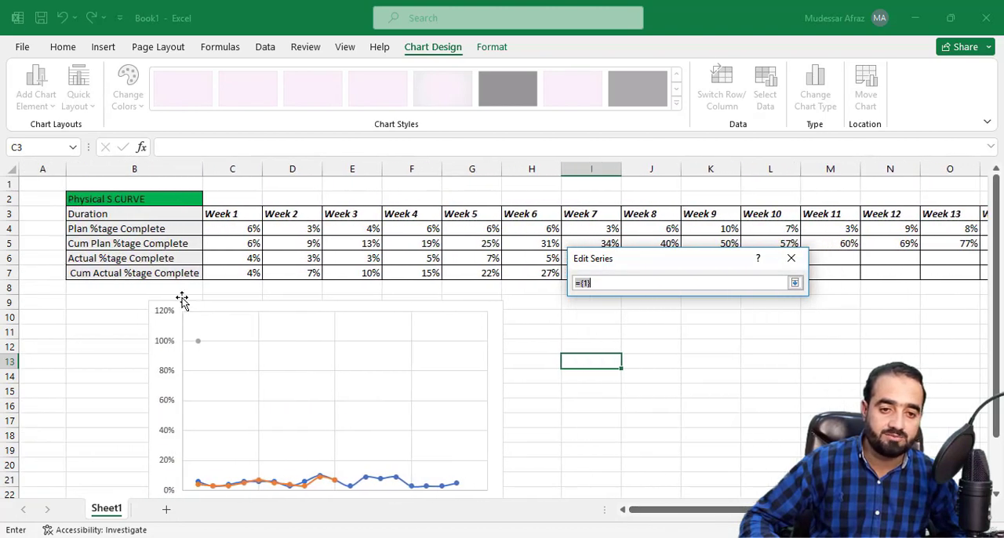
pyautogui.moveTo(225, 245); pyautogui.dragTo(369, 234)
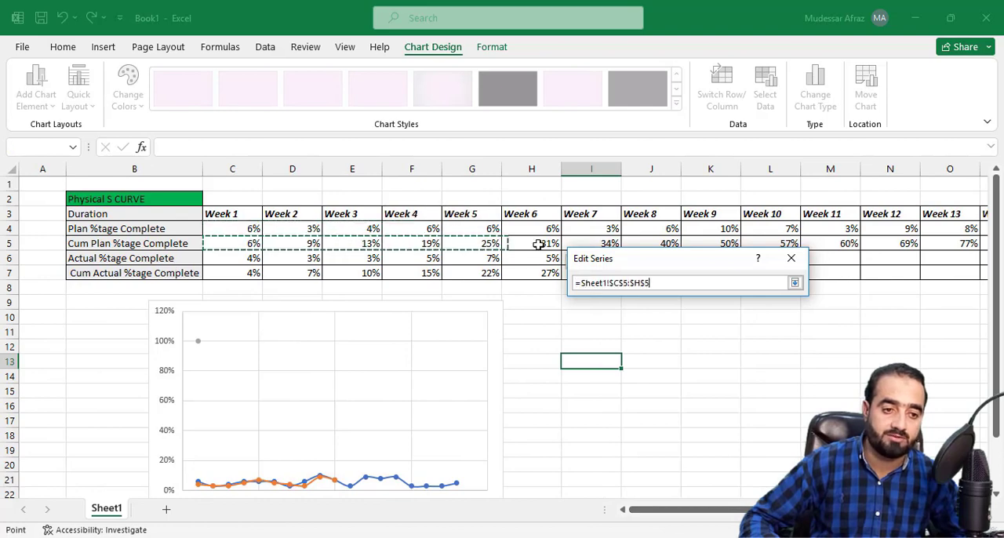
pyautogui.moveTo(800, 252); pyautogui.dragTo(956, 246)
pyautogui.click(794, 282)
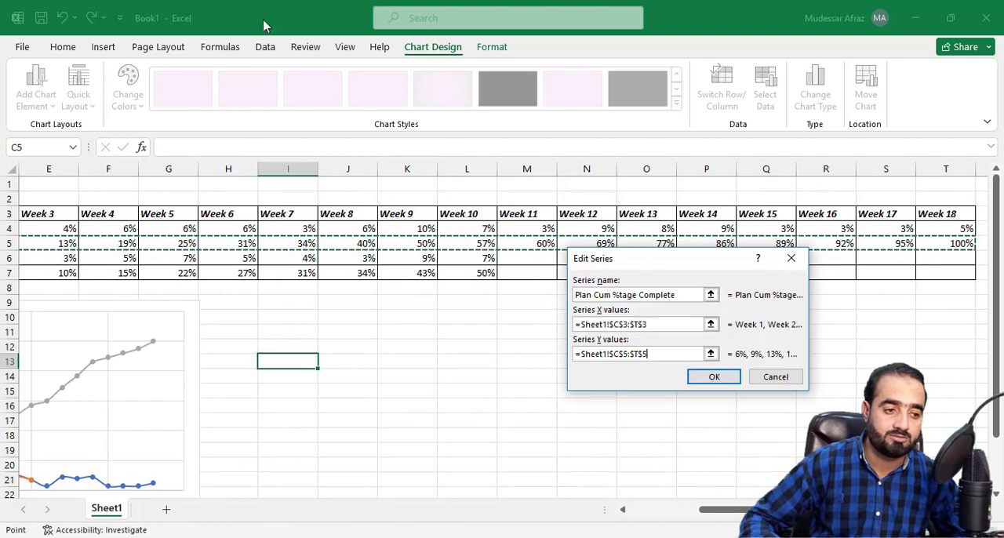
pyautogui.moveTo(718, 510); pyautogui.dragTo(662, 512)
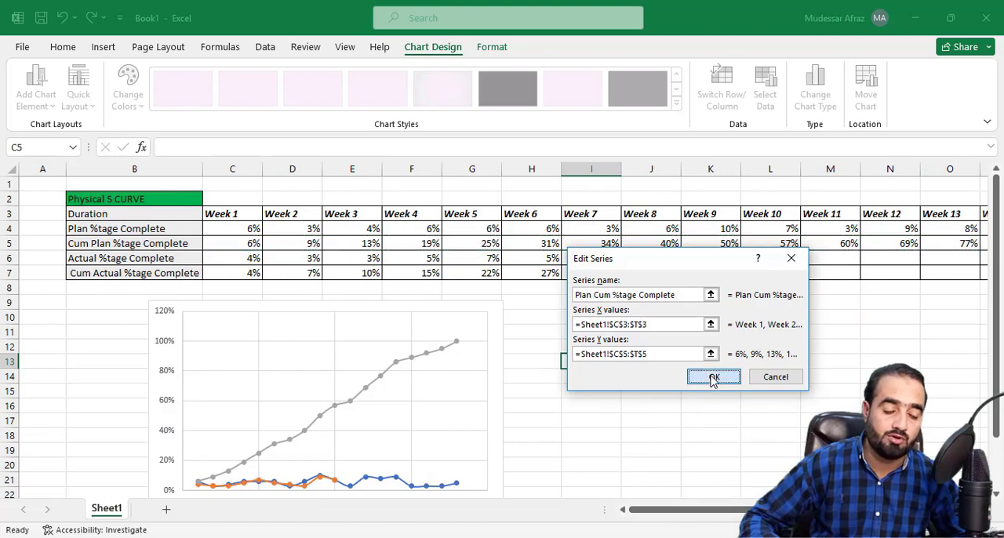
pyautogui.click(713, 378)
# Step: Add a fourth chart series and name it "Actual Cum %tage Complete"
pyautogui.click(530, 218)
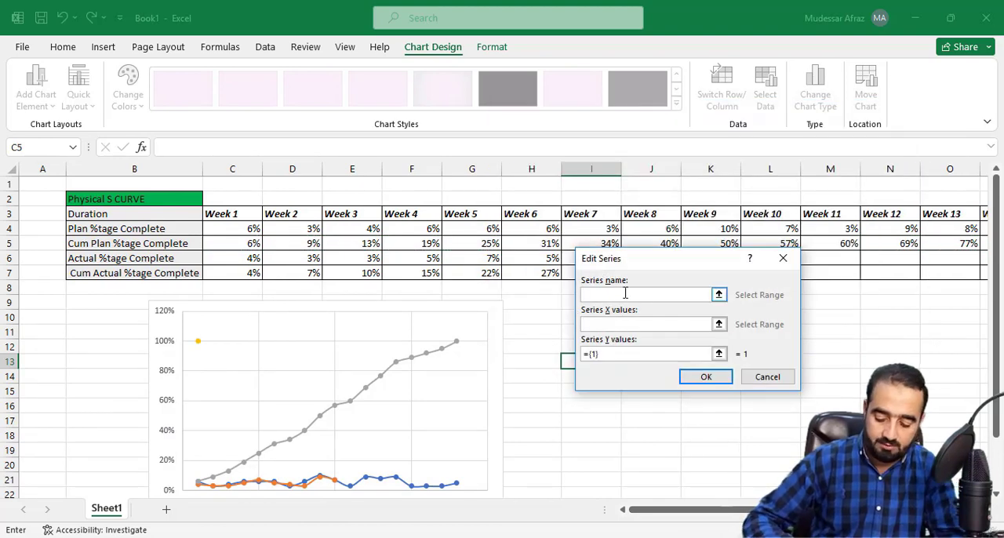
pyautogui.write('Acu')
pyautogui.press('BackSpace')
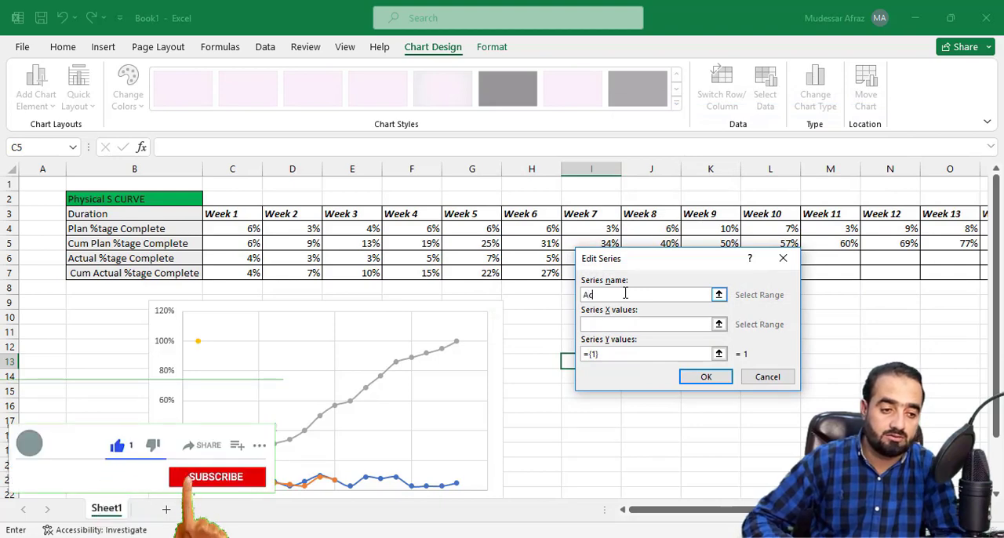
pyautogui.write('tual')
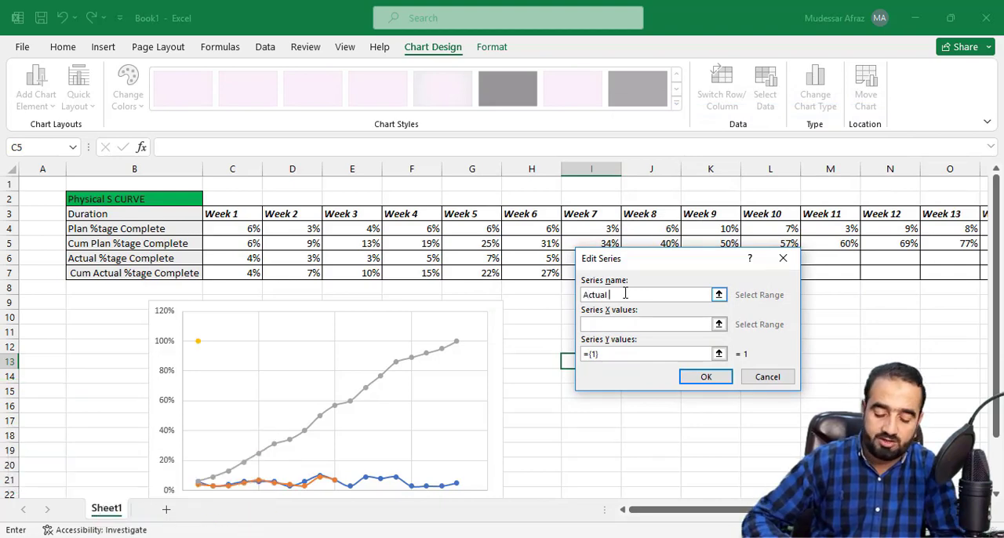
pyautogui.write(' Cum %tag')
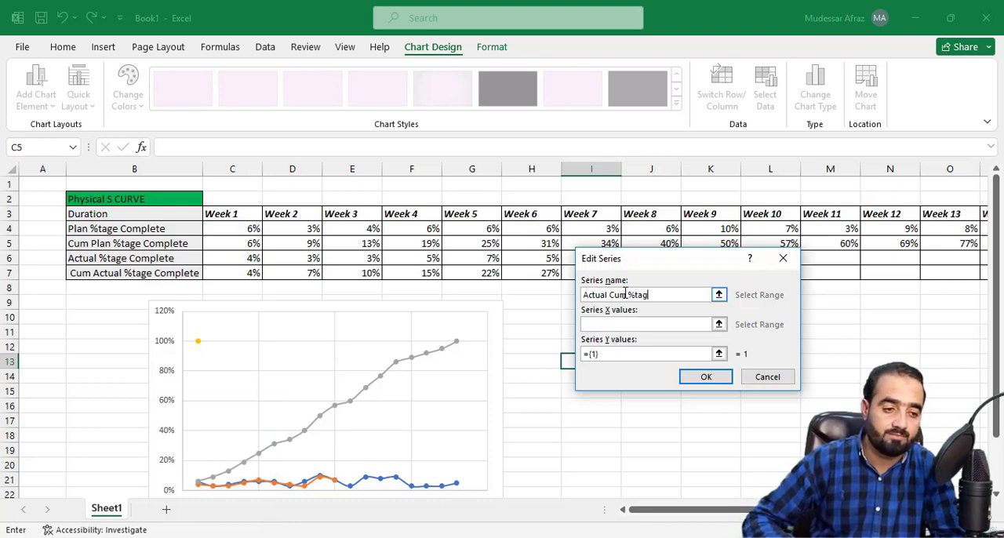
pyautogui.write('e Complete')
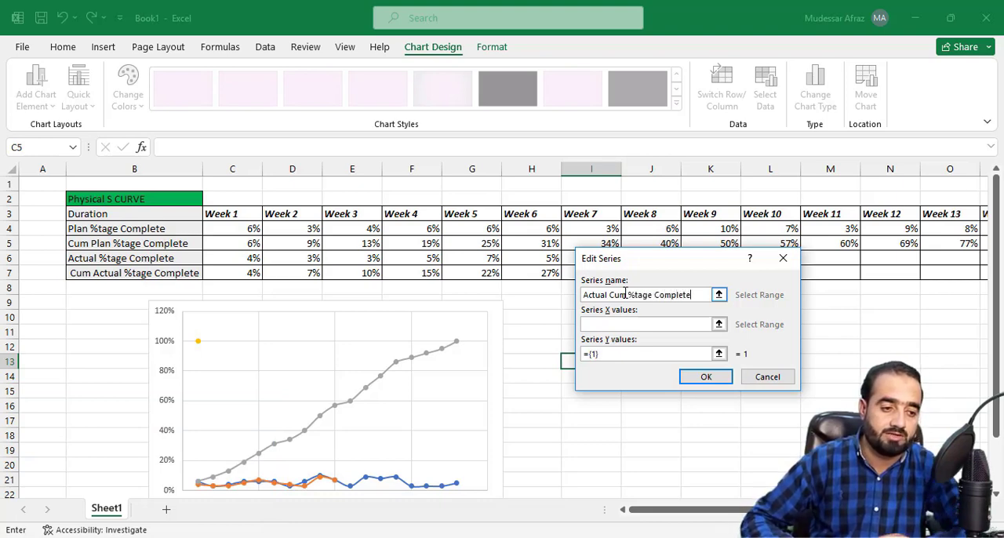
# Step: Set the X values of the Actual Cum %tage Complete series to the week headers C3:T3
pyautogui.click(718, 324)
pyautogui.moveTo(218, 212); pyautogui.dragTo(923, 215)
pyautogui.moveTo(1000, 213); pyautogui.dragTo(907, 212)
pyautogui.click(786, 284)
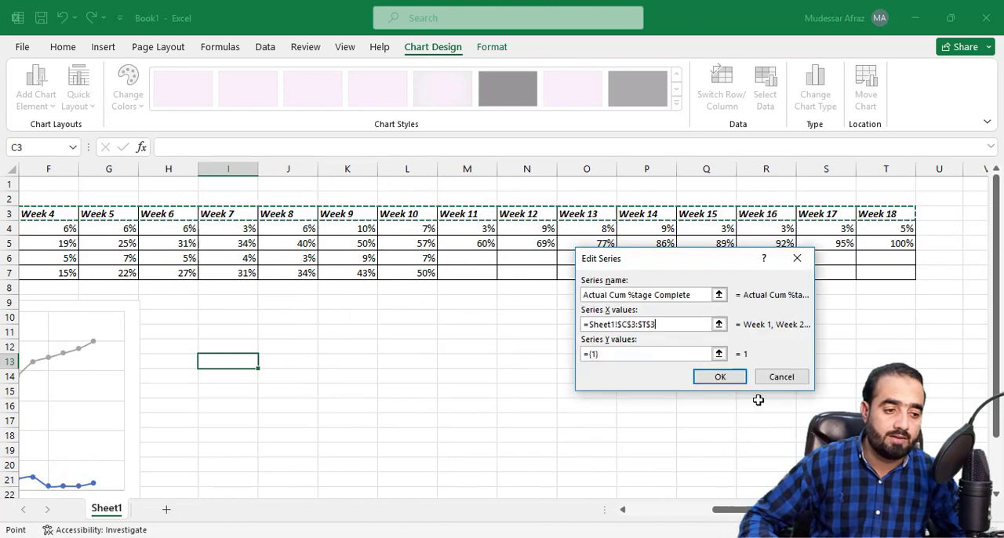
# Step: Set the Y values of the Actual Cum %tage Complete series to C7:L7, accept the series and apply the chart's data source
pyautogui.click(719, 352)
pyautogui.moveTo(753, 511); pyautogui.dragTo(655, 513)
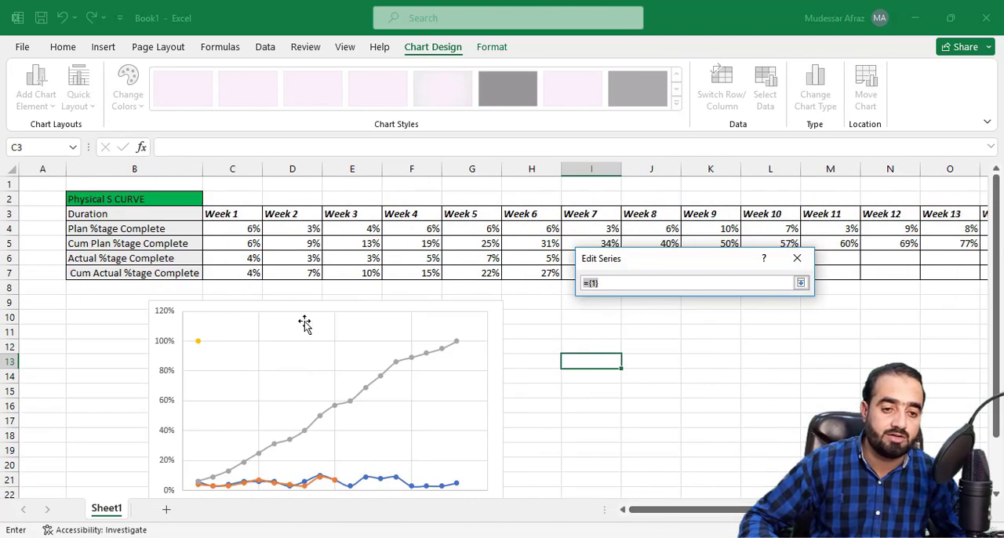
pyautogui.moveTo(228, 271); pyautogui.dragTo(784, 270)
pyautogui.scroll(-2, 780, 206)
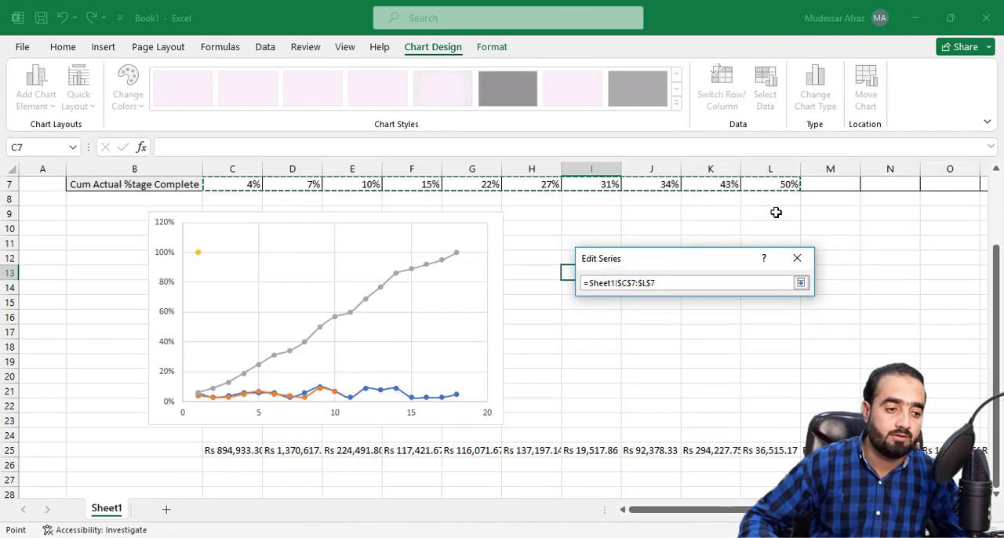
pyautogui.click(801, 284)
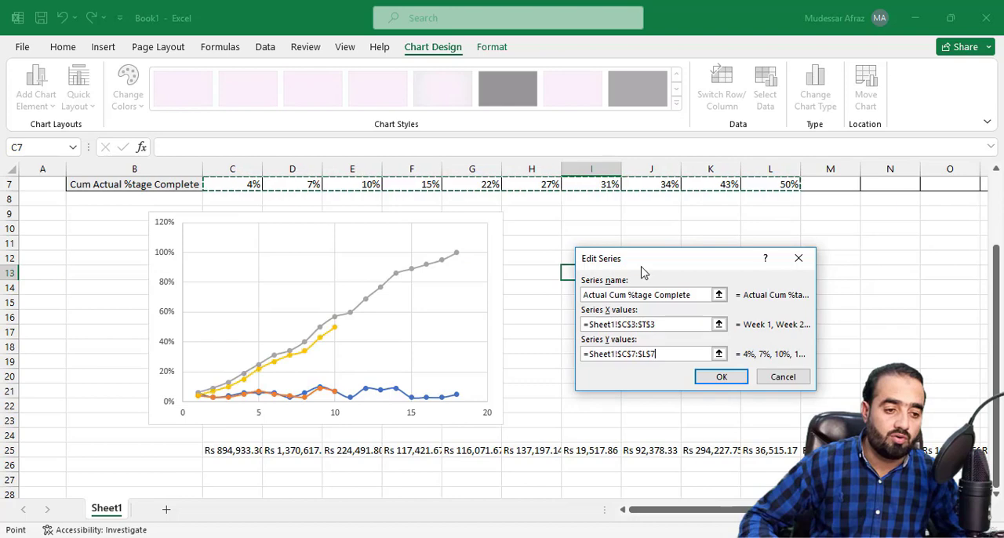
pyautogui.click(717, 377)
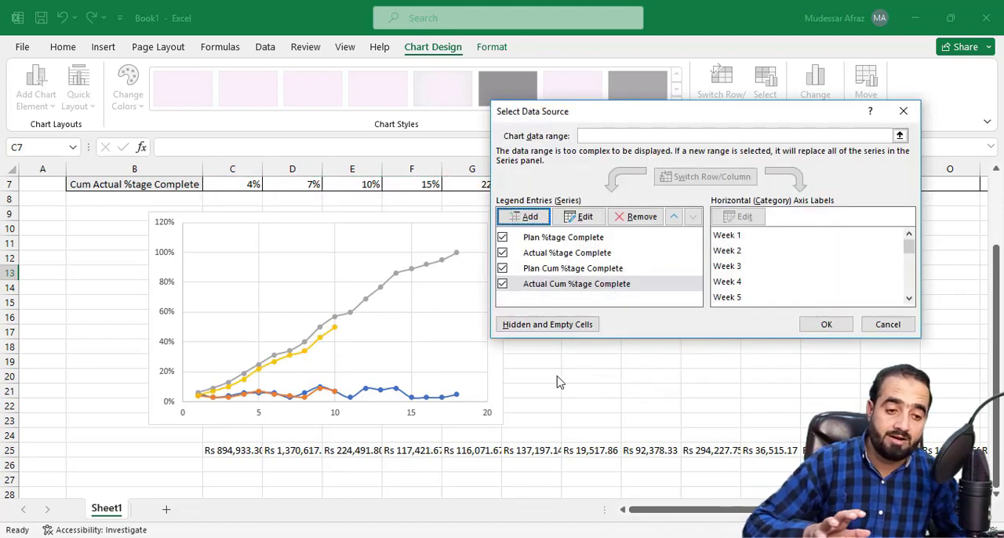
pyautogui.click(825, 324)
# Step: Change the chart type to Combo, with Clustered Column for the Plan %tage Complete series
pyautogui.scroll(2, 544, 362)
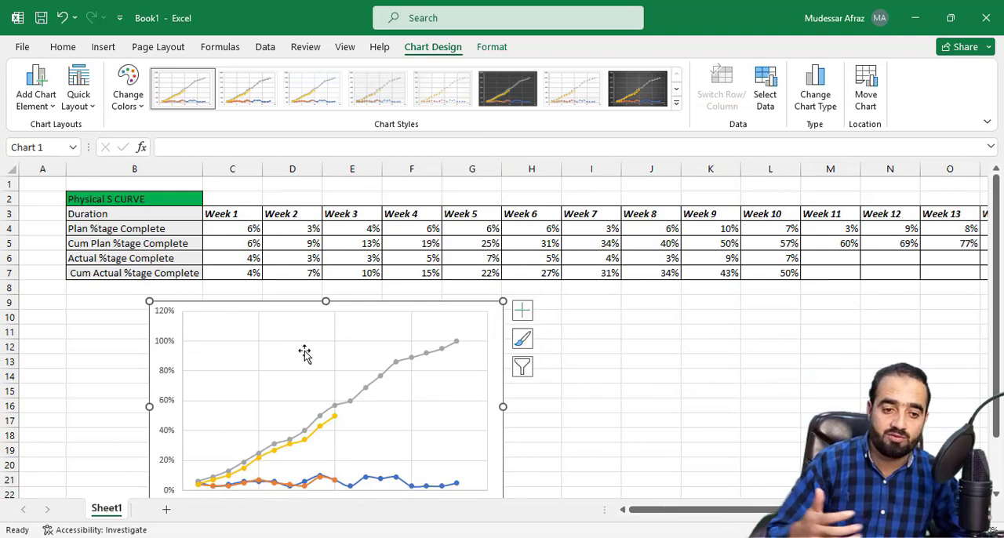
pyautogui.scroll(-1, 338, 350)
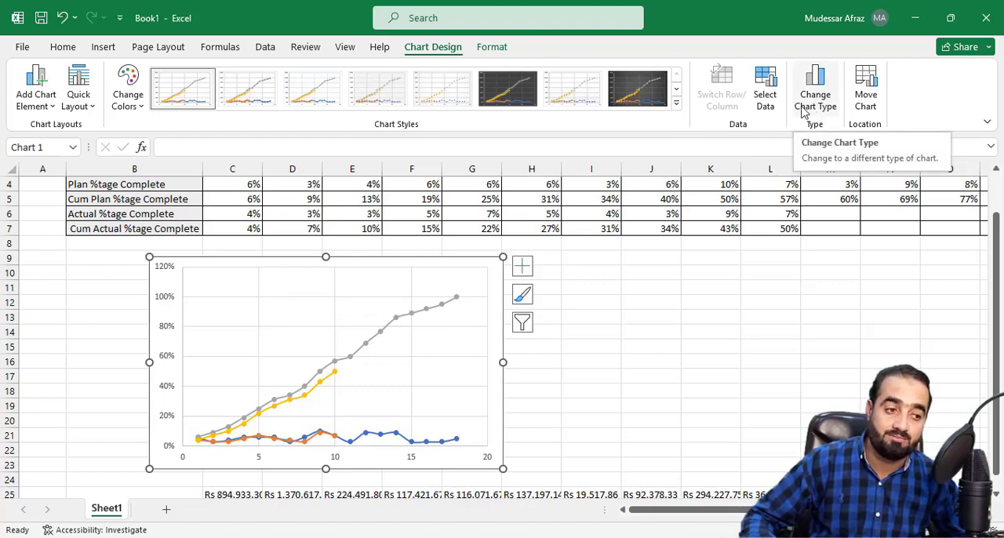
pyautogui.click(821, 104)
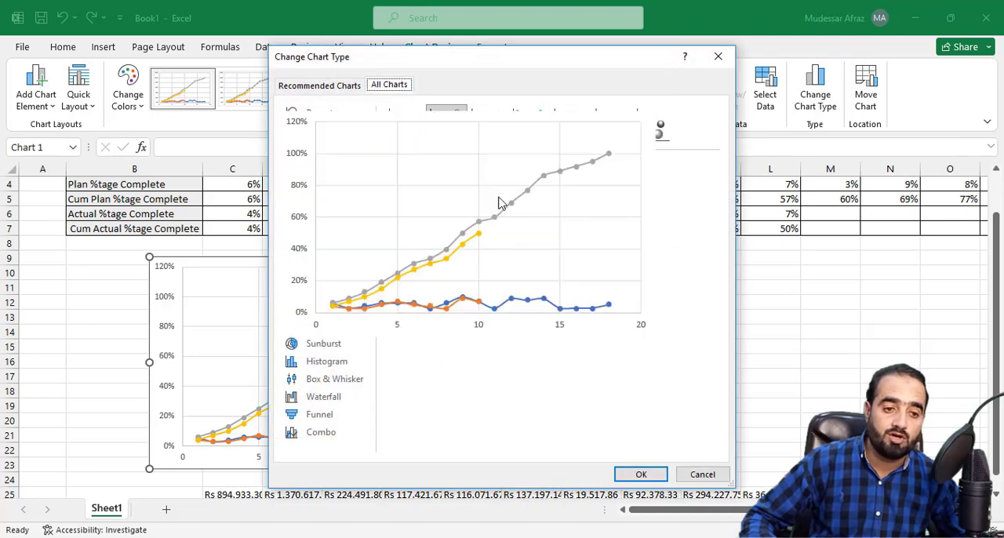
pyautogui.click(326, 428)
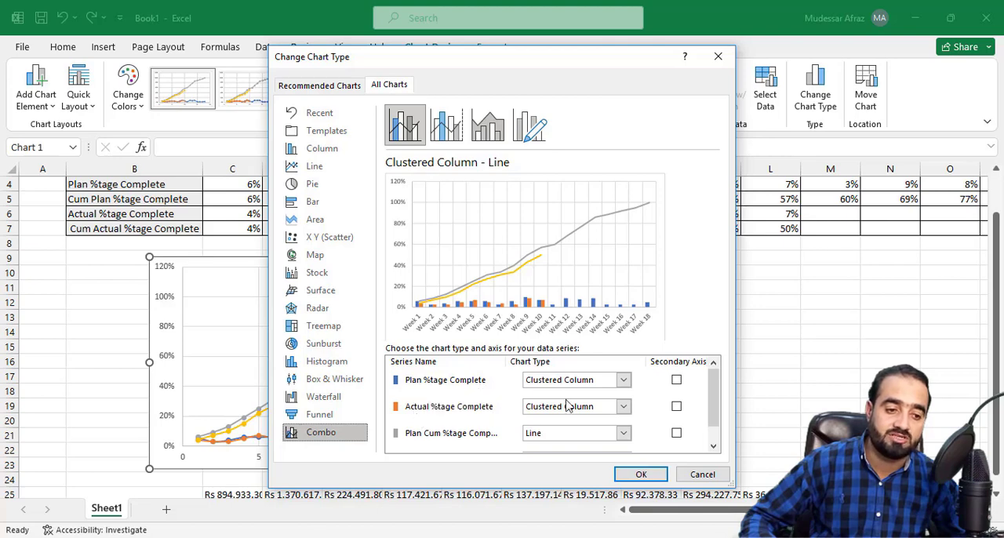
pyautogui.click(622, 381)
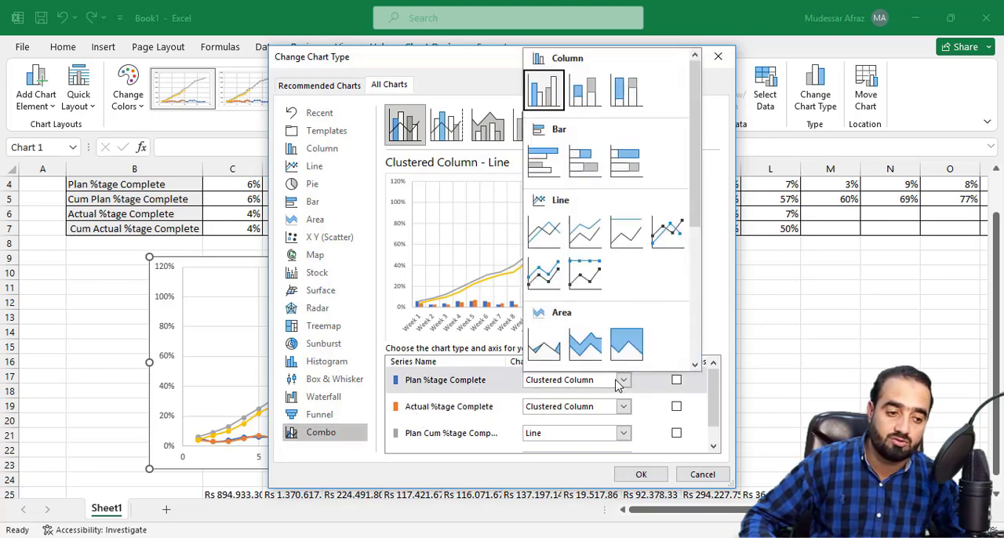
pyautogui.click(548, 102)
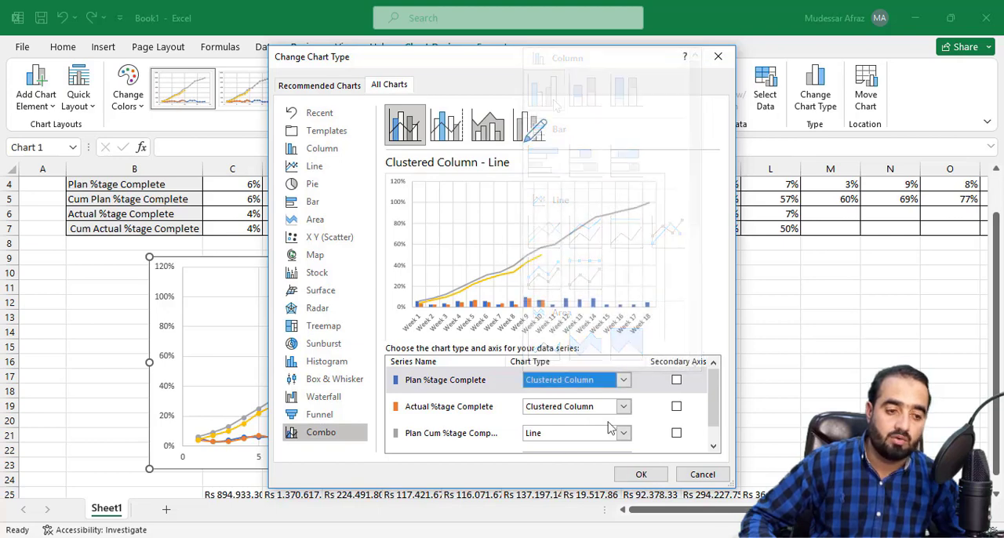
# Step: Set the Plan Cum %tage Complete series to Scatter with Smooth Lines and Markers
pyautogui.scroll(-1, 581, 435)
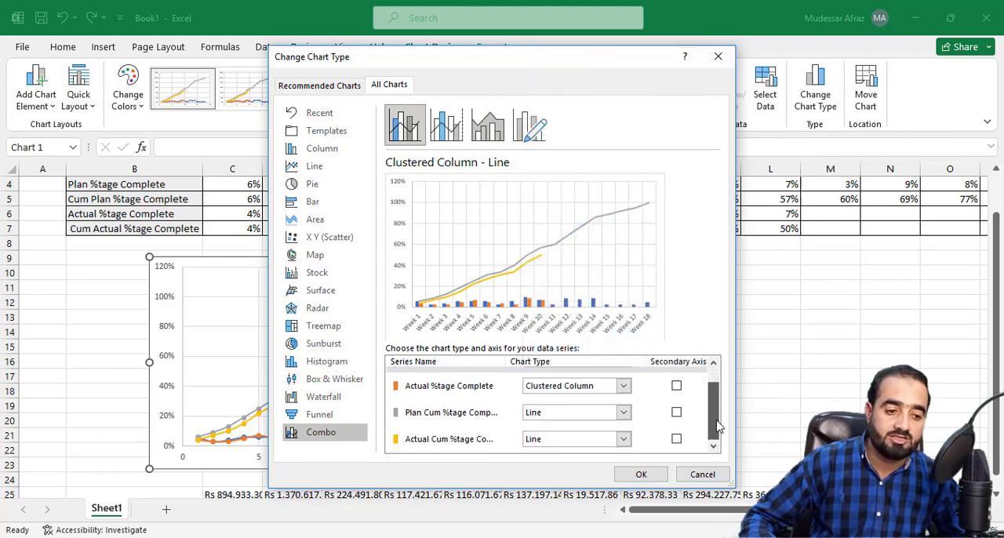
pyautogui.click(627, 416)
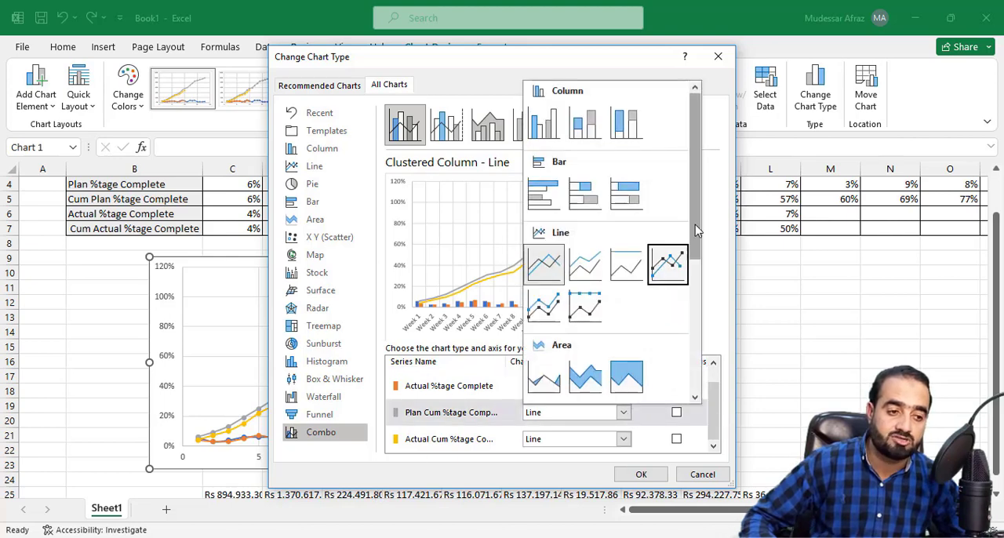
pyautogui.moveTo(692, 235); pyautogui.dragTo(692, 332)
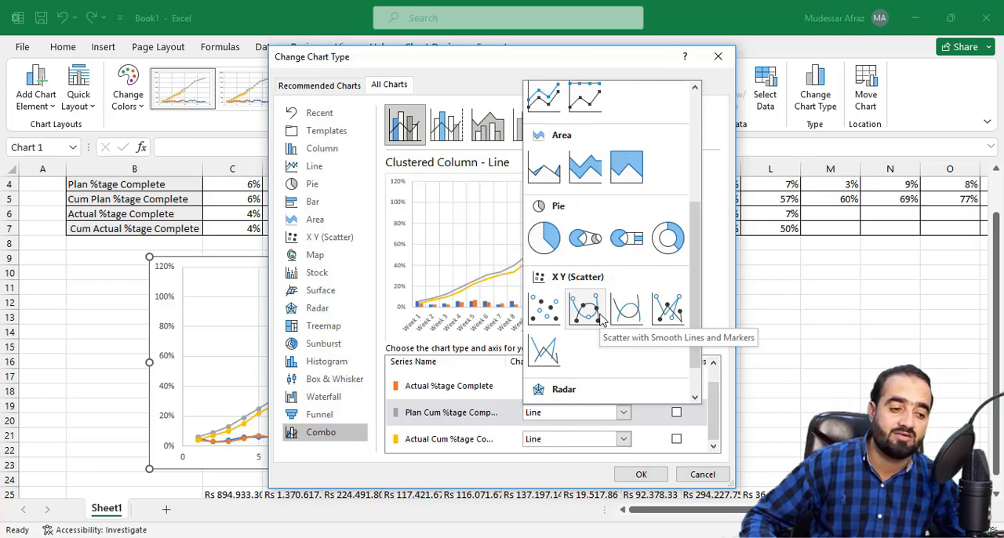
pyautogui.click(584, 311)
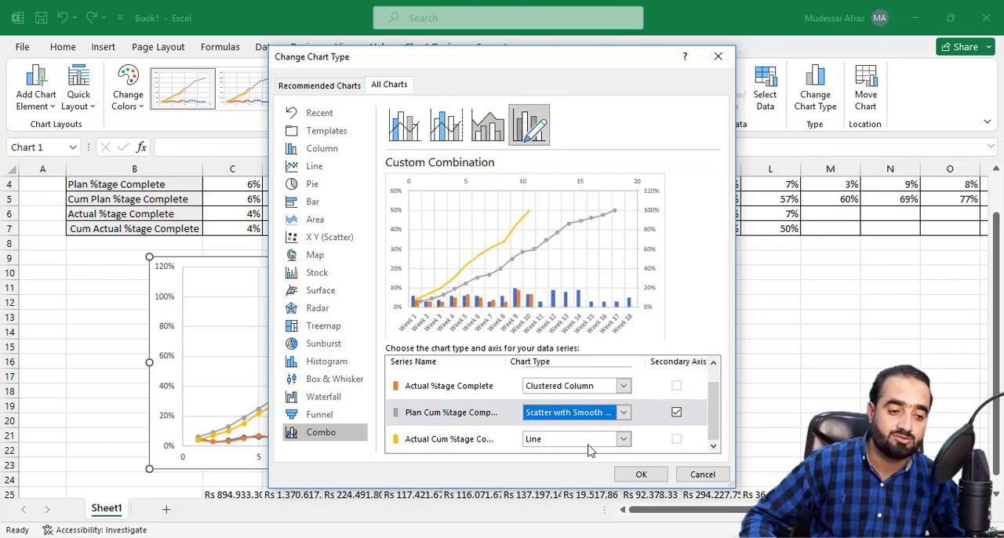
# Step: Set the Actual Cum %tage Complete series to Scatter with Smooth Lines and Markers and apply the combo chart type
pyautogui.click(624, 439)
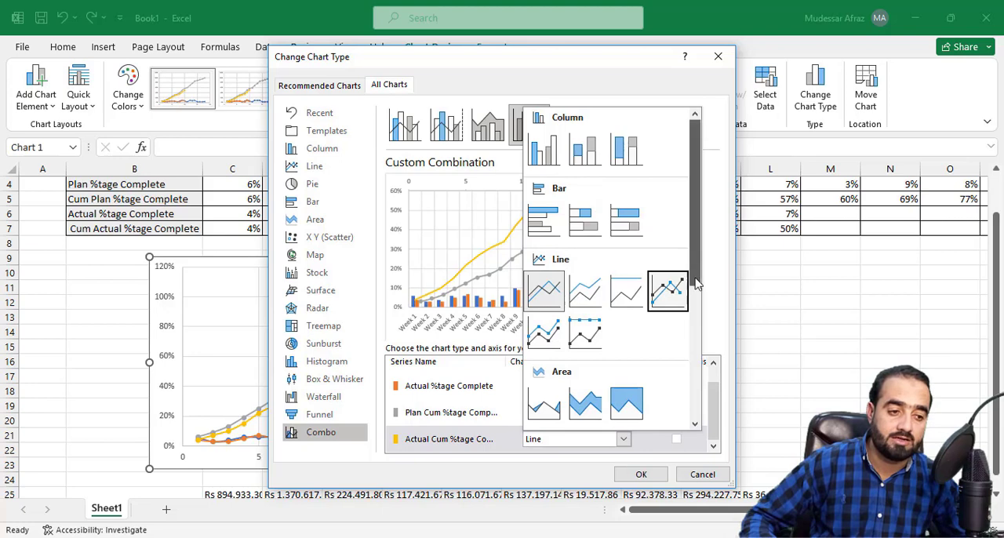
pyautogui.moveTo(695, 278); pyautogui.dragTo(673, 372)
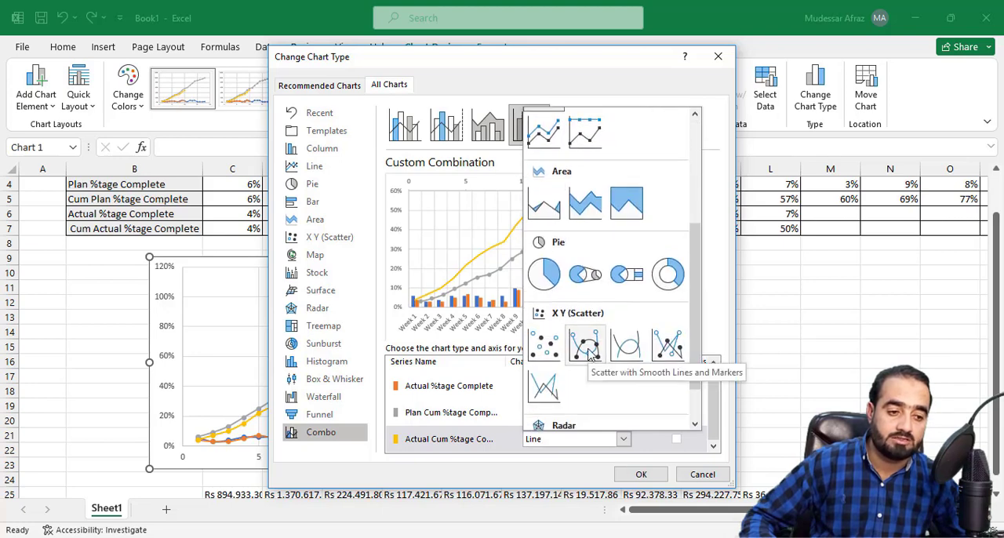
pyautogui.click(587, 347)
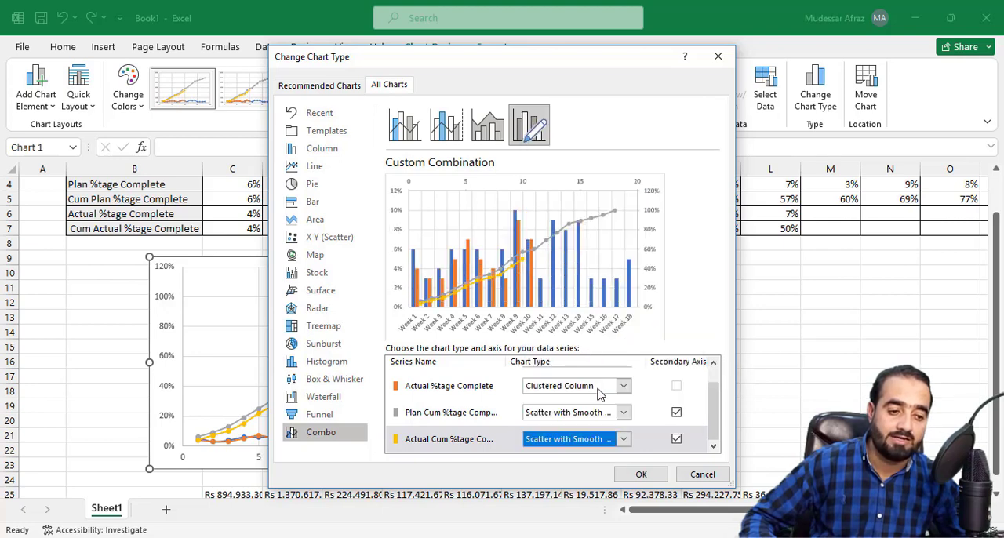
pyautogui.click(637, 473)
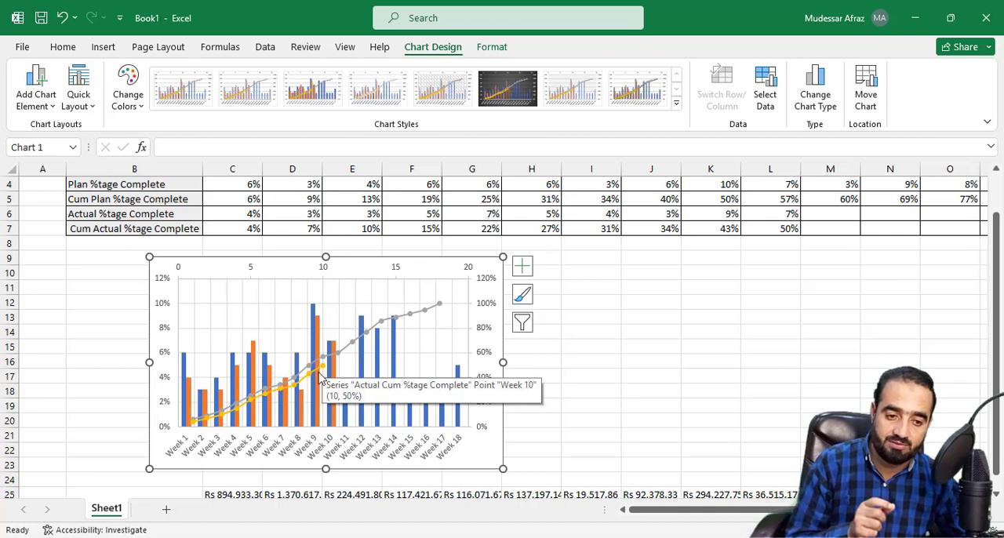
# Step: Widen the combo chart so it extends to the end of column I
pyautogui.moveTo(502, 468); pyautogui.dragTo(628, 382)
pyautogui.scroll(-1, 575, 471)
pyautogui.scroll(-1, 589, 463)
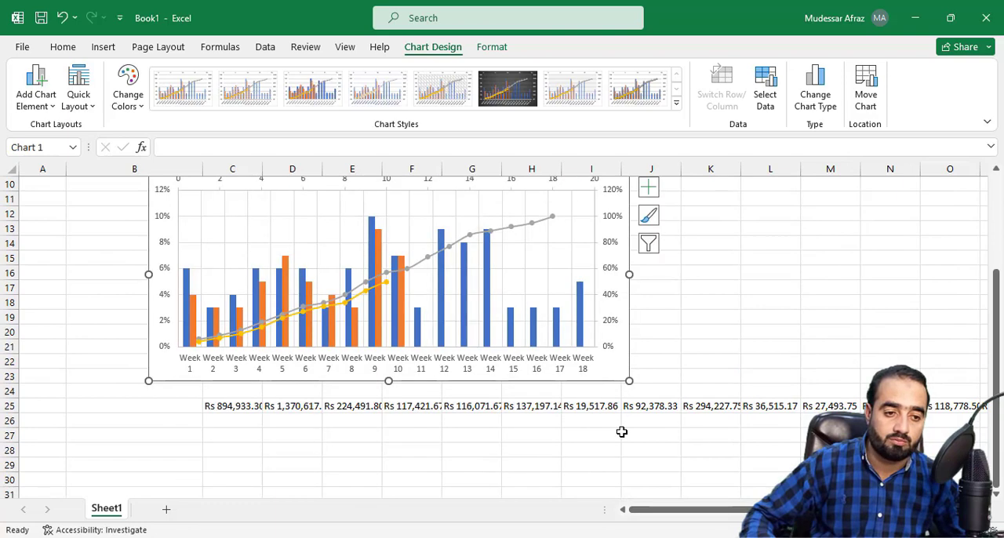
# Step: Add axis titles, a chart title and a legend to the combo chart
pyautogui.moveTo(998, 356); pyautogui.dragTo(997, 312)
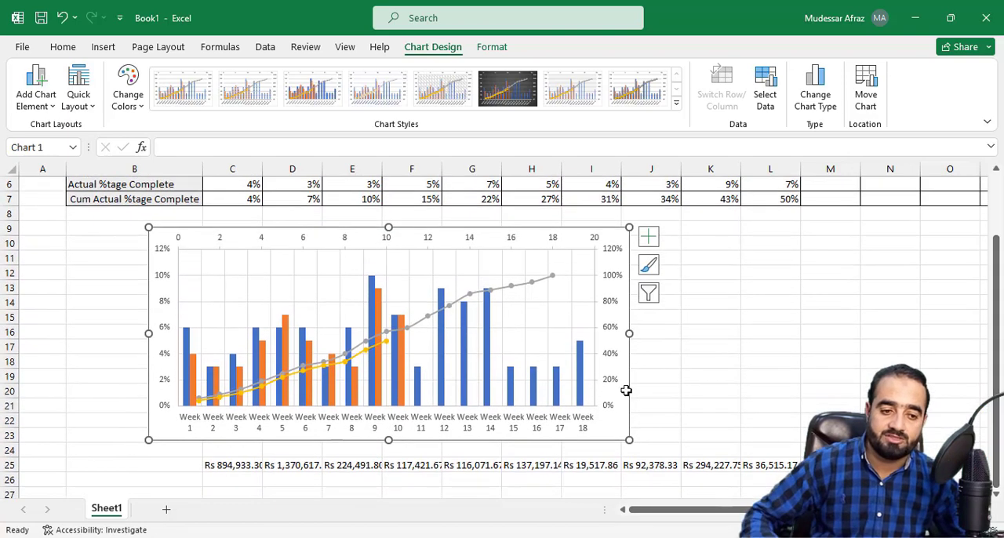
pyautogui.click(651, 240)
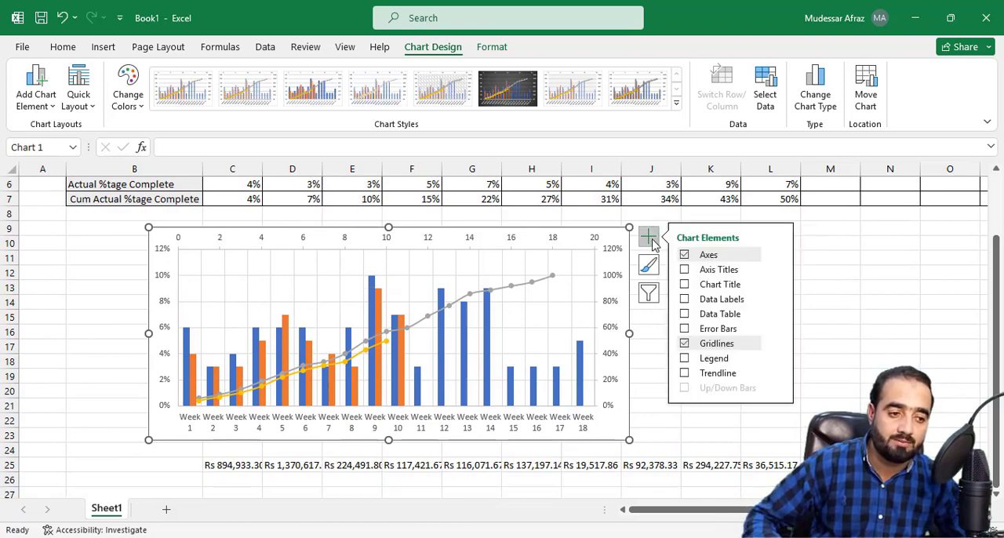
pyautogui.click(684, 269)
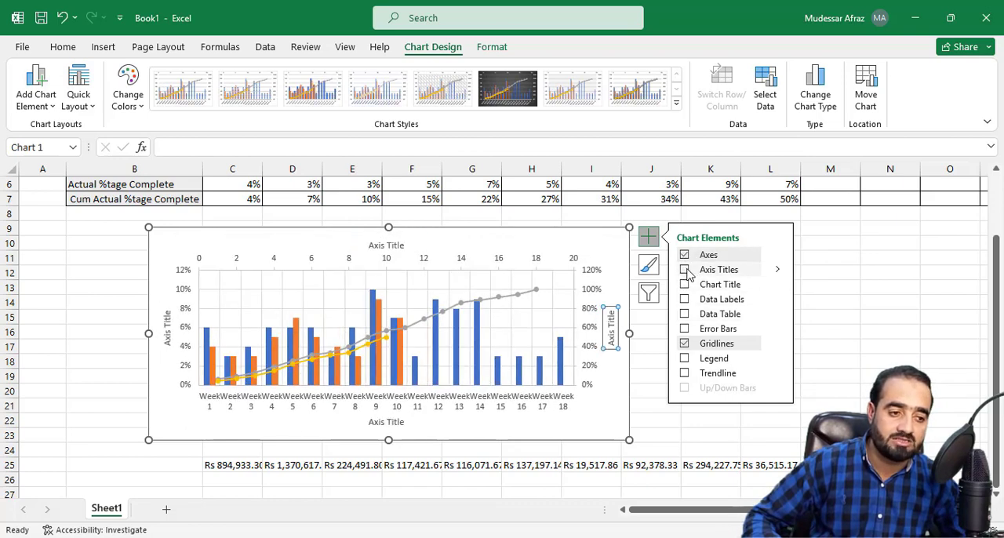
pyautogui.click(686, 284)
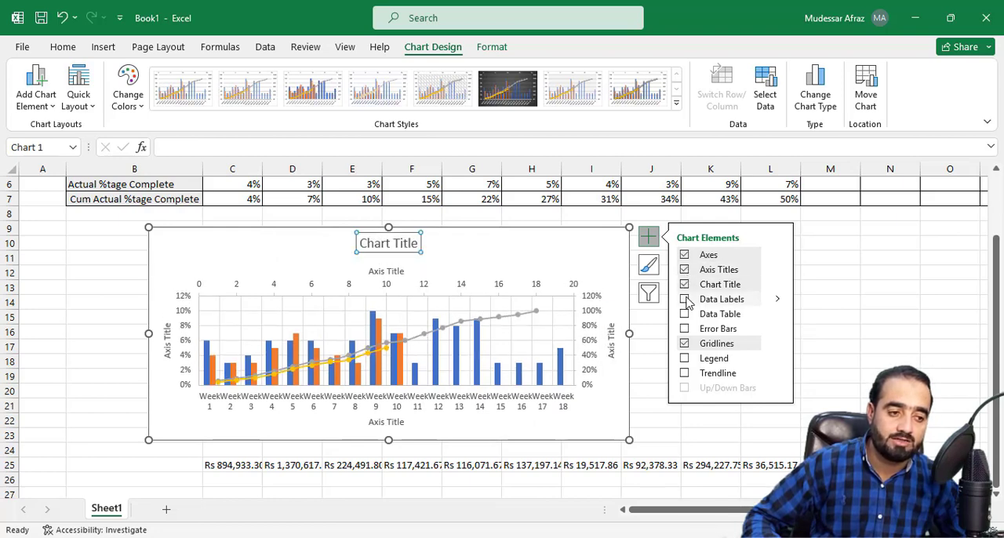
pyautogui.click(684, 359)
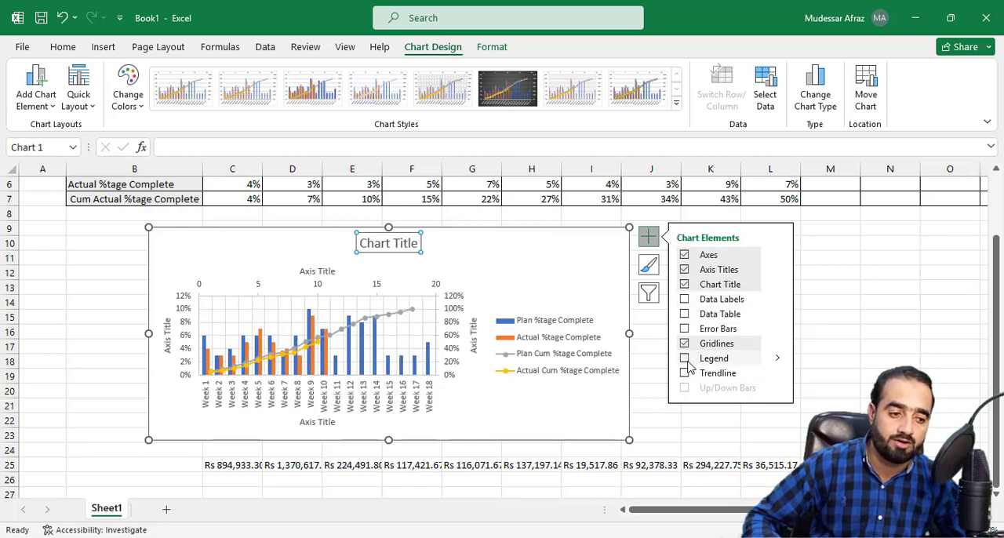
pyautogui.click(834, 348)
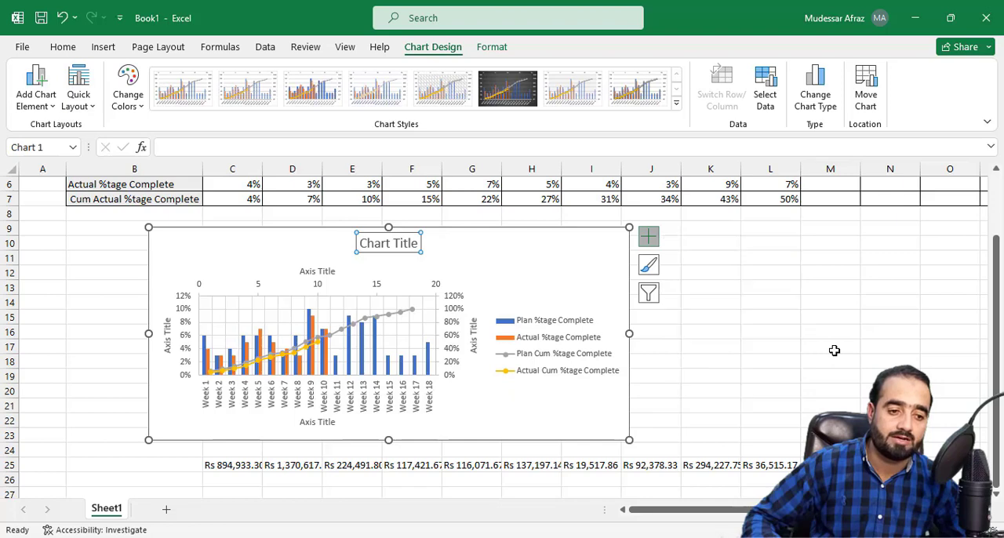
# Step: Enlarge the combo chart so its right edge reaches into column K and its upper edge reaches row 8
pyautogui.click(628, 330)
pyautogui.moveTo(631, 332); pyautogui.dragTo(722, 334)
pyautogui.moveTo(434, 228); pyautogui.dragTo(434, 213)
# Step: Change the chart title to "Physical S CURVE"
pyautogui.click(426, 229)
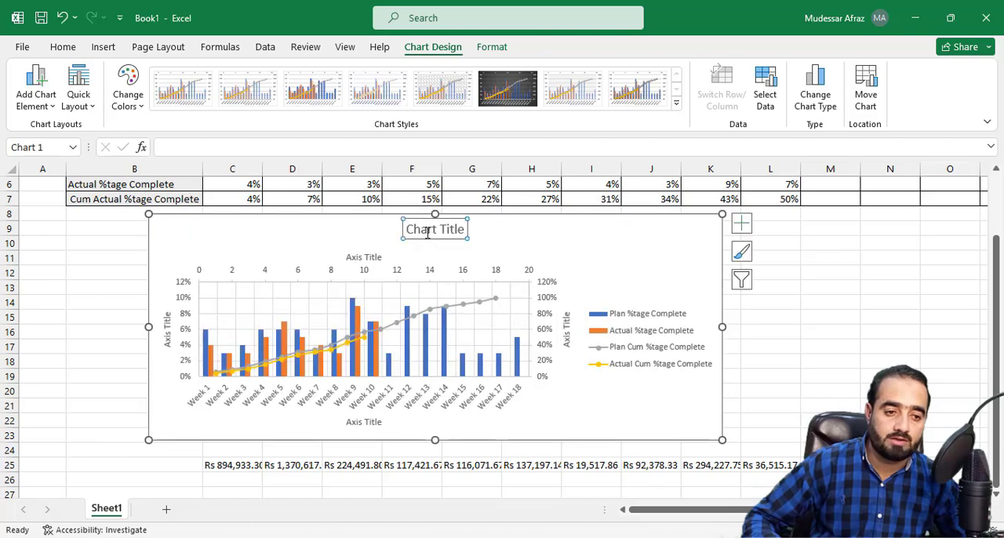
pyautogui.tripleClick(433, 230)
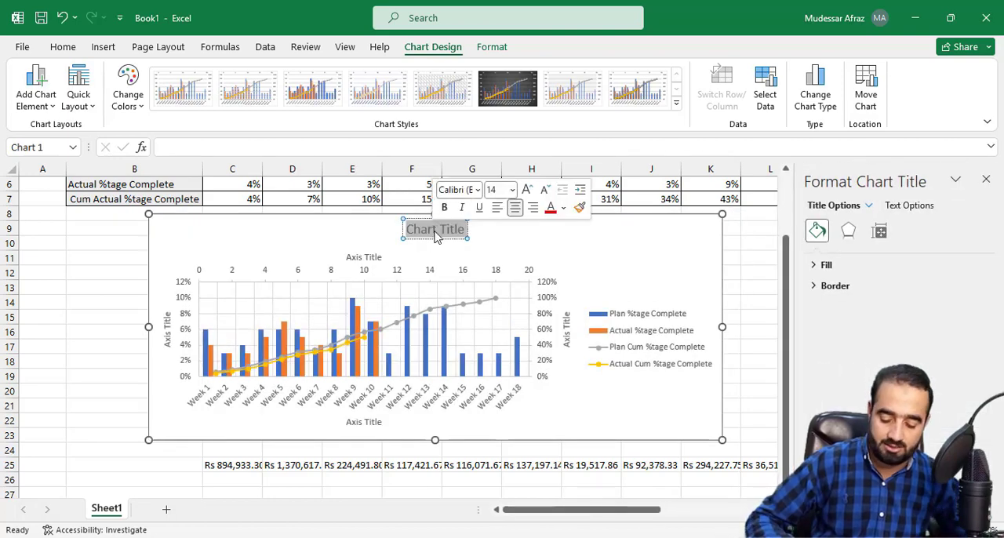
pyautogui.write('Phy')
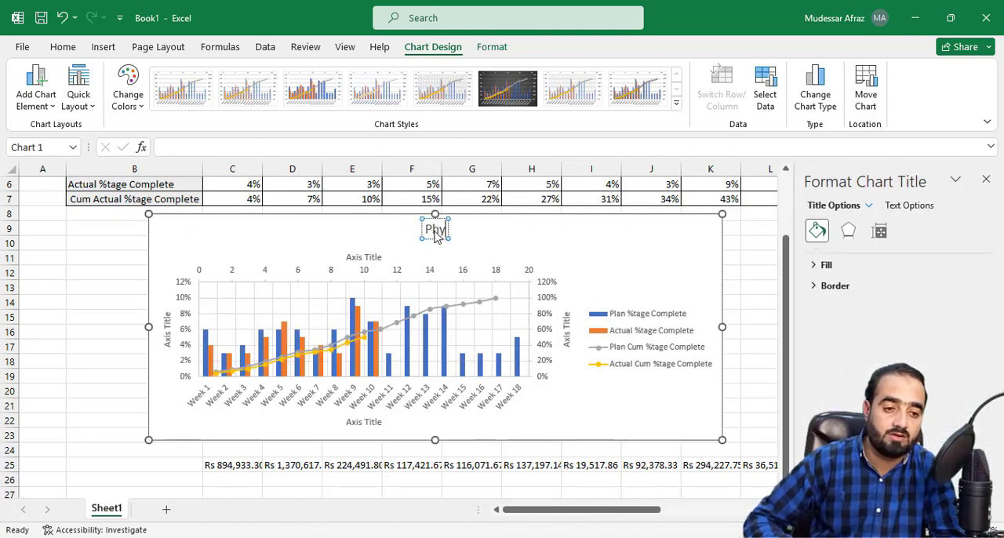
pyautogui.write('sical S CURVE')
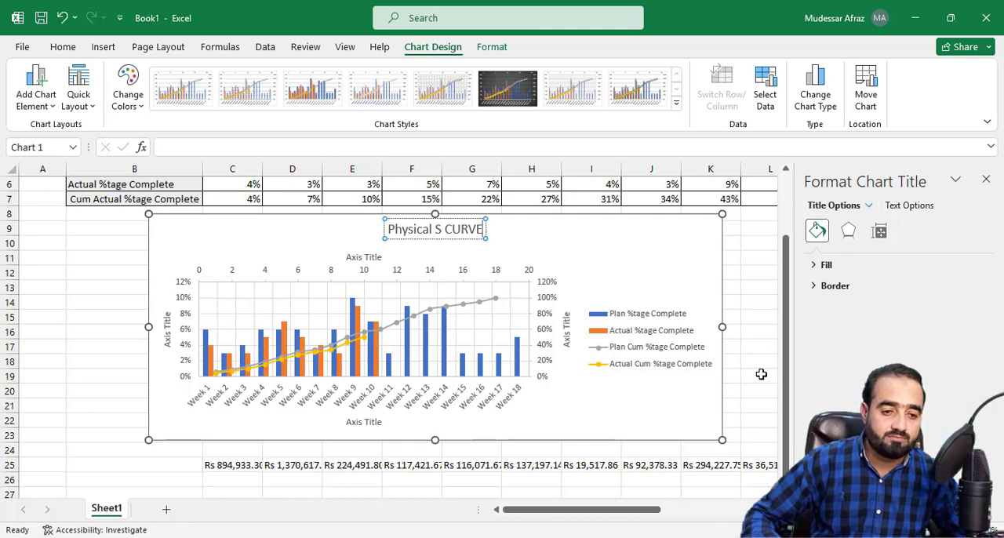
# Step: Name the horizontal axis below the week labels "Duration"
pyautogui.click(363, 421)
pyautogui.tripleClick(363, 421)
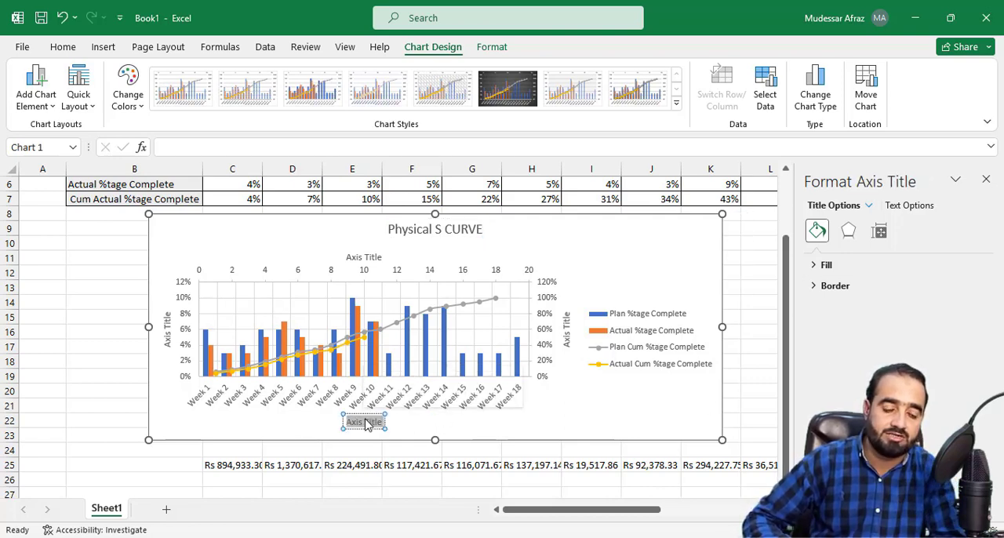
pyautogui.press('BackSpace')
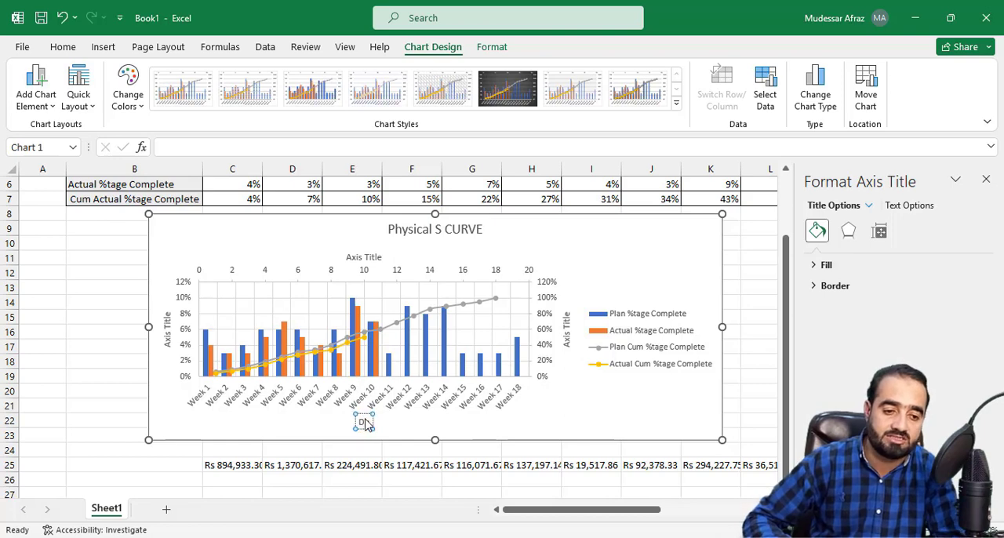
pyautogui.write('Duration')
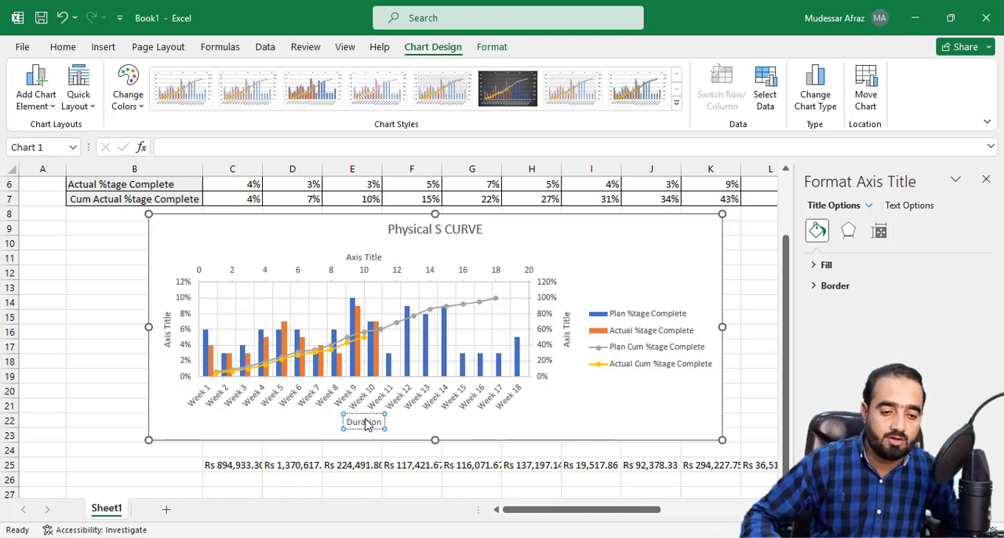
pyautogui.click(118, 345)
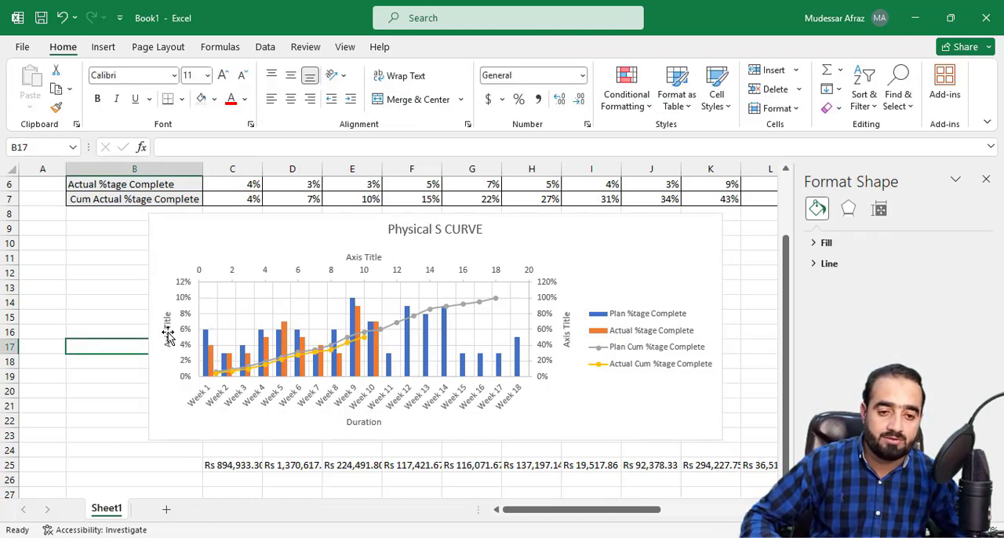
# Step: Name the primary vertical axis "%tage Complete"
pyautogui.tripleClick(167, 329)
pyautogui.tripleClick(170, 338)
pyautogui.doubleClick(168, 328)
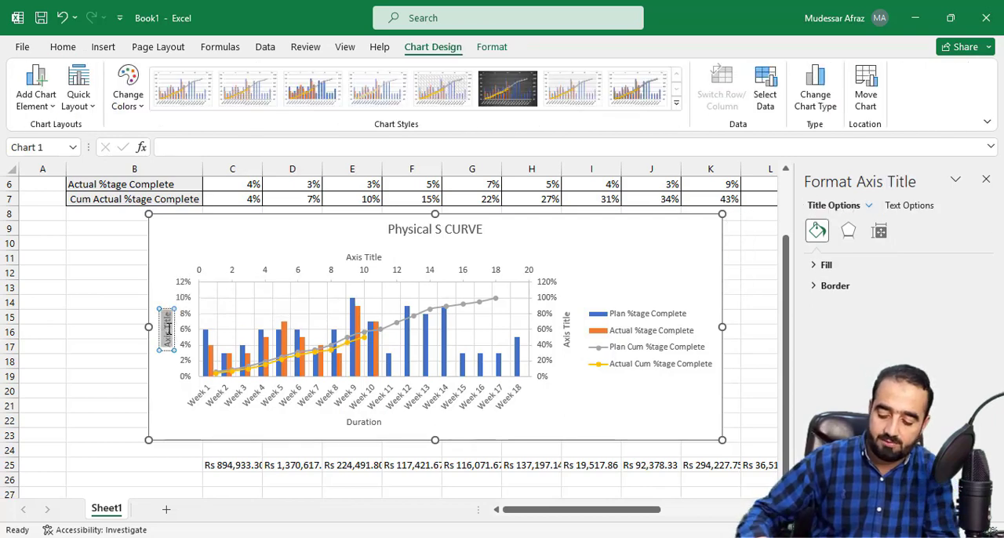
pyautogui.press('BackSpace')
pyautogui.write('%tage Complet')
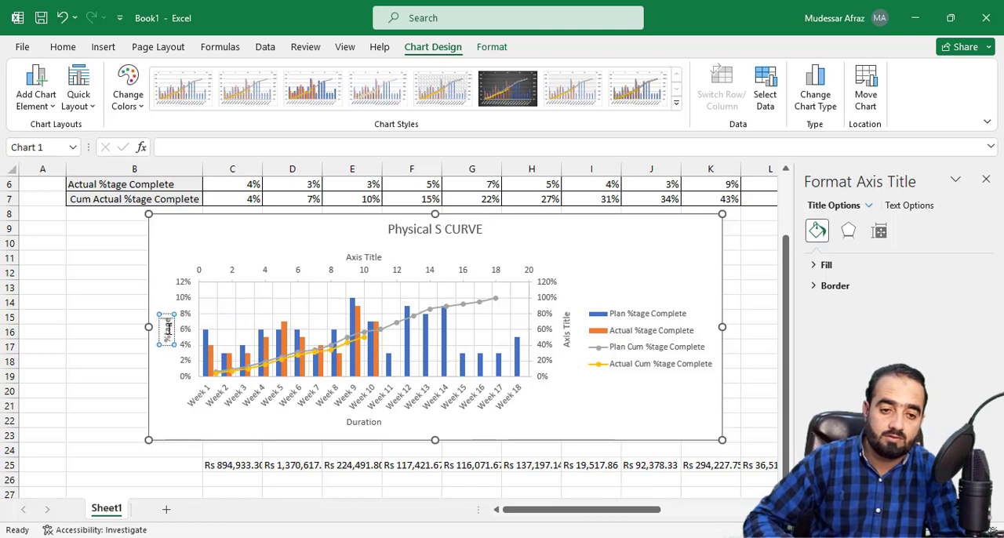
pyautogui.write('e')
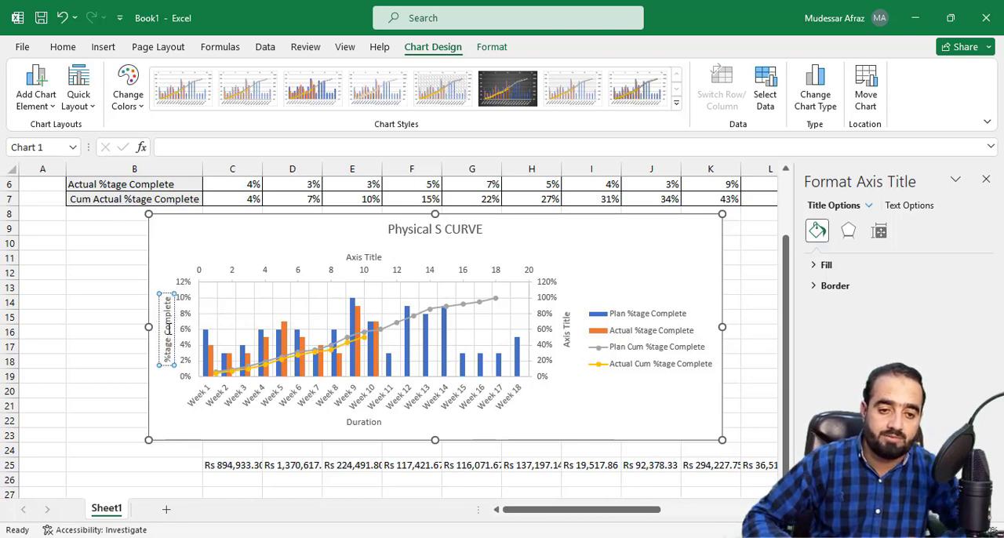
# Step: Name the secondary vertical axis "%Cum %tage Complete"
pyautogui.click(567, 335)
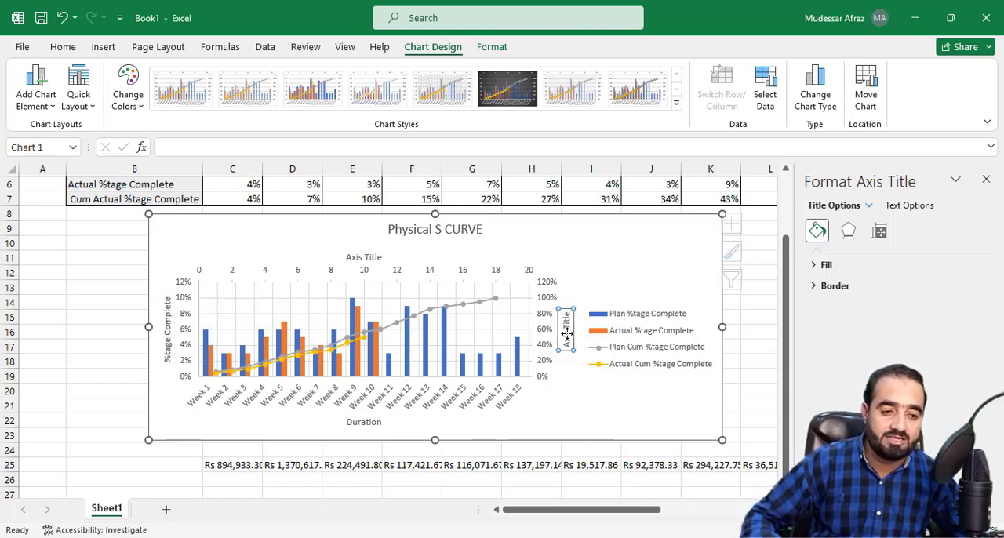
pyautogui.doubleClick(567, 336)
pyautogui.doubleClick(568, 325)
pyautogui.moveTo(567, 323); pyautogui.dragTo(566, 339)
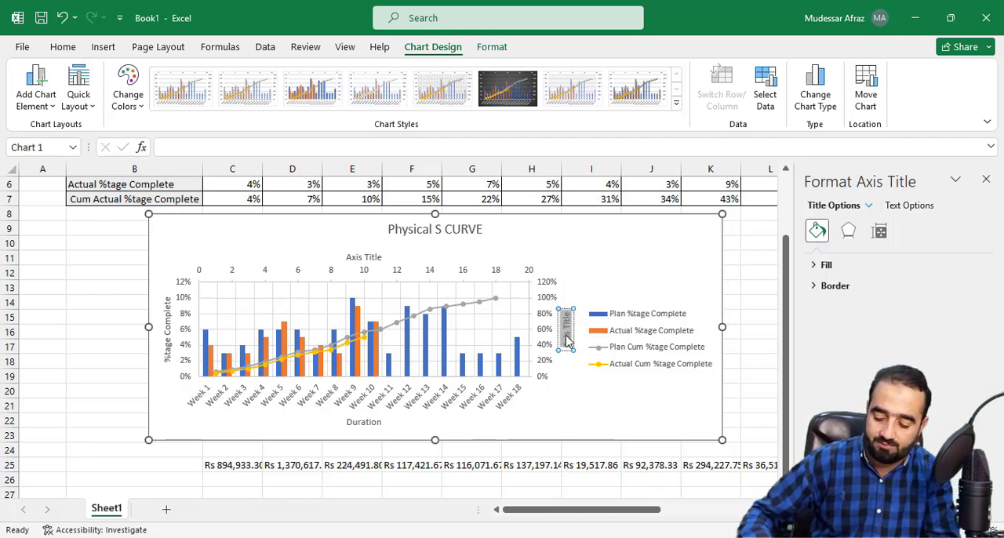
pyautogui.write('%Cum')
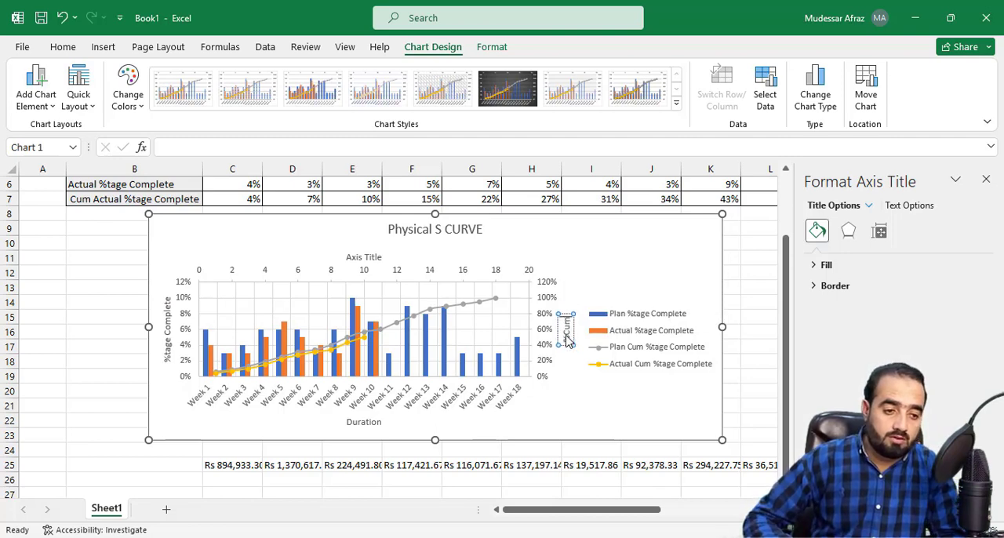
pyautogui.write(' %tage C')
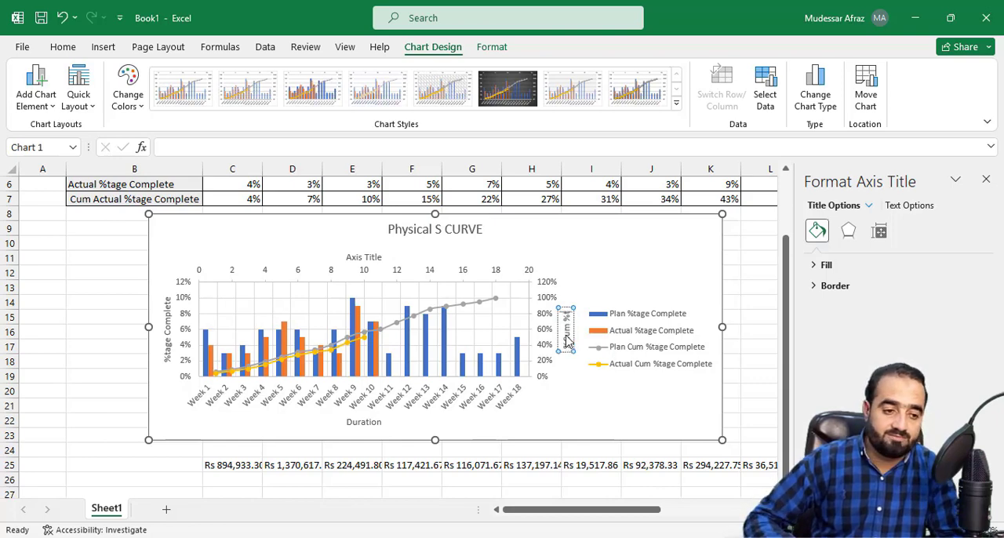
pyautogui.write('omplete')
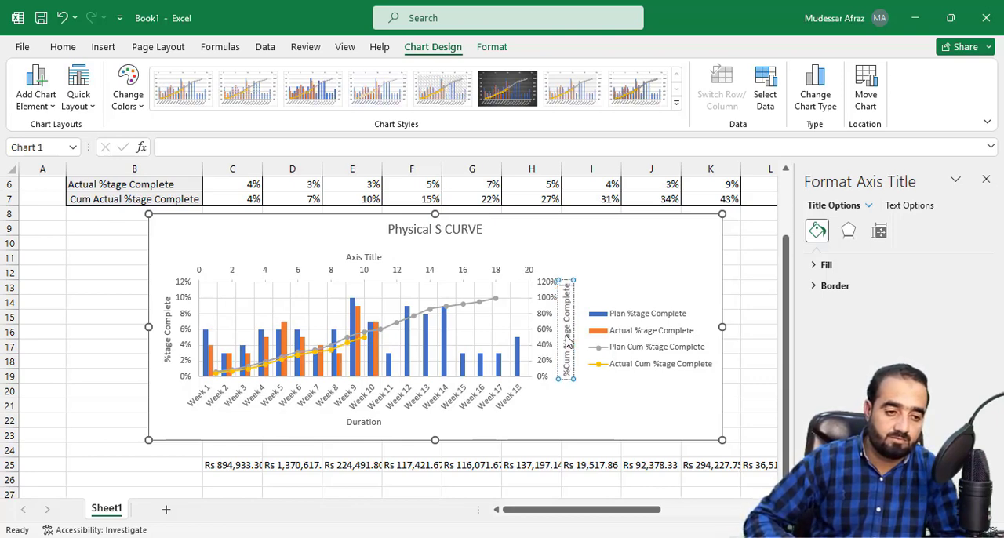
pyautogui.click(83, 362)
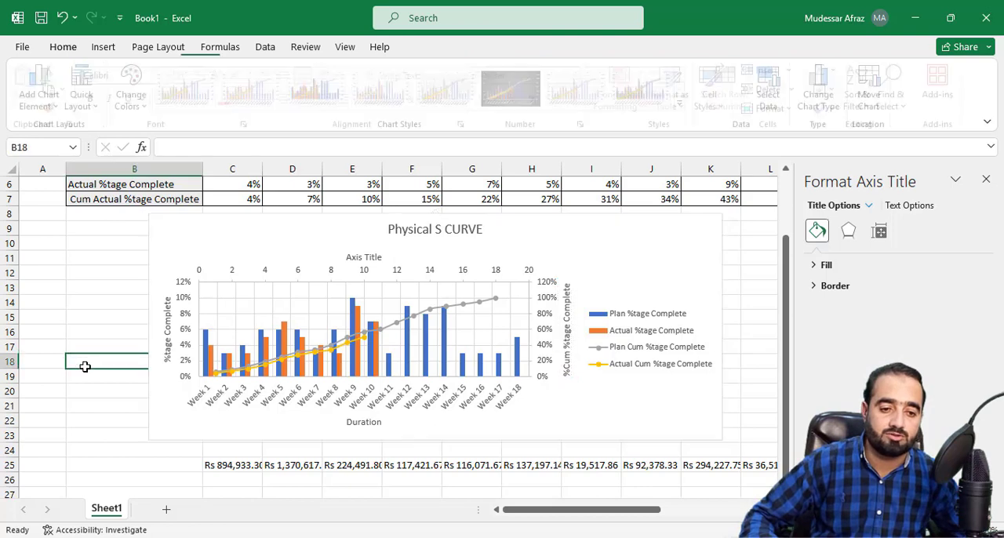
pyautogui.click(553, 393)
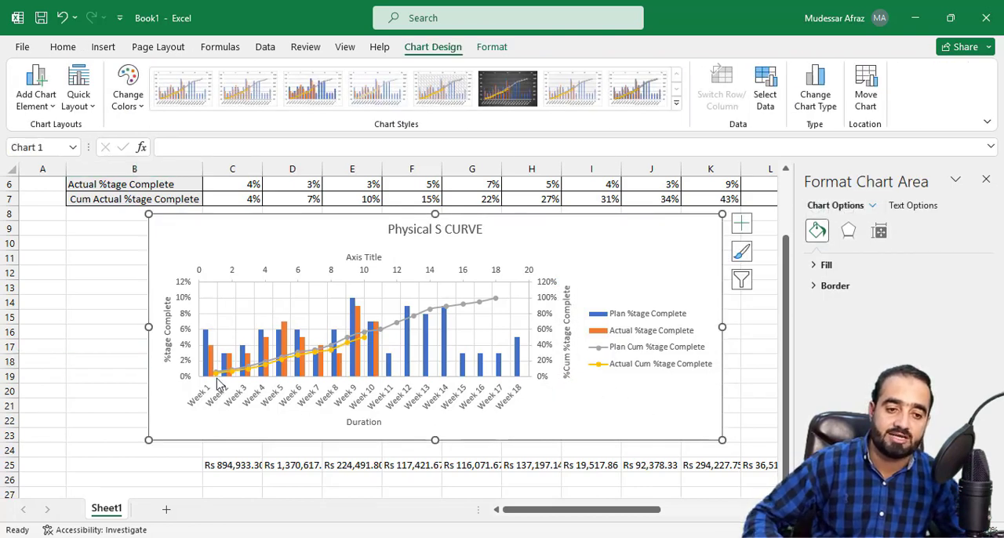
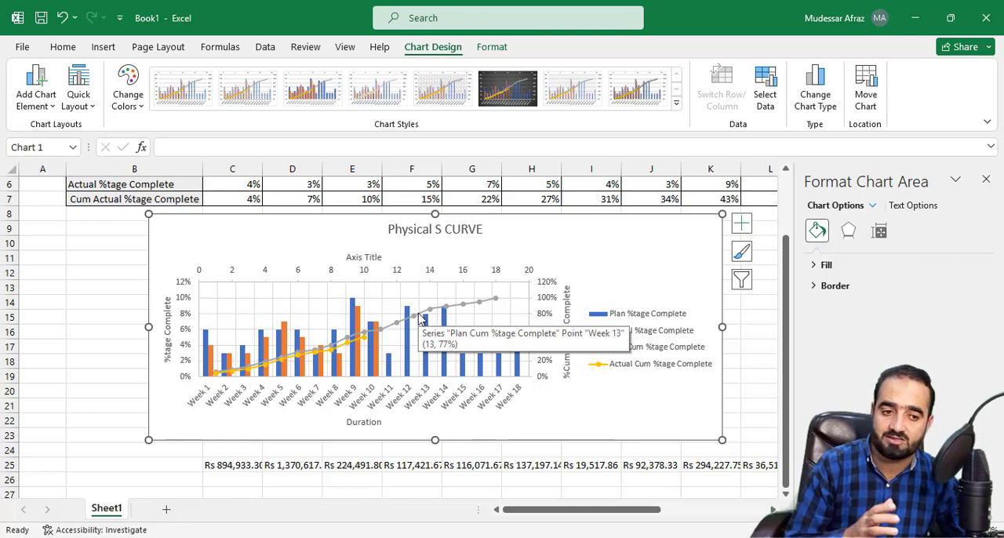
# Step: Close the Format Chart Area pane
pyautogui.click(988, 179)
pyautogui.scroll(-2, 443, 328)
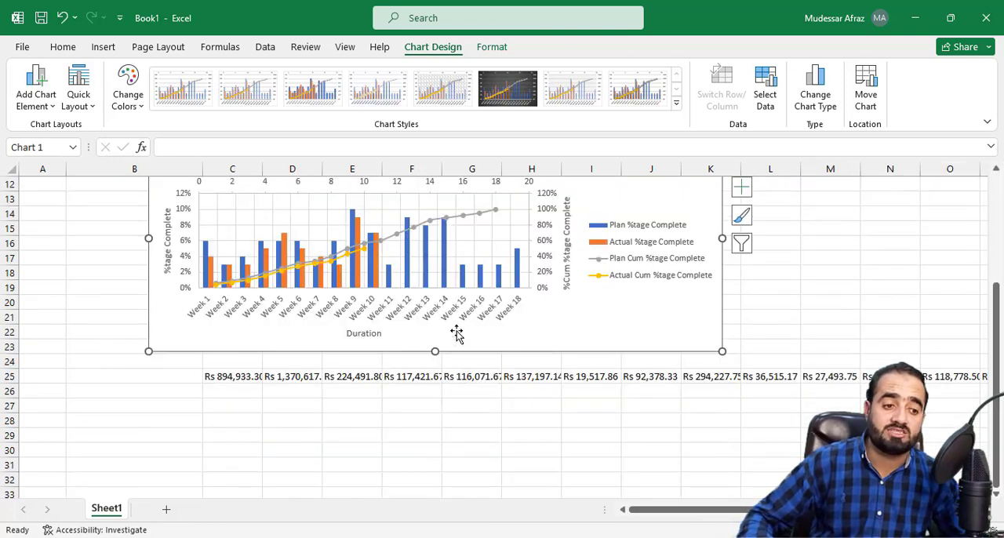
pyautogui.scroll(4, 458, 333)
pyautogui.scroll(-1, 458, 335)
pyautogui.click(22, 46)
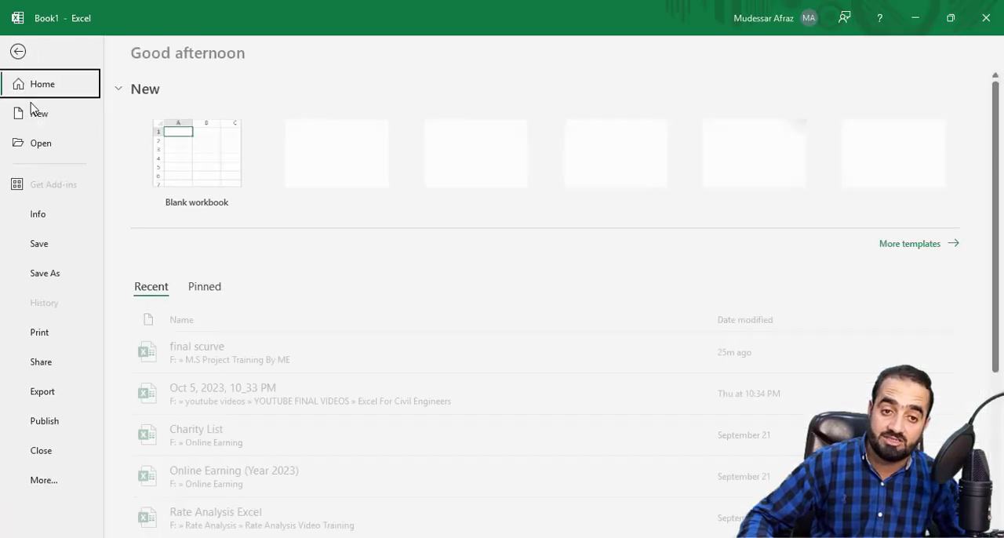
pyautogui.press('Escape')
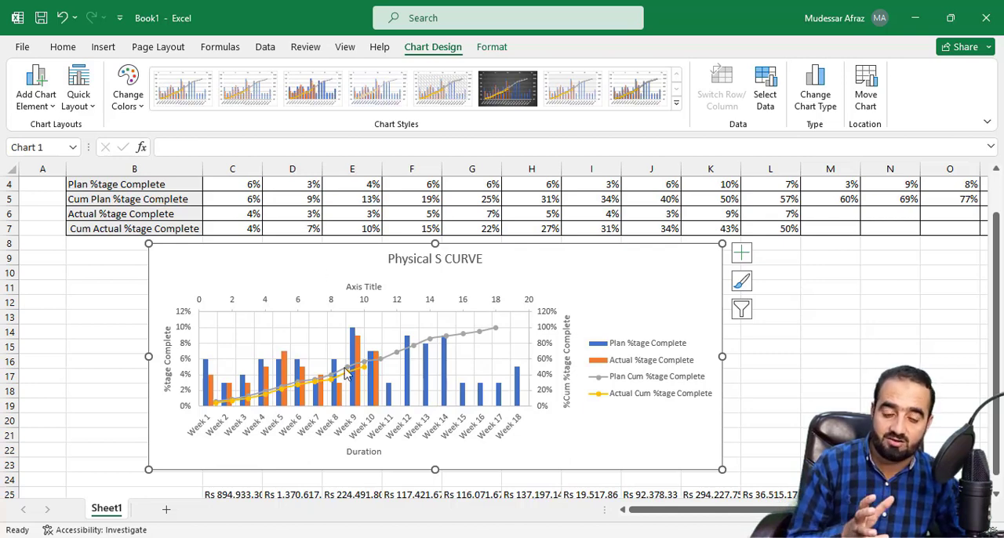
pyautogui.moveTo(346, 374)
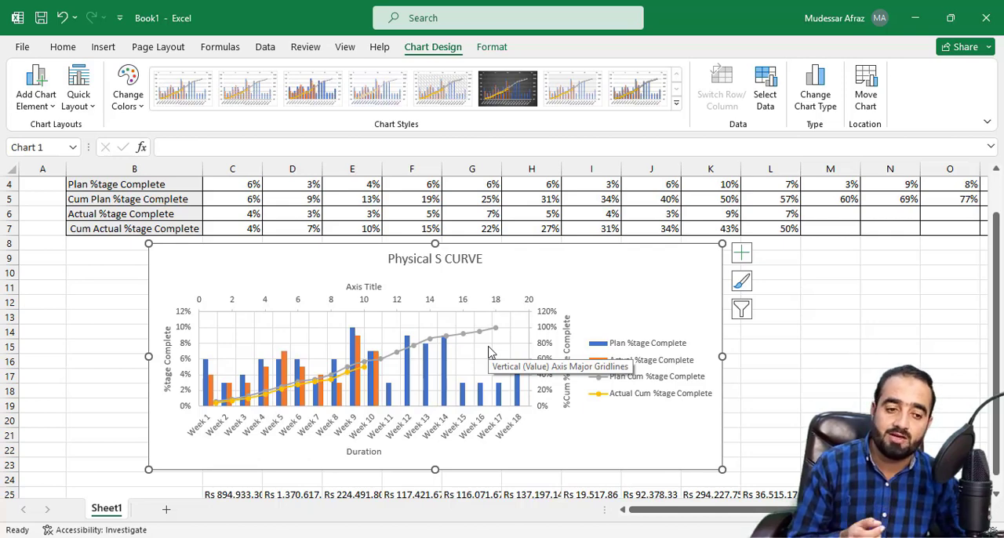
pyautogui.scroll(-3, 487, 354)
pyautogui.scroll(2, 471, 369)
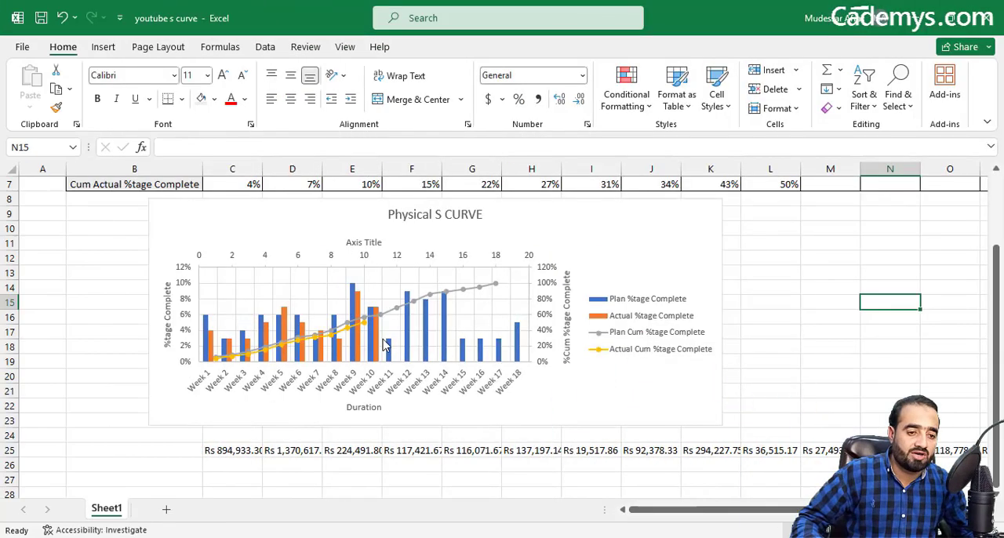
pyautogui.scroll(2, 396, 345)
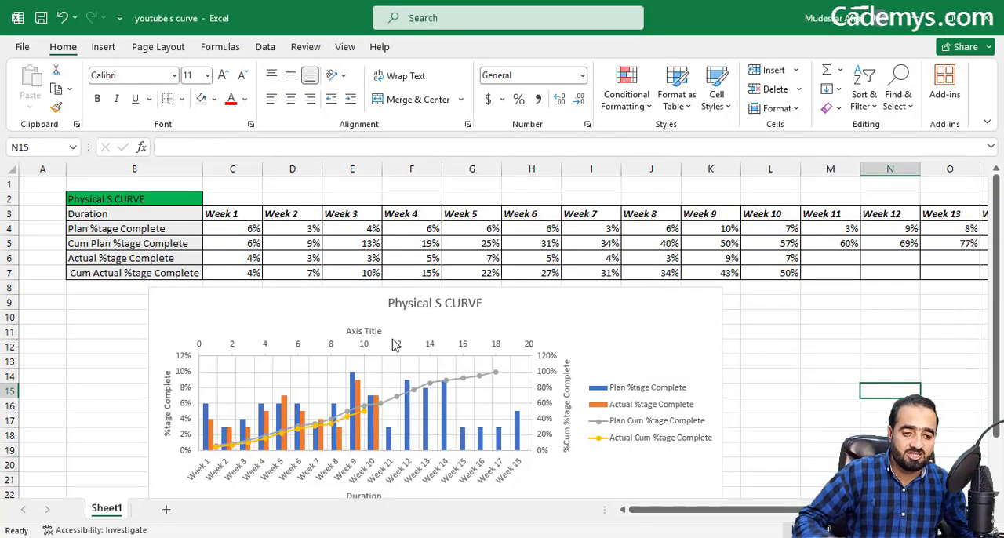
# Step: Widen columns C to T so that the weekly cost amounts in row 25 fit fully
pyautogui.scroll(-3, 396, 345)
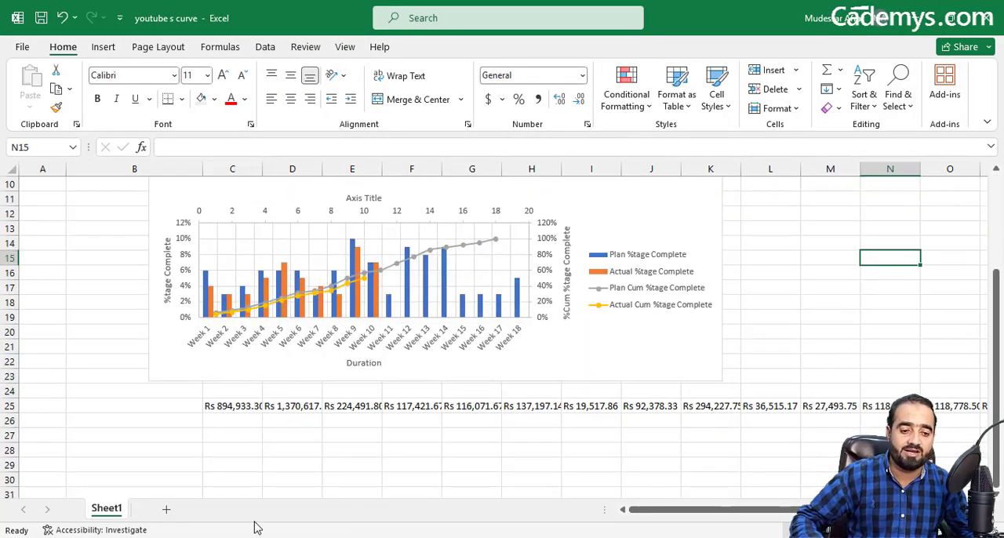
pyautogui.moveTo(690, 516); pyautogui.dragTo(655, 518)
pyautogui.moveTo(240, 409); pyautogui.dragTo(910, 407)
pyautogui.moveTo(922, 163); pyautogui.dragTo(954, 184)
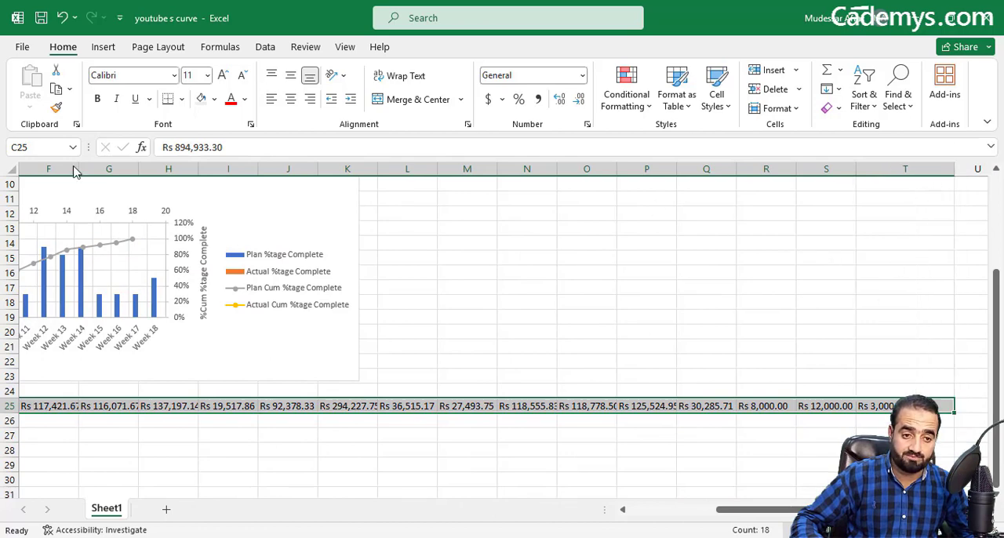
pyautogui.moveTo(739, 510); pyautogui.dragTo(650, 517)
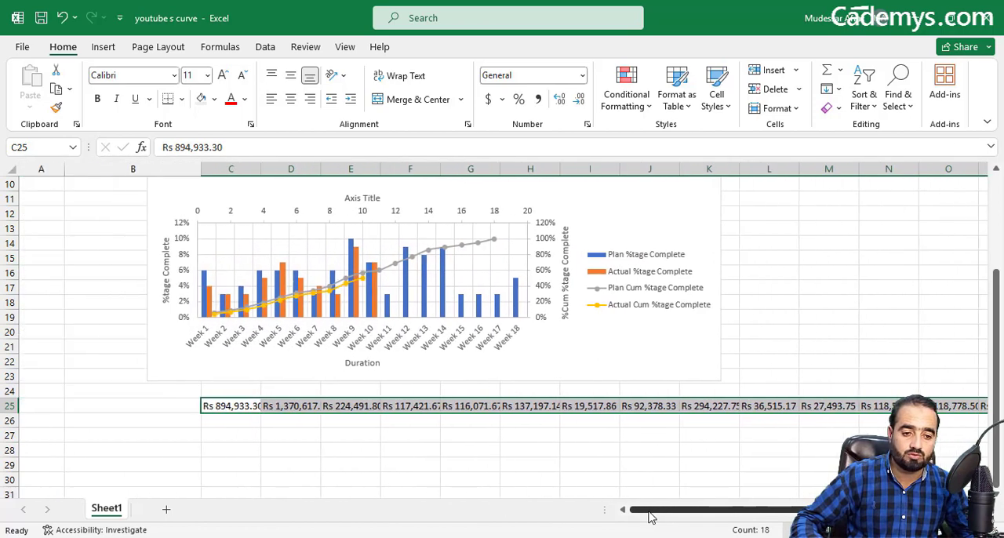
pyautogui.moveTo(228, 170); pyautogui.dragTo(876, 182)
pyautogui.moveTo(800, 510); pyautogui.dragTo(696, 515)
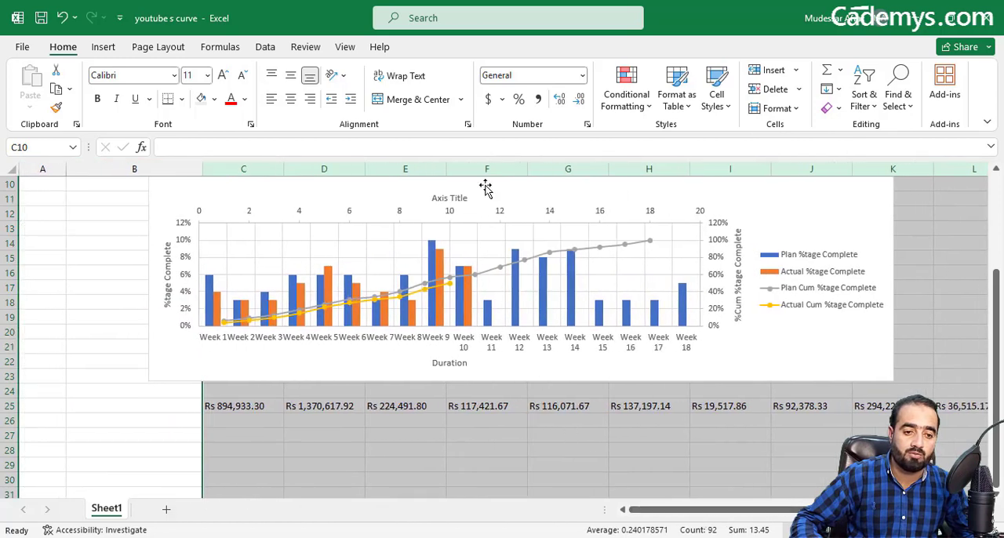
# Step: Move the weekly cost amounts from C25:T25 down two rows to start at C27
pyautogui.scroll(3, 387, 332)
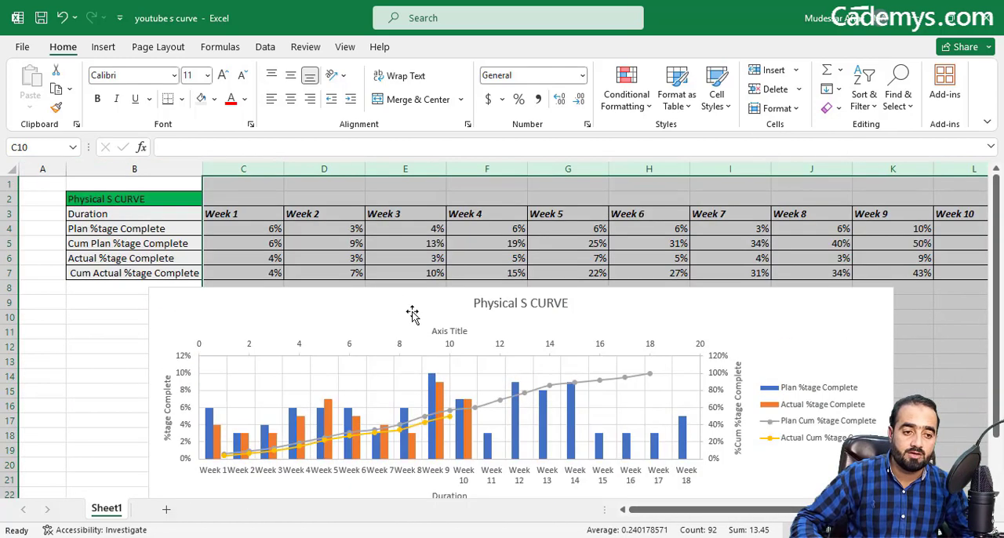
pyautogui.scroll(-5, 471, 345)
pyautogui.scroll(4, 385, 255)
pyautogui.scroll(-3, 298, 232)
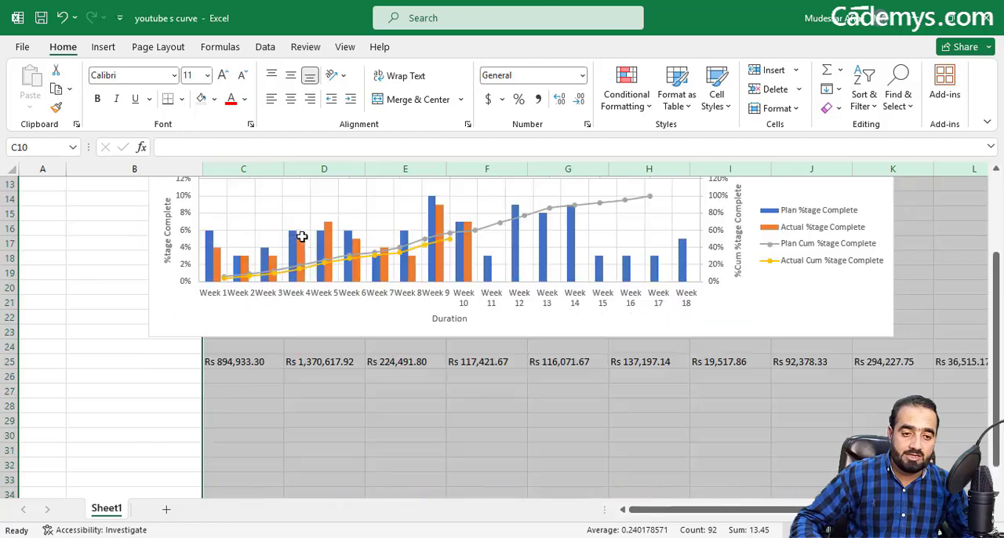
pyautogui.click(254, 378)
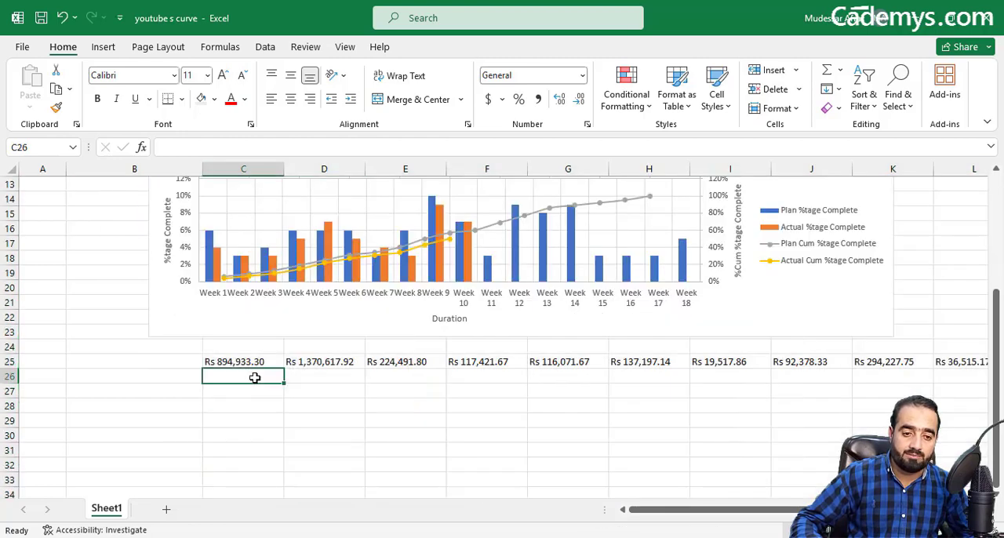
pyautogui.moveTo(253, 365); pyautogui.dragTo(863, 397)
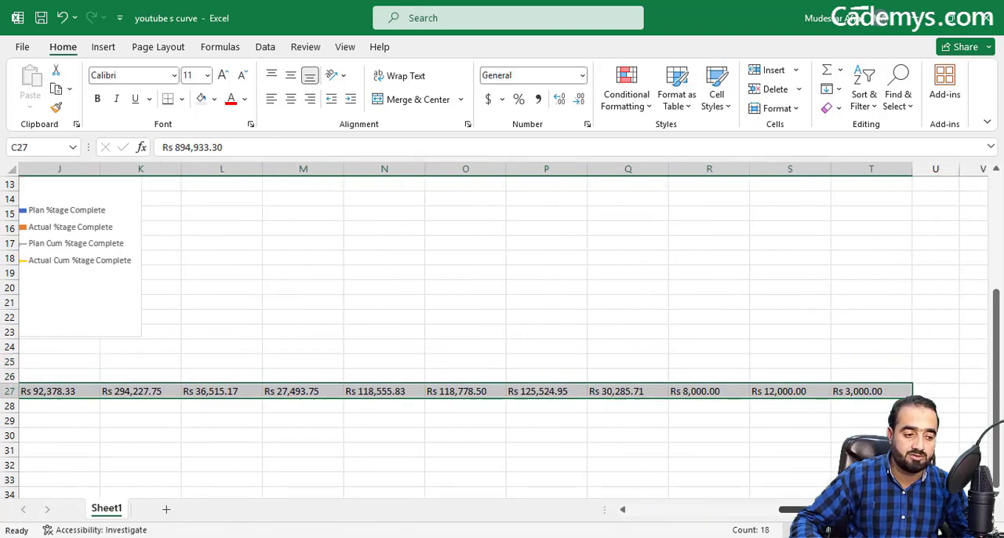
pyautogui.hscroll(-10, 502, 329)
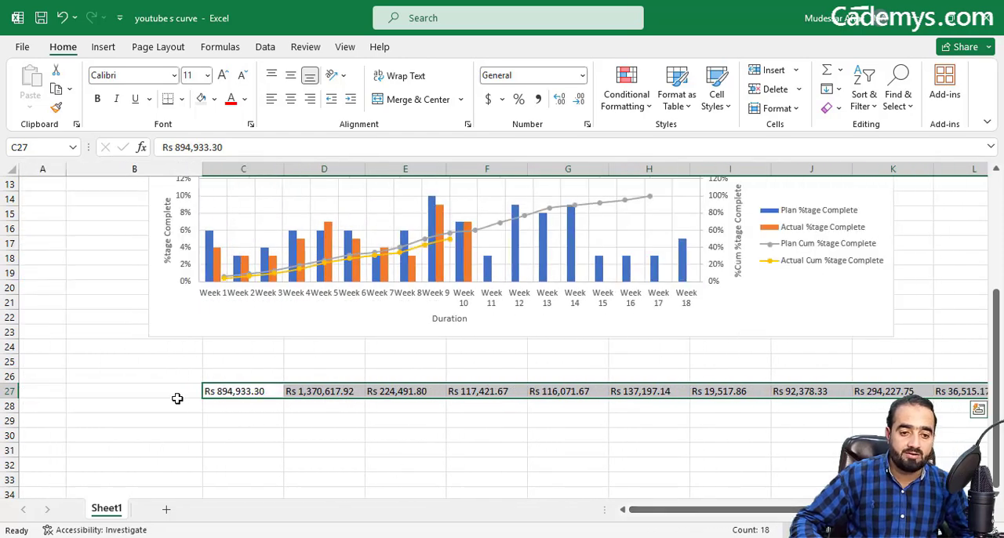
# Step: Enter the label "Financial S CURVE" in B26 and "Duration" in B27
pyautogui.click(169, 390)
pyautogui.click(165, 375)
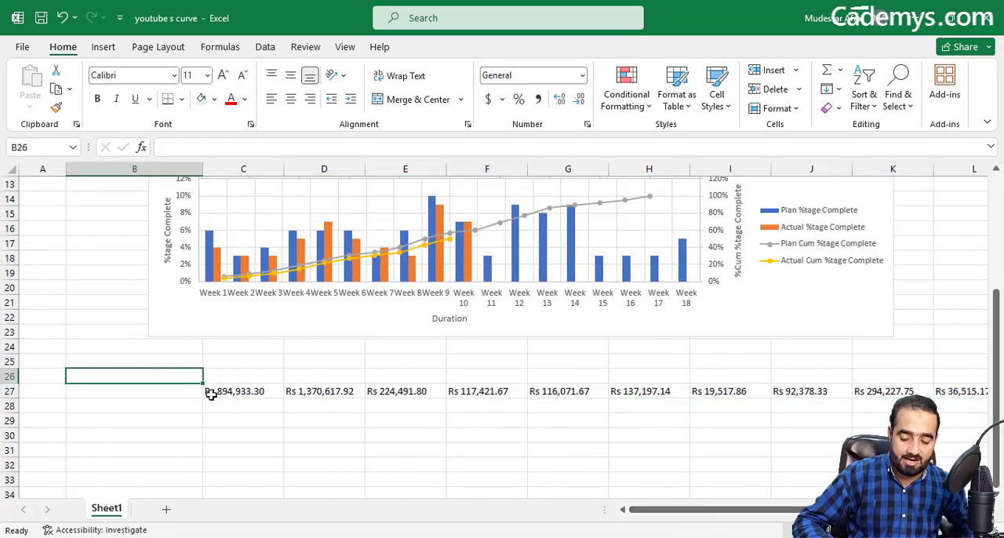
pyautogui.write('Finan')
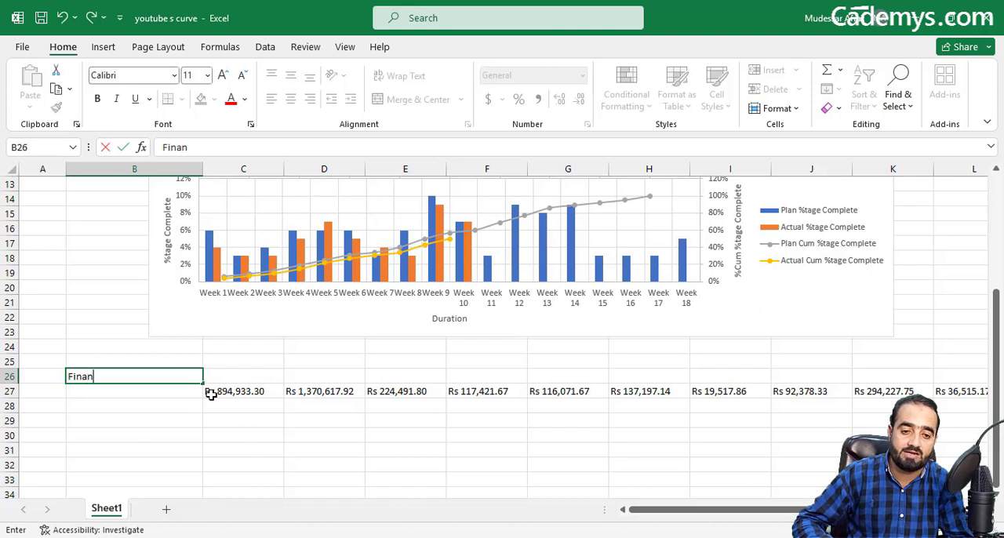
pyautogui.write('cial S CURVE')
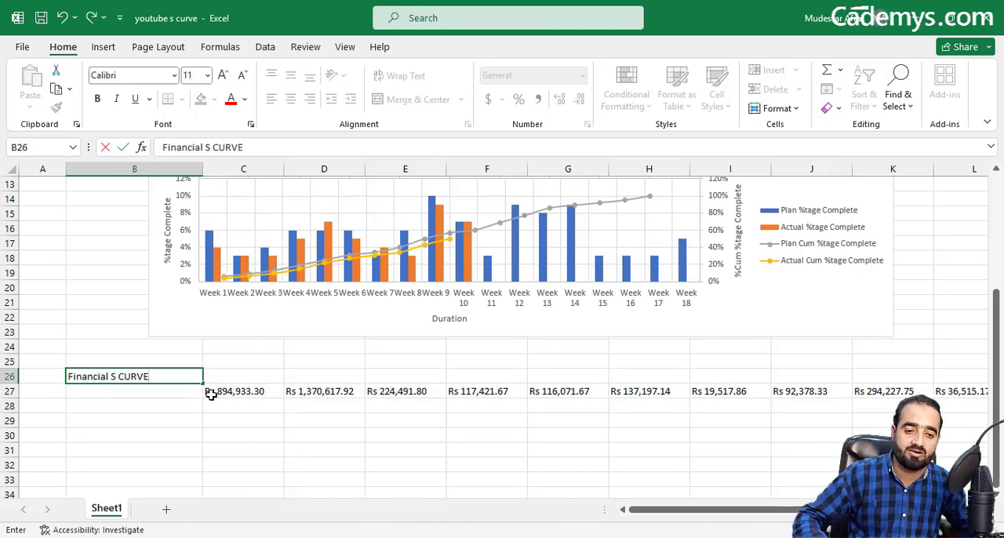
pyautogui.click(176, 398)
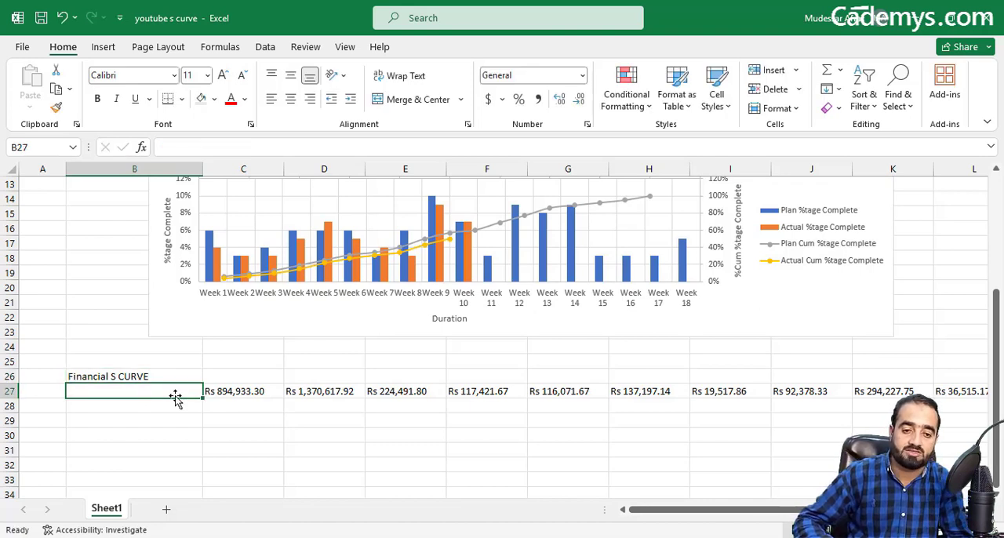
pyautogui.write('Dura')
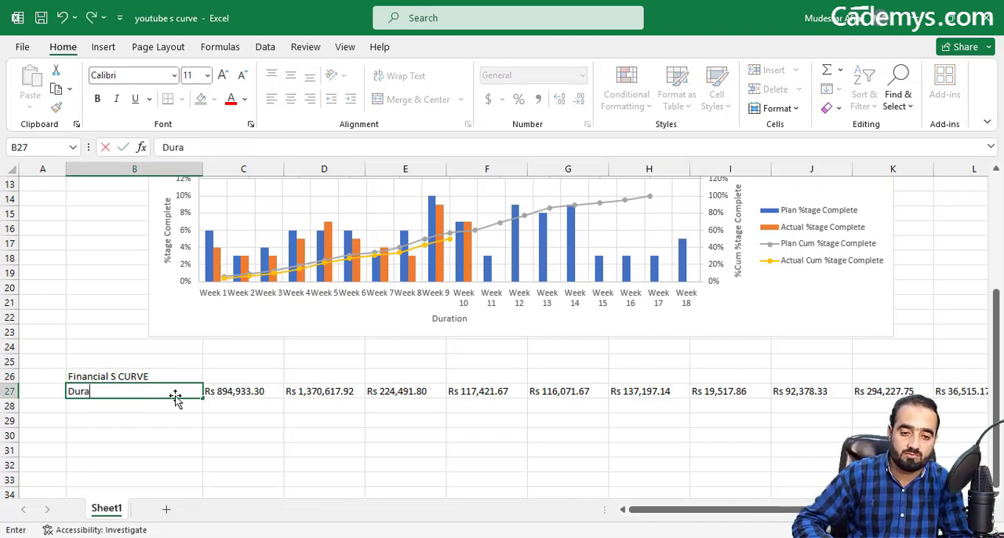
pyautogui.write('tion')
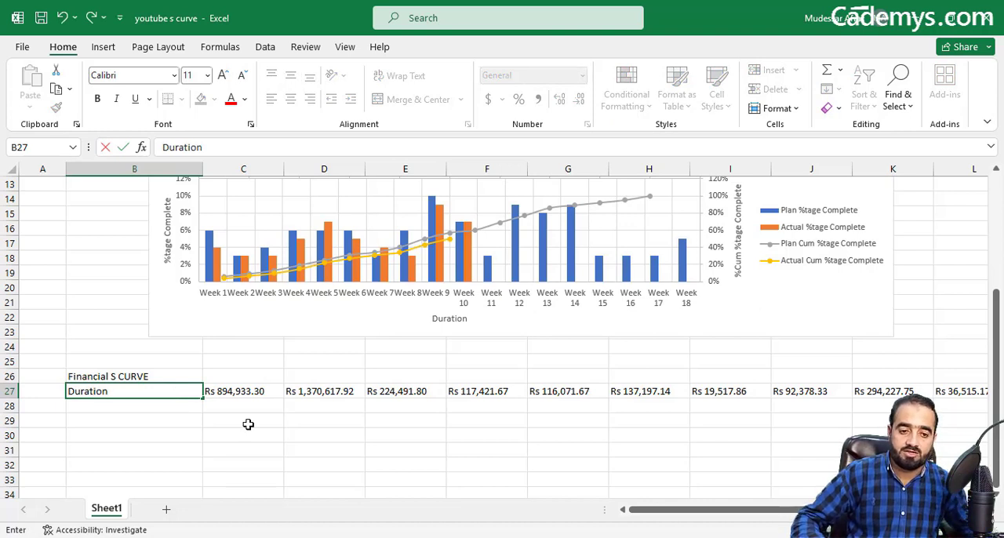
pyautogui.click(250, 453)
# Step: Move the Financial S CURVE and Duration labels up one row to B25:B26
pyautogui.click(124, 391)
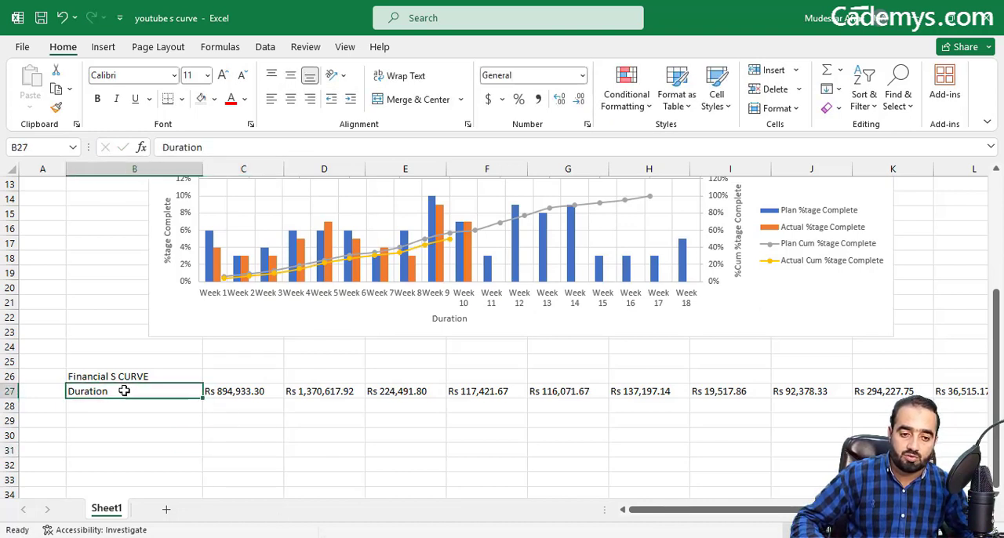
pyautogui.click(145, 377)
pyautogui.click(130, 395)
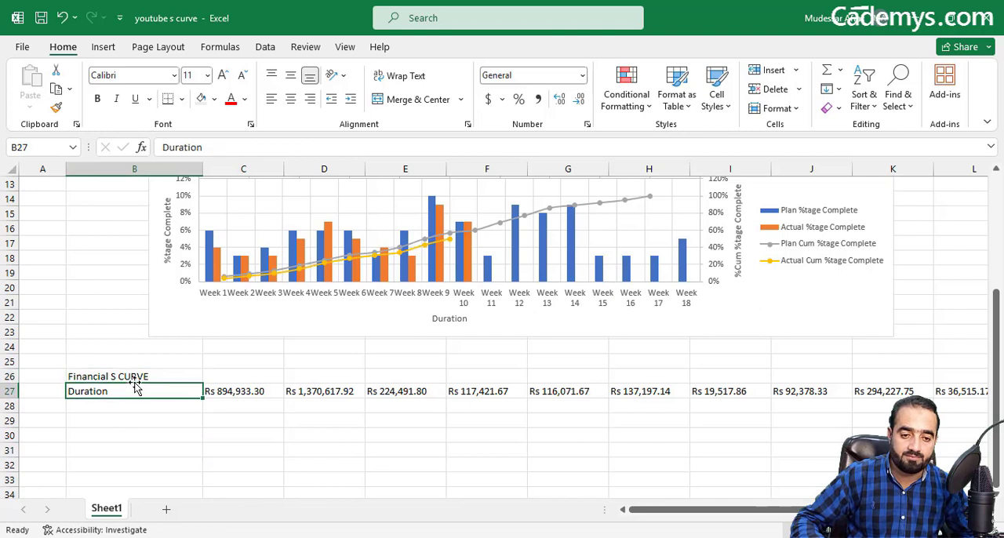
pyautogui.moveTo(134, 378)
pyautogui.mouseDown()
pyautogui.moveTo(135, 390)
pyautogui.moveTo(142, 371)
pyautogui.mouseUp()
pyautogui.click(229, 377)
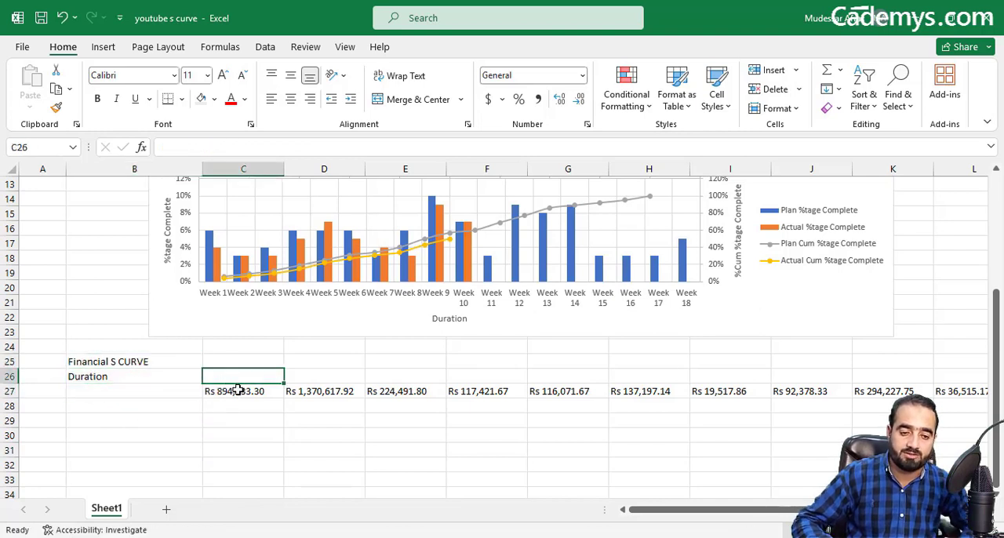
# Step: Copy the Week 1 to Week 18 headings from row 3 and paste them as values starting at C25
pyautogui.scroll(4, 237, 390)
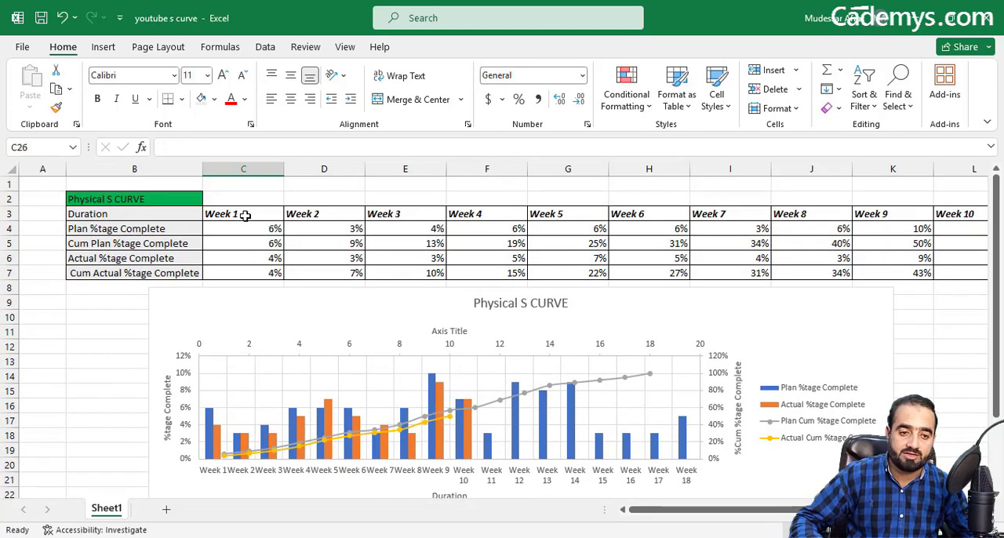
pyautogui.moveTo(244, 216); pyautogui.dragTo(821, 214)
pyautogui.rightClick(820, 214)
pyautogui.click(851, 85)
pyautogui.hscroll(-6, 856, 388)
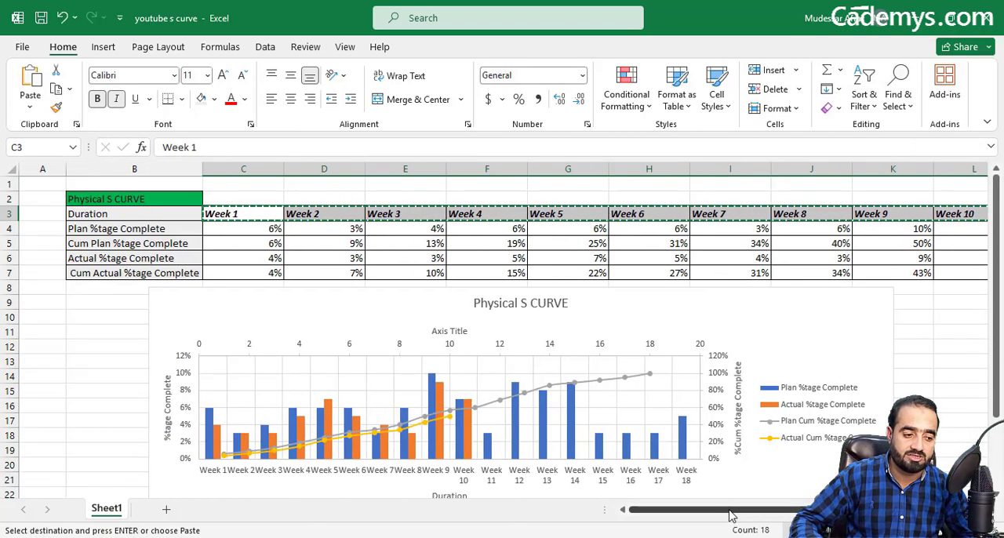
pyautogui.scroll(-5, 216, 389)
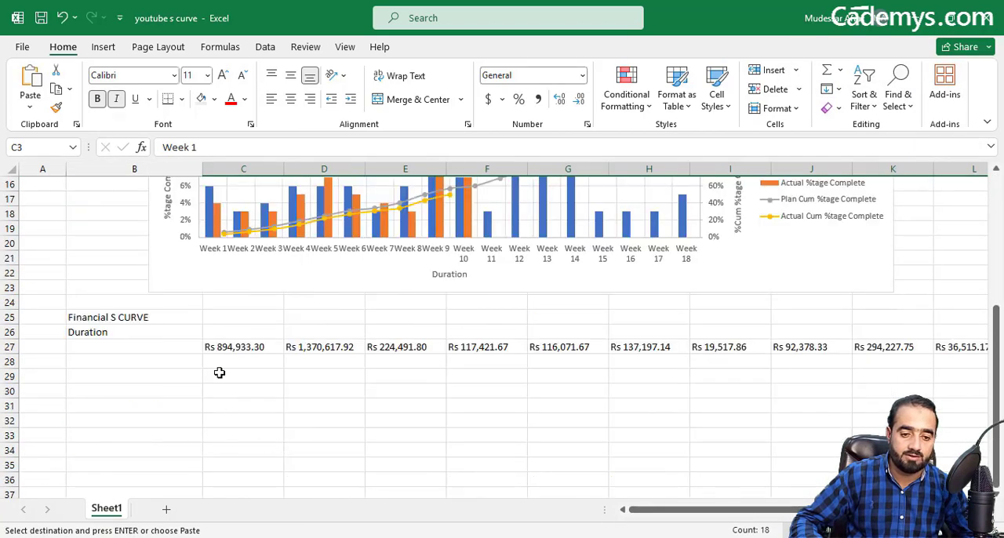
pyautogui.click(228, 315)
pyautogui.rightClick(230, 315)
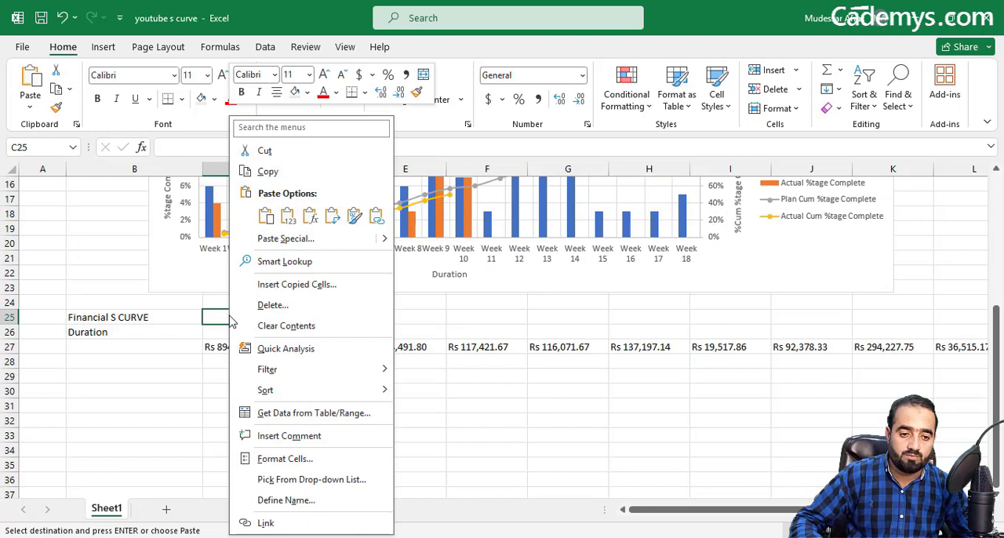
pyautogui.click(286, 216)
pyautogui.press('Escape')
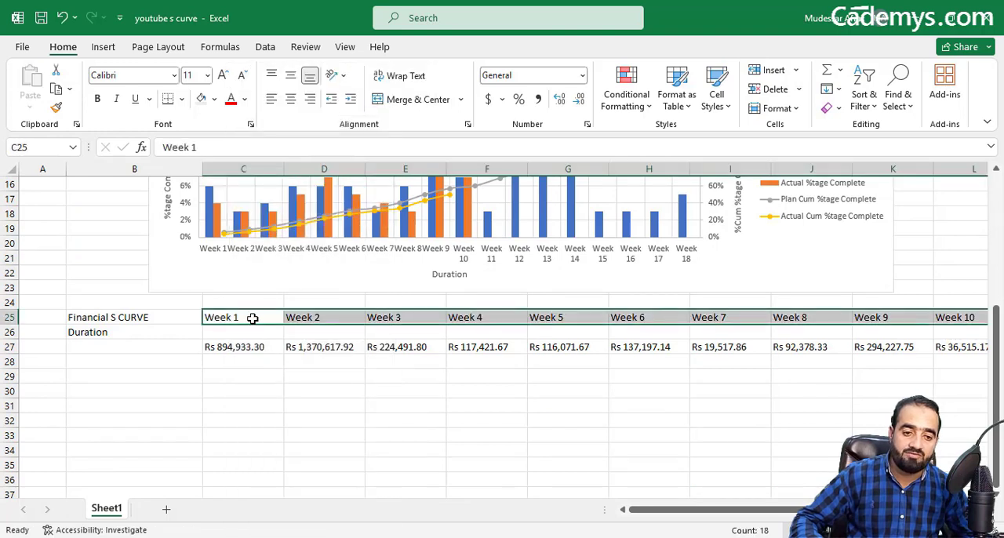
# Step: Move the pasted week headings down one row into row 26, beside Duration and directly above the costs
pyautogui.click(257, 347)
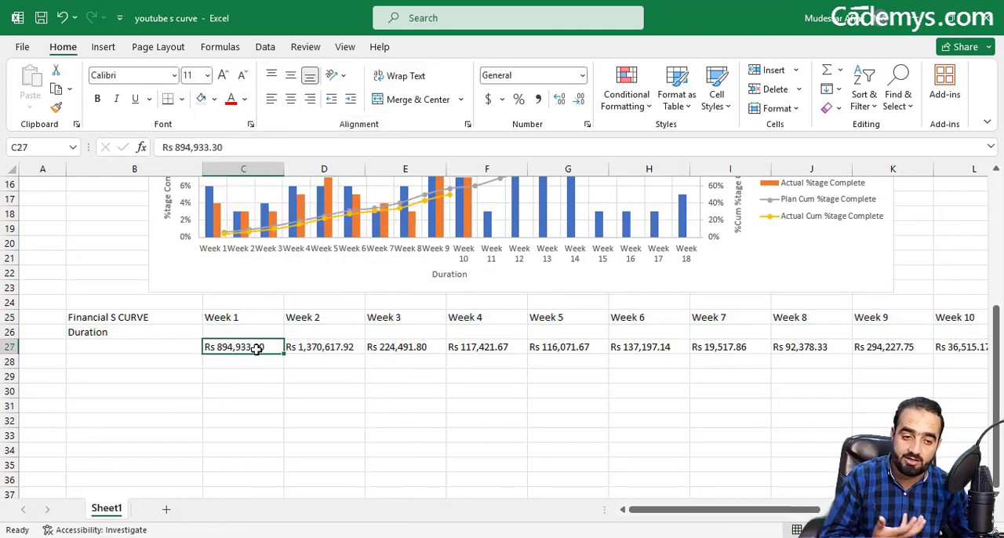
pyautogui.click(320, 315)
pyautogui.click(338, 347)
pyautogui.click(392, 317)
pyautogui.click(395, 346)
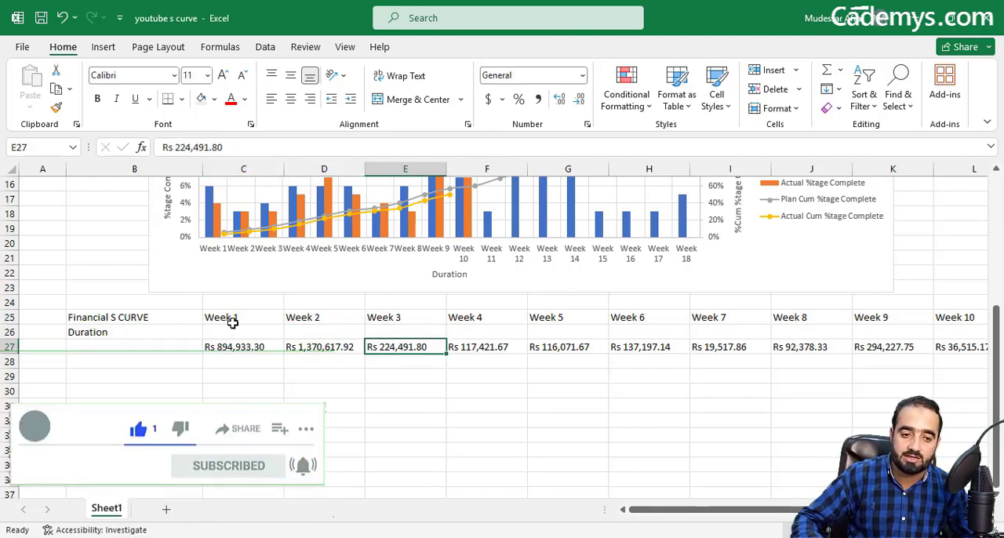
pyautogui.moveTo(229, 317); pyautogui.dragTo(907, 336)
pyautogui.moveTo(847, 511); pyautogui.dragTo(665, 512)
# Step: Enter the row label "Plan Cost" in B27, beside the weekly costs
pyautogui.click(104, 336)
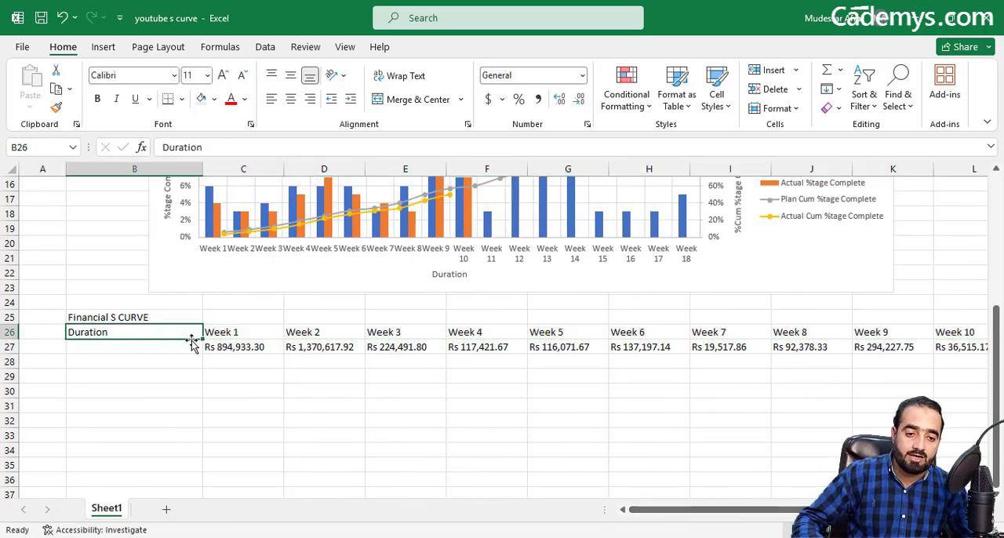
pyautogui.click(123, 318)
pyautogui.click(124, 333)
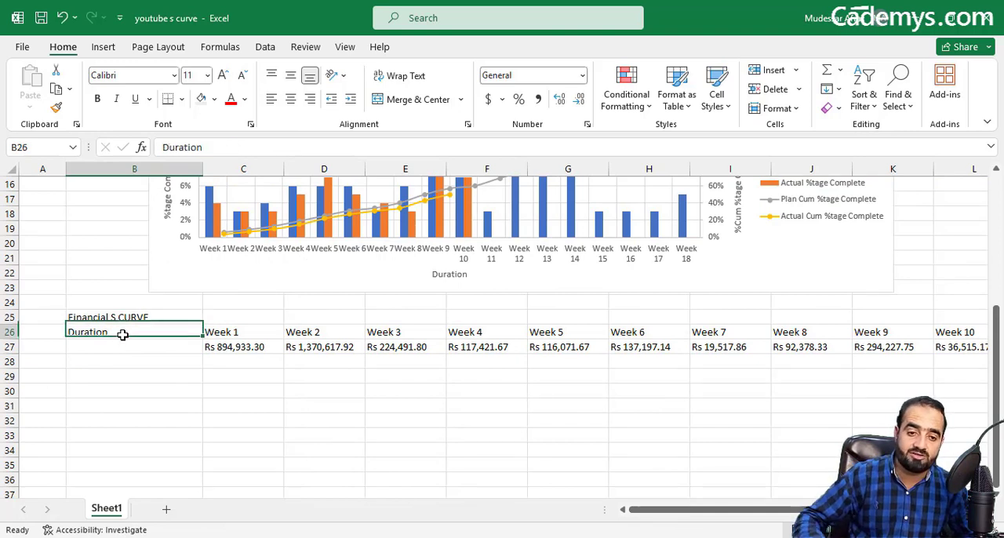
pyautogui.click(173, 350)
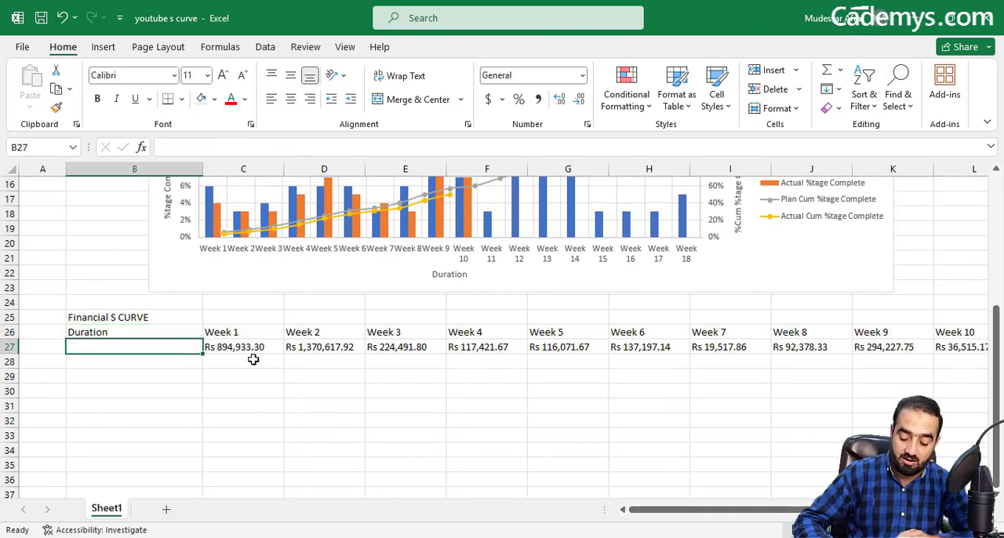
pyautogui.write('Plan Cost')
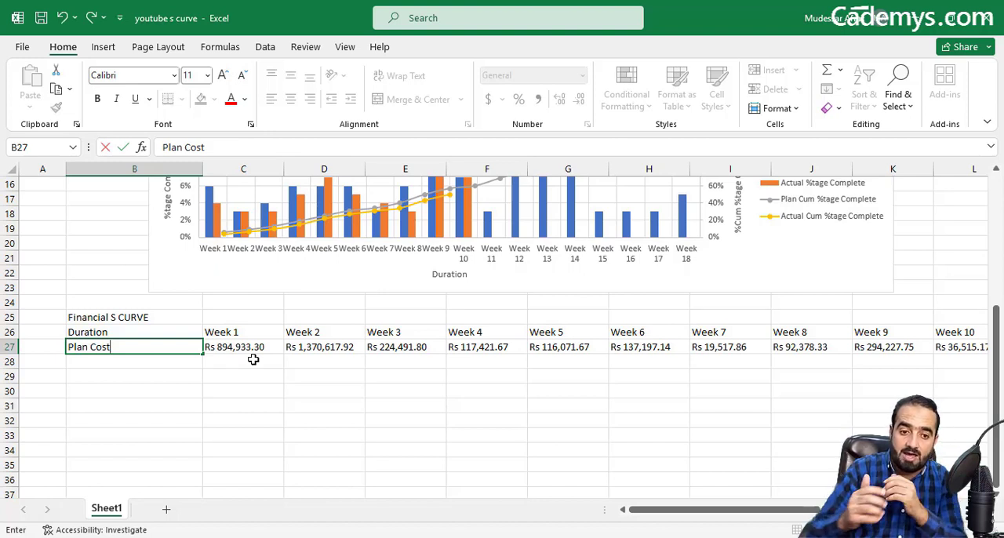
pyautogui.press('Return')
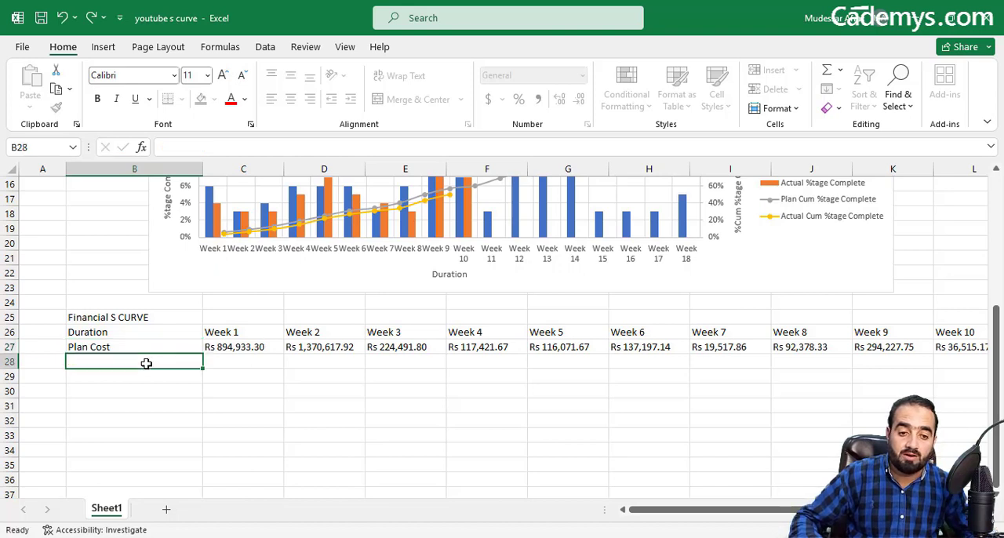
# Step: Remove the "Rs" prefix from the Week 1 and Week 2 plan costs in C27 and D27, leaving plain numbers
pyautogui.click(217, 347)
pyautogui.doubleClick(219, 347)
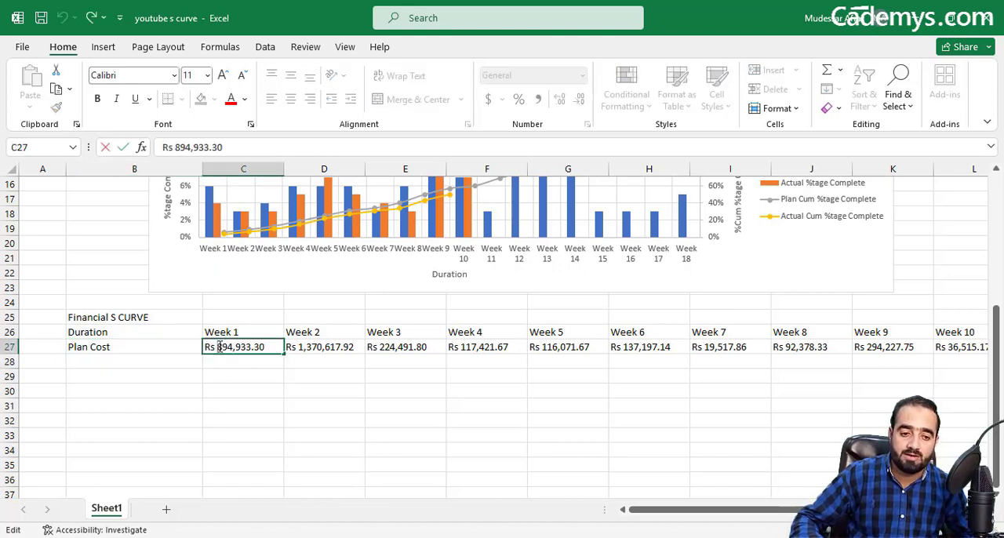
pyautogui.doubleClick(208, 348)
pyautogui.press('BackSpace')
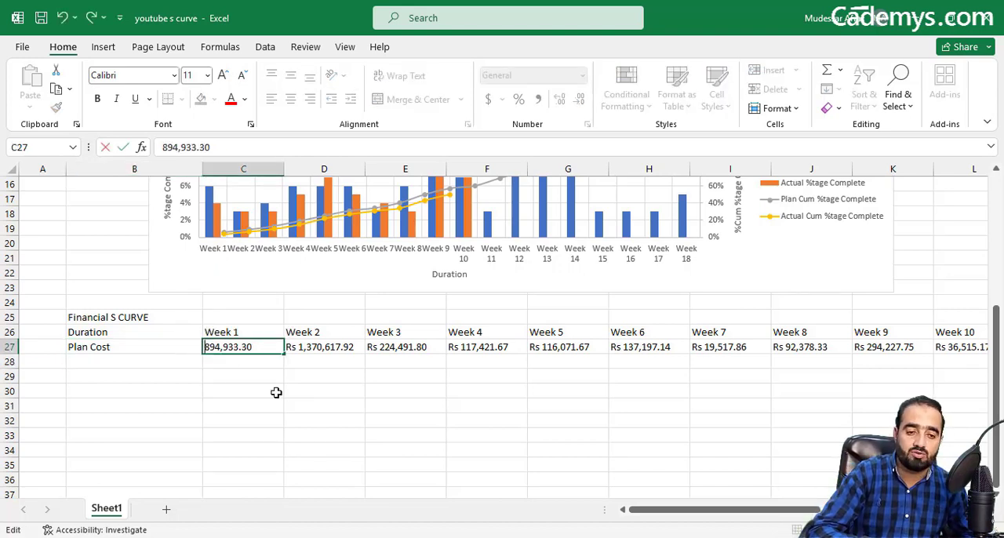
pyautogui.click(271, 391)
pyautogui.doubleClick(303, 347)
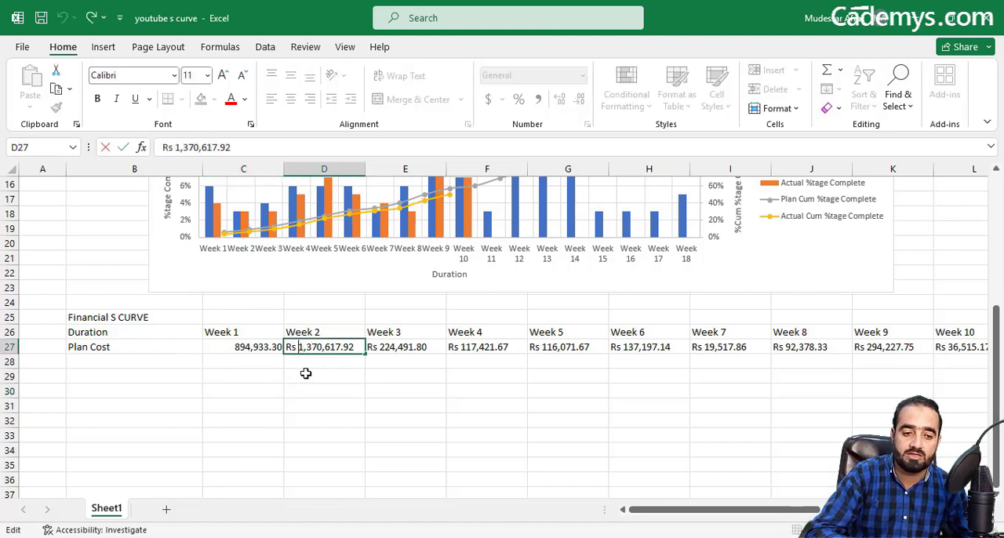
pyautogui.press('BackSpace')
pyautogui.press('BackSpace')
pyautogui.press('BackSpace')
pyautogui.click(312, 363)
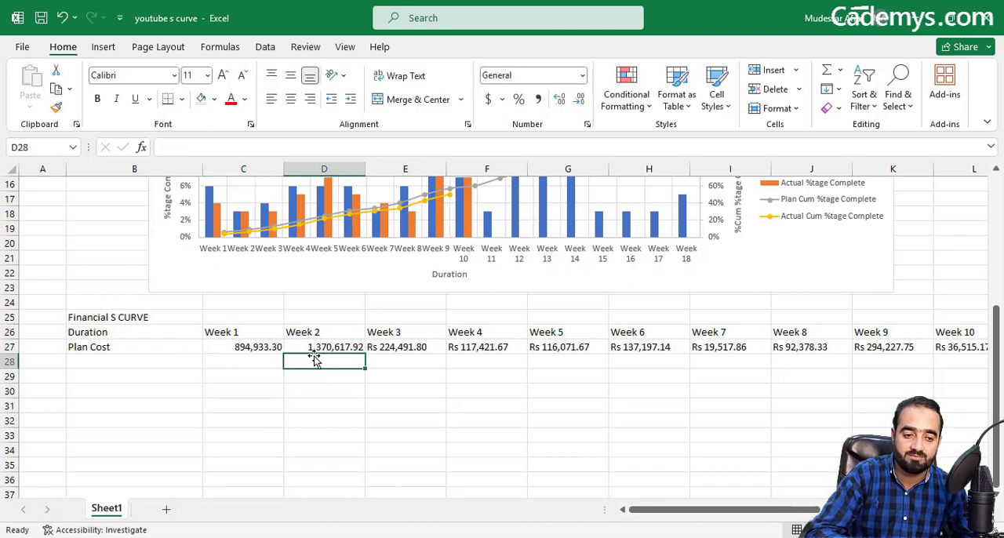
# Step: Remove the "Rs" prefix from the Week 3 and Week 4 plan costs in E27 and F27
pyautogui.click(403, 347)
pyautogui.doubleClick(376, 348)
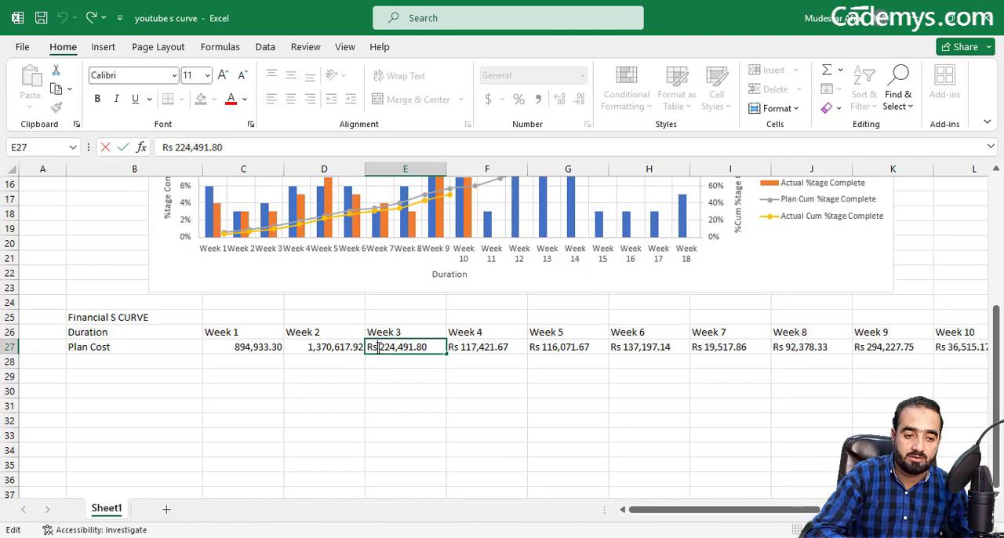
pyautogui.doubleClick(378, 347)
pyautogui.press('BackSpace')
pyautogui.click(465, 352)
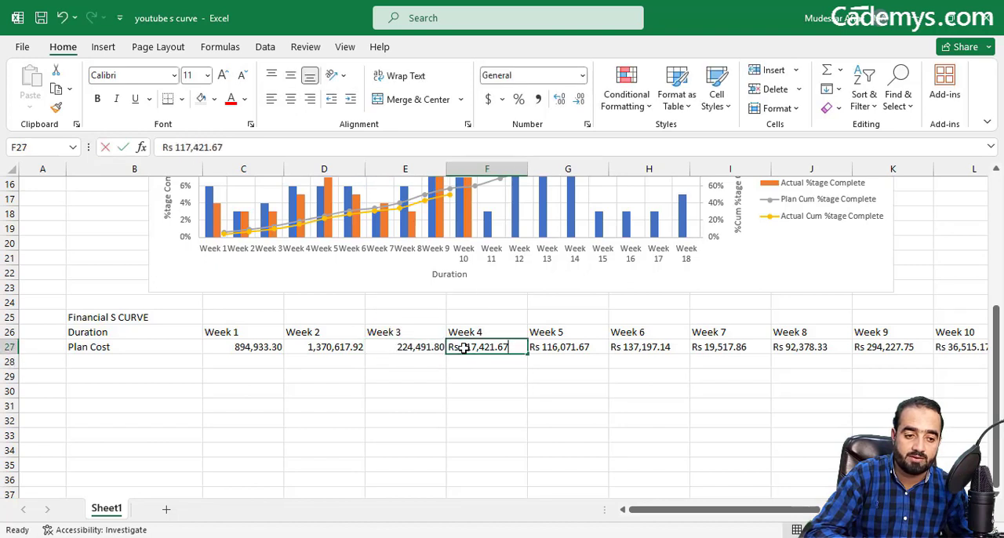
pyautogui.doubleClick(464, 348)
pyautogui.press('BackSpace')
pyautogui.press('BackSpace')
pyautogui.press('BackSpace')
pyautogui.click(484, 378)
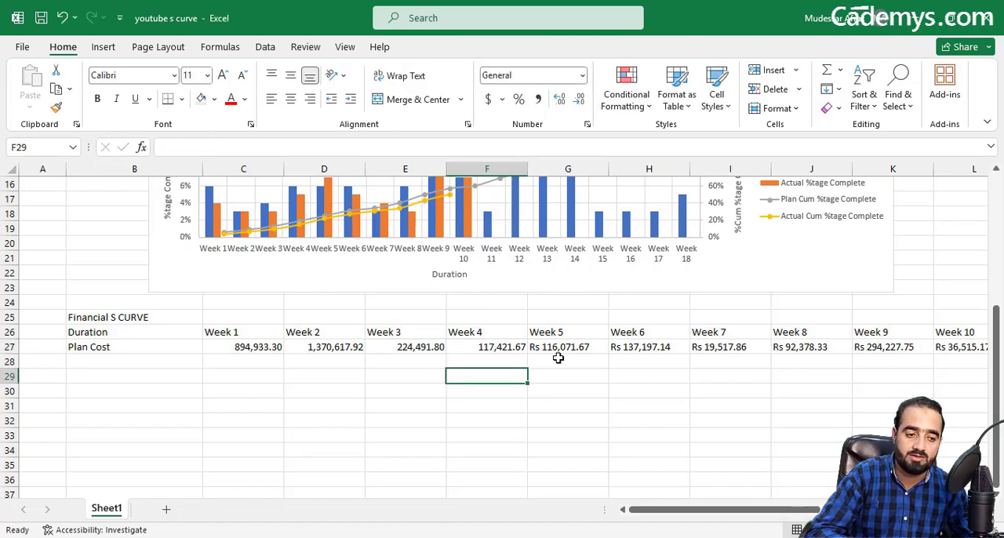
# Step: Remove the "Rs" prefix from the Week 5 plan cost in G27
pyautogui.doubleClick(544, 347)
pyautogui.press('BackSpace')
pyautogui.press('BackSpace')
pyautogui.press('BackSpace')
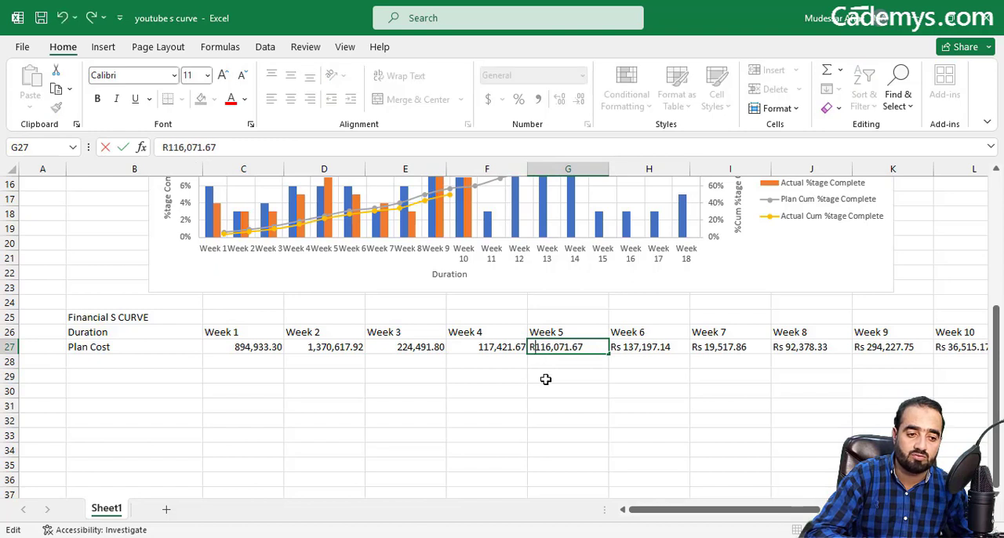
pyautogui.click(545, 376)
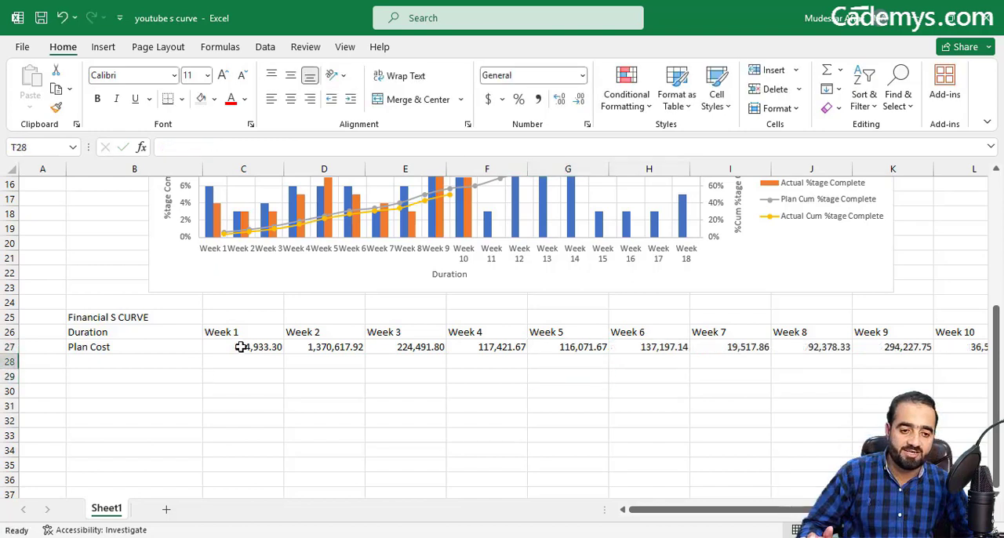
pyautogui.click(268, 390)
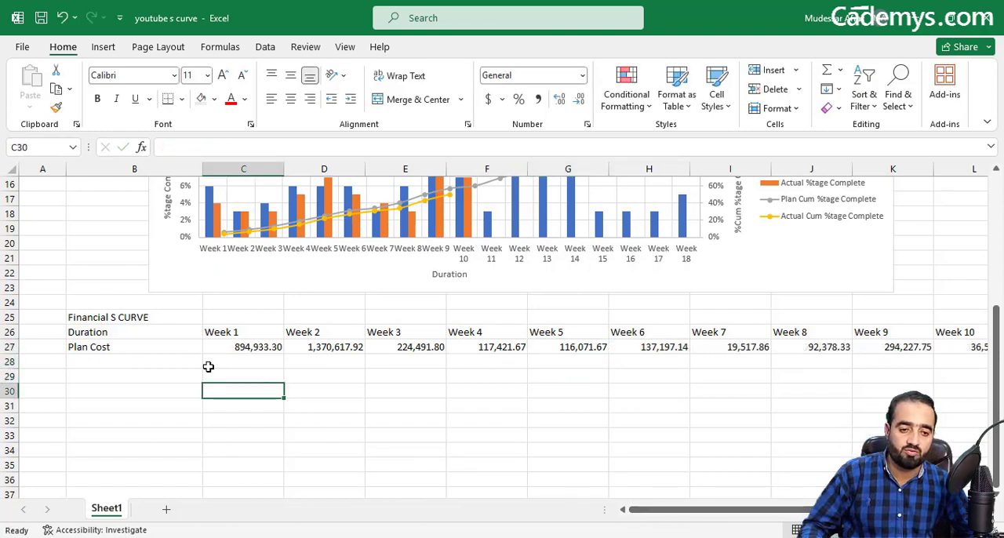
# Step: Enter the row label "Plan Cum Cost" in B28, below Plan Cost
pyautogui.click(114, 349)
pyautogui.click(120, 364)
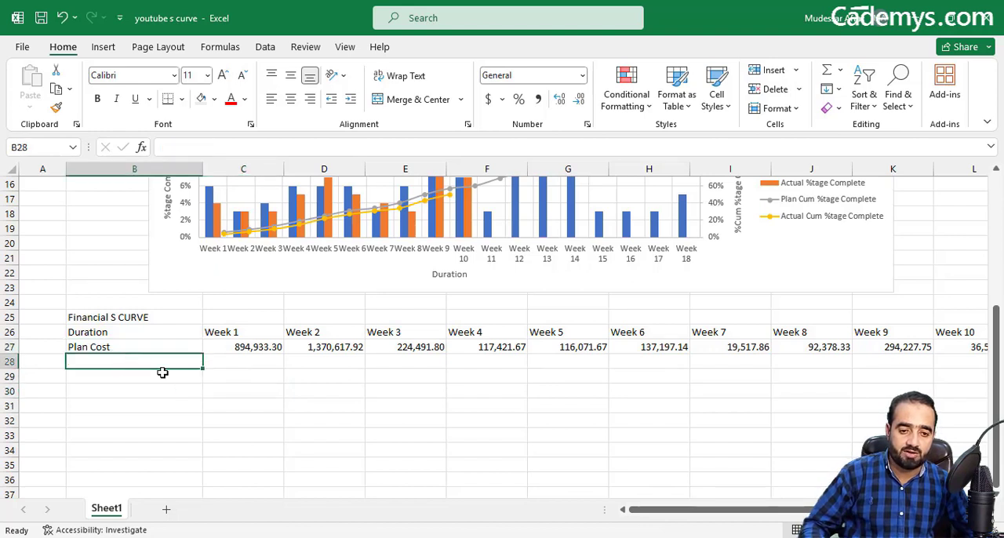
pyautogui.write('Plan ')
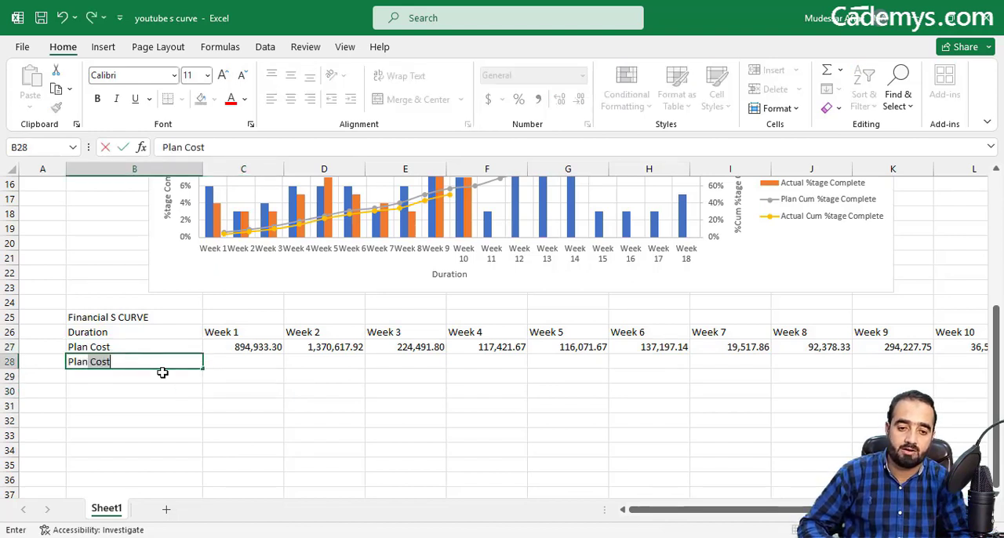
pyautogui.write('Cum C')
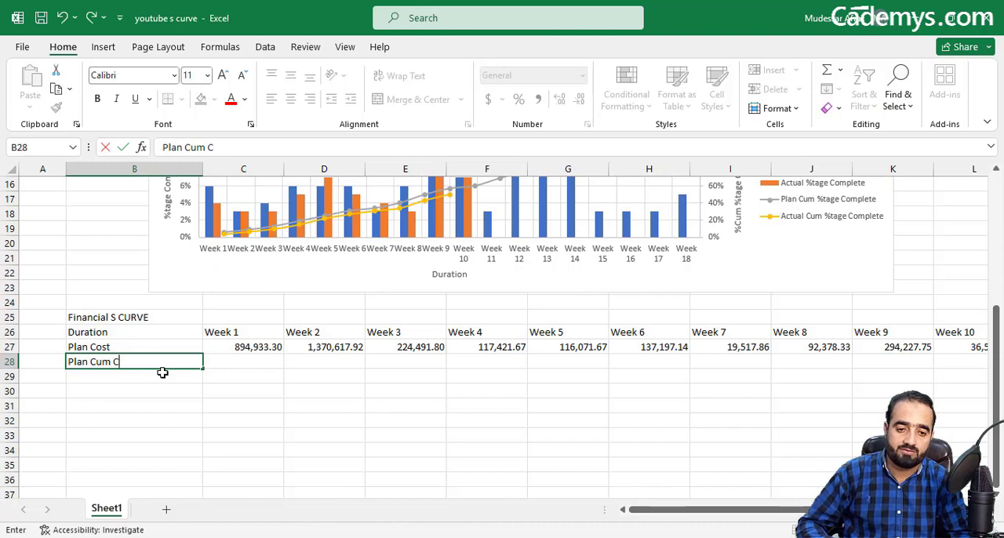
pyautogui.write('ost')
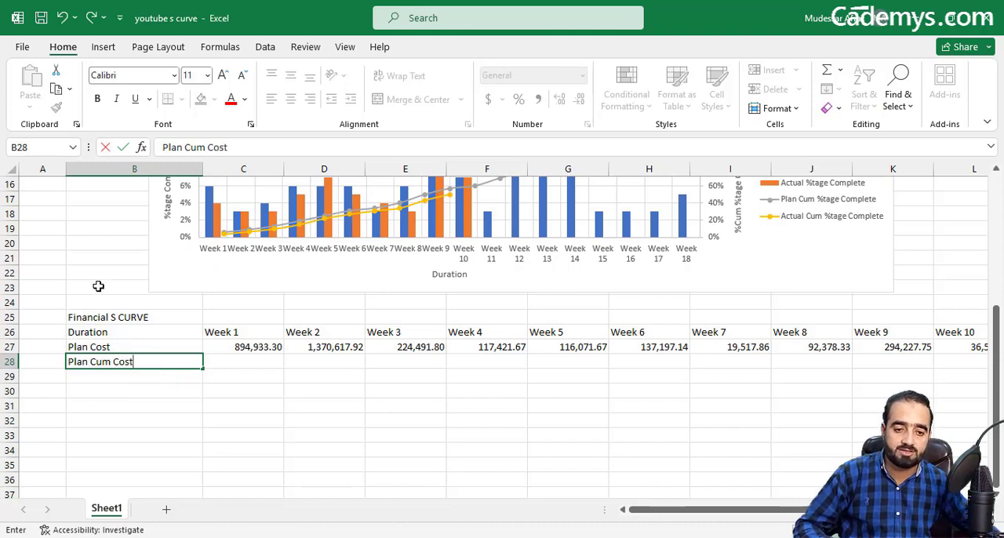
# Step: Enter the row labels "Actual Cost" in B29 and "Actual Cum Cost" in B30
pyautogui.click(123, 376)
pyautogui.write('A')
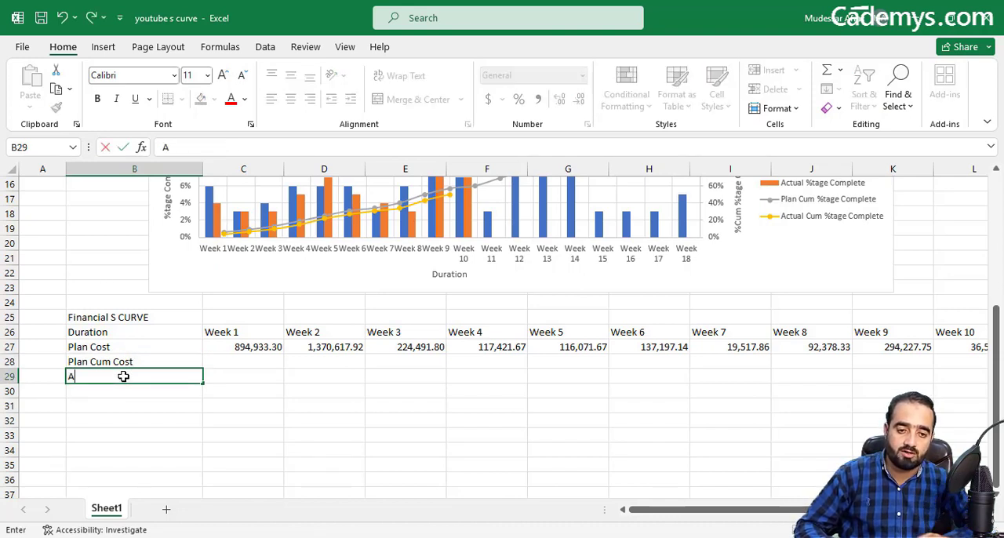
pyautogui.write('ctual')
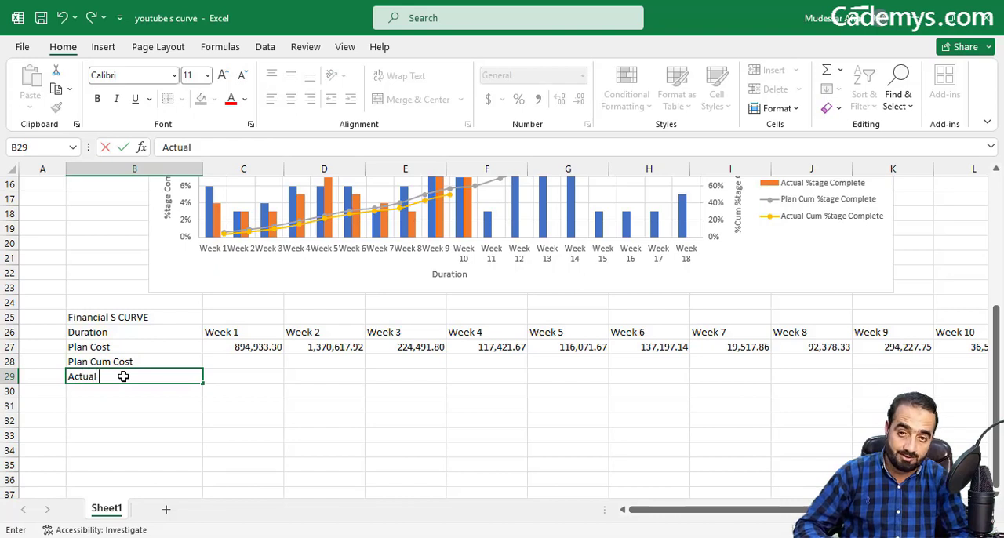
pyautogui.write(' Cost')
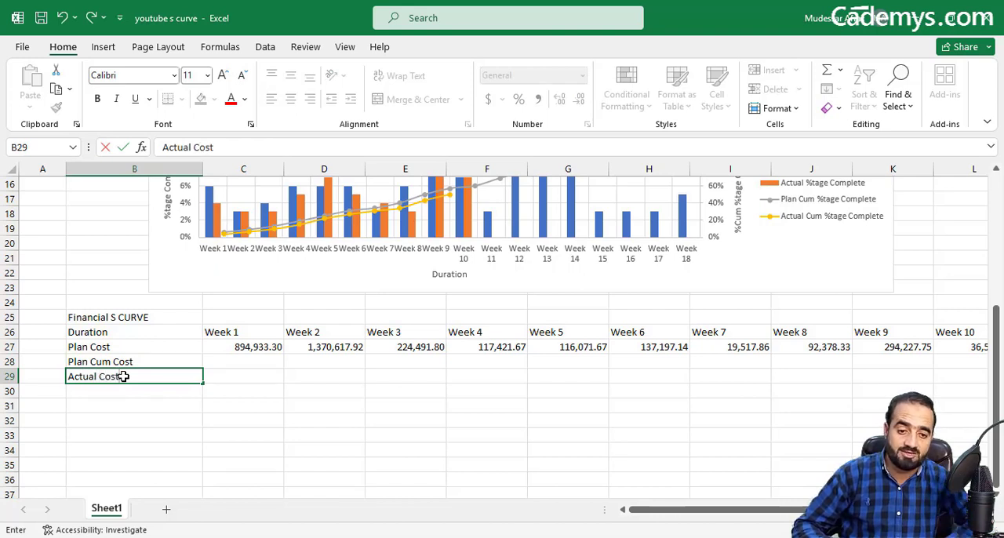
pyautogui.click(118, 390)
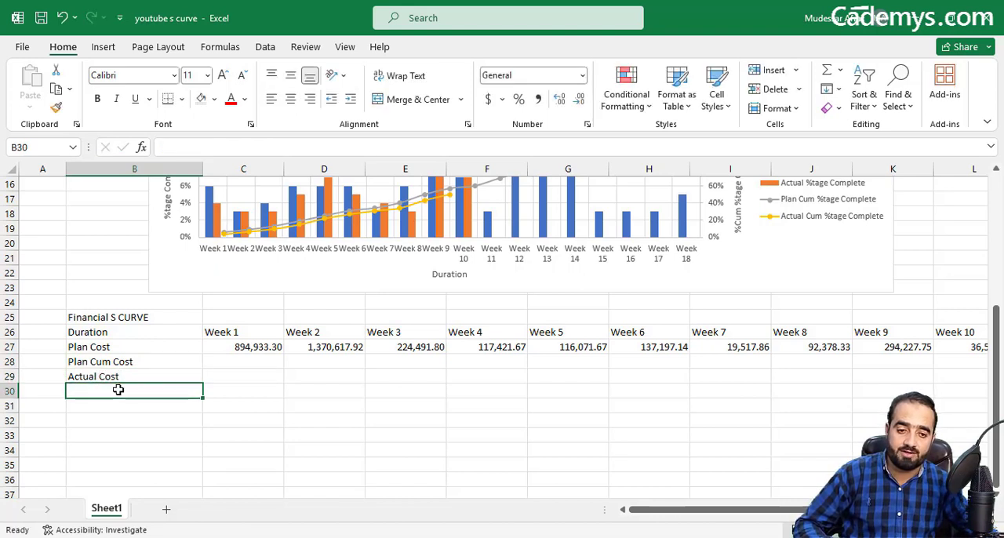
pyautogui.write('Actual')
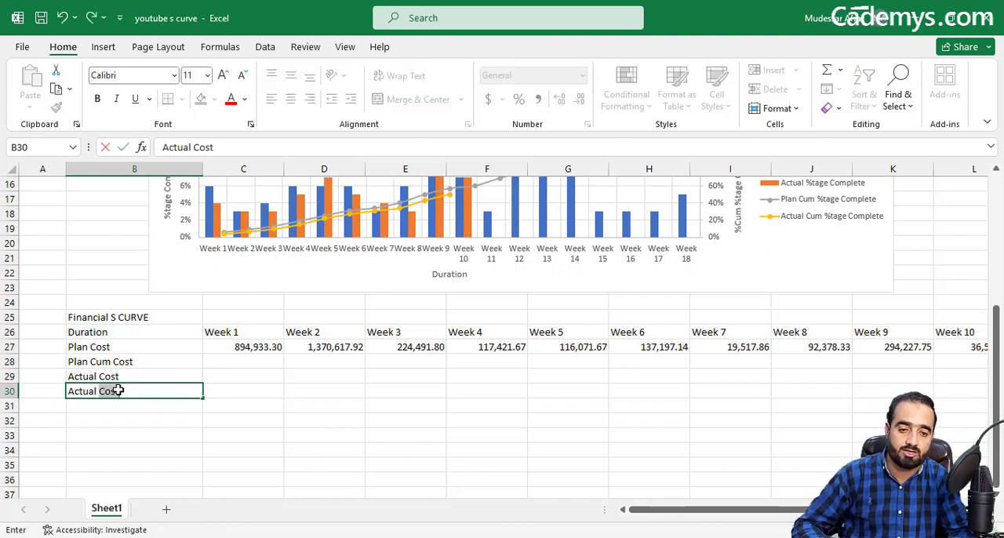
pyautogui.write(' Cum Cos')
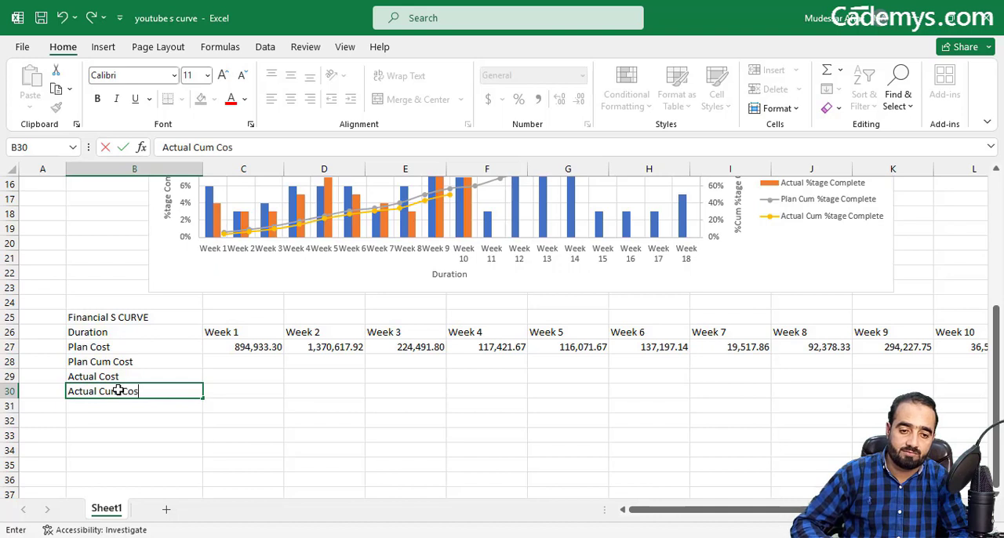
pyautogui.write('t')
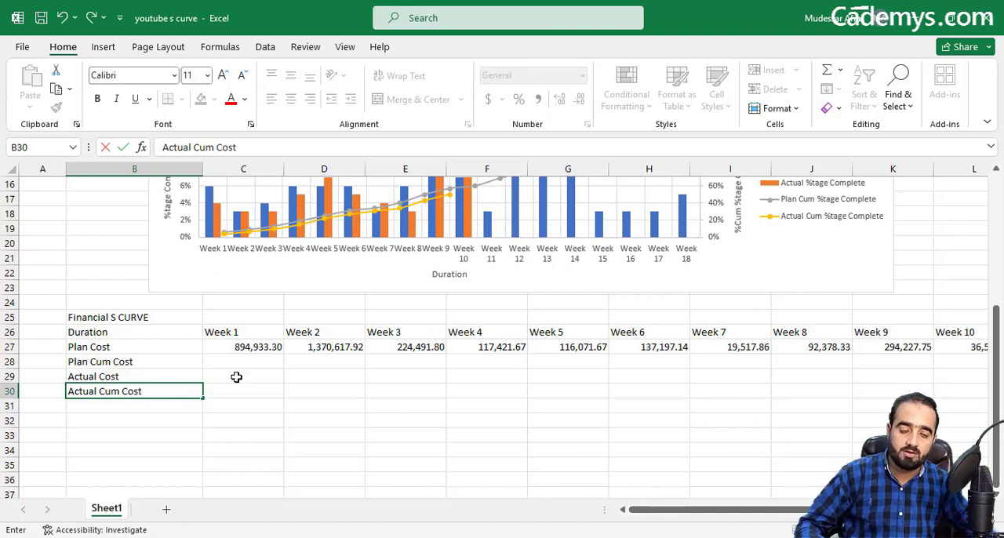
pyautogui.click(233, 375)
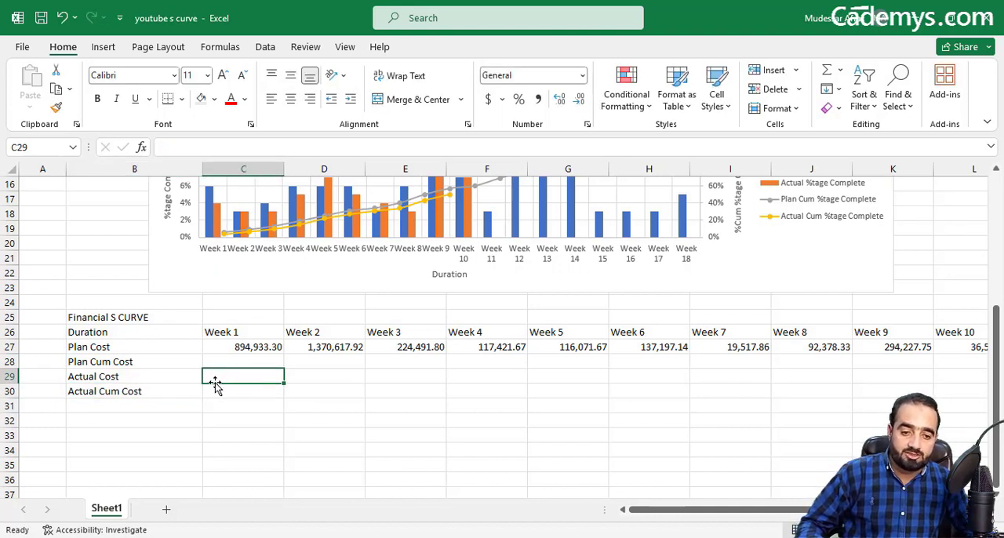
# Step: Format the cost cells C27:T30 as Currency with the PKR symbol
pyautogui.moveTo(226, 349); pyautogui.dragTo(861, 376)
pyautogui.rightClick(861, 376)
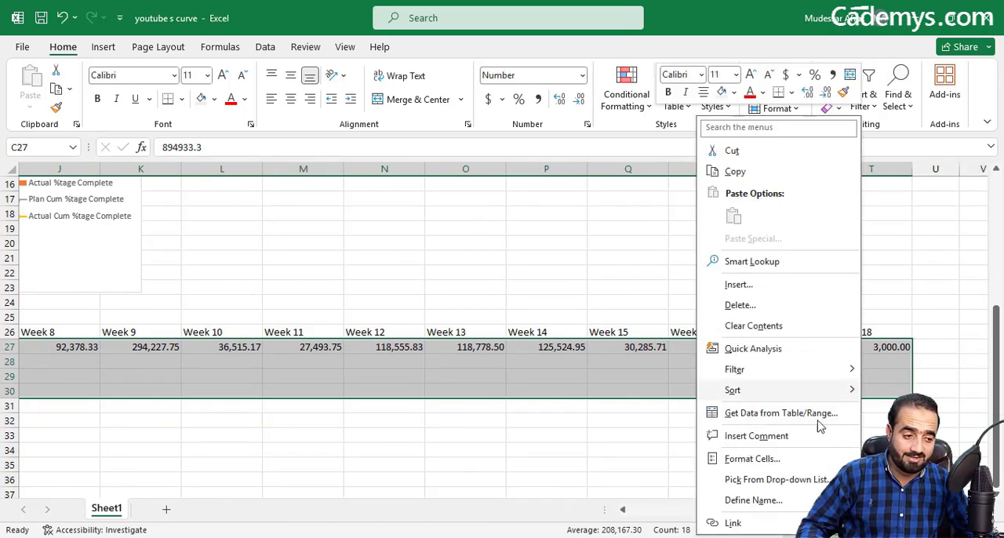
pyautogui.click(790, 462)
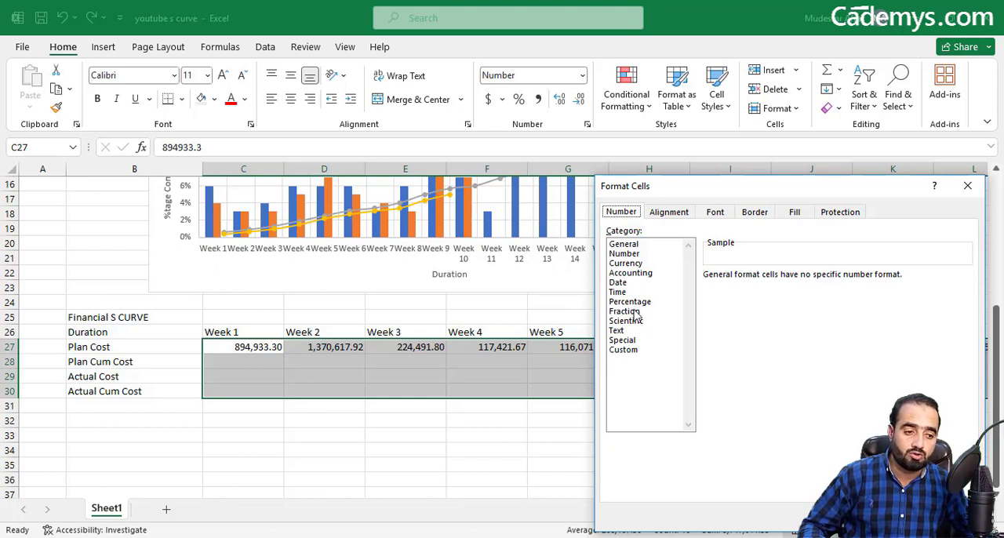
pyautogui.click(636, 265)
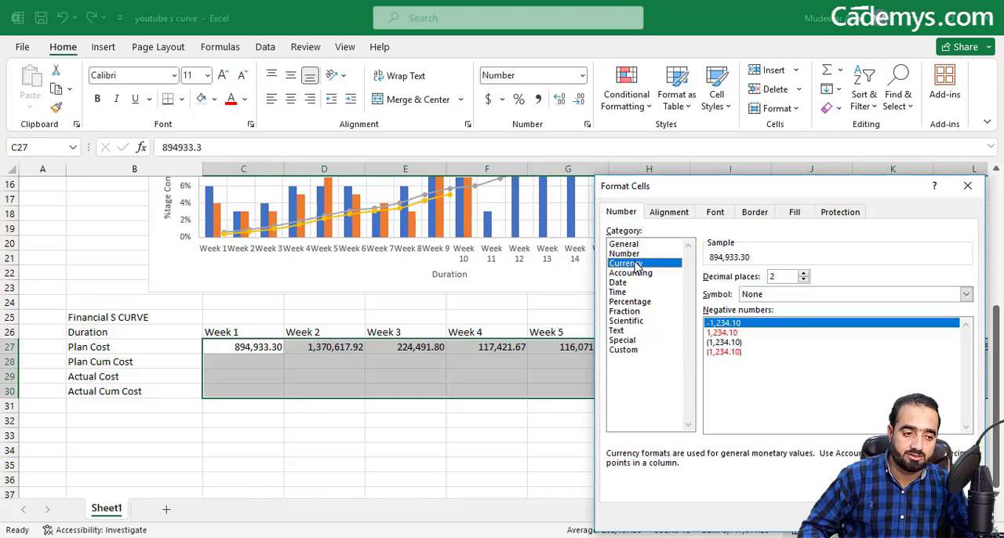
pyautogui.click(810, 296)
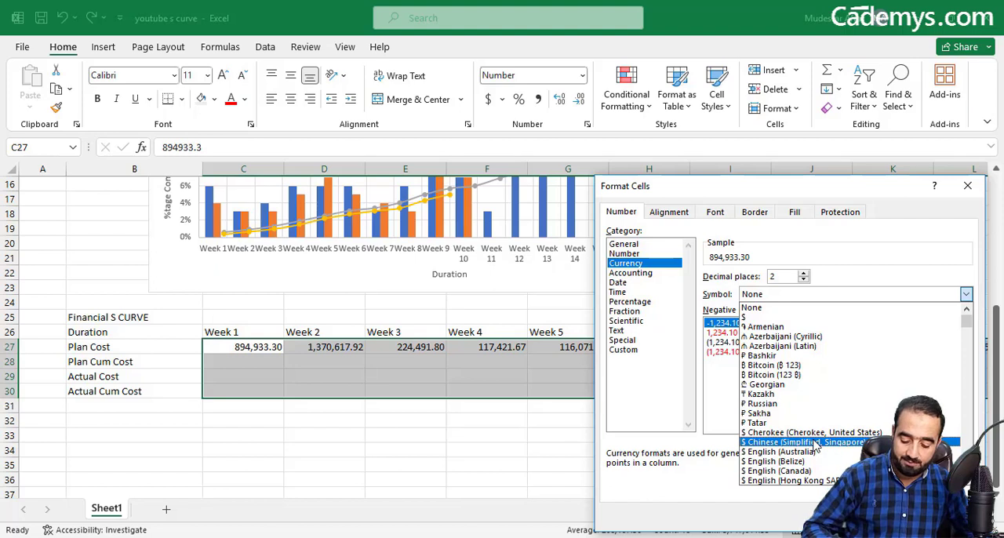
pyautogui.scroll(-10, 811, 447)
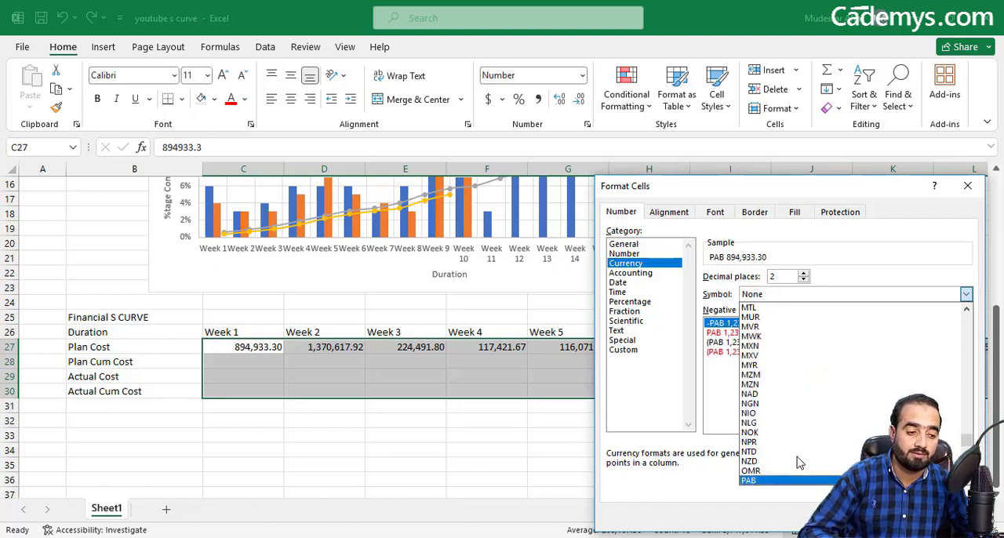
pyautogui.scroll(-2, 798, 464)
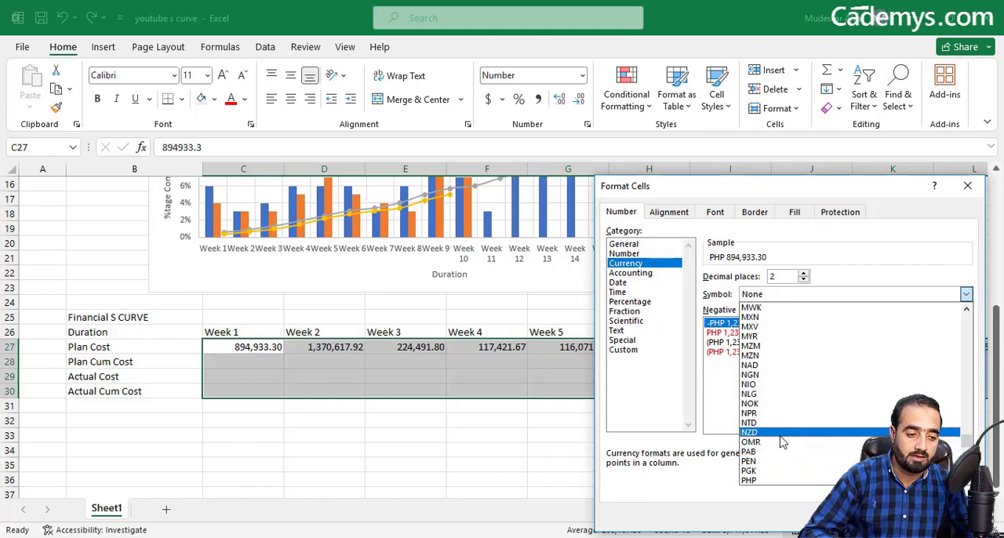
pyautogui.scroll(-1, 773, 475)
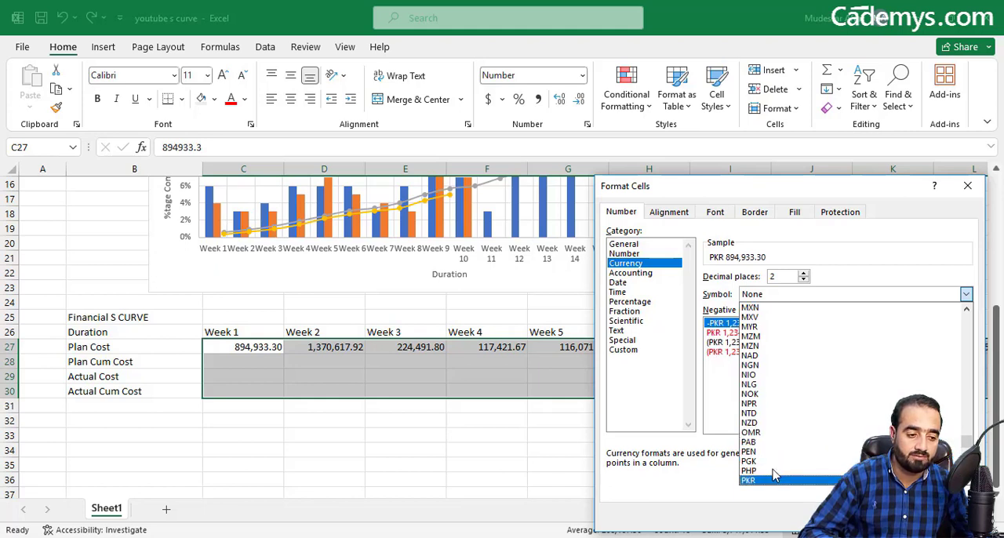
pyautogui.click(772, 476)
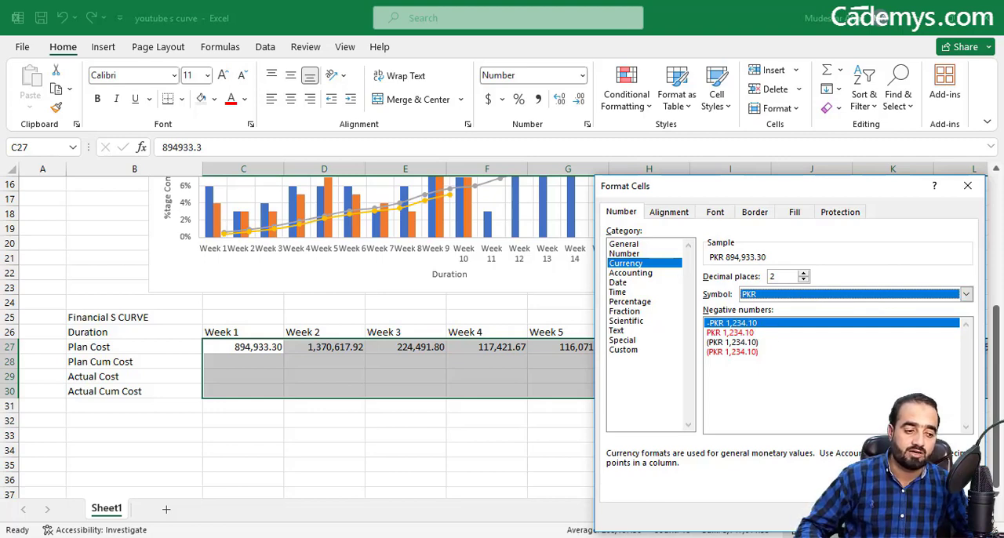
pyautogui.click(879, 516)
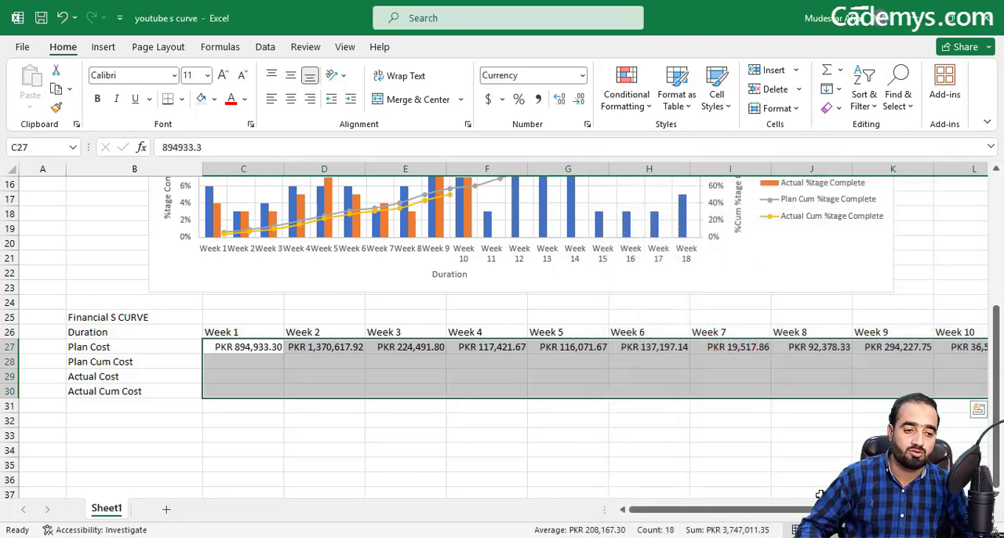
# Step: Set the Week 1 Plan Cum Cost in C28 equal to the Week 1 plan cost in C27
pyautogui.click(251, 361)
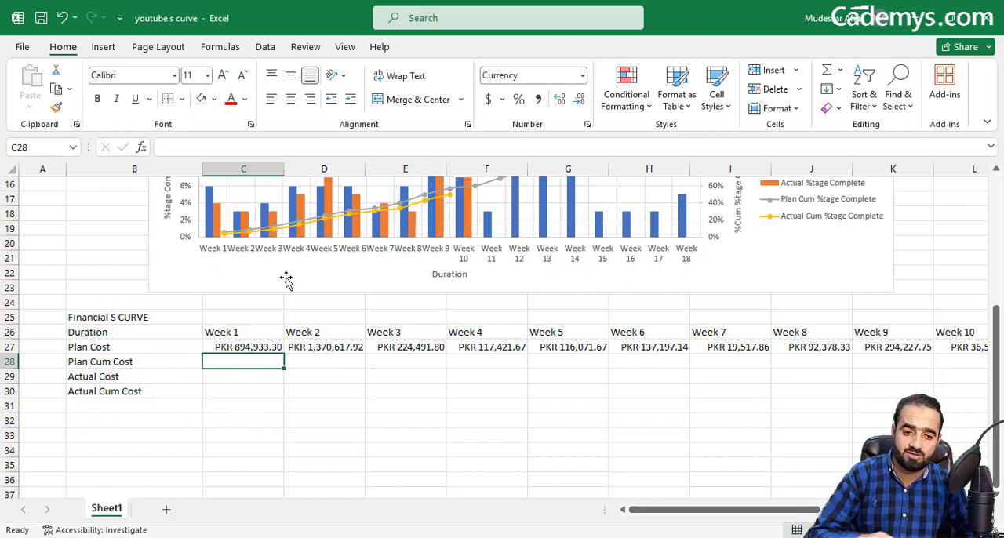
pyautogui.write('=')
pyautogui.click(260, 347)
pyautogui.press('Return')
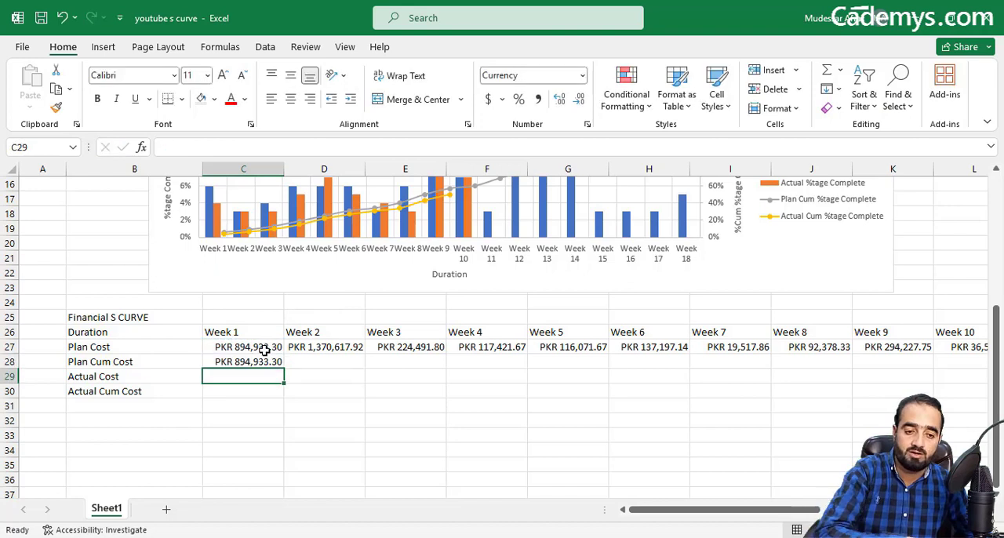
# Step: Enter the Week 2 Plan Cum Cost formula =C28+D27 in D28
pyautogui.click(302, 357)
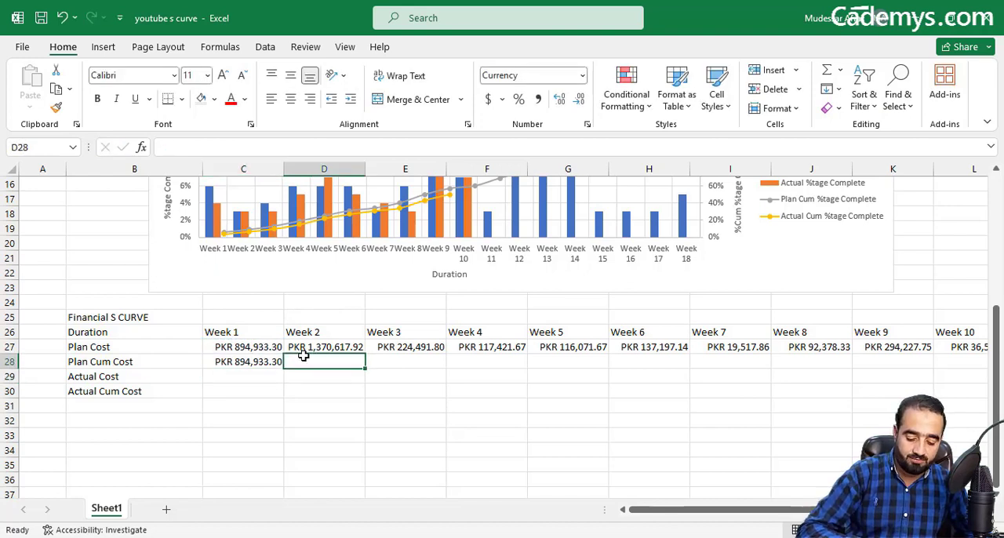
pyautogui.write('=')
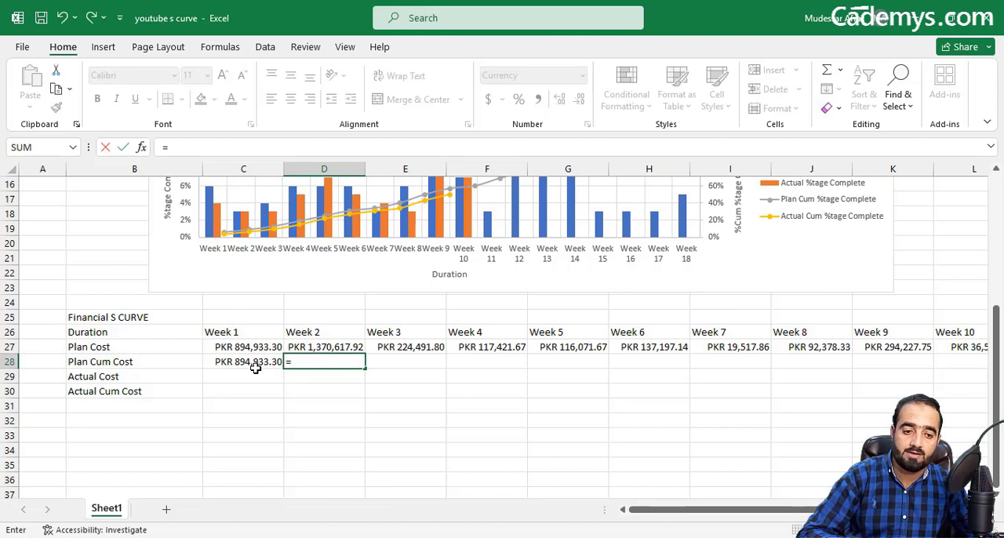
pyautogui.click(249, 362)
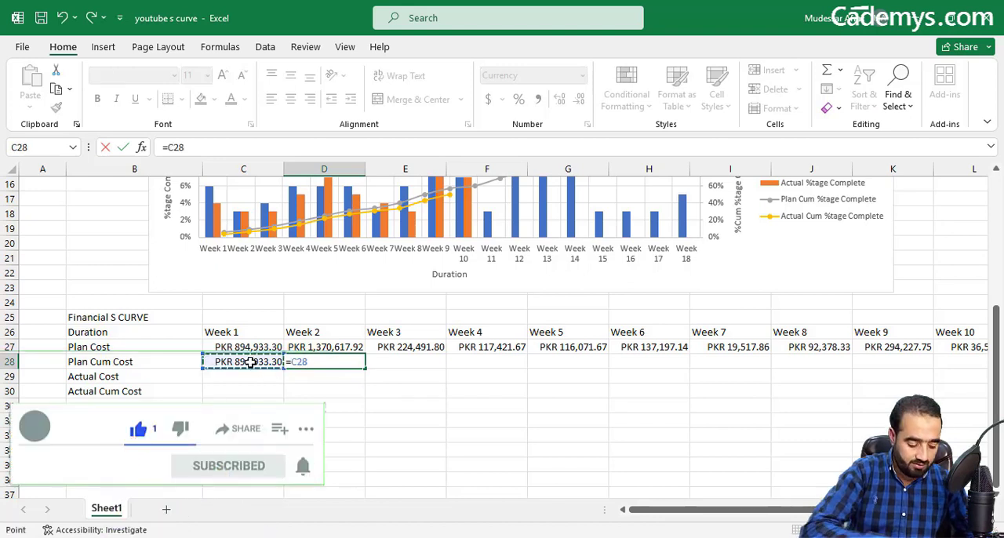
pyautogui.write('+')
pyautogui.click(299, 346)
pyautogui.press('Return')
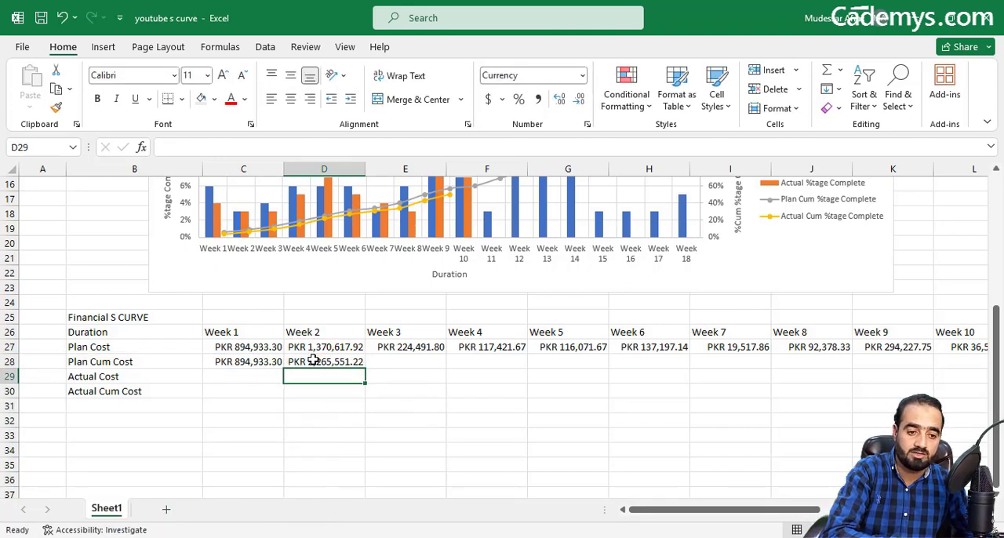
# Step: Fill the cumulative formula from D28 across to Week 18 in T28 and check the last cell's formula
pyautogui.click(359, 365)
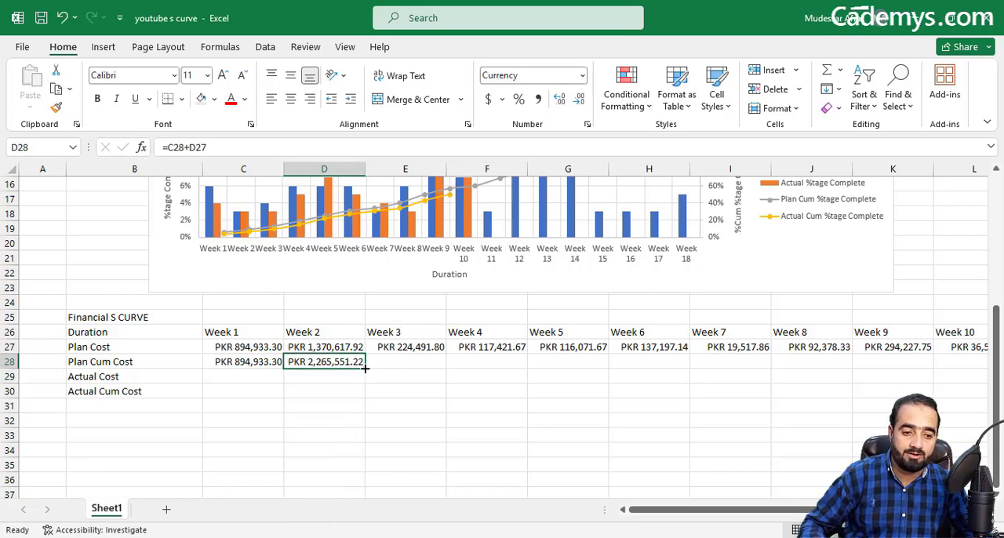
pyautogui.moveTo(364, 368); pyautogui.dragTo(961, 383)
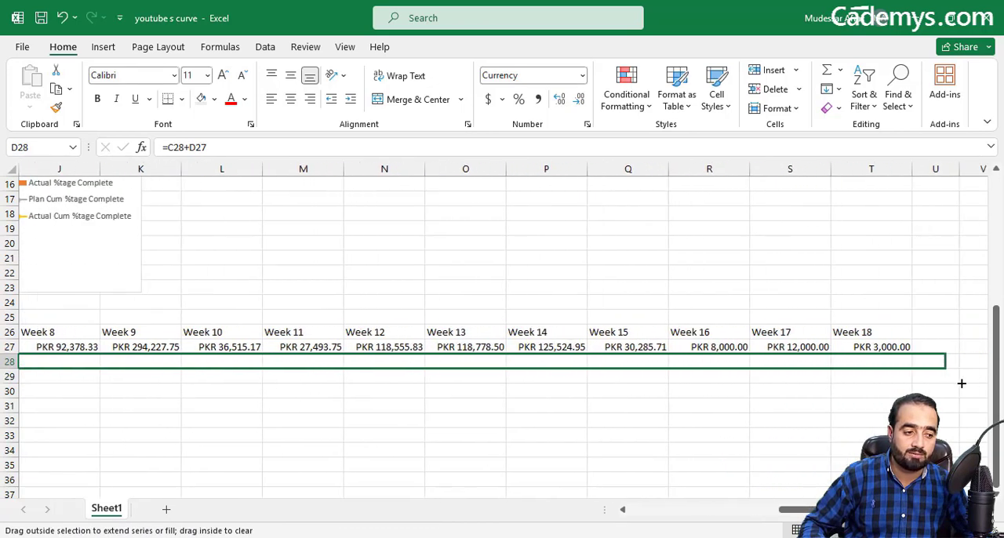
pyautogui.moveTo(891, 370); pyautogui.dragTo(891, 370)
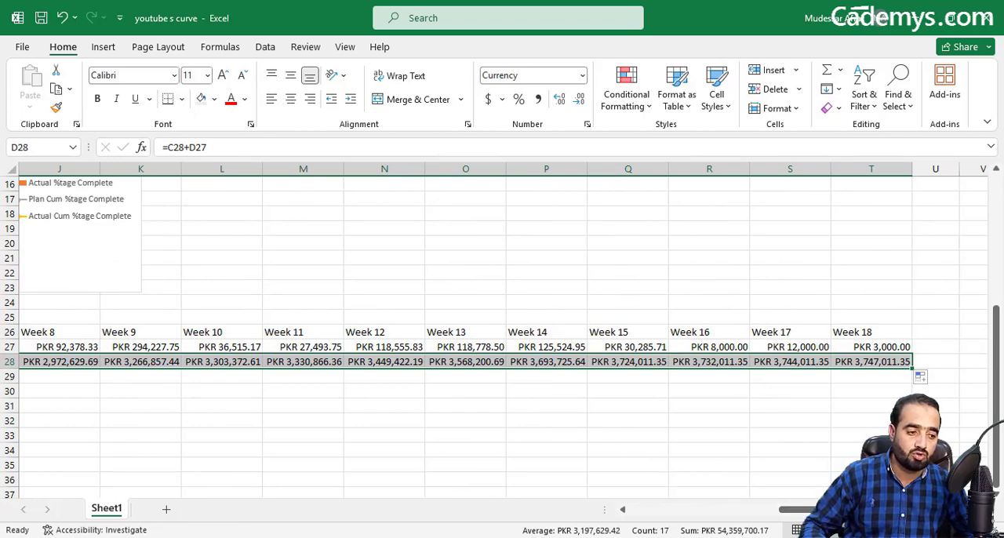
pyautogui.hscroll(-4, 502, 337)
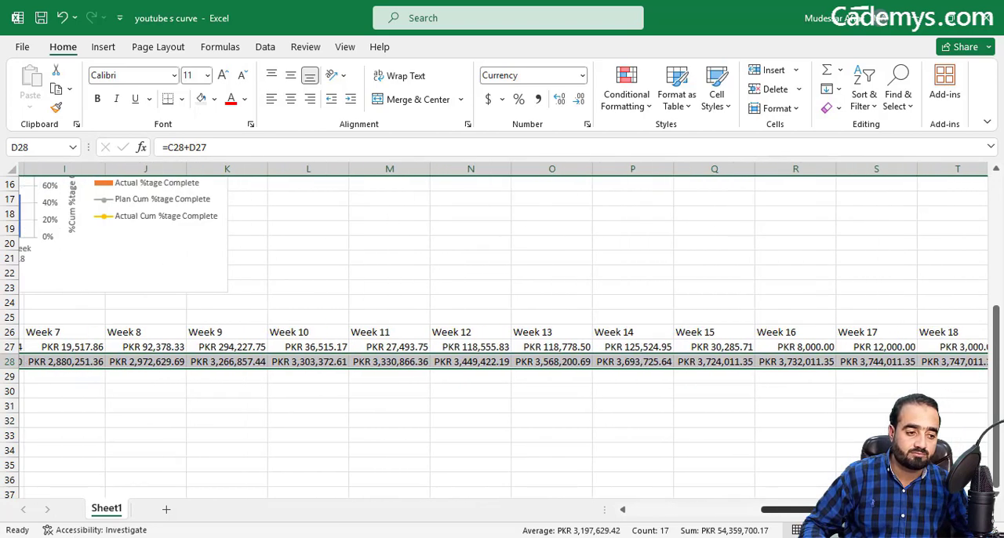
pyautogui.hscroll(3, 502, 338)
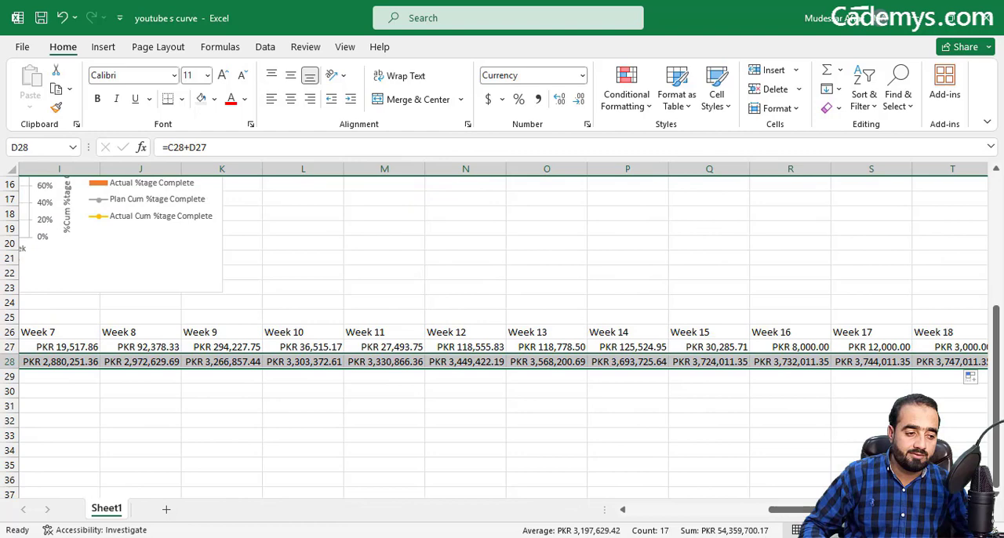
pyautogui.doubleClick(947, 363)
pyautogui.press('Escape')
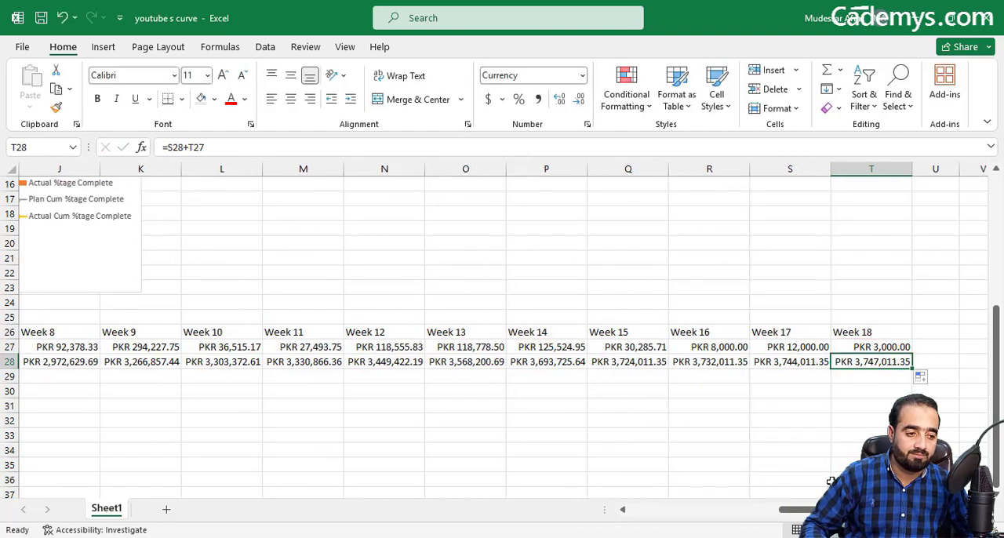
pyautogui.moveTo(796, 509); pyautogui.dragTo(666, 509)
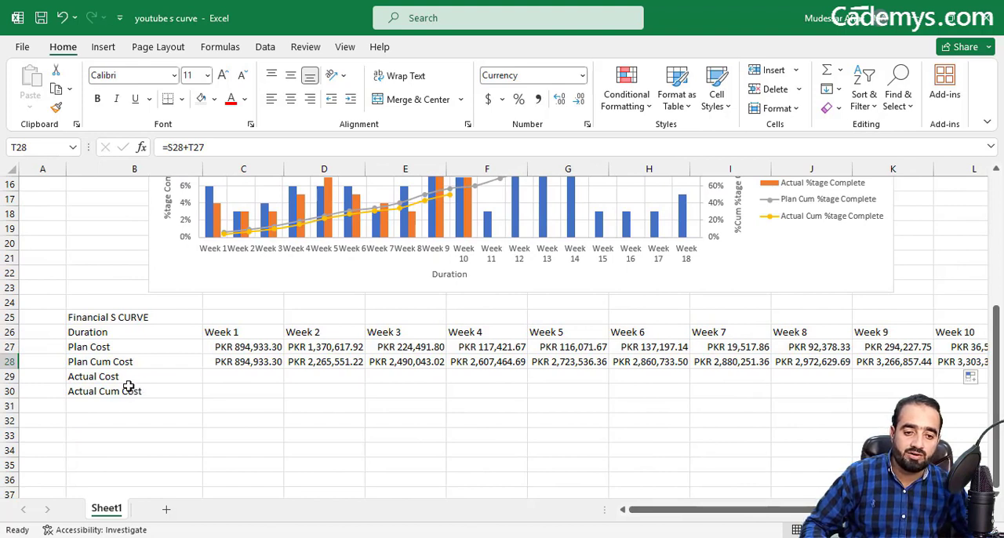
# Step: Apply outline and inside borders to the financial table B26:T30
pyautogui.click(256, 377)
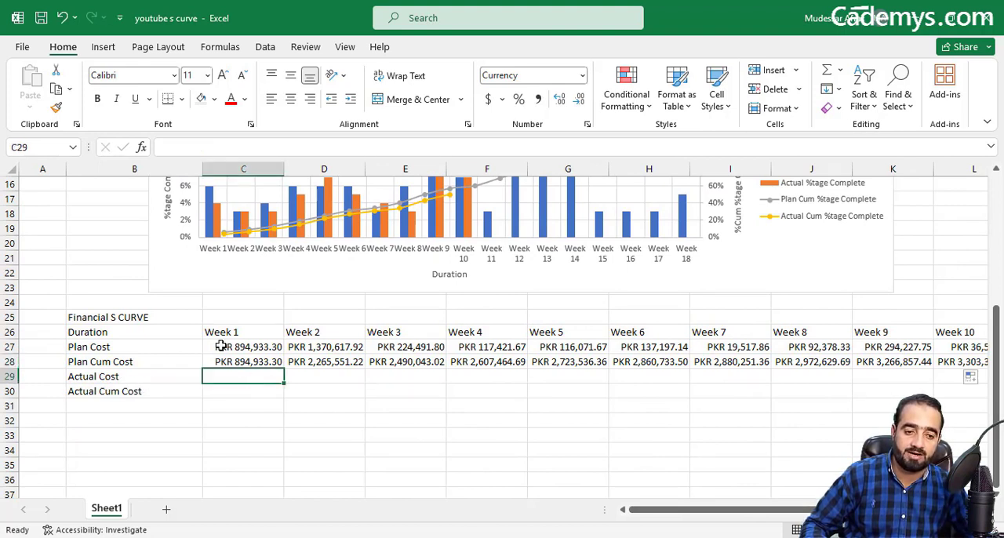
pyautogui.moveTo(138, 331); pyautogui.dragTo(903, 390)
pyautogui.rightClick(904, 390)
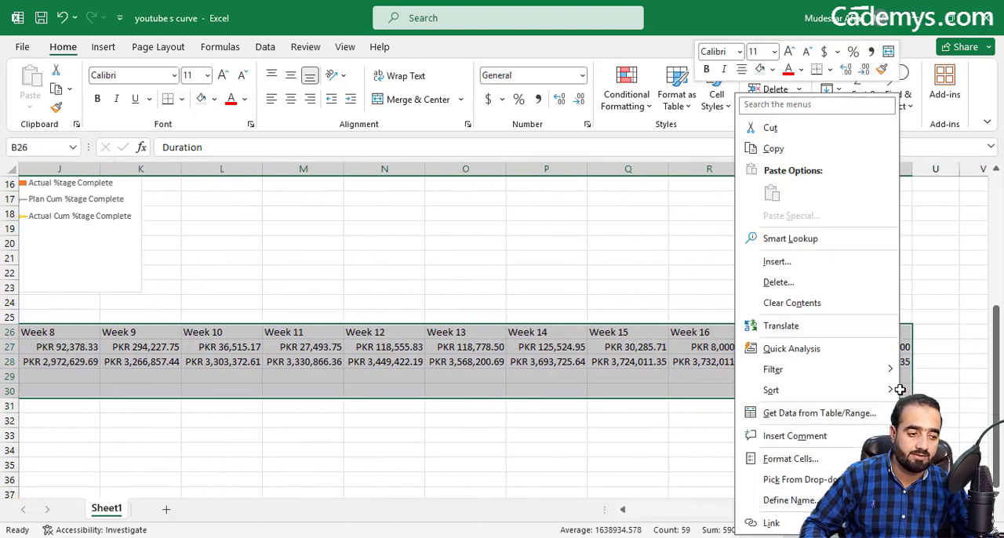
pyautogui.click(814, 456)
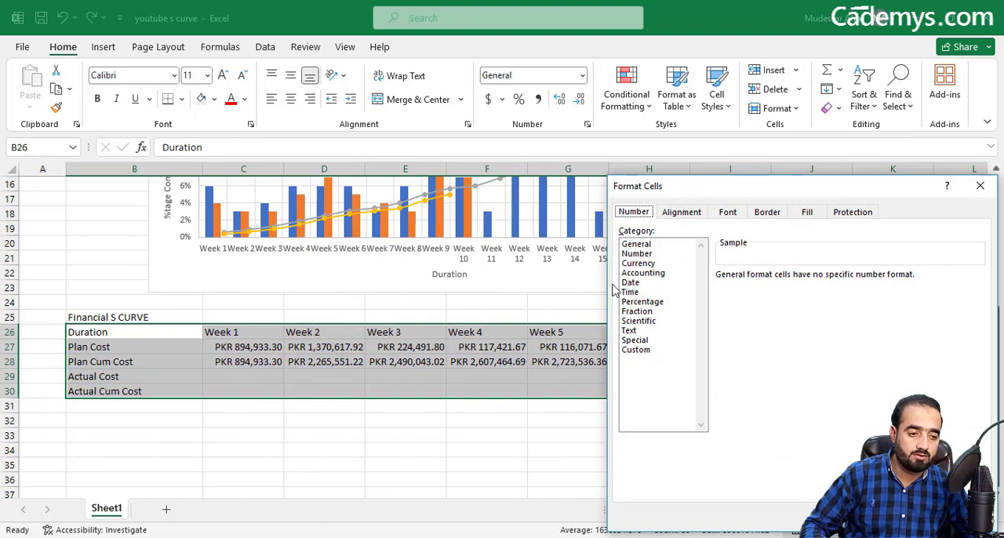
pyautogui.click(772, 213)
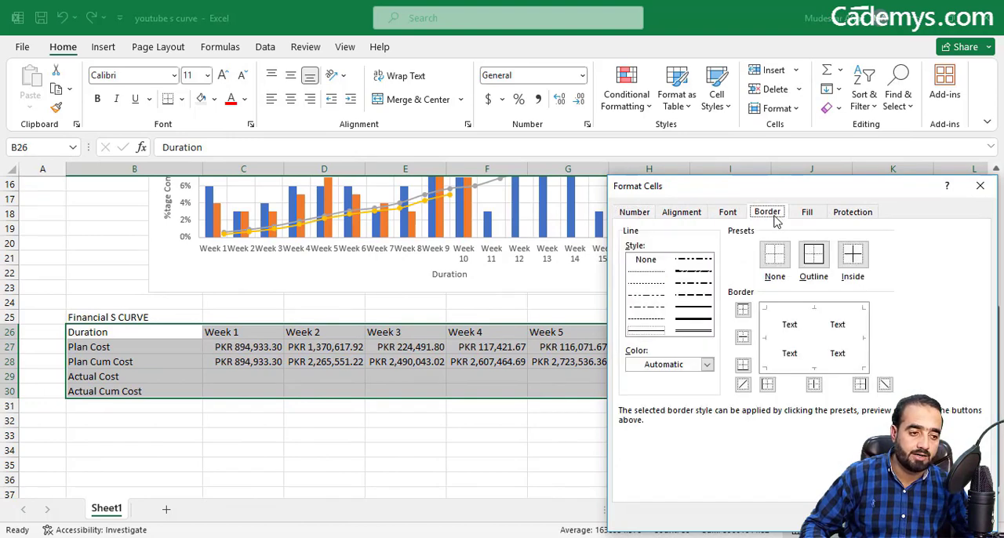
pyautogui.click(812, 255)
pyautogui.click(856, 263)
pyautogui.click(893, 517)
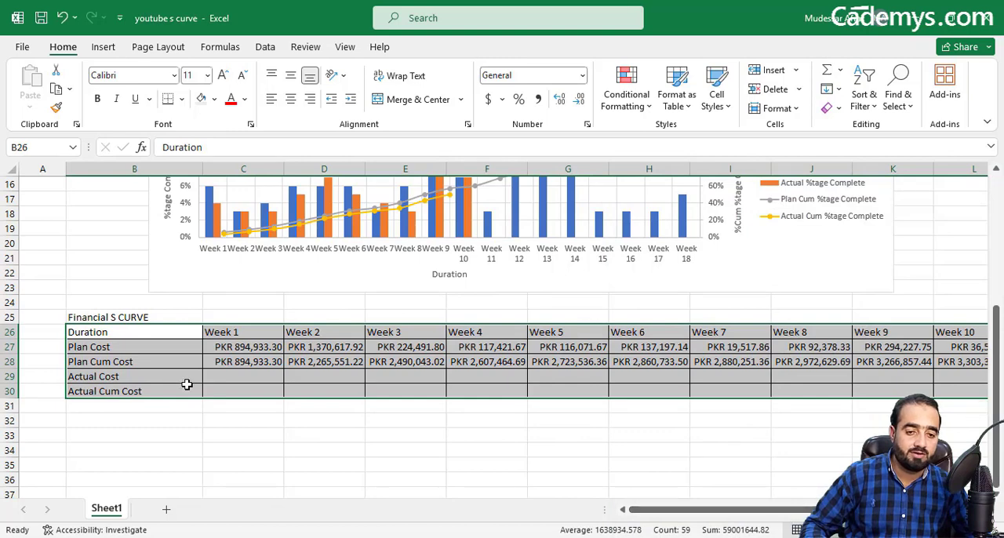
# Step: Add an outline border to the "Financial S CURVE" title cell B25
pyautogui.click(129, 317)
pyautogui.rightClick(128, 316)
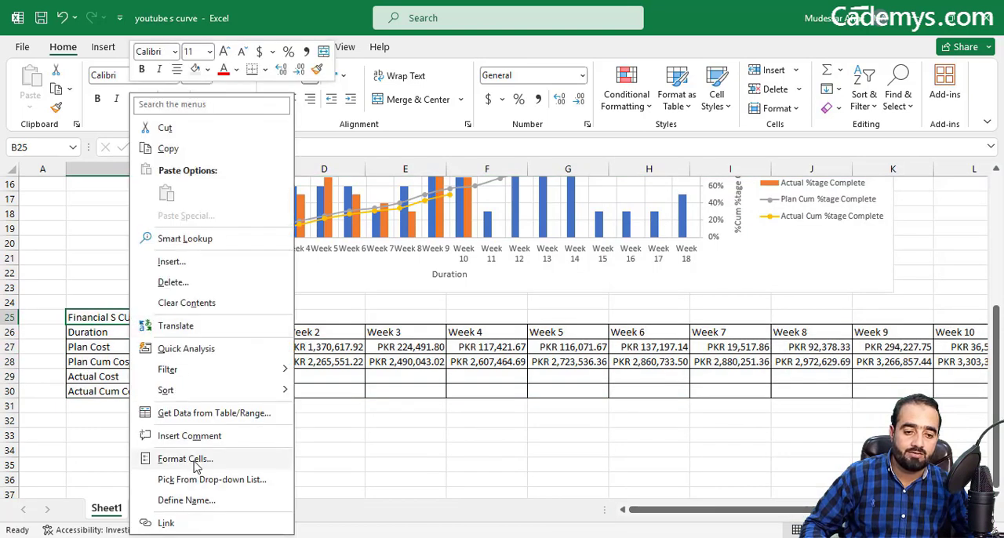
pyautogui.click(197, 459)
pyautogui.click(207, 259)
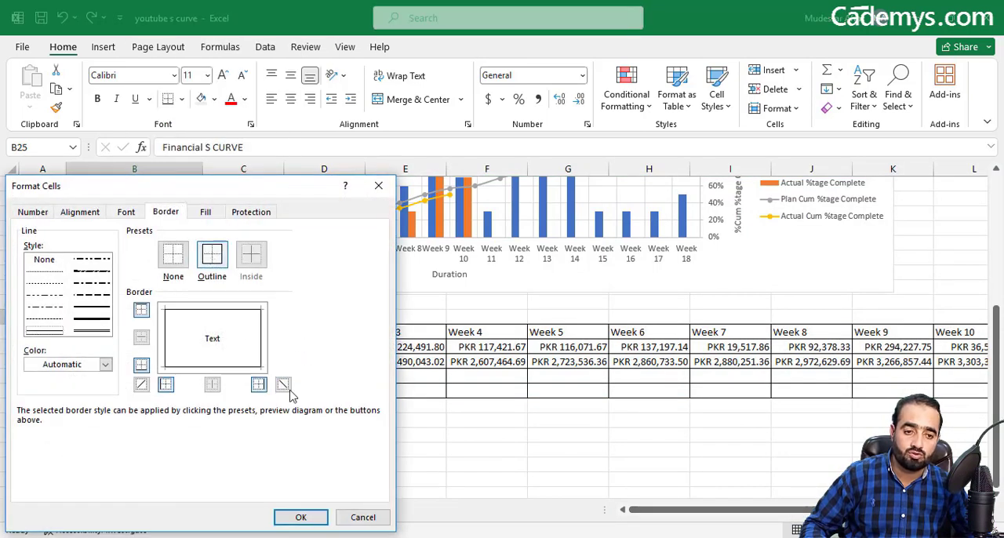
pyautogui.click(317, 517)
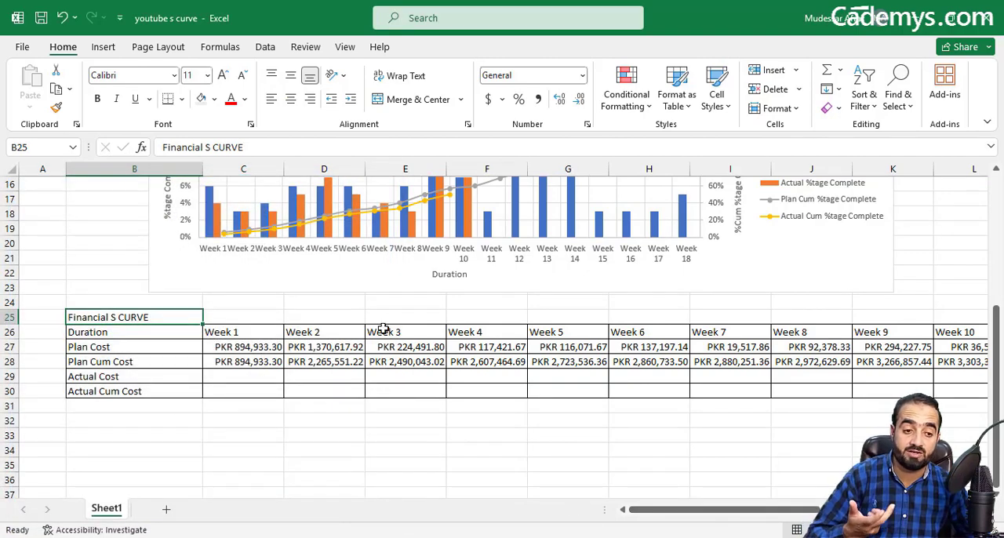
# Step: Enter 790000 as the Week 1 Actual Cost in C29
pyautogui.click(250, 375)
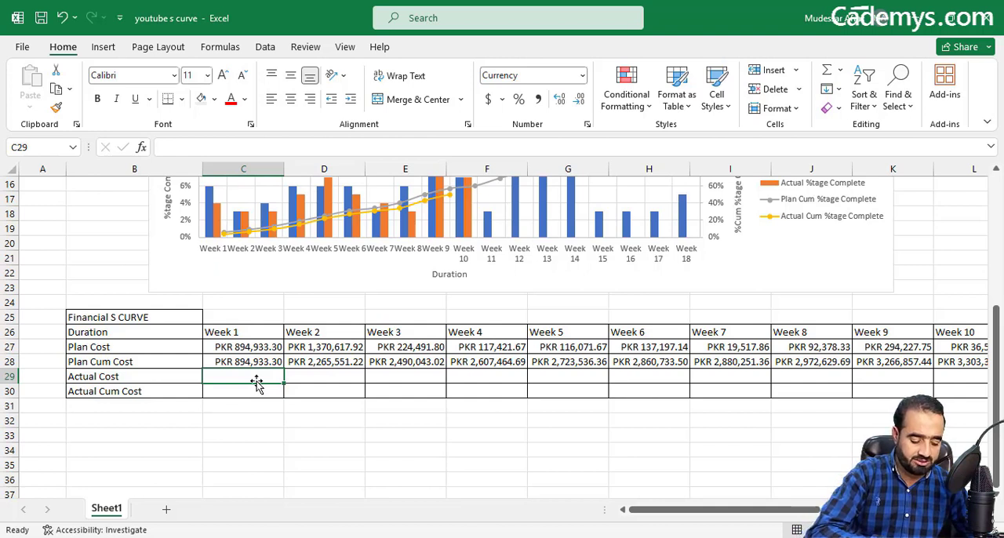
pyautogui.write('79')
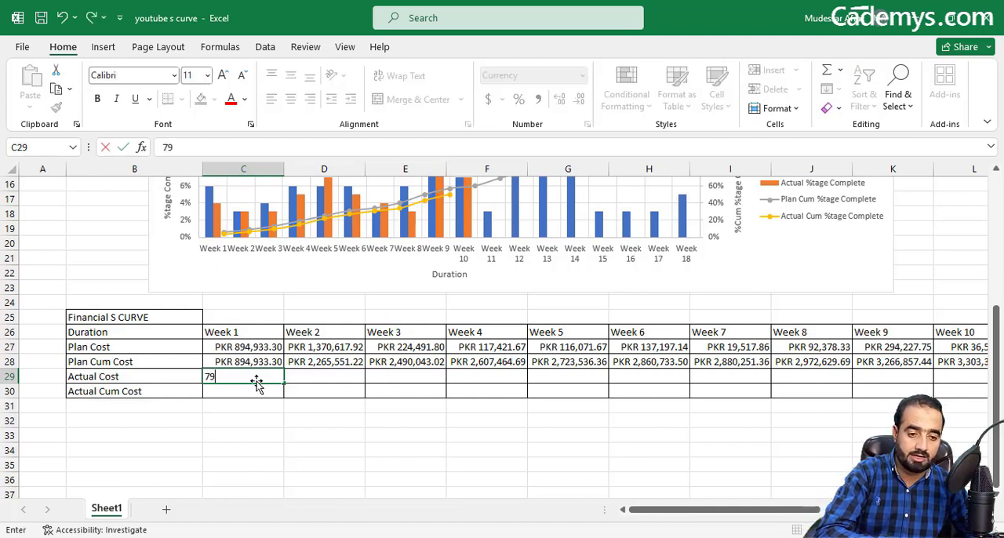
pyautogui.write('0000')
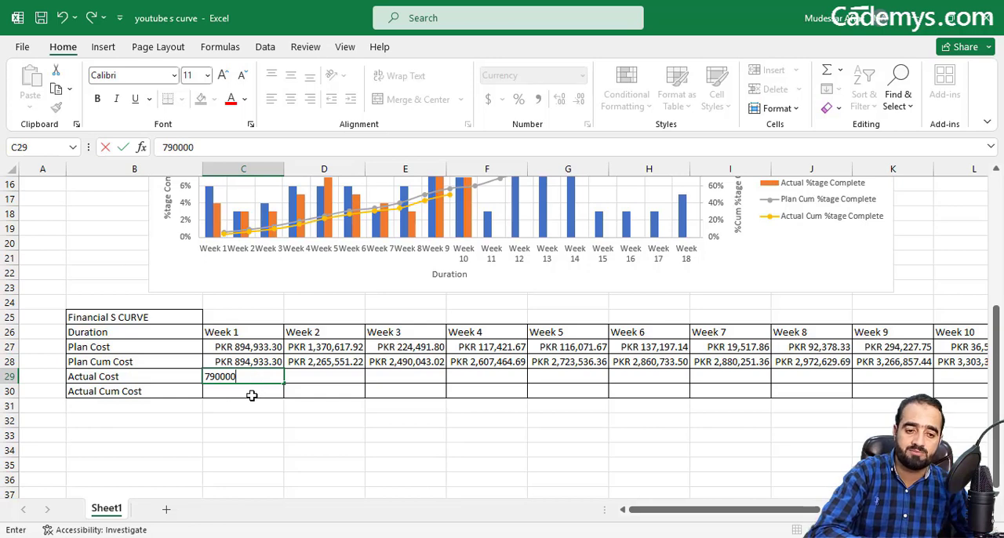
pyautogui.click(251, 391)
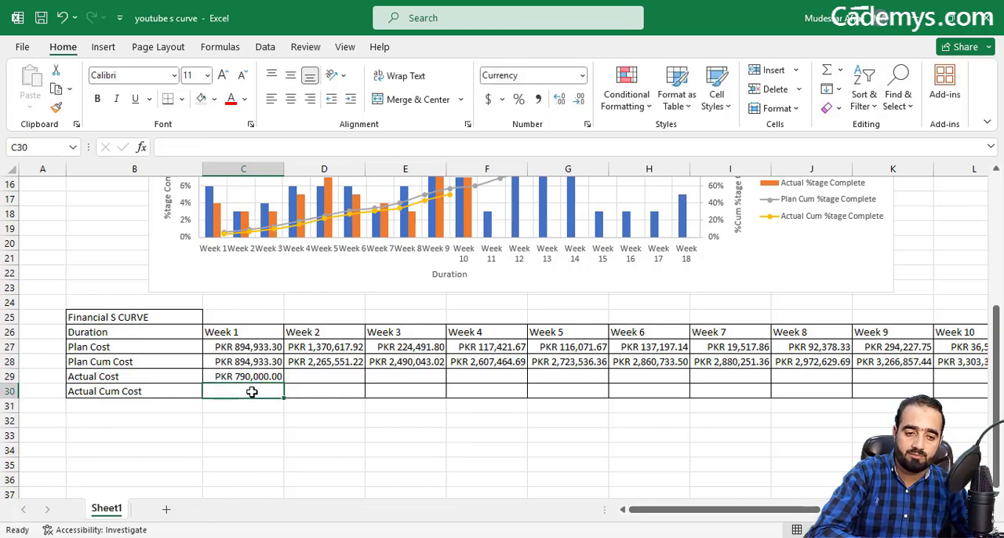
pyautogui.click(314, 376)
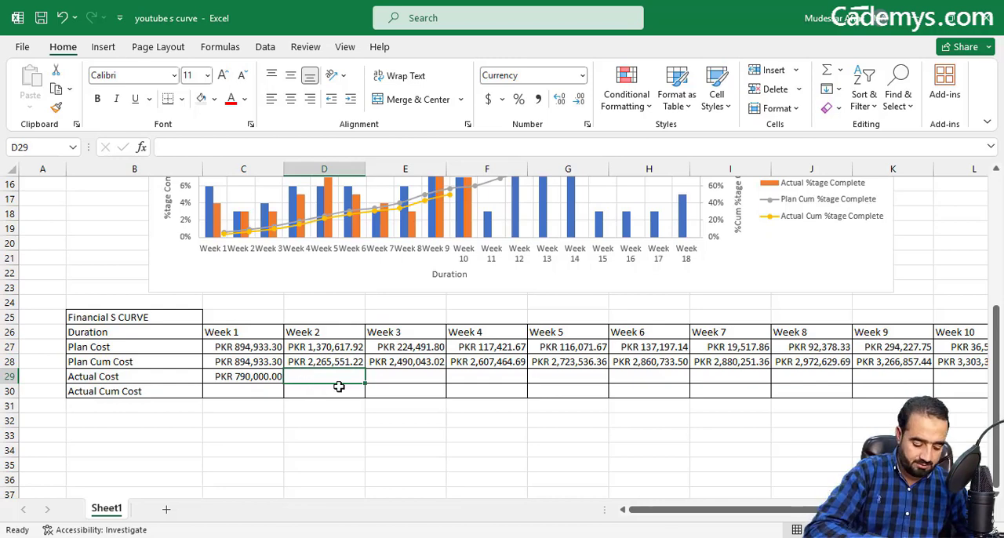
# Step: Enter the Actual Cost for Weeks 2 to 4 in D29:F29 as 1000000, 350000 and 110000
pyautogui.write('1,000,')
pyautogui.write('0')
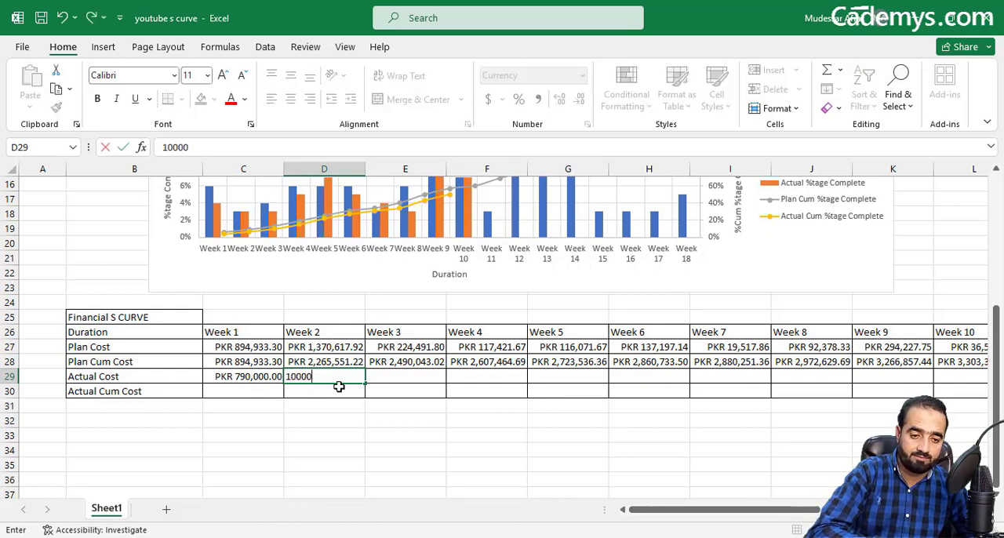
pyautogui.write('0')
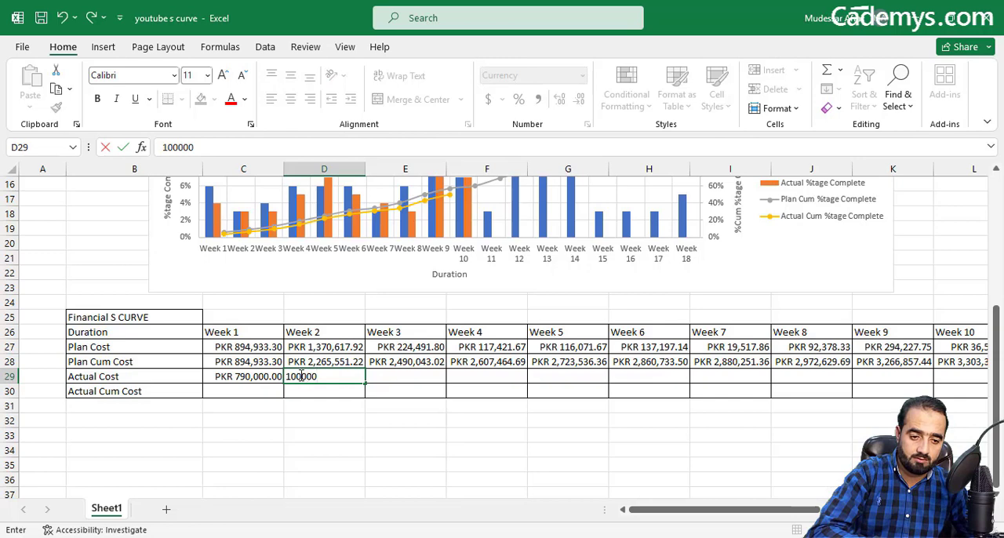
pyautogui.write('0')
pyautogui.click(375, 381)
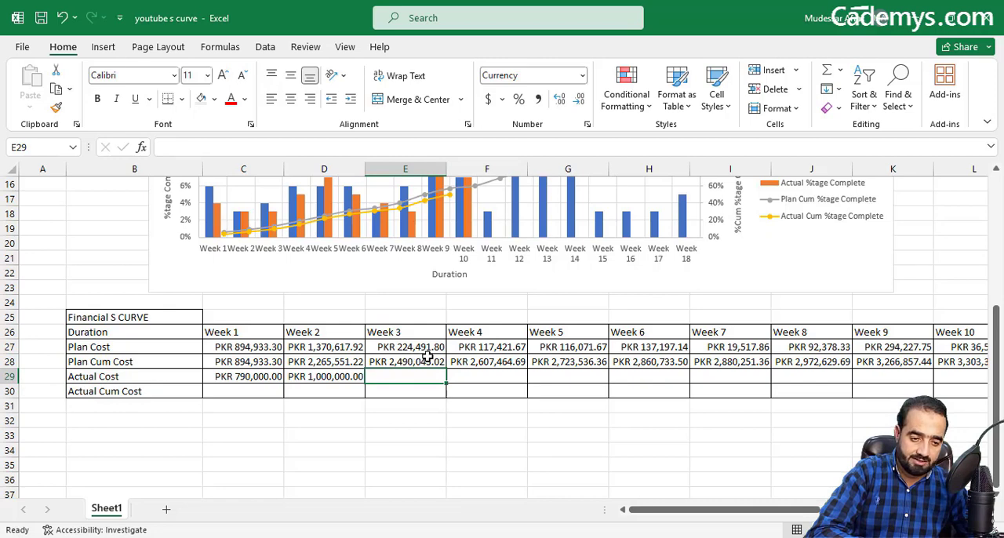
pyautogui.write('3500000.00')
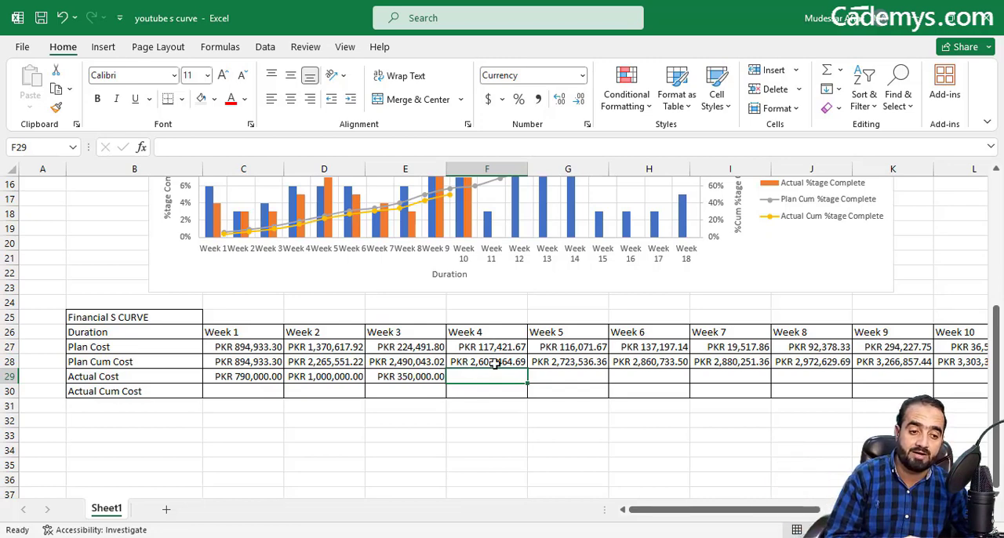
pyautogui.write('110000')
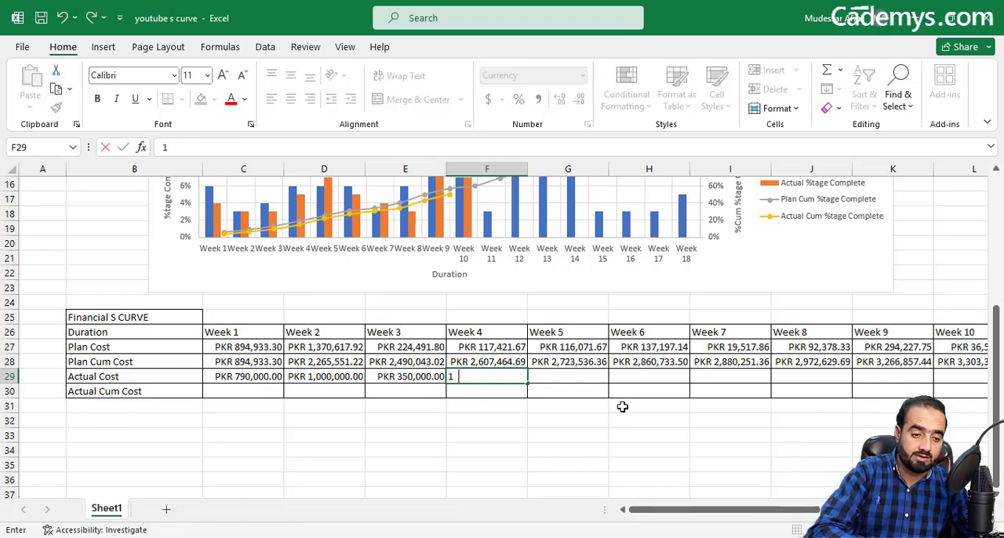
pyautogui.click(578, 379)
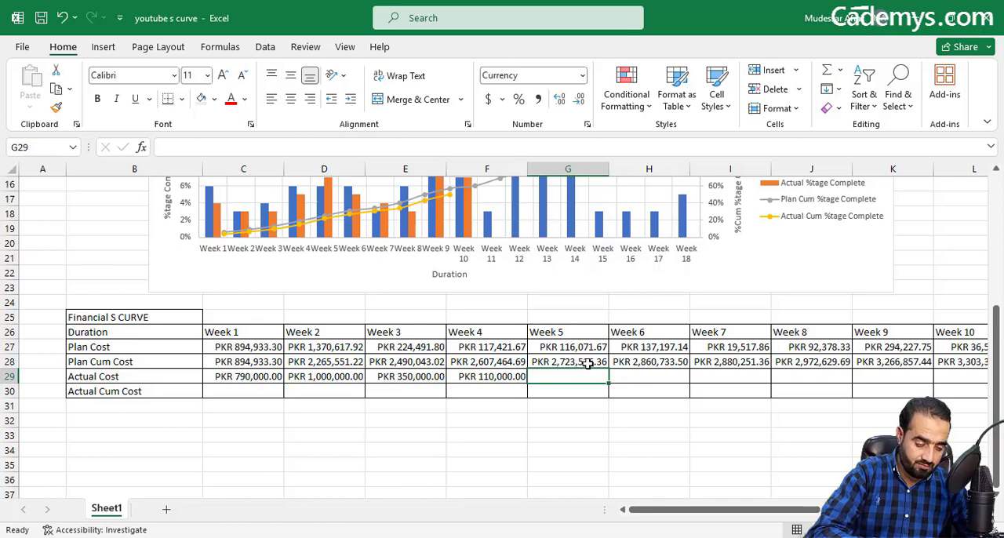
# Step: Enter the Actual Cost for Weeks 5 to 7 in G29:I29 as 120000, 127194 and 50000
pyautogui.write('120000')
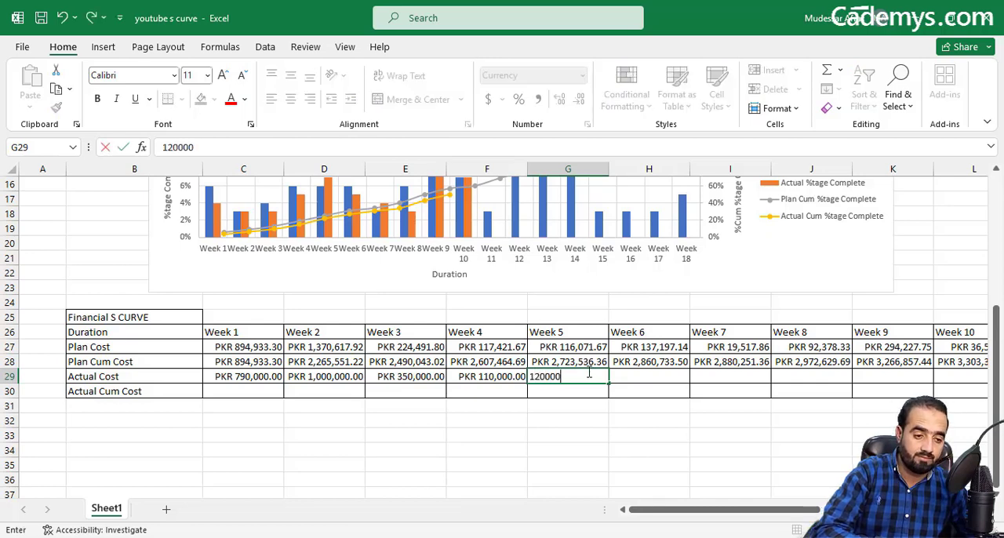
pyautogui.click(619, 375)
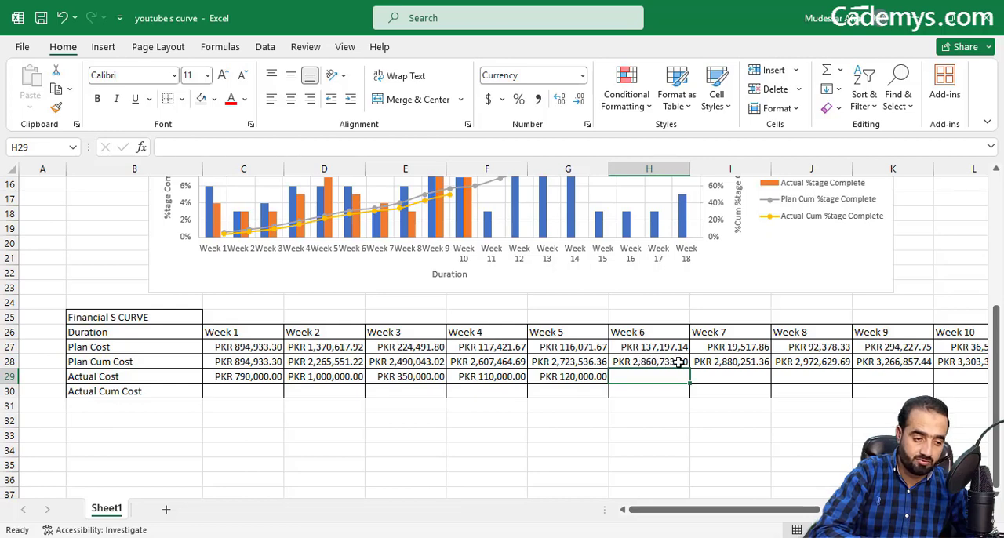
pyautogui.write('1')
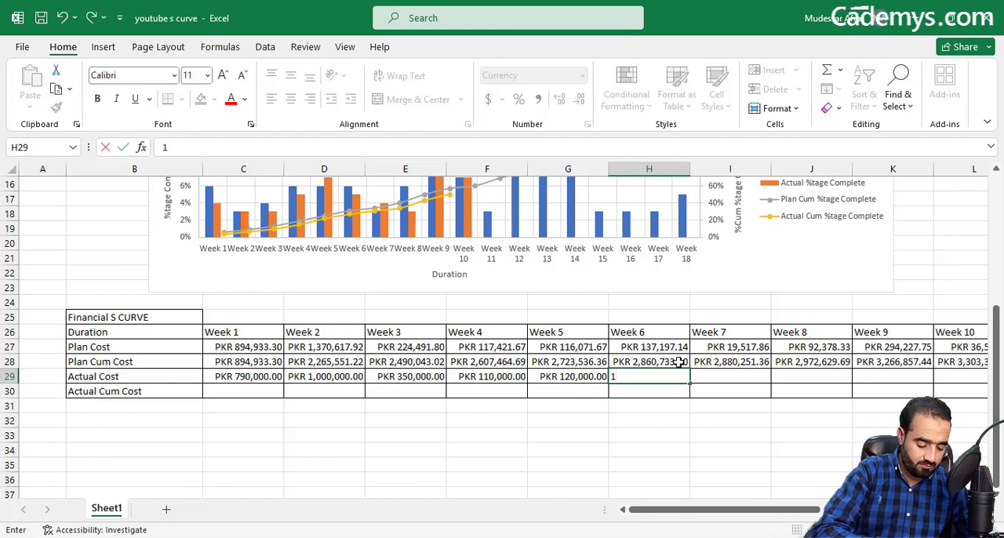
pyautogui.write('27,194')
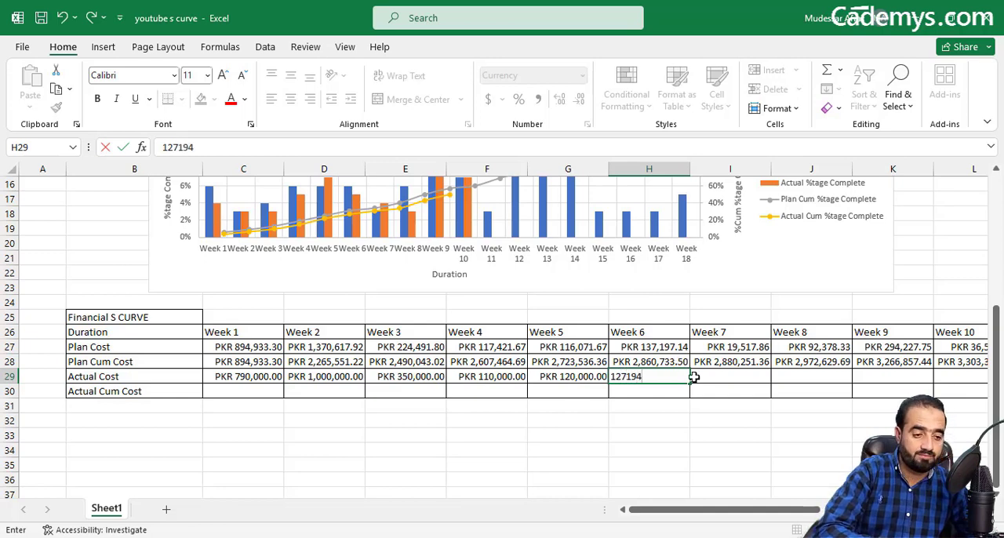
pyautogui.press('Tab')
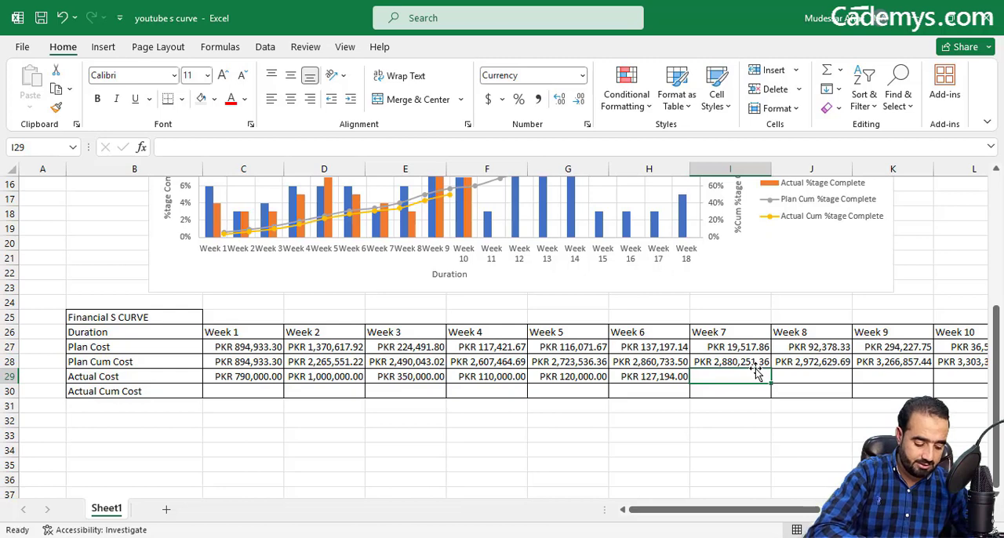
pyautogui.write('50,000')
pyautogui.press('Tab')
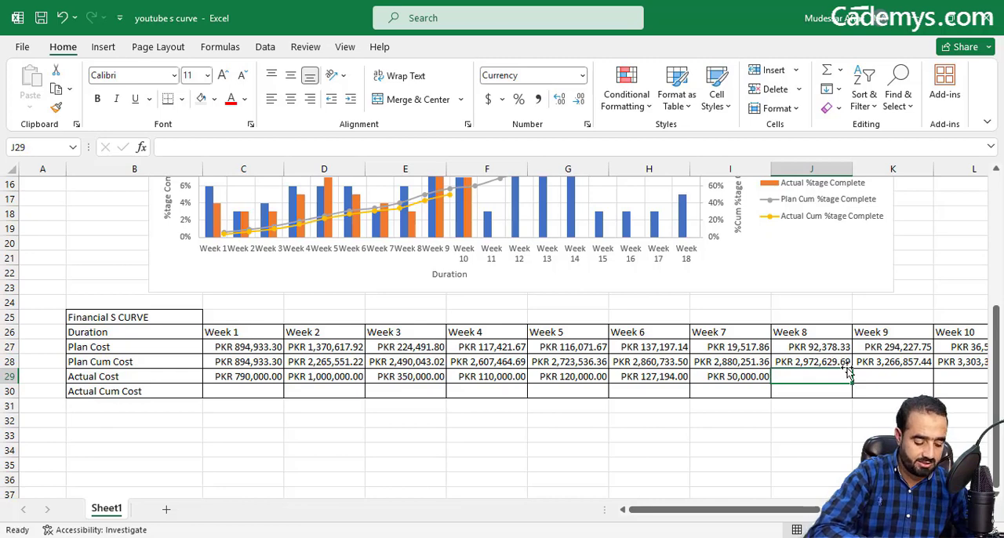
# Step: Enter the Actual Cost for Weeks 8 to 10 in J29:L29 as 100000, 250000 and 60000
pyautogui.write('100000')
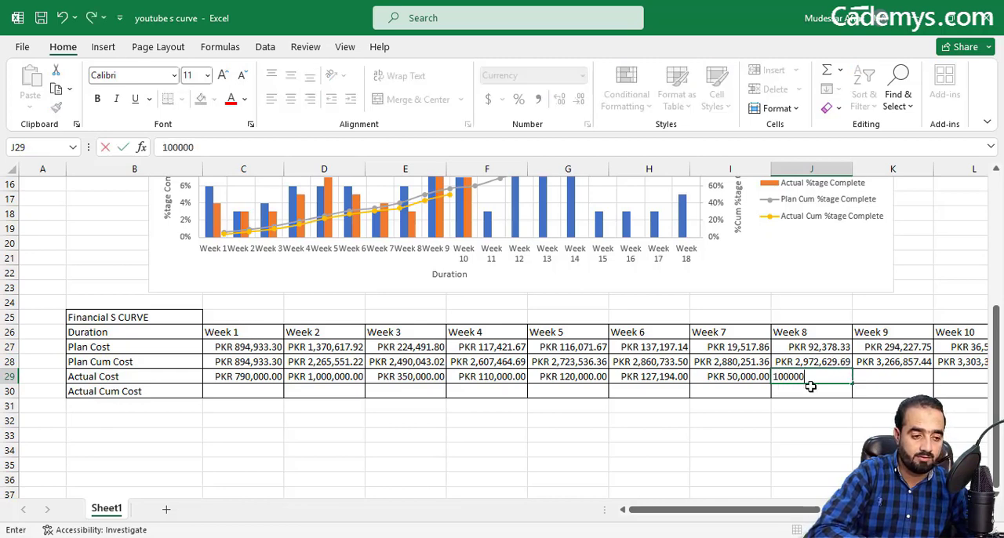
pyautogui.click(882, 380)
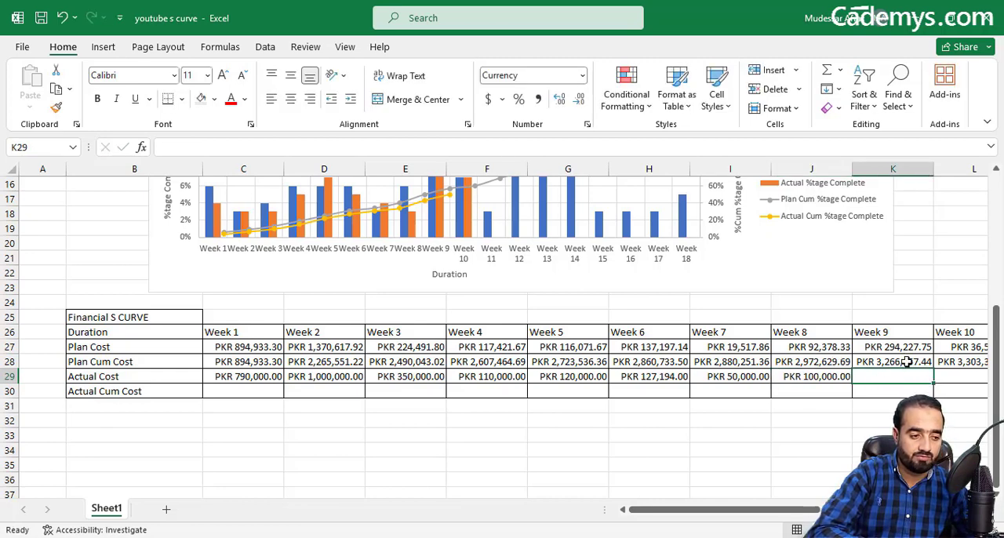
pyautogui.write('3')
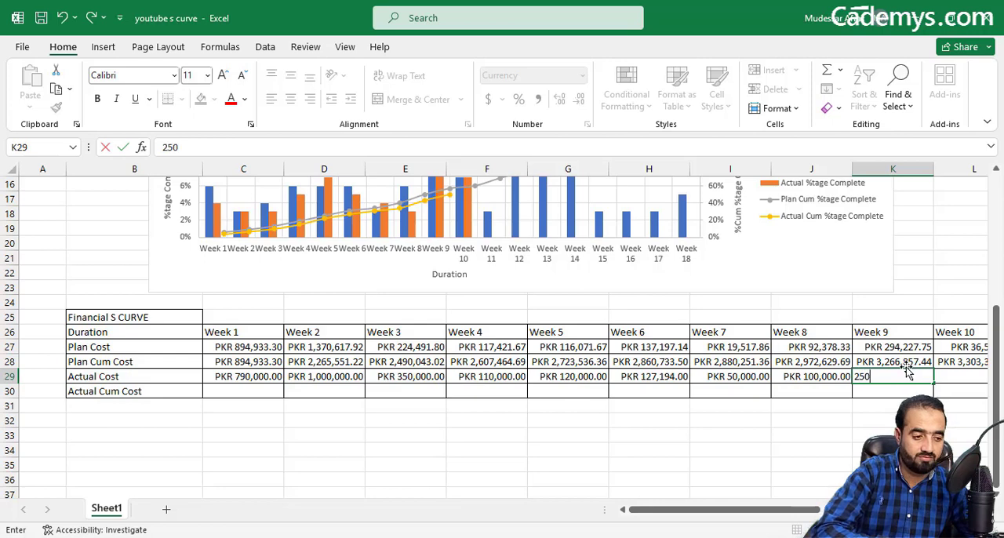
pyautogui.press('Tab')
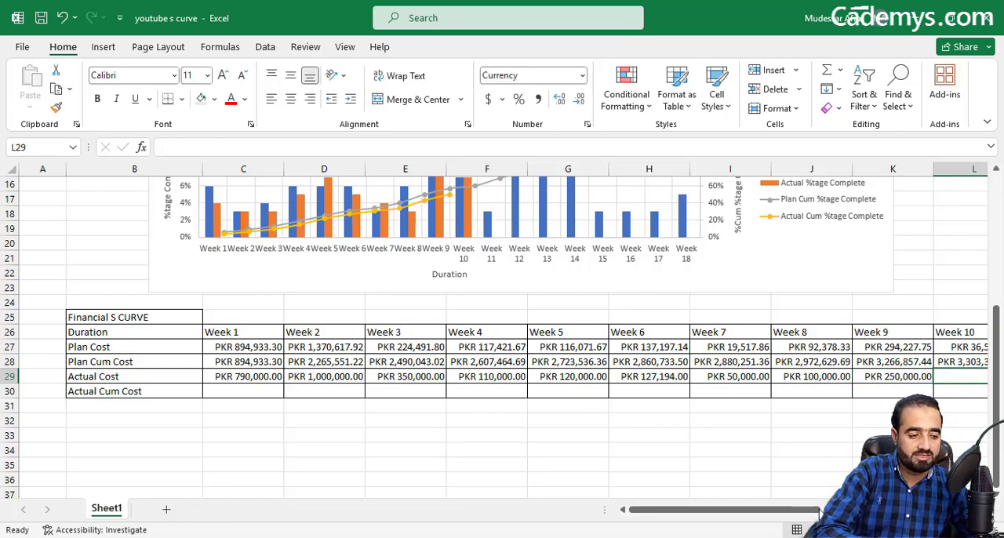
pyautogui.moveTo(819, 510); pyautogui.dragTo(853, 510)
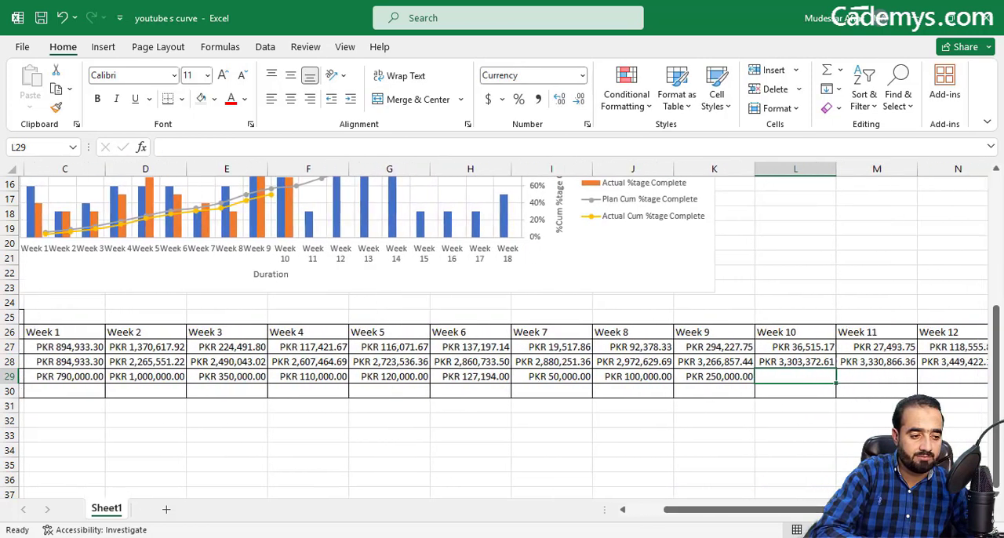
pyautogui.write('60000')
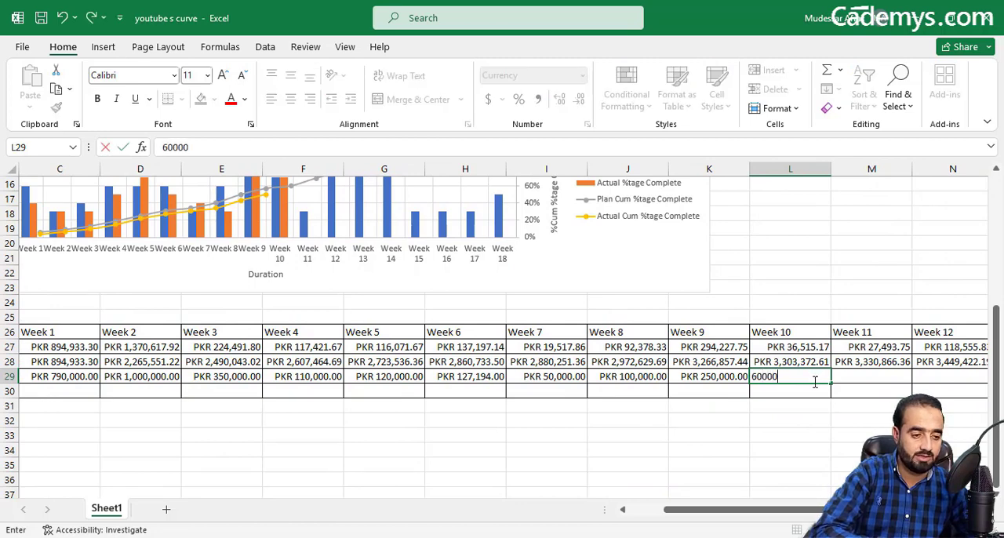
pyautogui.click(779, 407)
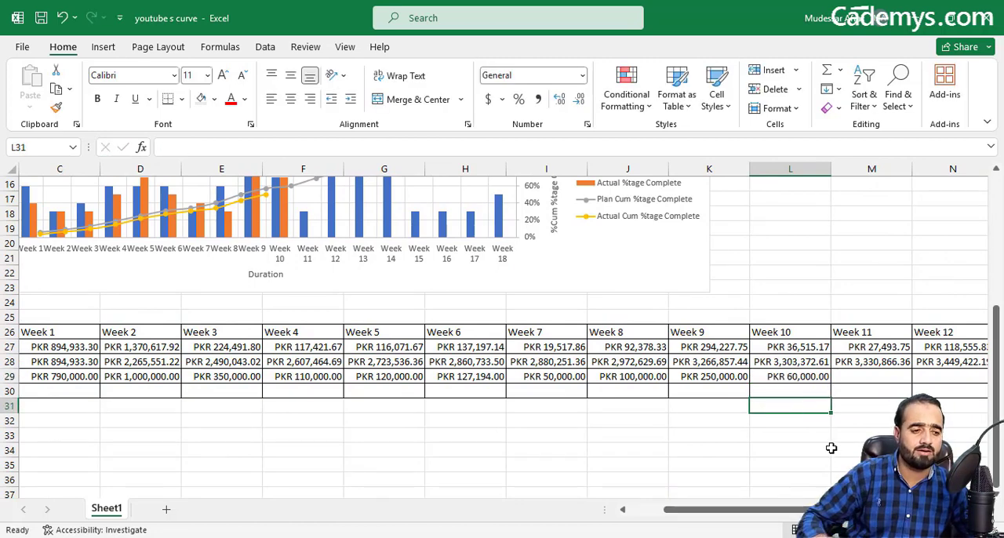
# Step: Link the Week 1 Actual Cum Cost in C30 to the Week 1 Actual Cost with =C29
pyautogui.moveTo(796, 510); pyautogui.dragTo(736, 512)
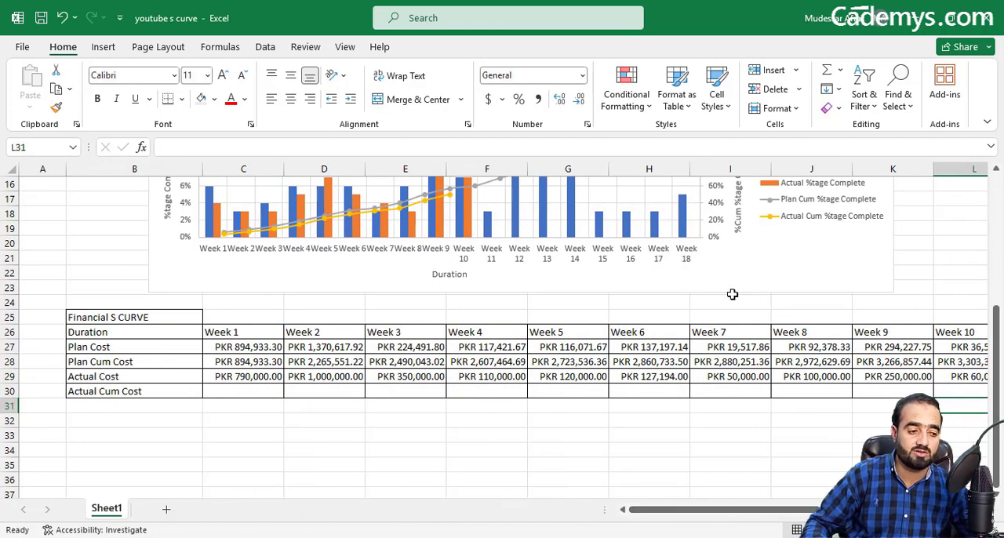
pyautogui.click(223, 392)
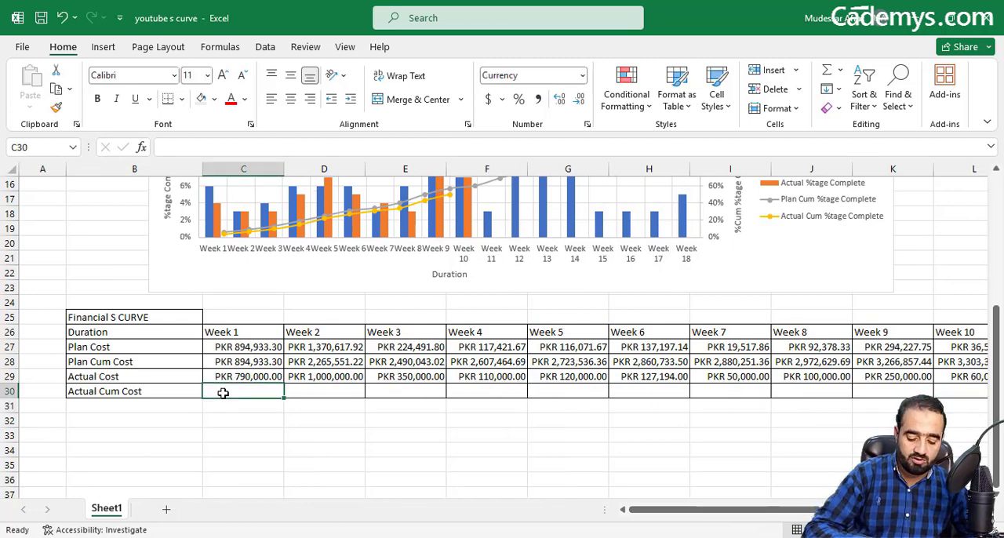
pyautogui.write('=')
pyautogui.click(237, 376)
pyautogui.press('Return')
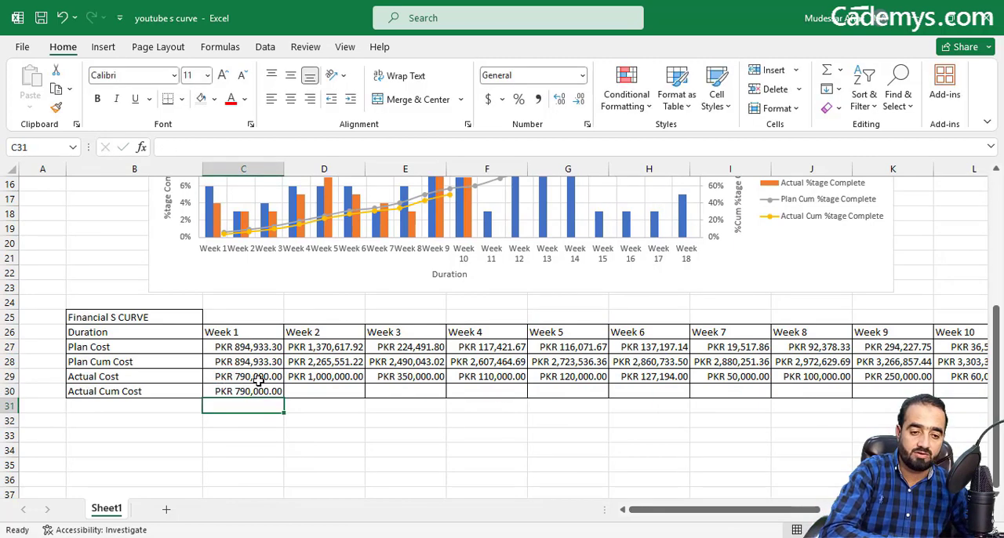
# Step: Enter the cumulative formula =C30+D29 in D30 and fill it across to Week 10 in L30
pyautogui.click(302, 399)
pyautogui.click(304, 390)
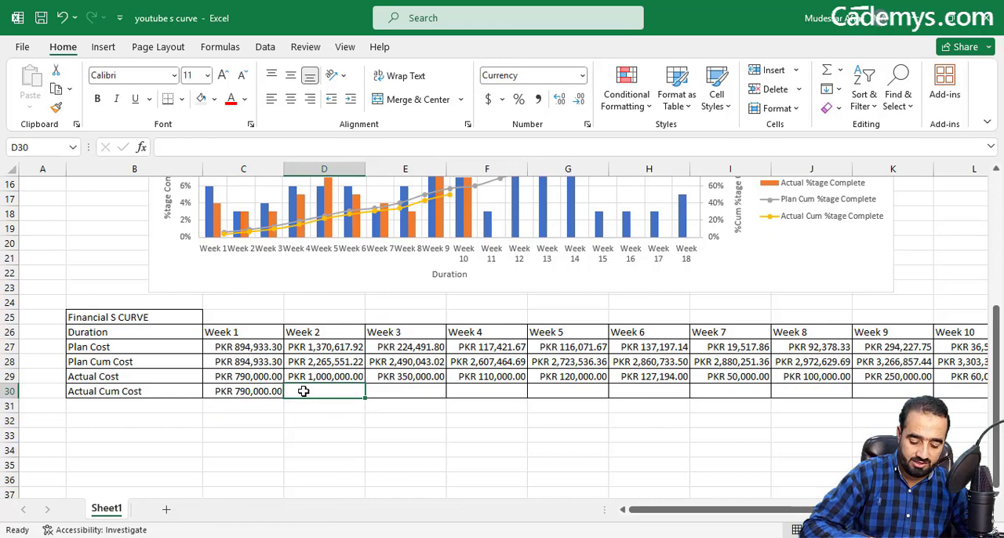
pyautogui.write('=')
pyautogui.click(259, 393)
pyautogui.write('+')
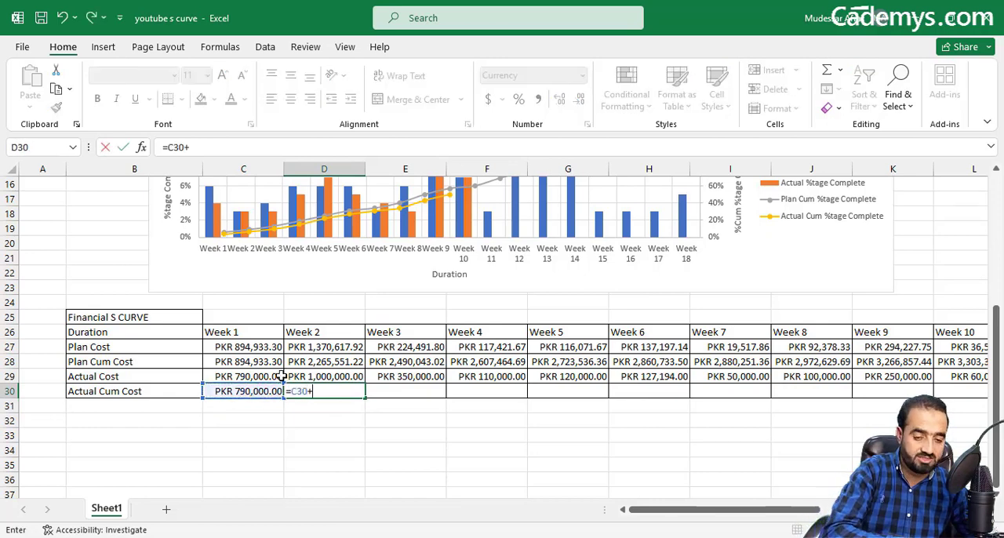
pyautogui.click(302, 376)
pyautogui.press('Return')
pyautogui.click(329, 392)
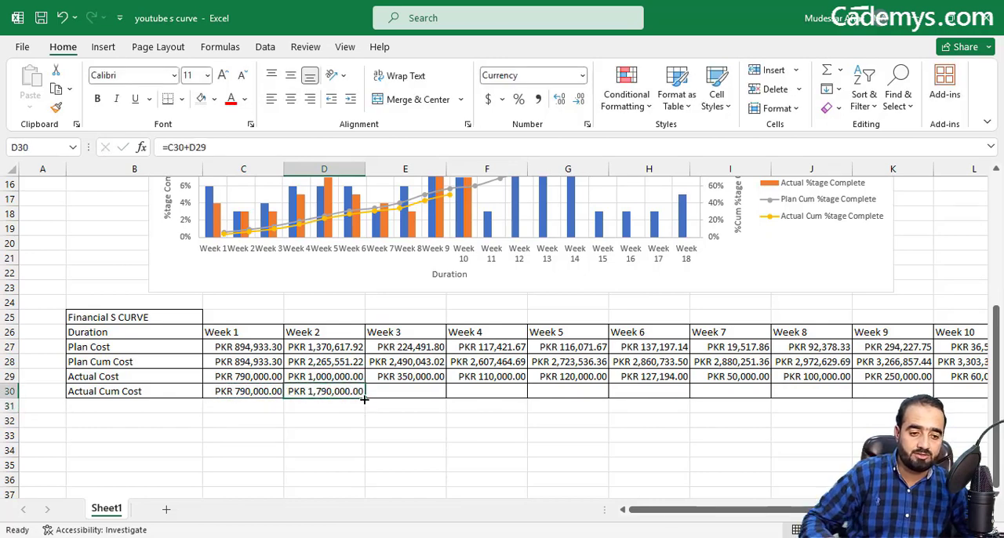
pyautogui.moveTo(387, 400); pyautogui.dragTo(829, 394)
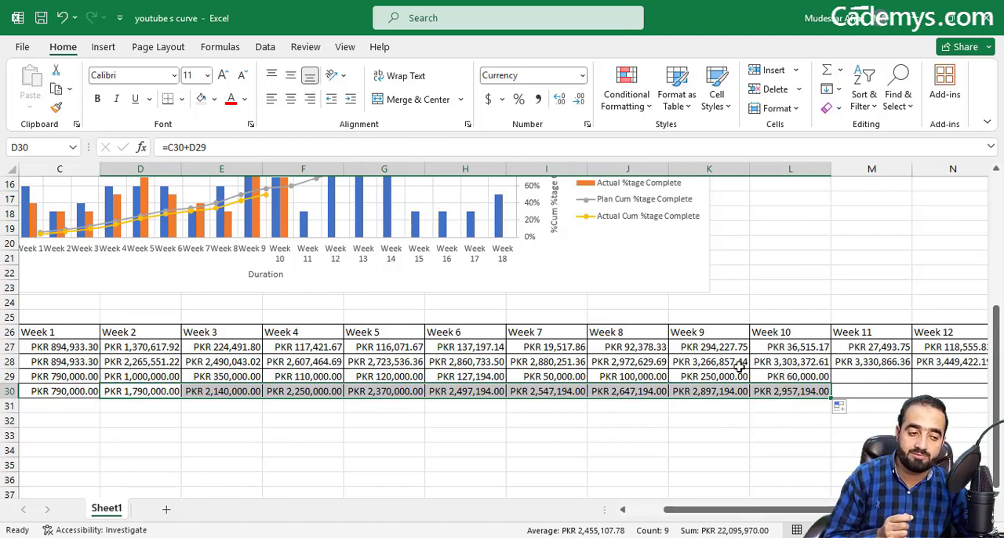
# Step: Make the week headings of the financial table, Week 1 to Week 18 from C26 onward, bold and italic
pyautogui.moveTo(997, 439); pyautogui.dragTo(994, 298)
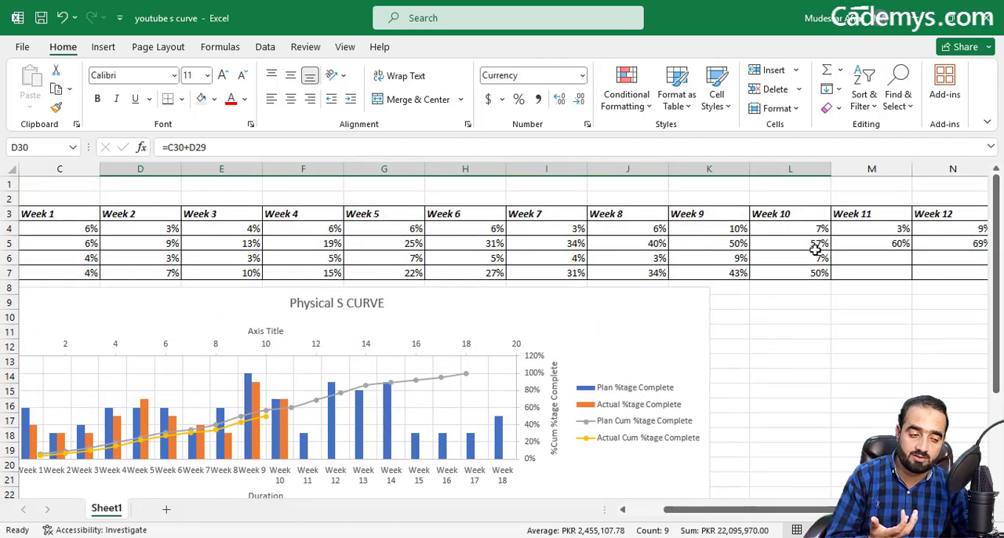
pyautogui.moveTo(1001, 321); pyautogui.dragTo(998, 415)
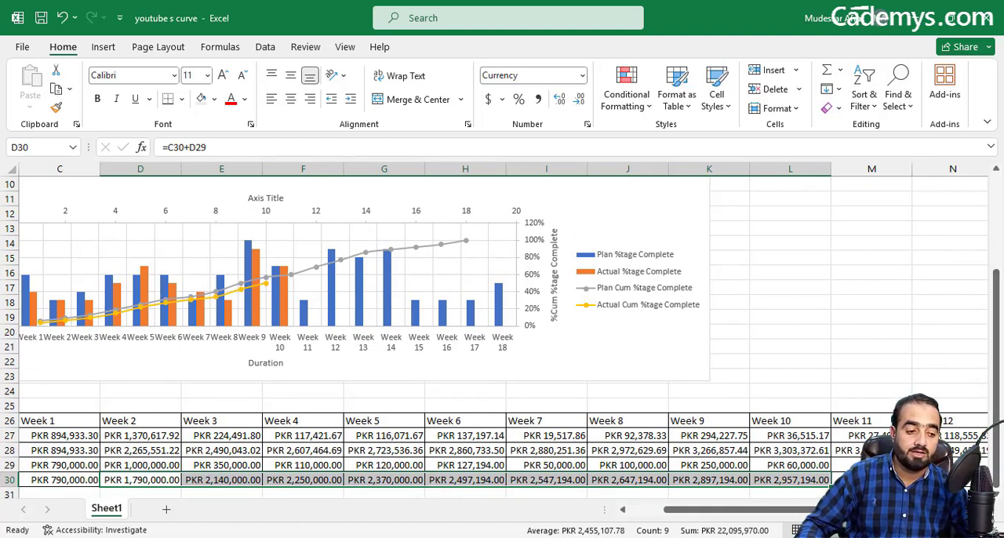
pyautogui.moveTo(811, 509); pyautogui.dragTo(727, 513)
pyautogui.scroll(-1, 411, 308)
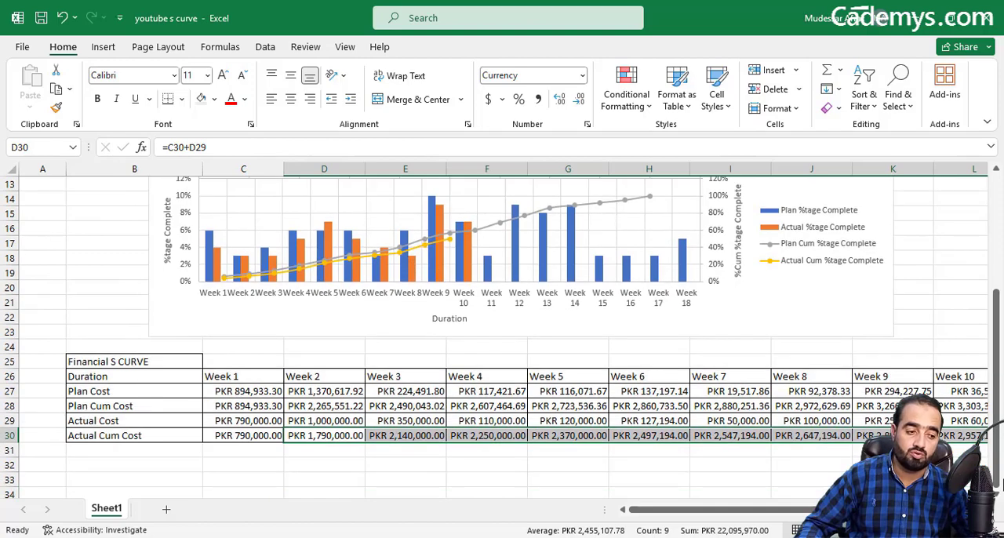
pyautogui.moveTo(250, 376); pyautogui.dragTo(859, 376)
pyautogui.click(98, 98)
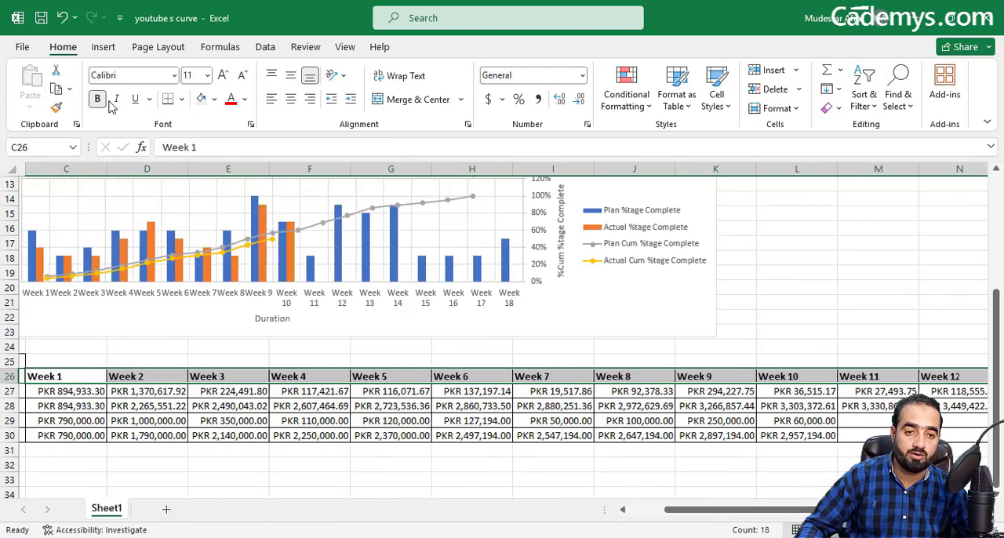
pyautogui.click(116, 98)
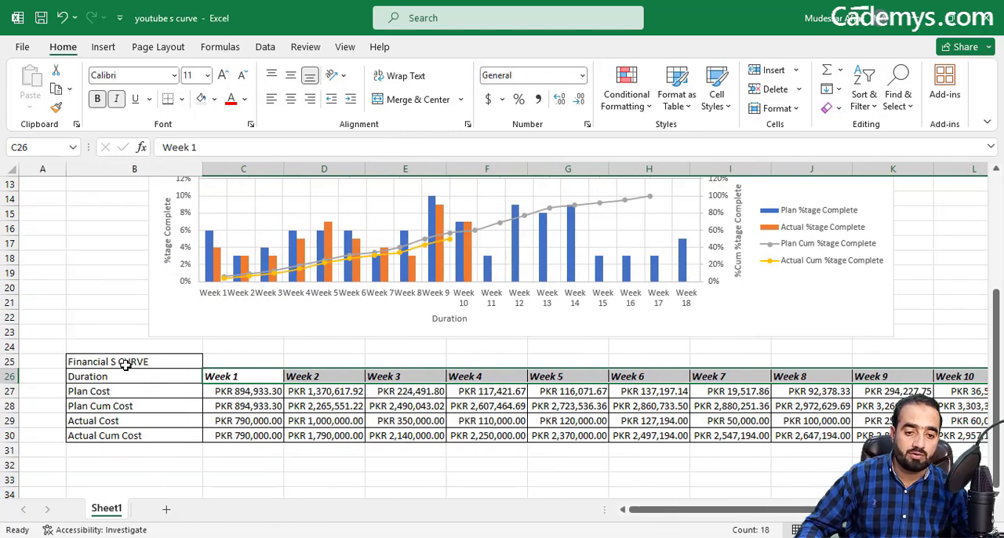
pyautogui.moveTo(123, 376); pyautogui.dragTo(127, 433)
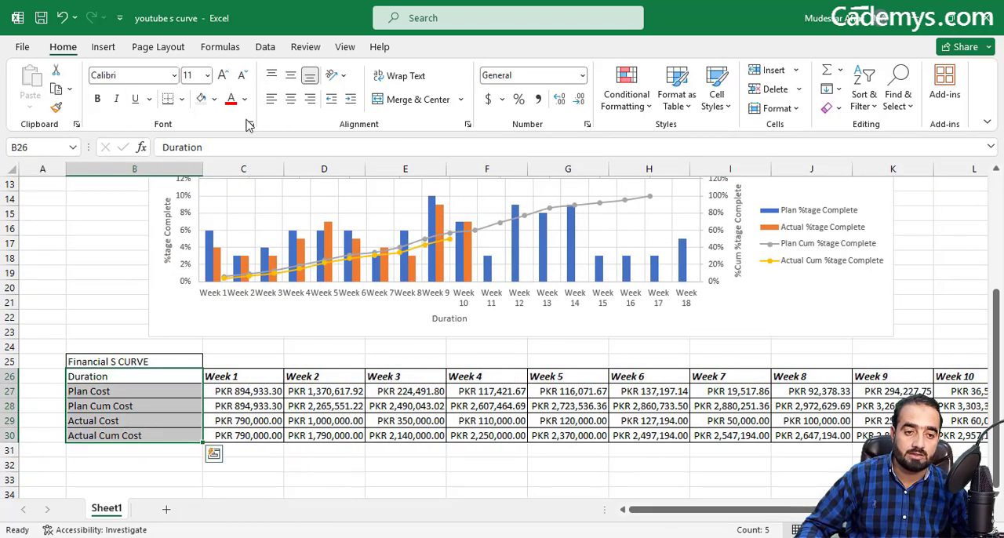
pyautogui.click(213, 98)
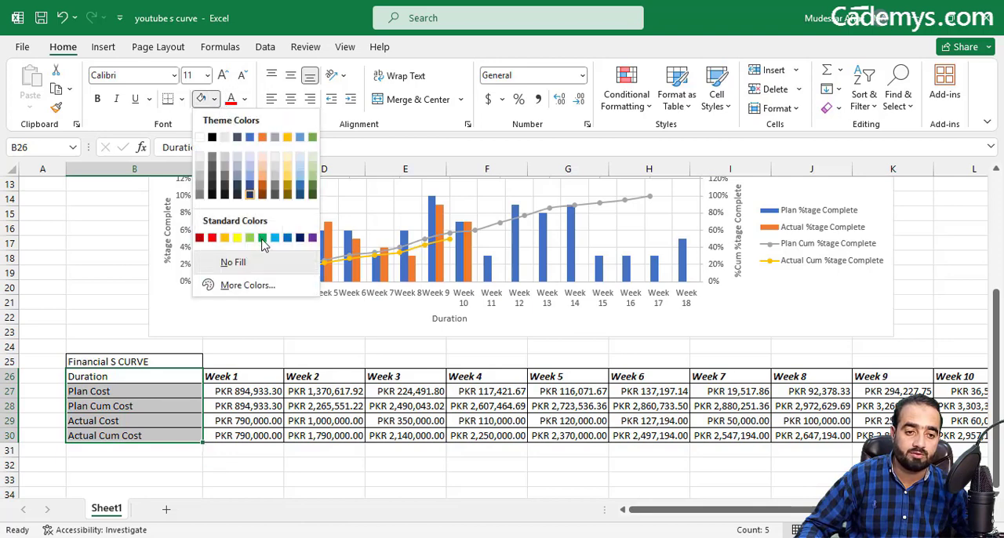
pyautogui.click(262, 237)
pyautogui.hotkey('ctrl', 'z')
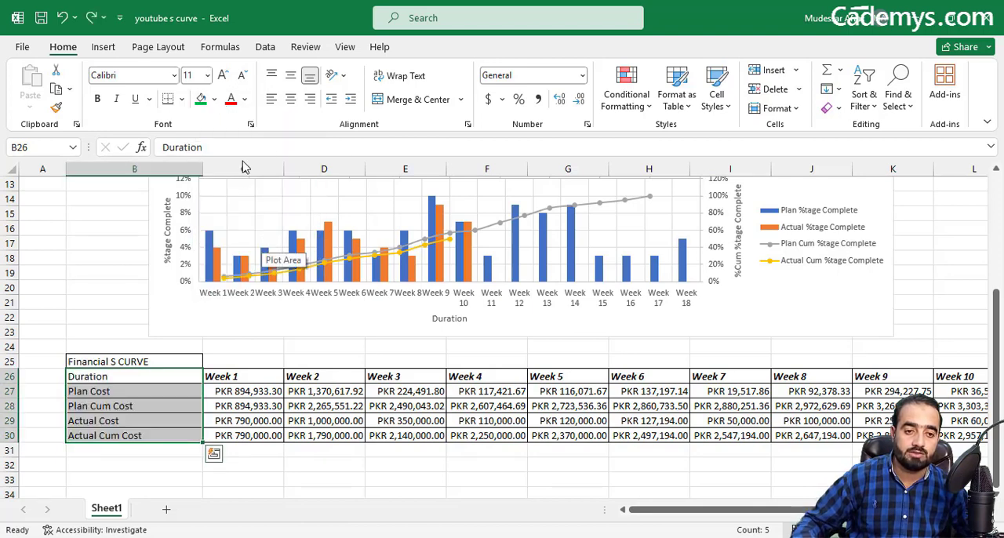
# Step: Fill the row labels in B26:B30 with light gray and the Financial S CURVE title in B25 with green
pyautogui.click(213, 102)
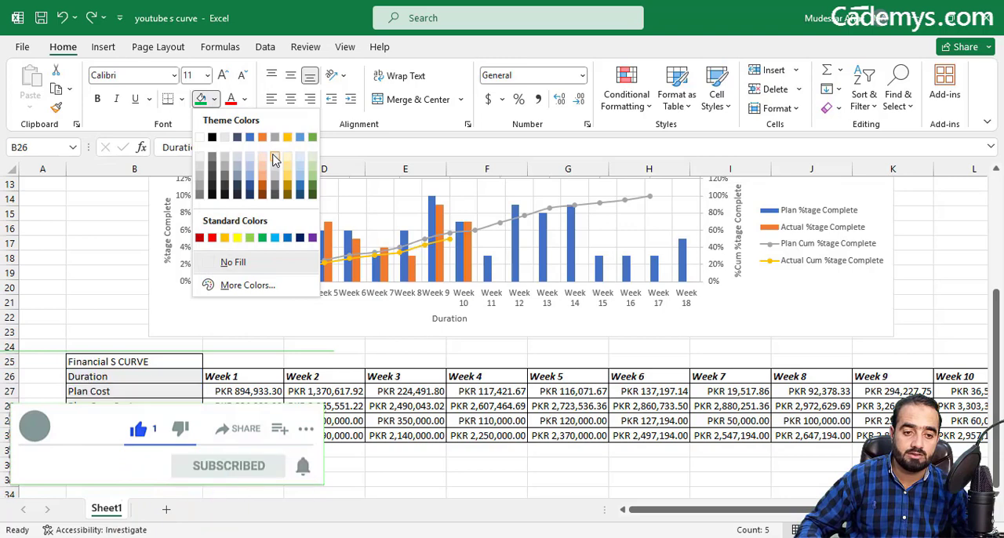
pyautogui.click(273, 156)
pyautogui.click(189, 360)
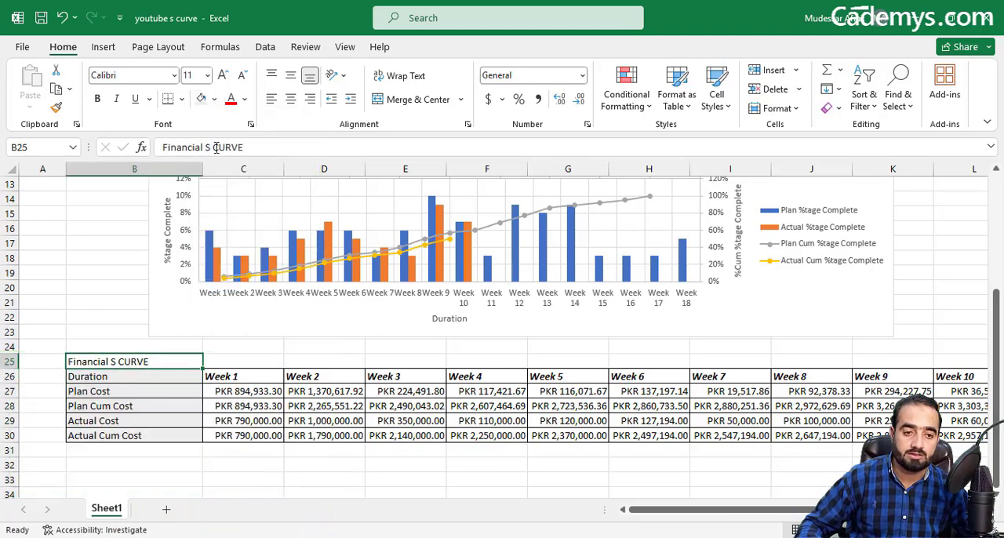
pyautogui.click(214, 99)
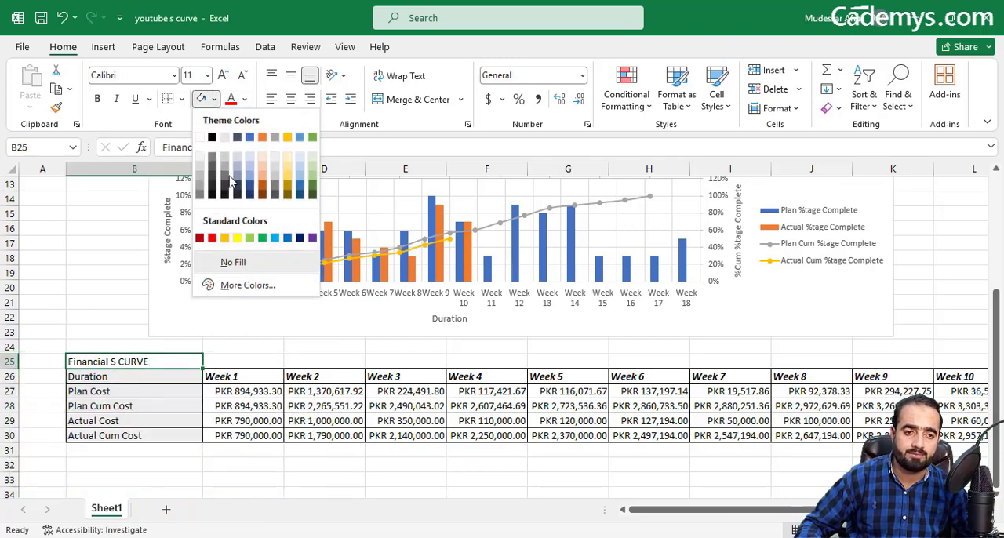
pyautogui.click(263, 240)
pyautogui.click(218, 392)
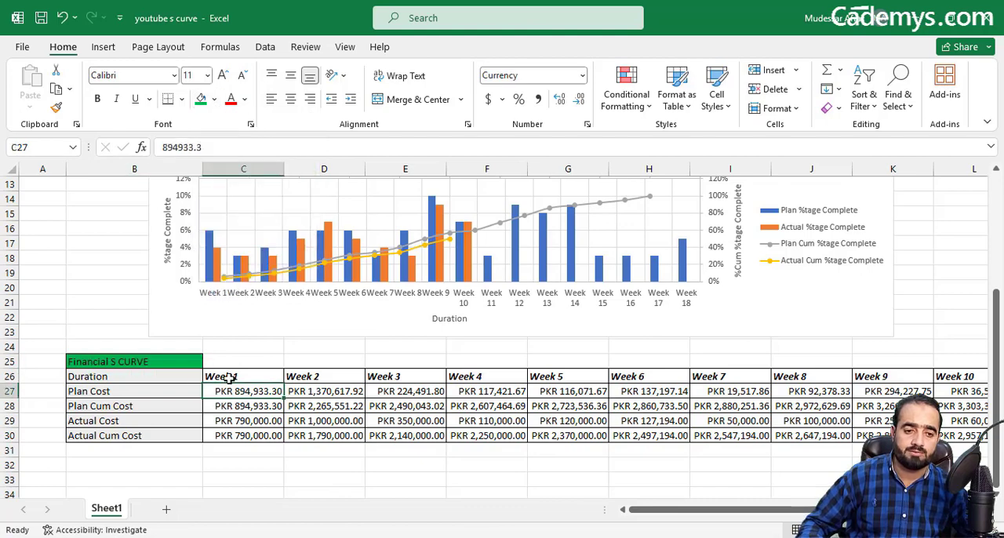
# Step: Save the workbook
pyautogui.click(20, 47)
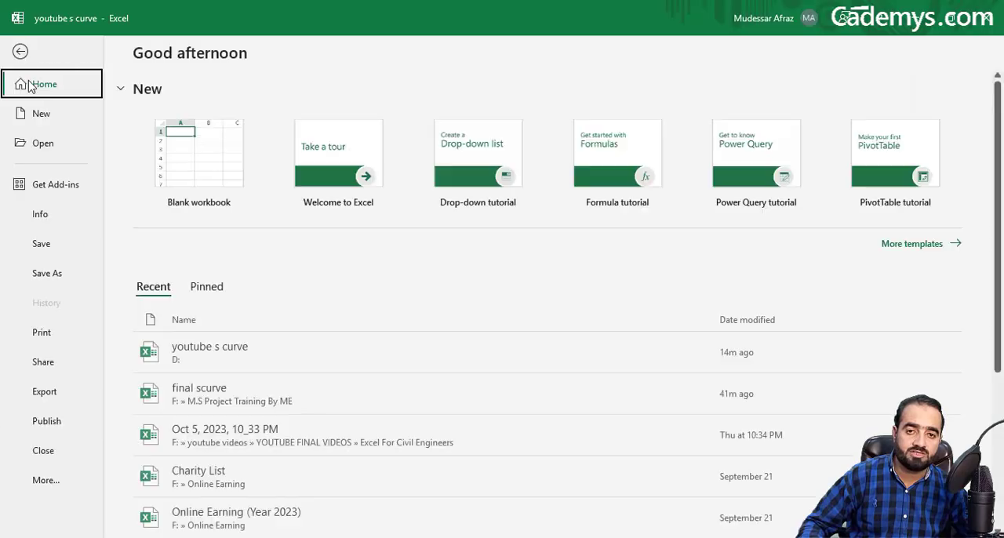
pyautogui.click(44, 244)
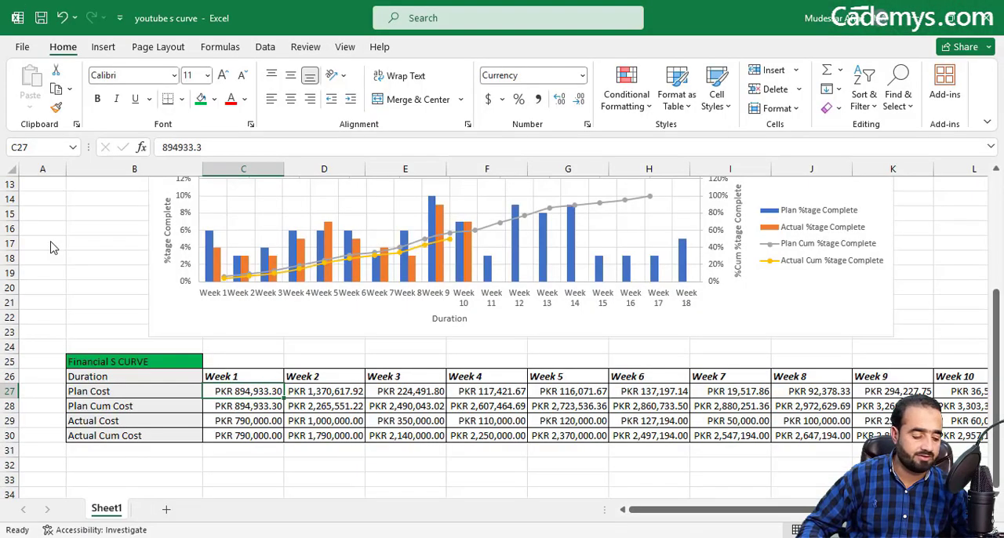
# Step: Insert a Scatter with Smooth Lines and Markers chart and place it below the financial table
pyautogui.scroll(2, 342, 273)
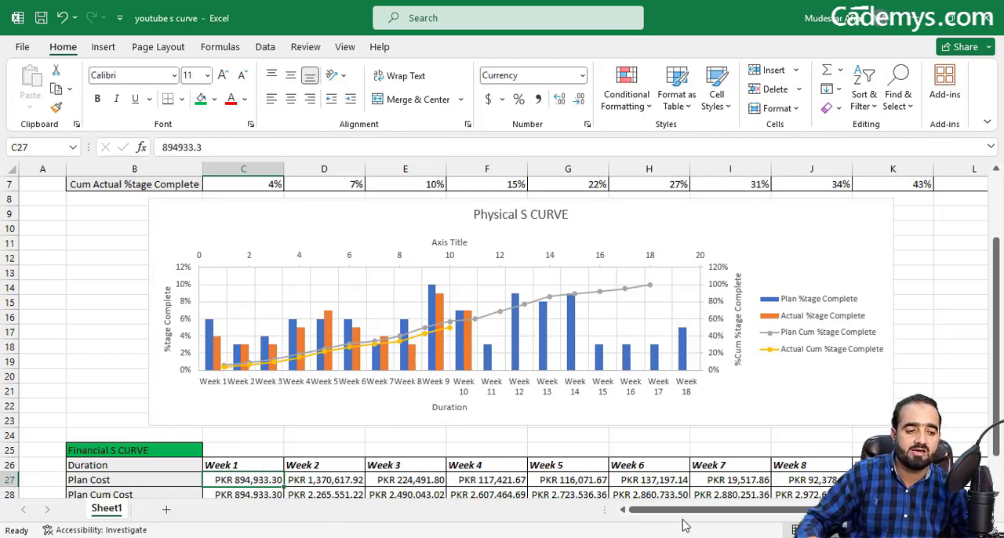
pyautogui.scroll(-1, 1000, 403)
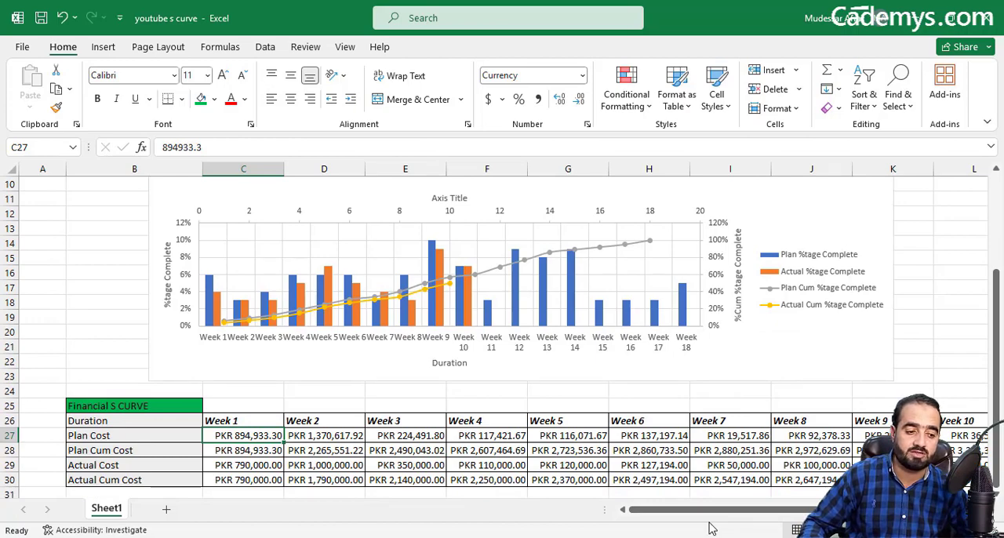
pyautogui.scroll(-4, 998, 511)
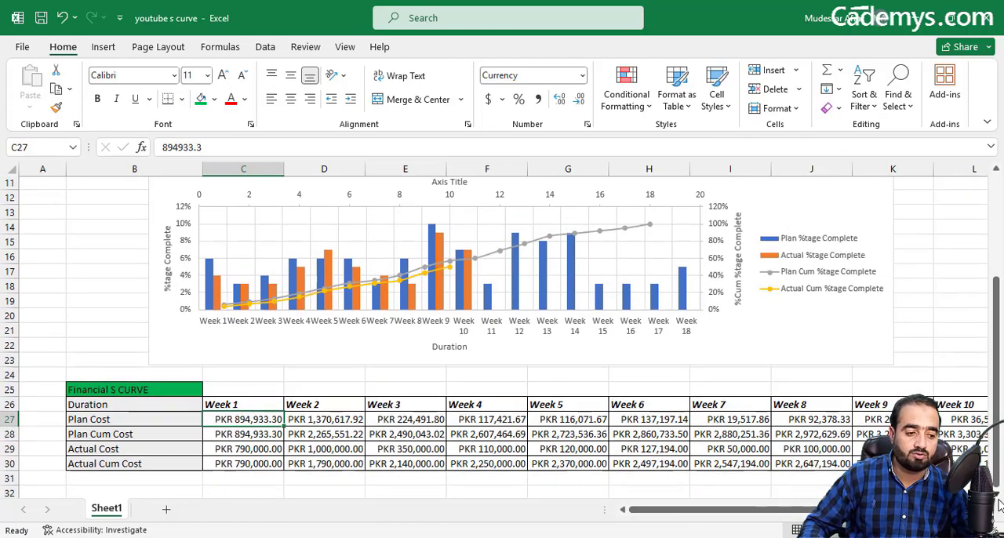
pyautogui.click(998, 500)
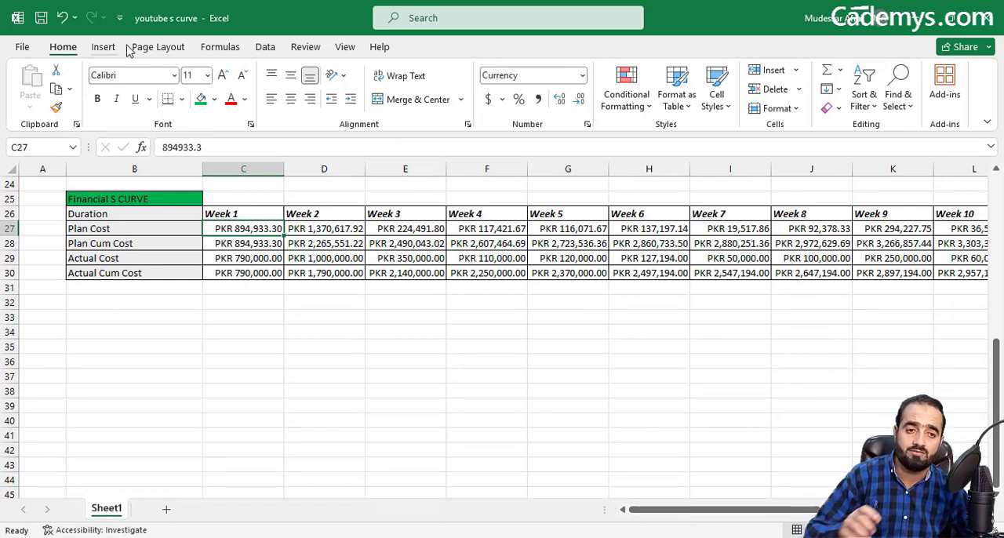
pyautogui.click(345, 47)
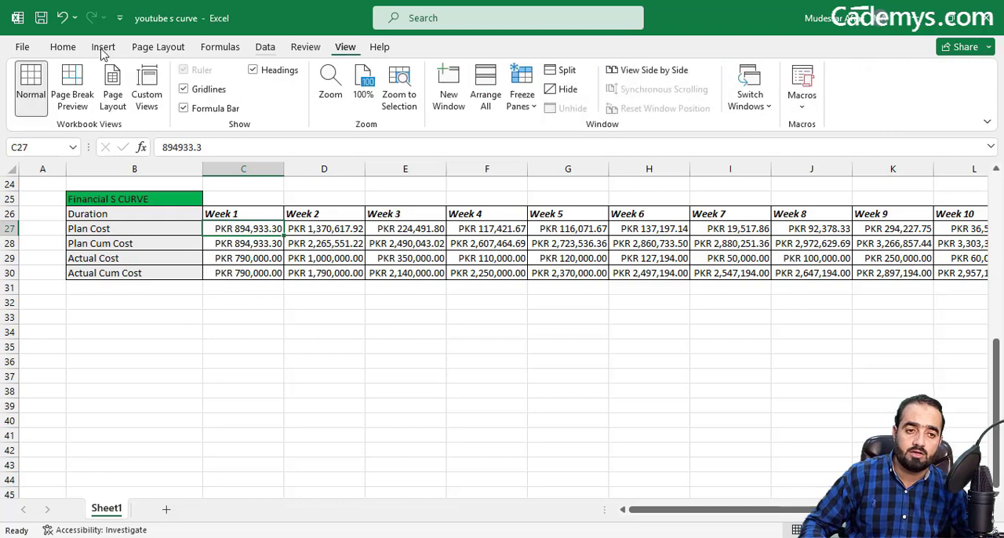
pyautogui.click(103, 47)
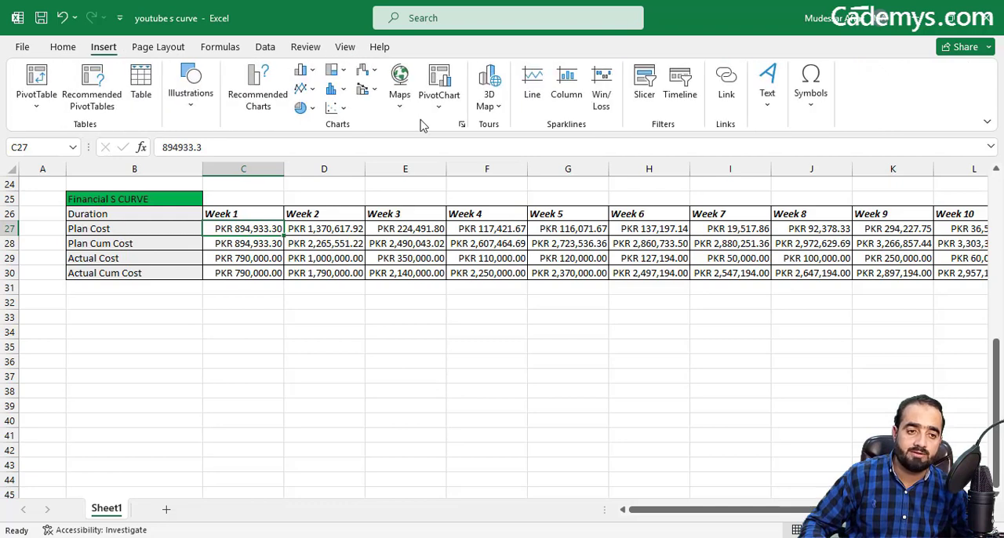
pyautogui.click(339, 109)
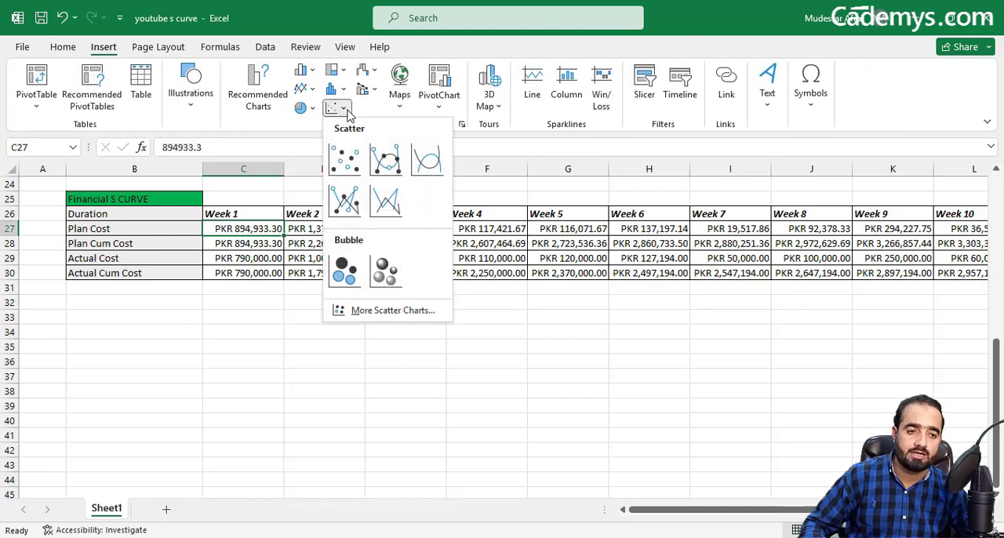
pyautogui.click(388, 166)
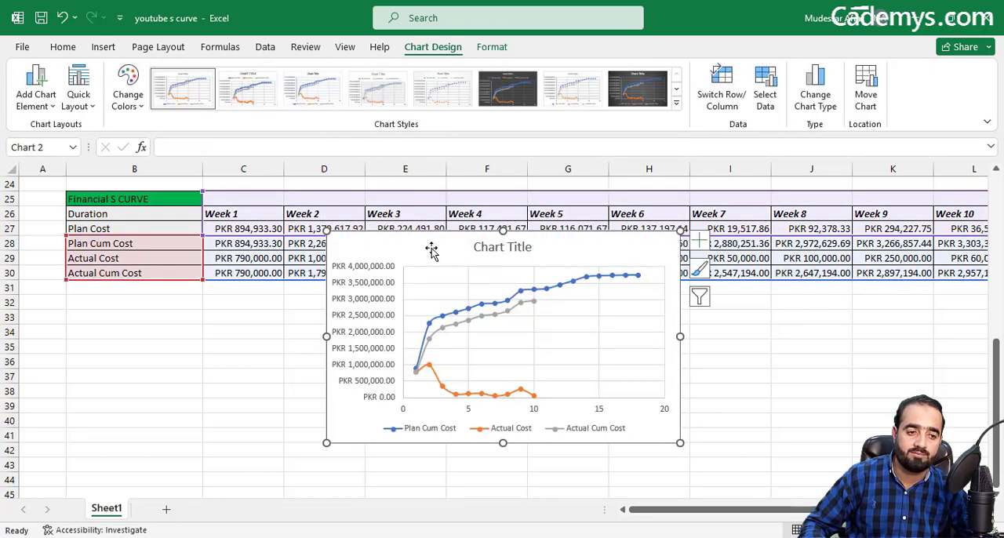
pyautogui.moveTo(430, 251); pyautogui.dragTo(267, 341)
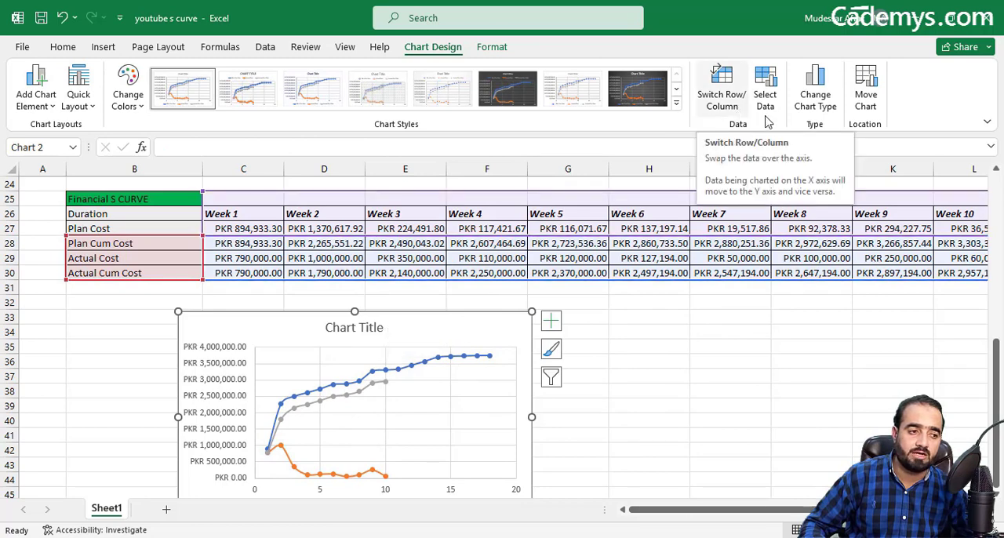
# Step: Remove the Plan Cum Cost, Actual Cost and Actual Cum Cost series from the new chart's data source
pyautogui.click(766, 97)
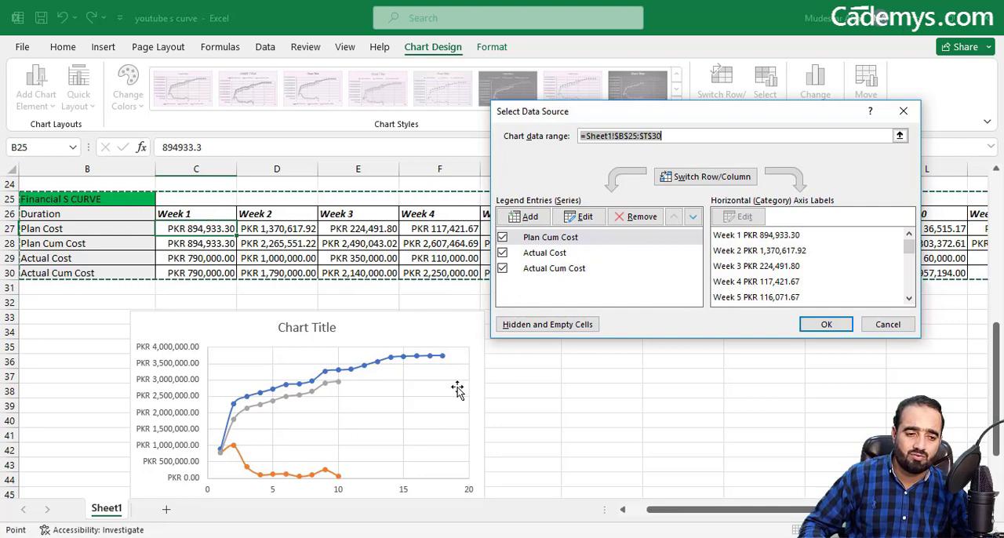
pyautogui.click(635, 218)
pyautogui.click(634, 218)
pyautogui.click(633, 218)
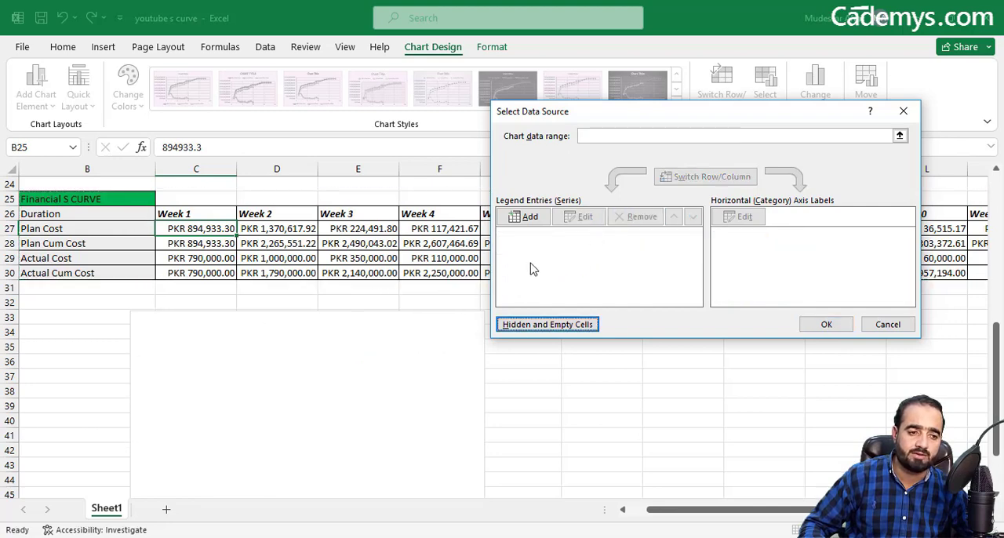
# Step: Add a chart series named Plan Cost with the week headings C26:T26 as its X values
pyautogui.click(533, 218)
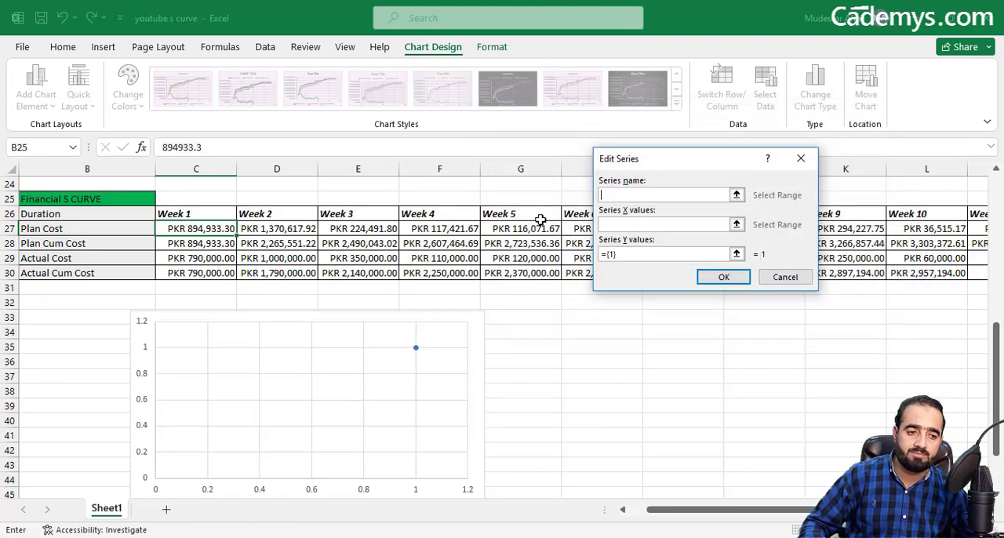
pyautogui.write('Pla')
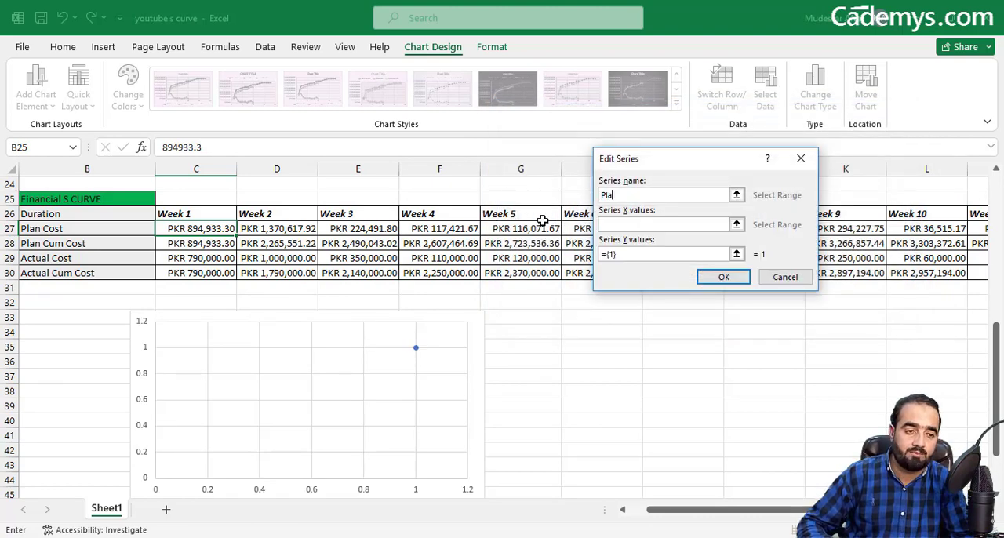
pyautogui.write('n Cost')
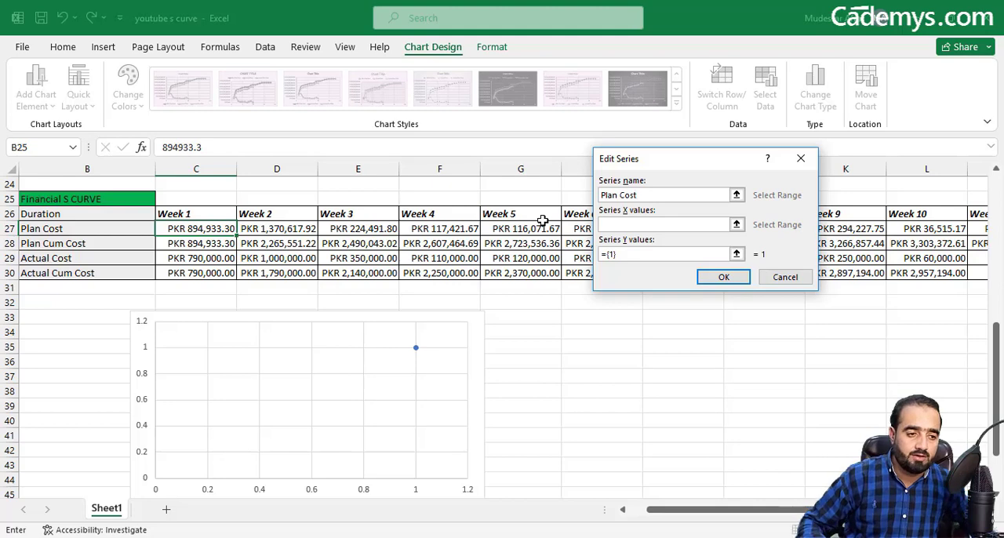
pyautogui.doubleClick(736, 224)
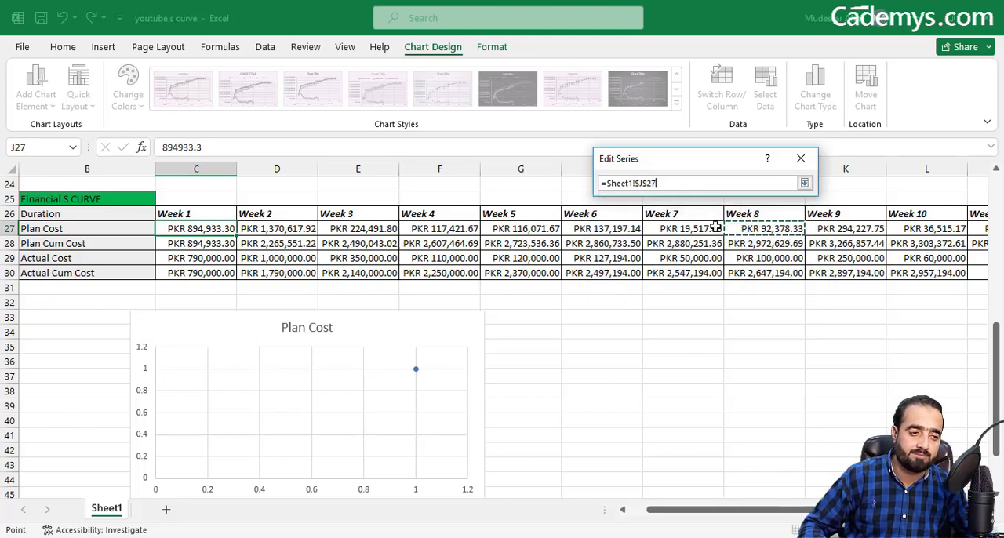
pyautogui.moveTo(197, 214); pyautogui.dragTo(842, 202)
pyautogui.hscroll(1, 956, 218)
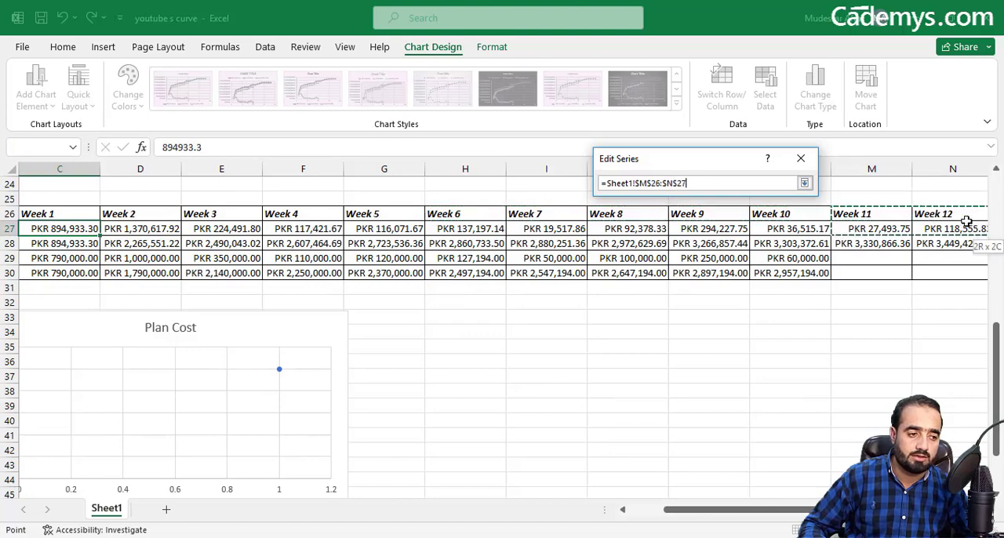
pyautogui.click(734, 216)
pyautogui.moveTo(73, 206); pyautogui.dragTo(105, 202)
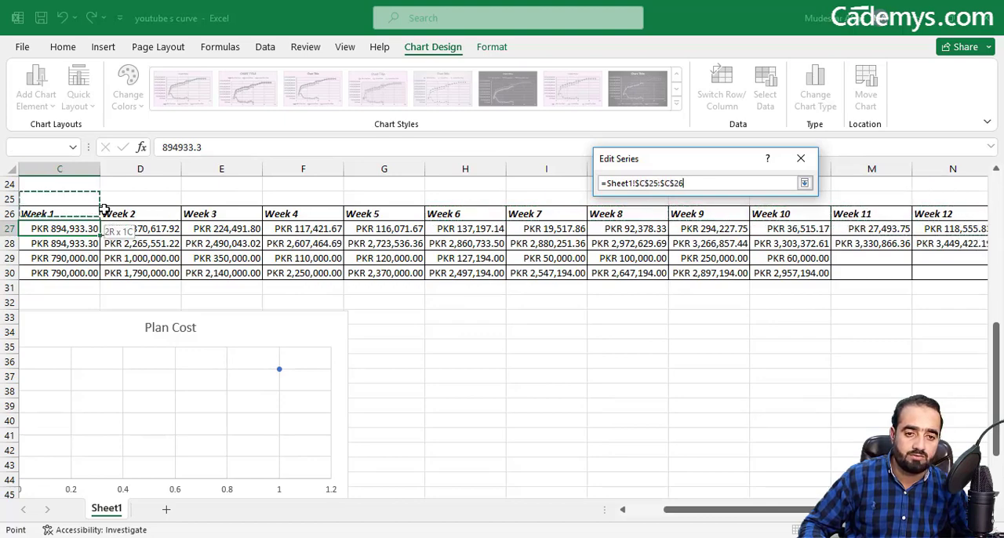
pyautogui.click(78, 208)
pyautogui.moveTo(86, 213); pyautogui.dragTo(294, 214)
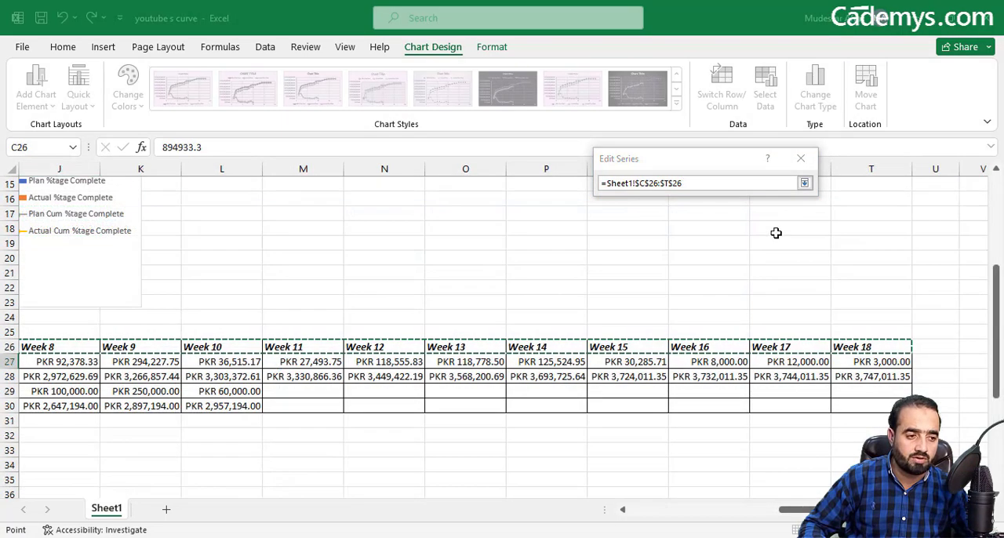
pyautogui.click(804, 182)
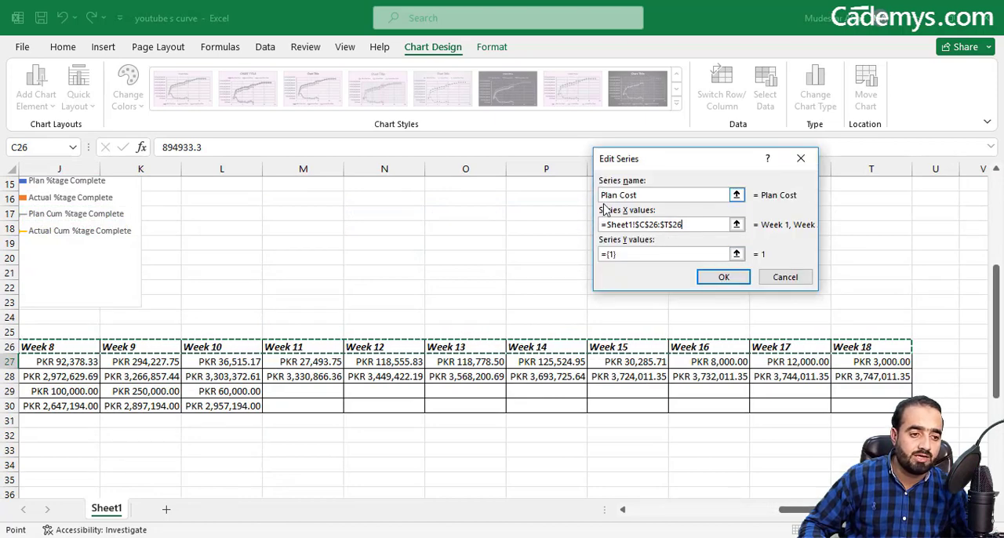
pyautogui.click(724, 277)
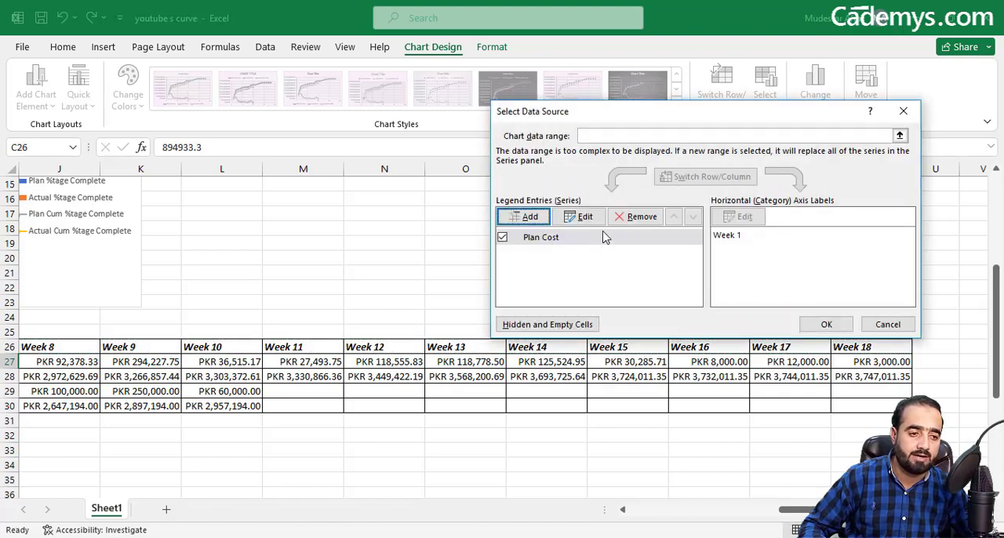
# Step: Set the Plan Cost series' Y values to the Plan Cost row, C27:T27
pyautogui.click(580, 217)
pyautogui.click(728, 254)
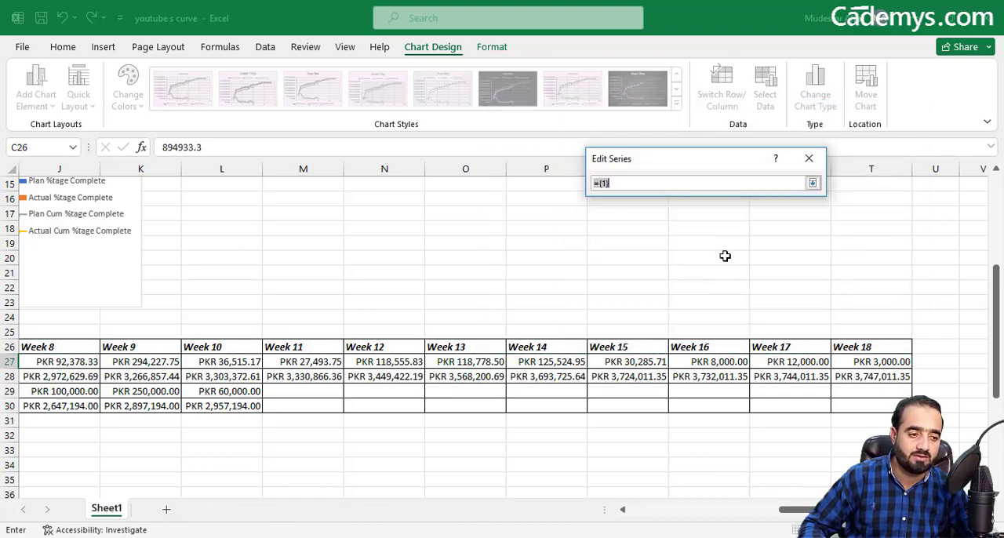
pyautogui.moveTo(796, 508); pyautogui.dragTo(617, 509)
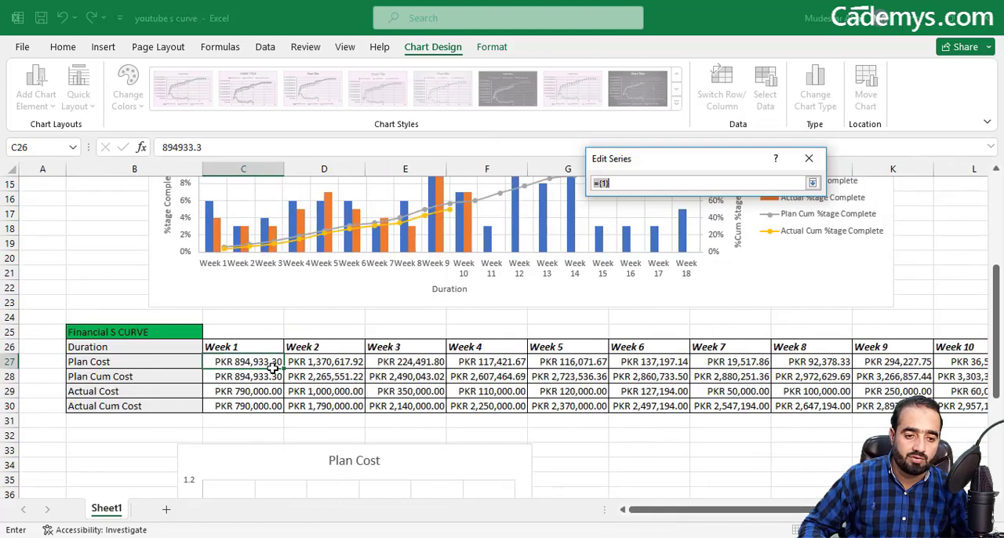
pyautogui.moveTo(216, 362); pyautogui.dragTo(892, 358)
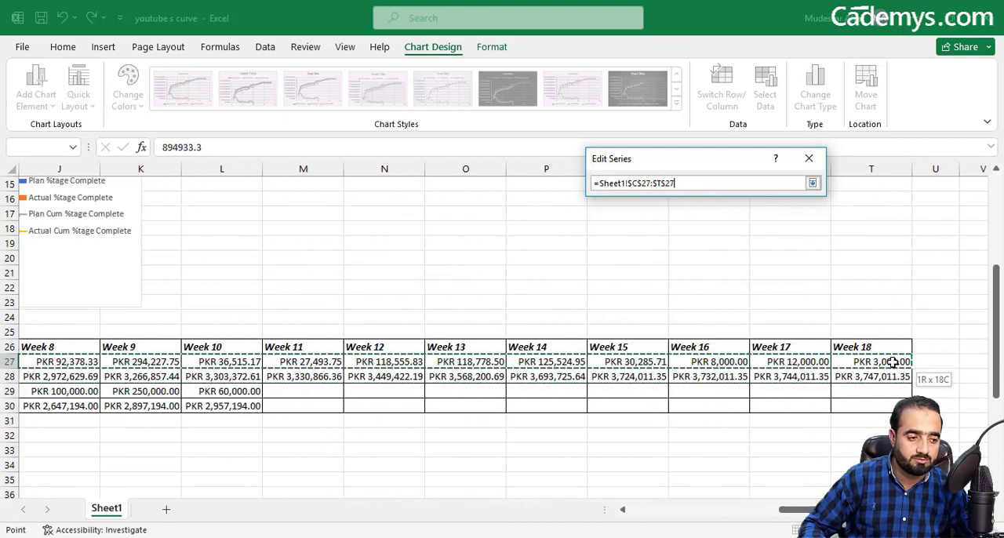
pyautogui.click(813, 183)
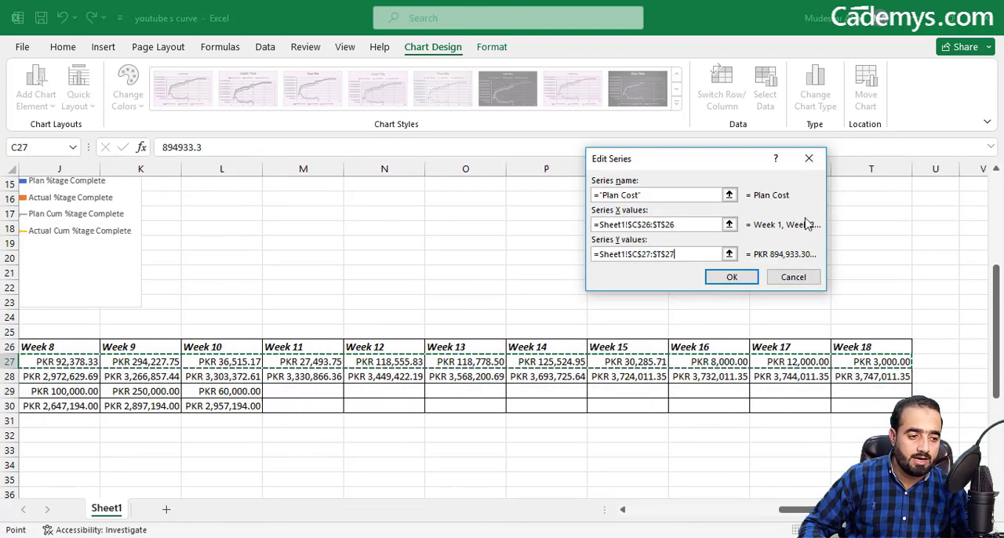
pyautogui.click(730, 277)
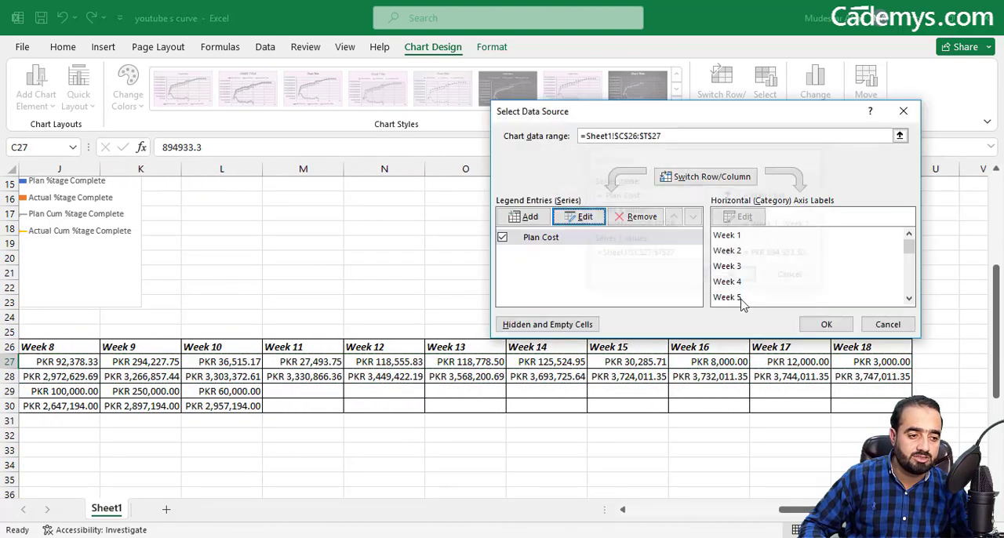
# Step: Add a chart series named Actual Cost with the week headings L26:T26 as its X values
pyautogui.click(528, 216)
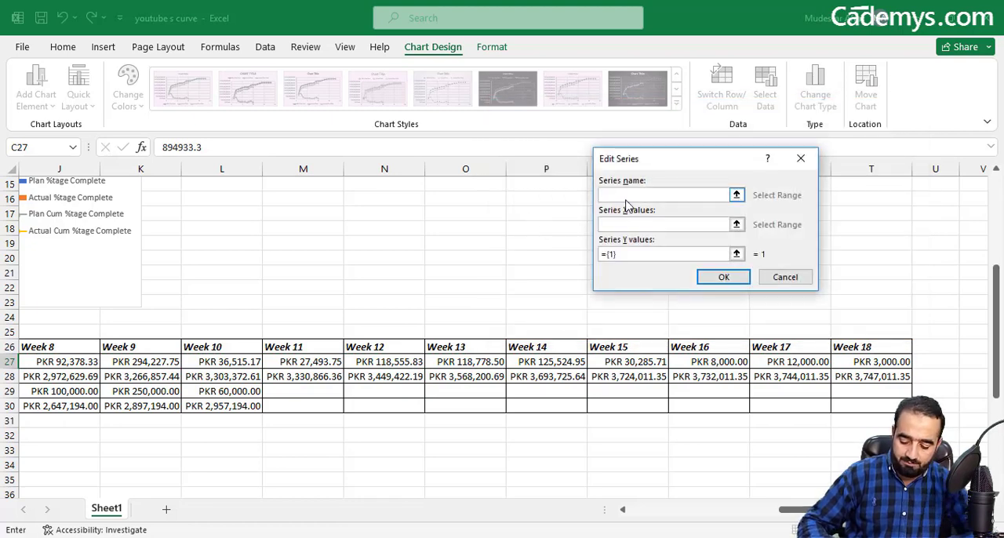
pyautogui.write('A')
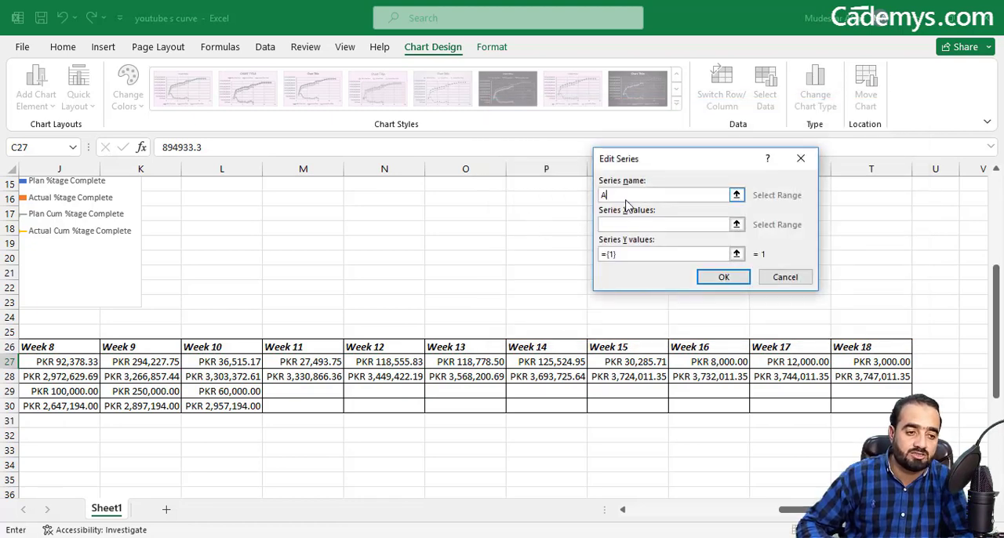
pyautogui.write('ctual Cost')
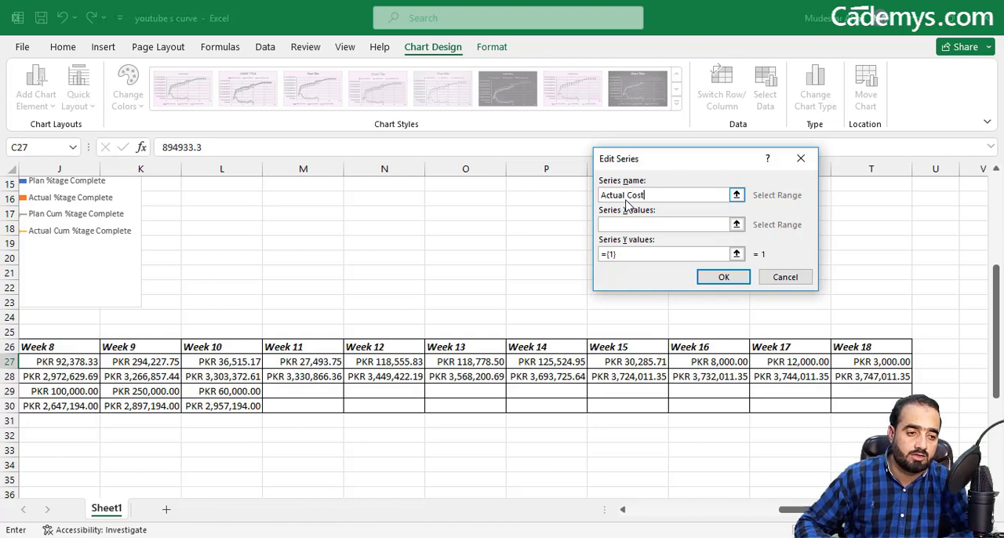
pyautogui.click(736, 224)
pyautogui.click(744, 229)
pyautogui.hscroll(-8, 251, 330)
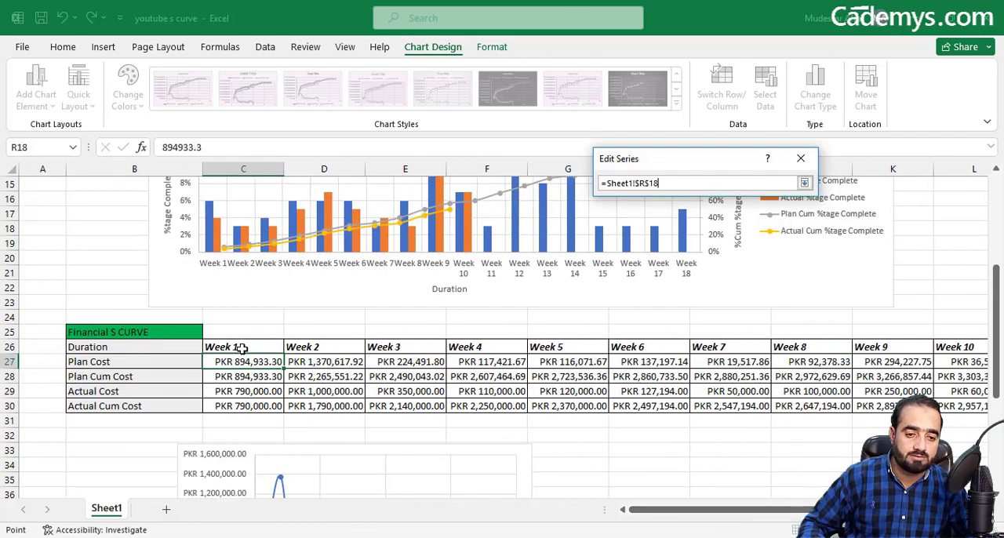
pyautogui.moveTo(242, 348); pyautogui.dragTo(439, 345)
pyautogui.click(816, 345)
pyautogui.click(974, 345)
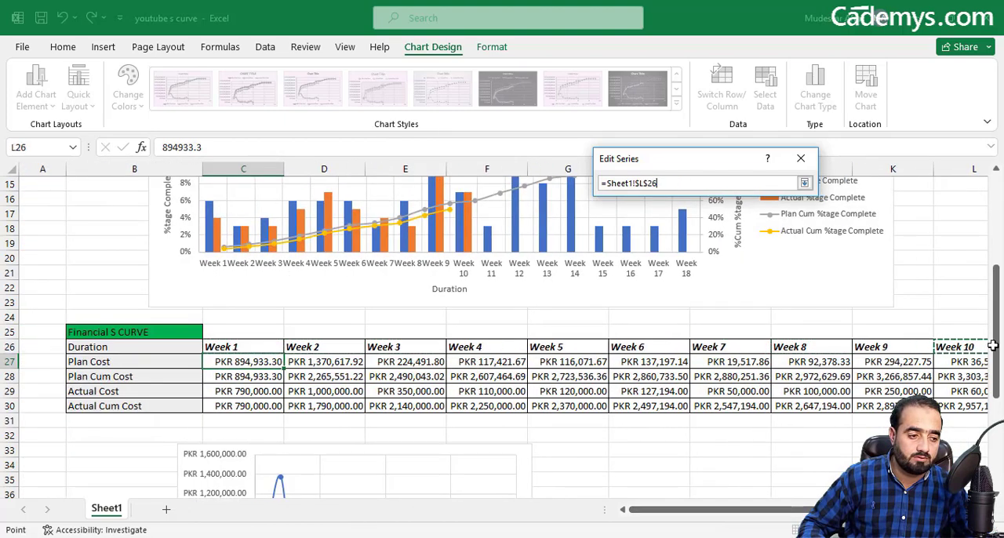
pyautogui.moveTo(992, 346); pyautogui.dragTo(897, 350)
pyautogui.click(804, 182)
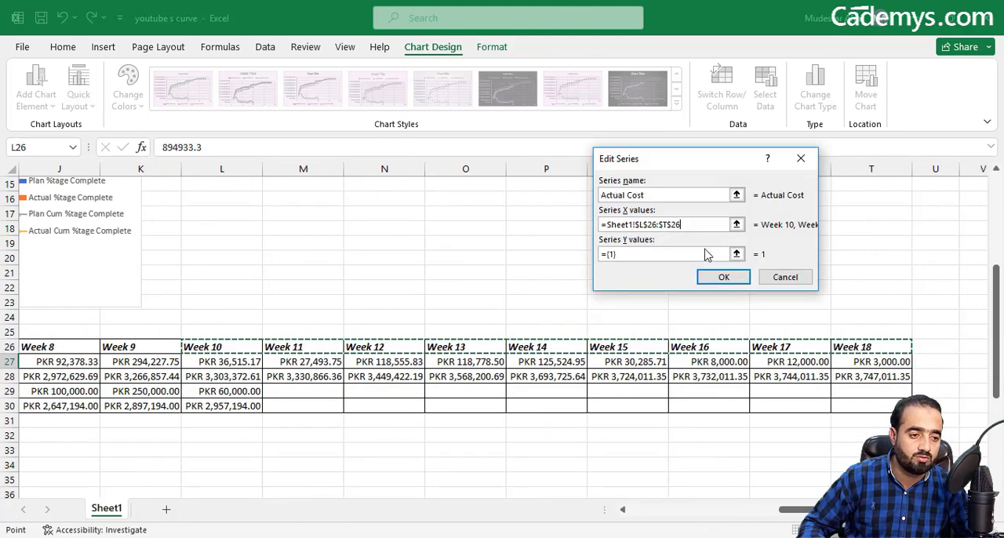
# Step: Set the Actual Cost series' Y values to cell L29 and accept the series
pyautogui.click(736, 253)
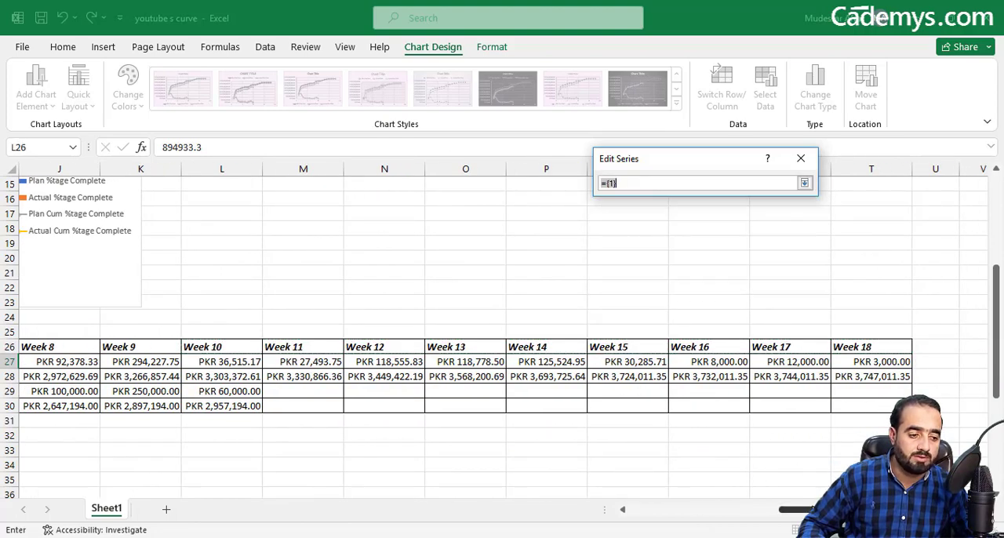
pyautogui.hscroll(-5, 227, 404)
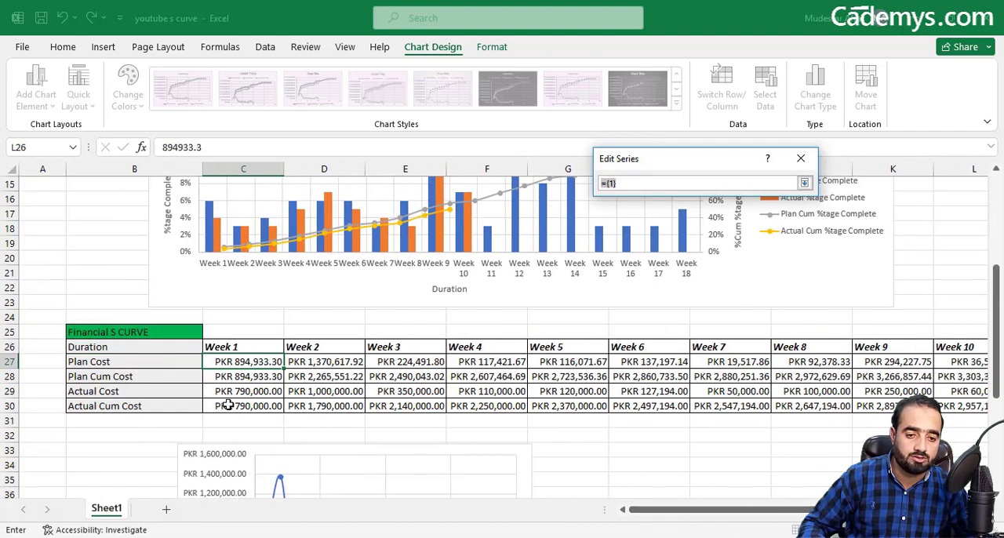
pyautogui.moveTo(237, 392); pyautogui.dragTo(655, 390)
pyautogui.click(656, 391)
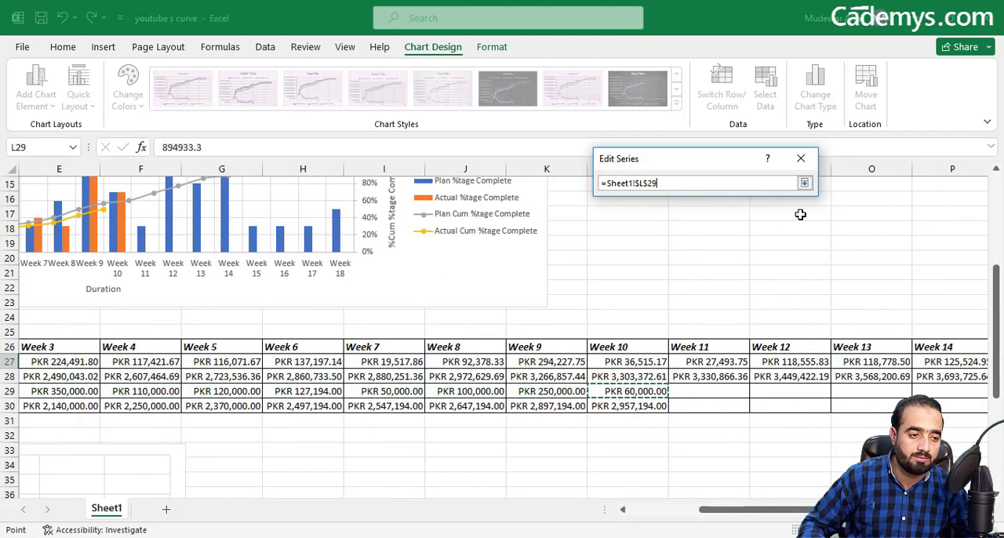
pyautogui.click(805, 184)
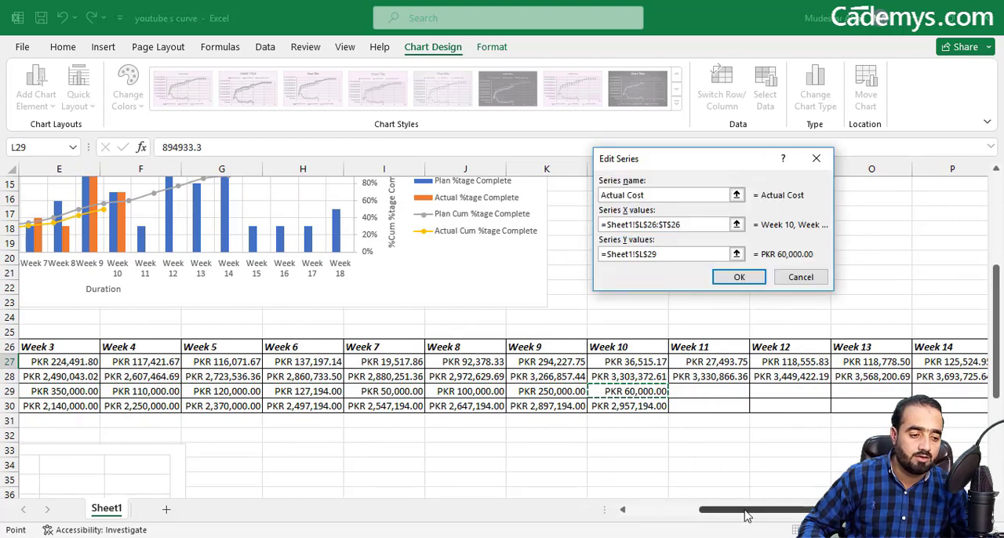
pyautogui.click(739, 277)
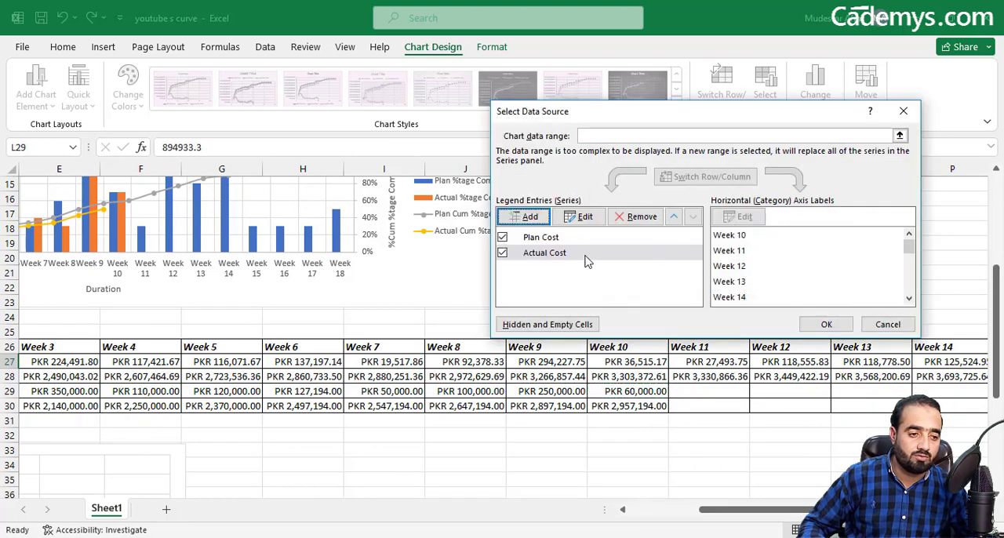
# Step: Add a chart series named Plan Cum Cost with the week headings C26:T26 as its X values
pyautogui.click(524, 216)
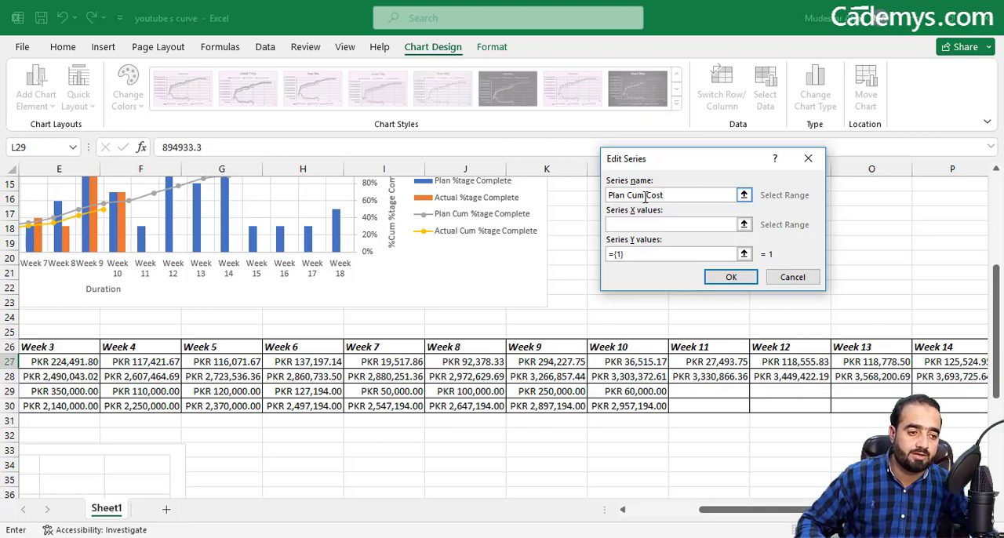
pyautogui.click(744, 224)
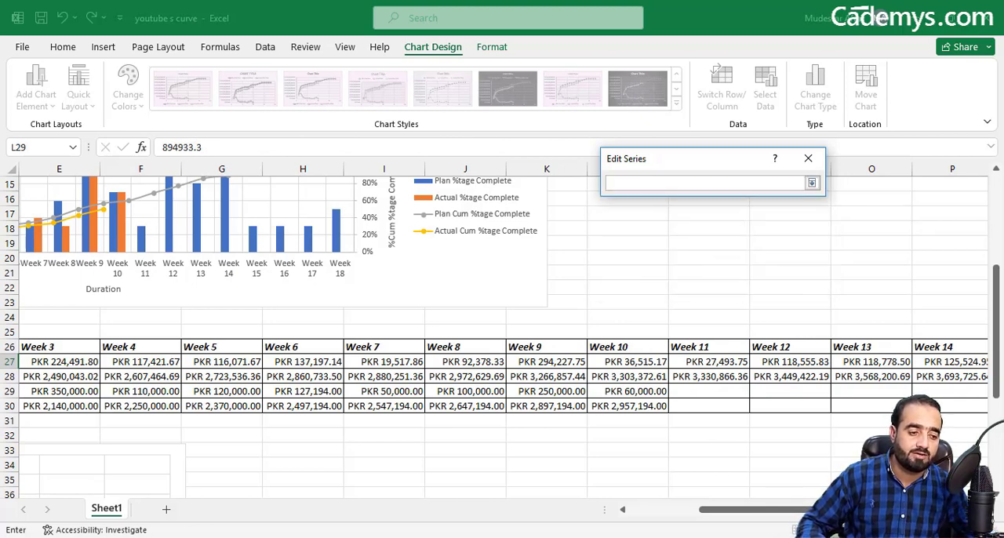
pyautogui.moveTo(790, 516); pyautogui.dragTo(720, 516)
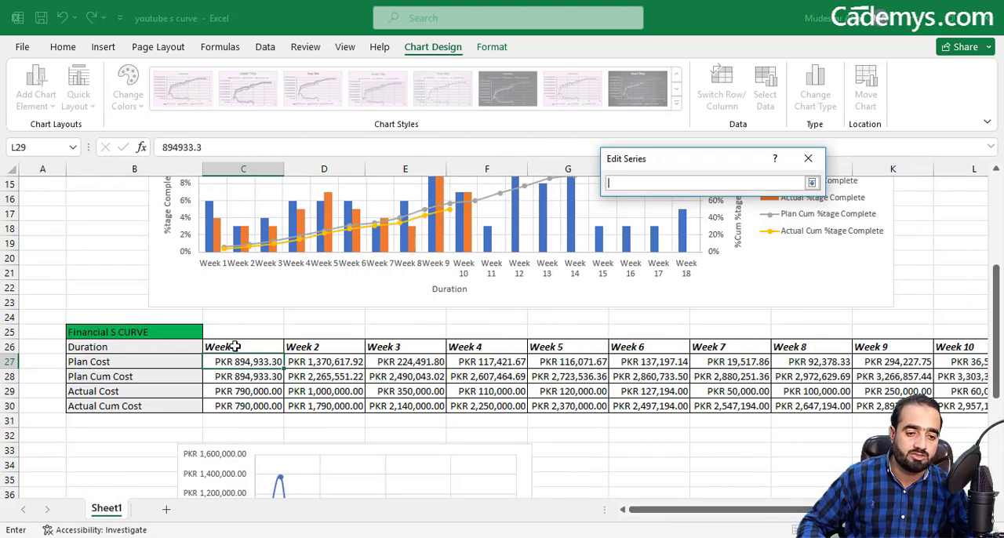
pyautogui.moveTo(235, 345); pyautogui.dragTo(887, 341)
pyautogui.click(812, 182)
pyautogui.click(623, 200)
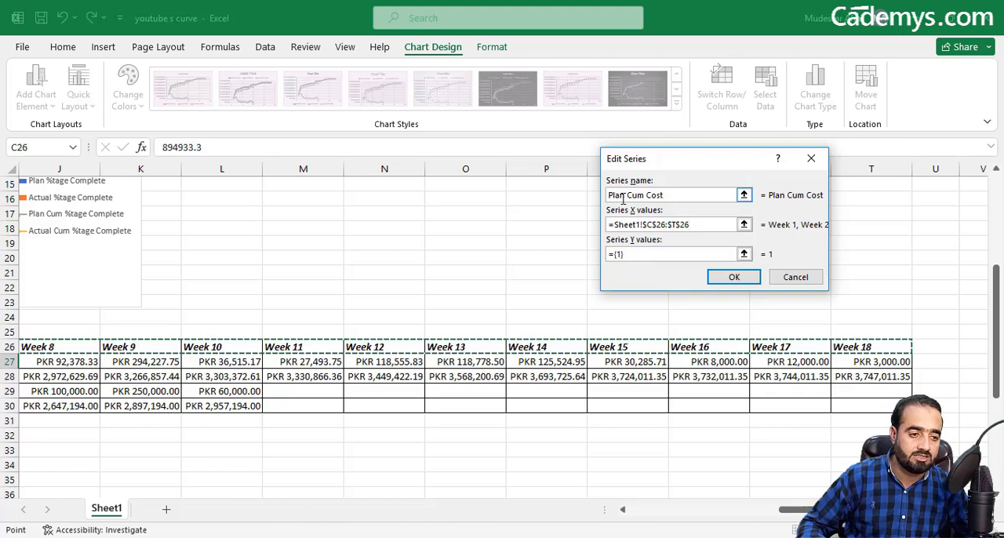
# Step: Set the Plan Cum Cost series' Y values to the Plan Cum Cost row, C28:T28
pyautogui.click(743, 254)
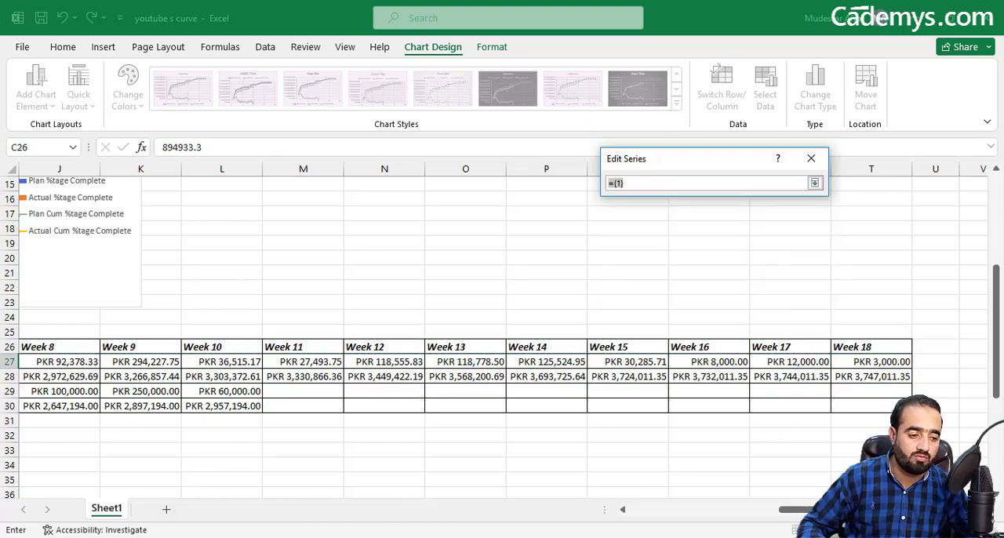
pyautogui.moveTo(812, 510); pyautogui.dragTo(618, 510)
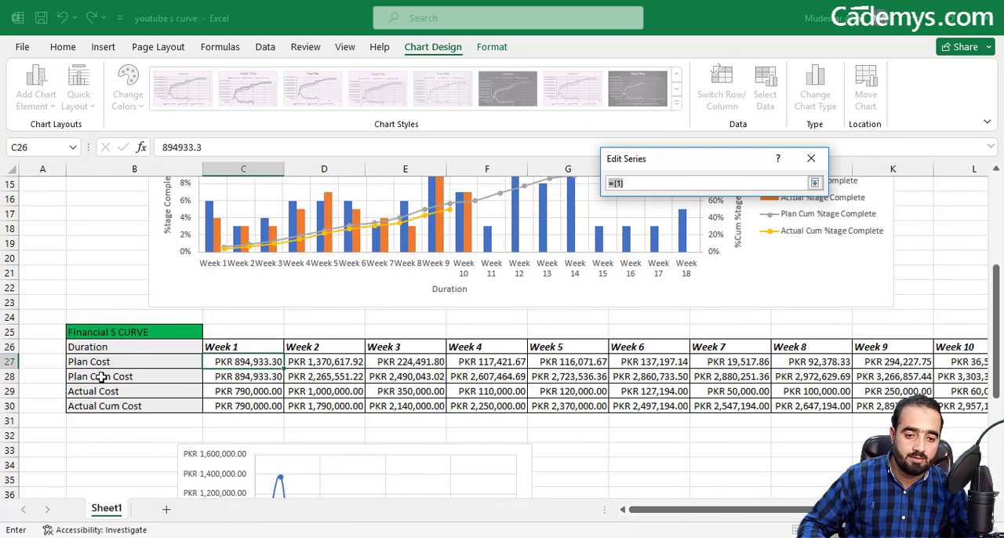
pyautogui.moveTo(210, 376); pyautogui.dragTo(884, 377)
pyautogui.click(814, 183)
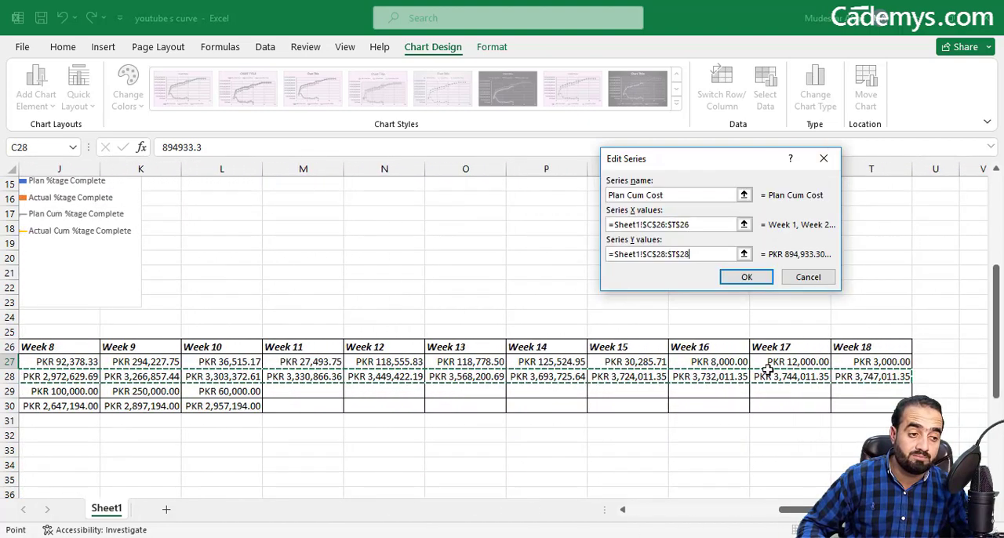
pyautogui.click(745, 278)
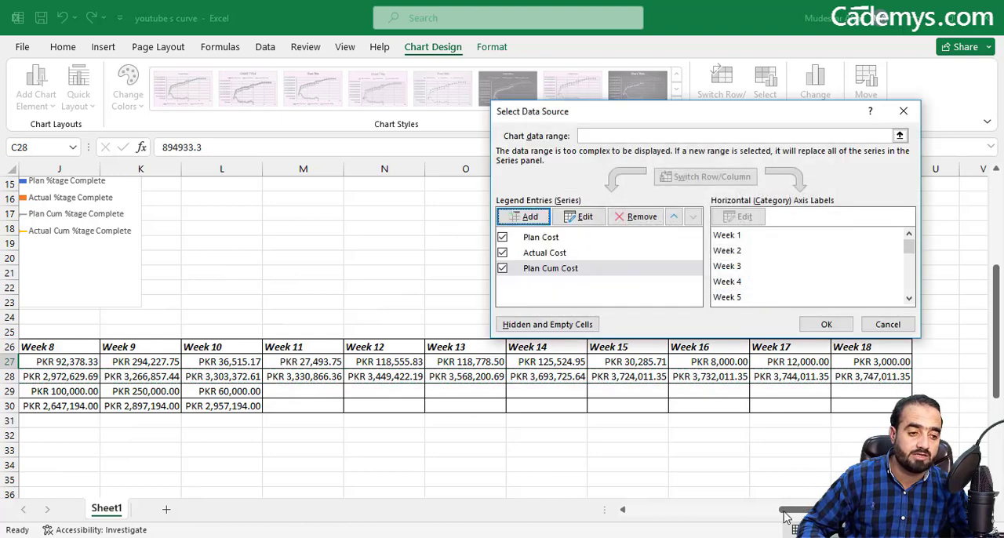
# Step: Add a chart series named Actual Cum Cost with the week headings C26:T26 as its X values
pyautogui.click(527, 218)
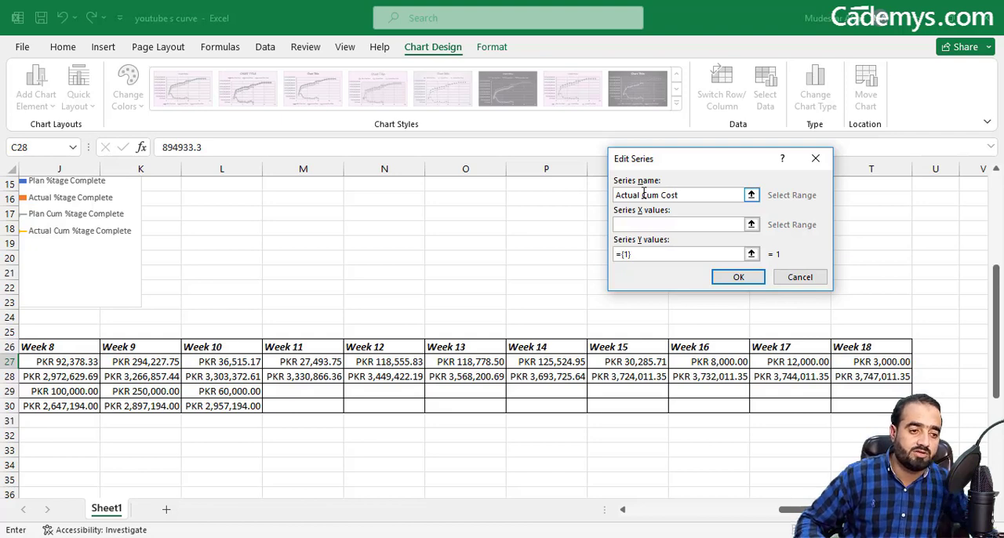
pyautogui.click(751, 225)
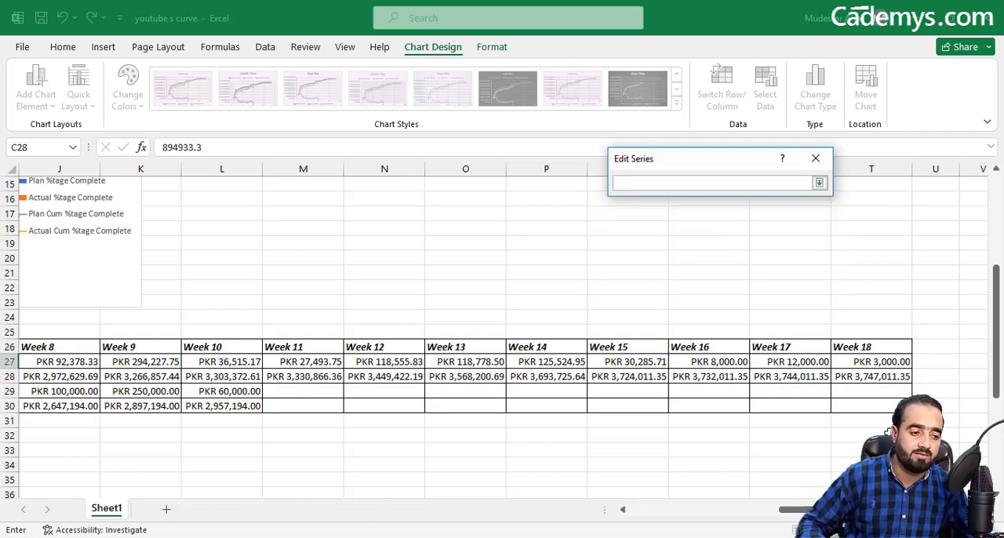
pyautogui.moveTo(800, 510); pyautogui.dragTo(627, 518)
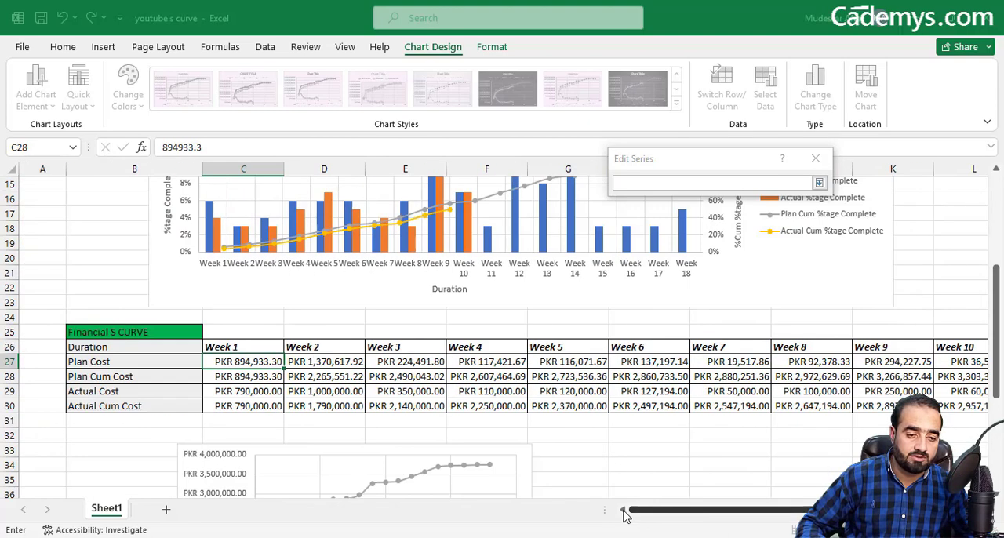
pyautogui.moveTo(224, 347); pyautogui.dragTo(871, 349)
pyautogui.click(819, 183)
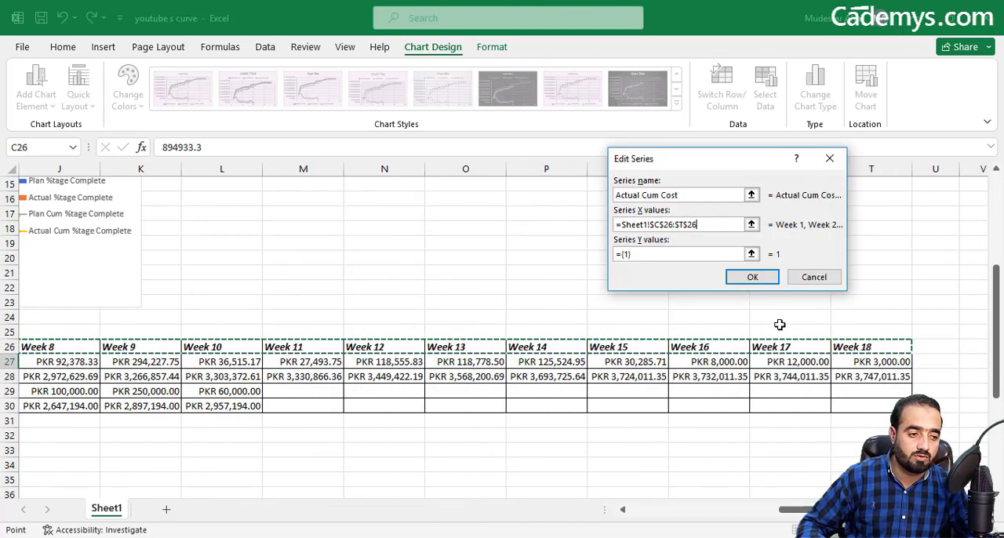
# Step: Set the Actual Cum Cost series' Y values to C30:L30 and accept the chart's data source
pyautogui.click(773, 332)
pyautogui.moveTo(822, 510); pyautogui.dragTo(627, 534)
pyautogui.moveTo(244, 407); pyautogui.dragTo(655, 404)
pyautogui.click(833, 183)
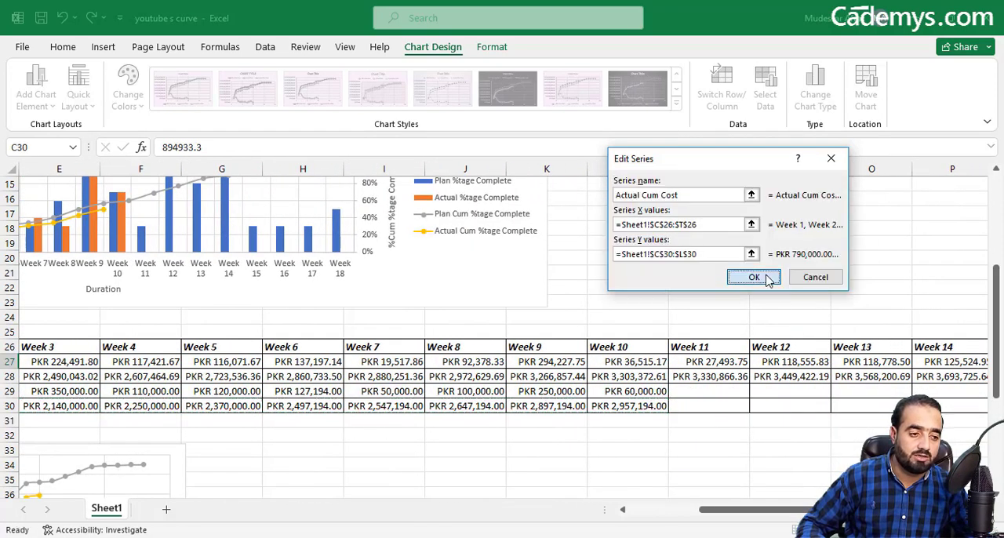
pyautogui.click(752, 276)
pyautogui.click(820, 319)
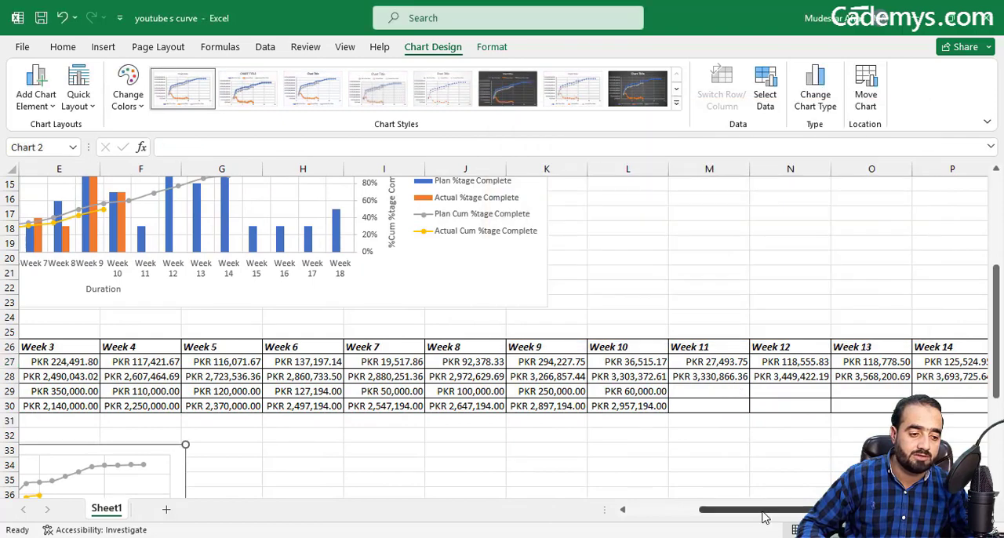
# Step: Change the Actual Cost series' Y values in the financial chart to the Actual Cost row, C29:L29
pyautogui.moveTo(762, 513); pyautogui.dragTo(663, 514)
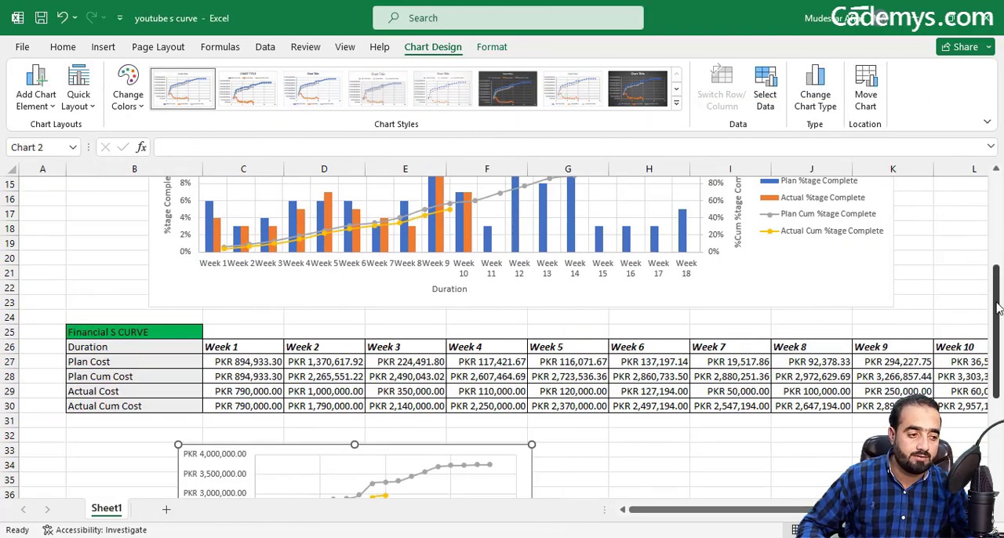
pyautogui.scroll(-5, 757, 392)
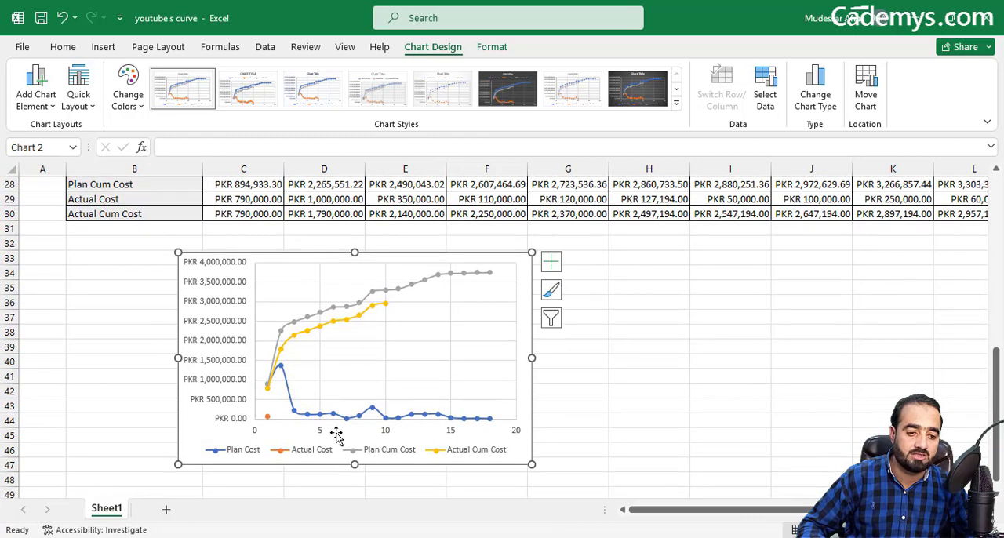
pyautogui.click(765, 88)
pyautogui.click(546, 253)
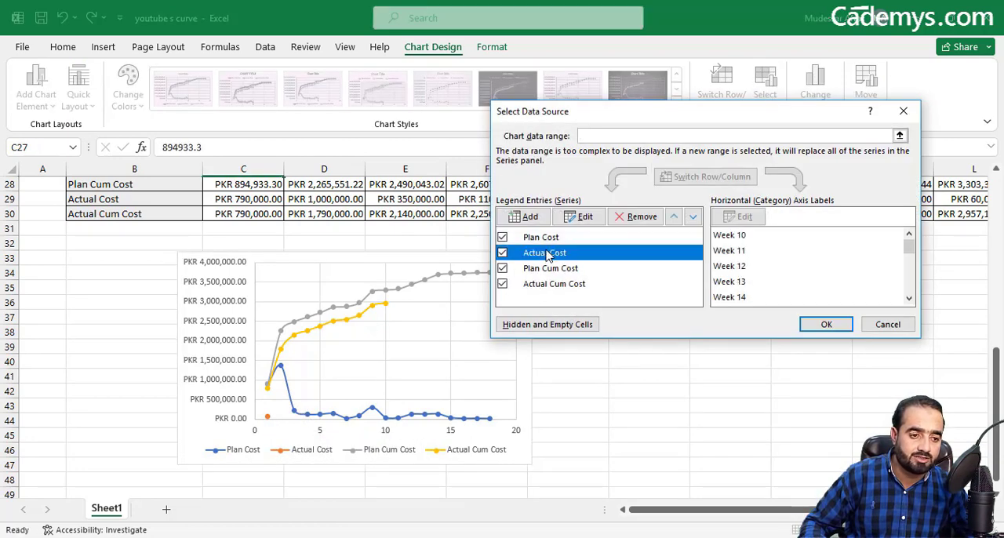
pyautogui.click(586, 218)
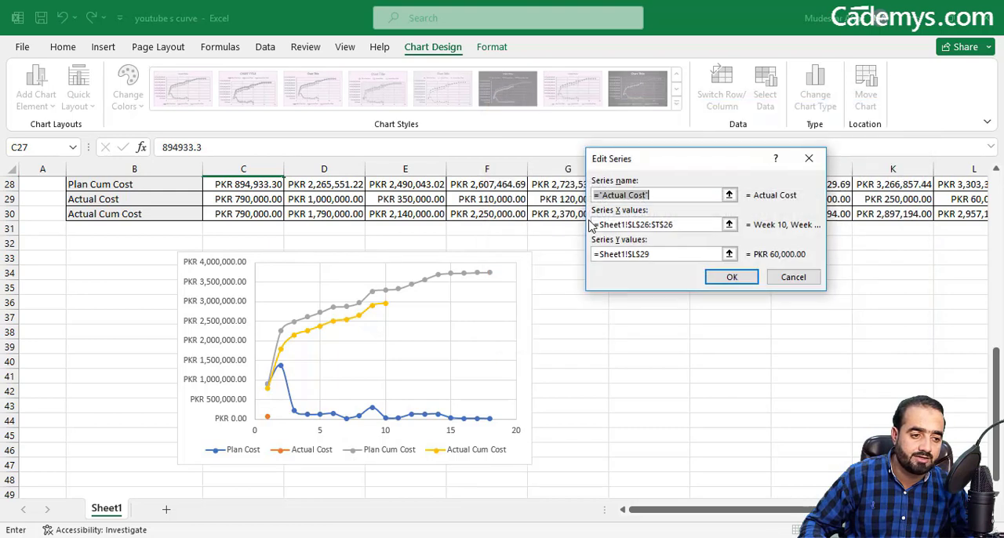
pyautogui.click(730, 255)
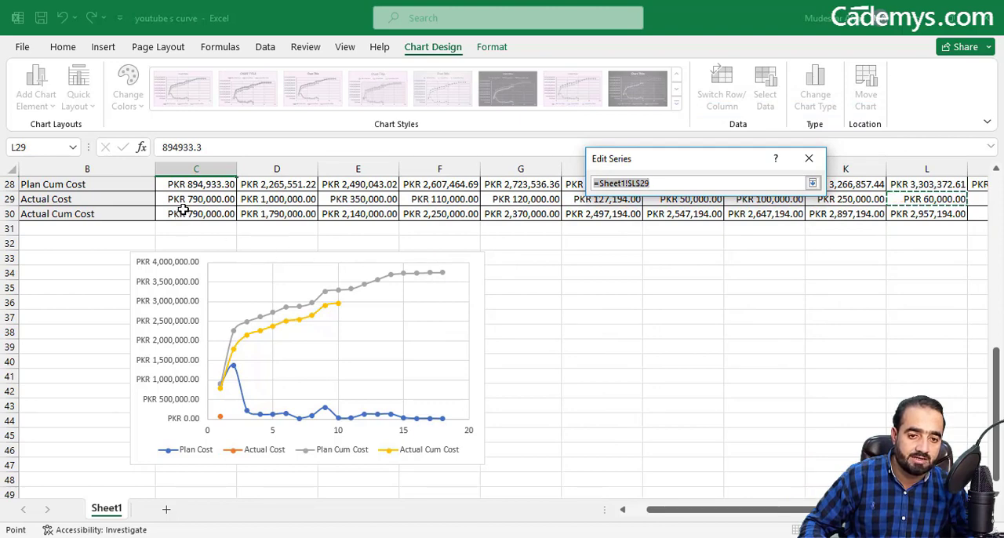
pyautogui.moveTo(179, 199); pyautogui.dragTo(941, 198)
pyautogui.click(811, 183)
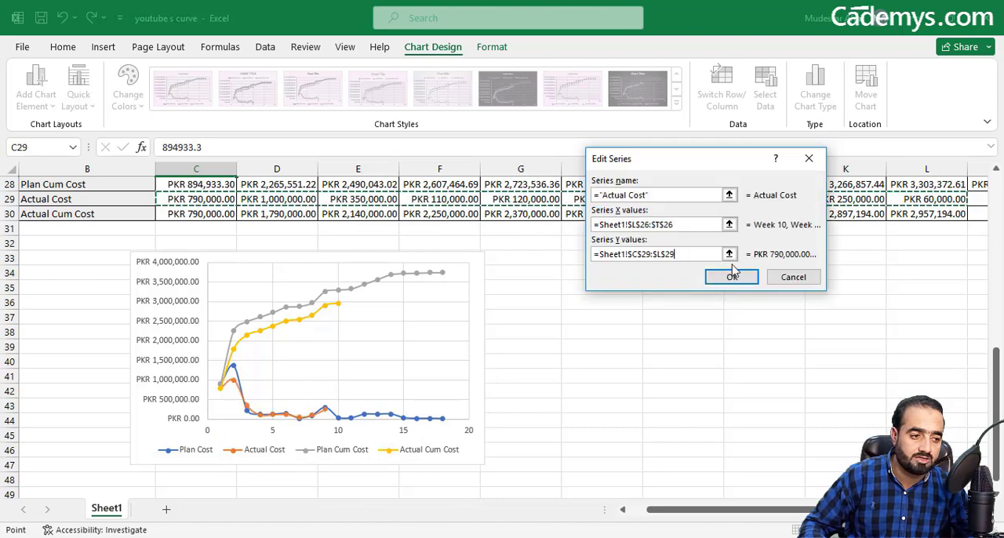
pyautogui.click(730, 280)
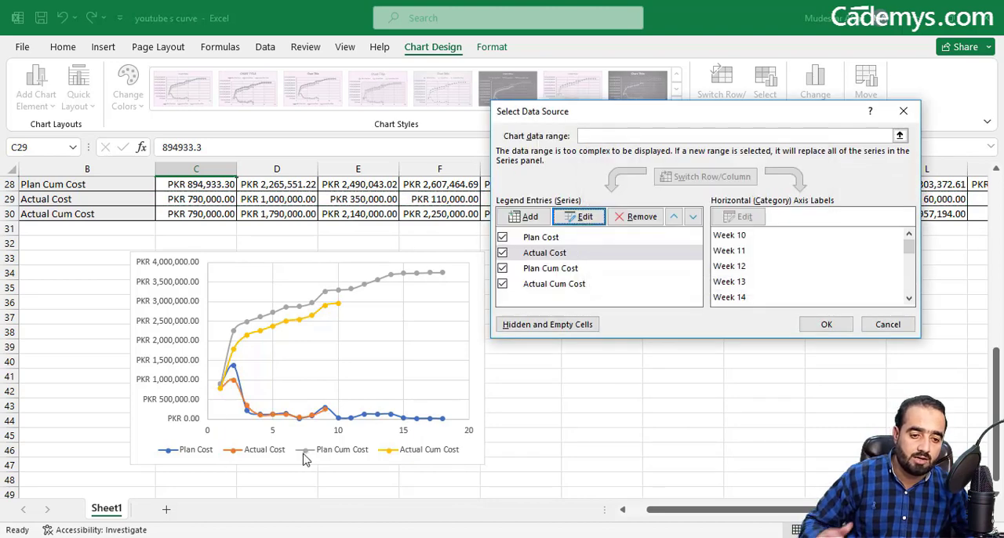
pyautogui.click(826, 324)
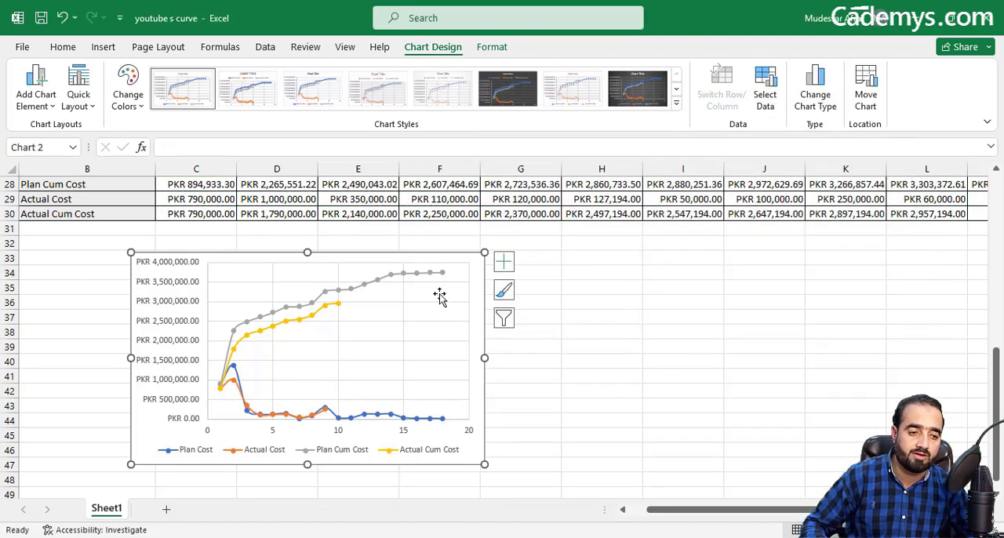
# Step: Convert the financial chart to a combo chart with the Plan Cum Cost series as Scatter with Smooth Lines and Markers
pyautogui.click(816, 87)
pyautogui.click(328, 438)
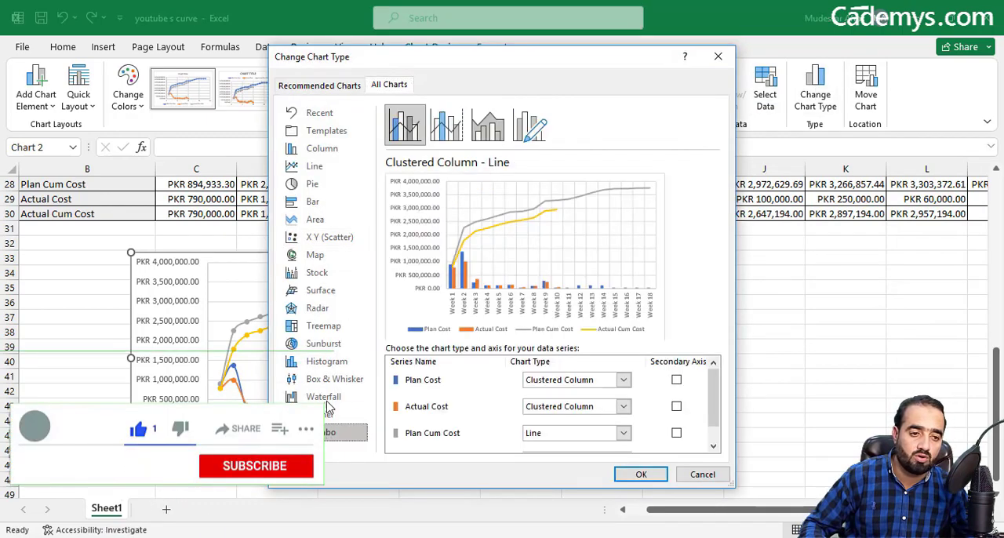
pyautogui.moveTo(717, 389)
pyautogui.mouseDown()
pyautogui.moveTo(719, 403)
pyautogui.moveTo(715, 388)
pyautogui.mouseUp()
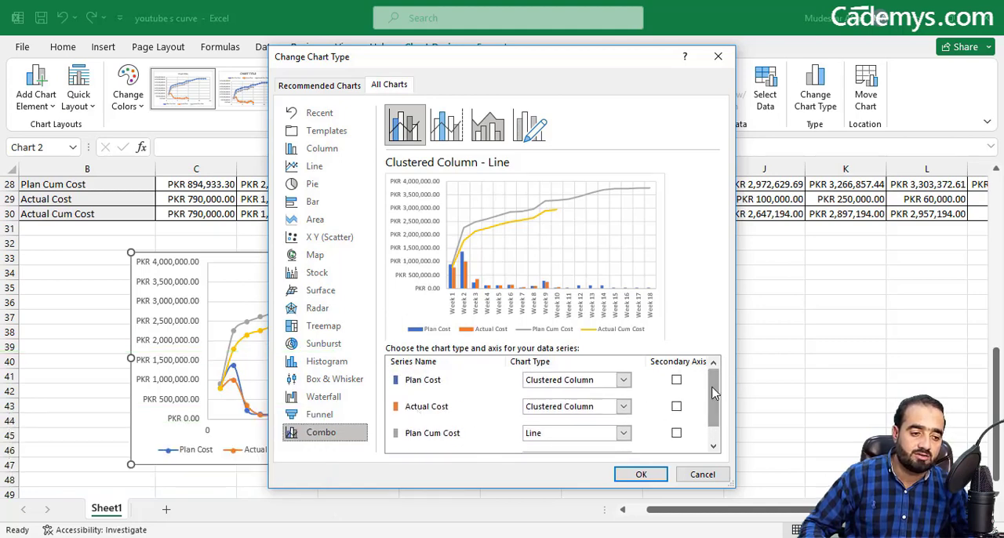
pyautogui.moveTo(714, 392); pyautogui.dragTo(717, 407)
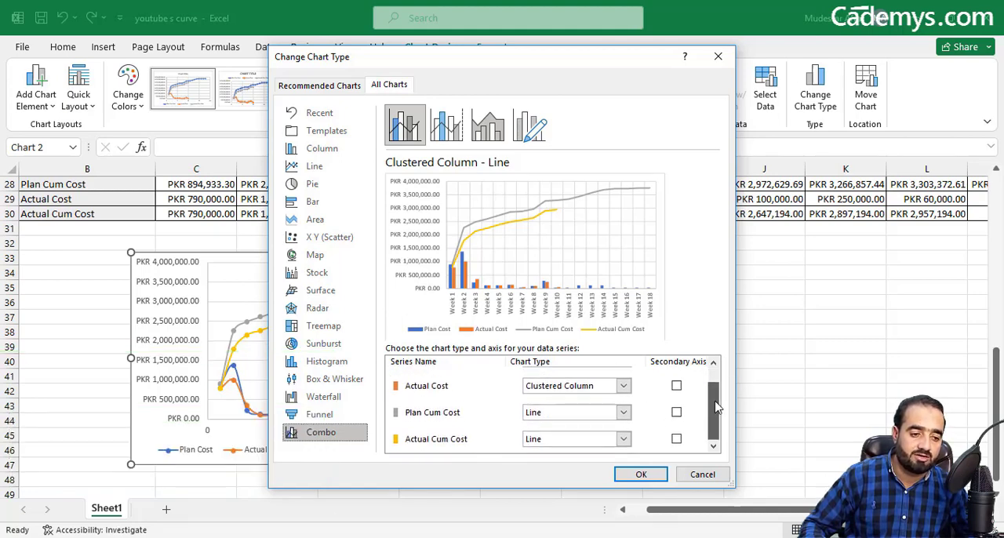
pyautogui.click(623, 413)
pyautogui.moveTo(695, 262); pyautogui.dragTo(695, 333)
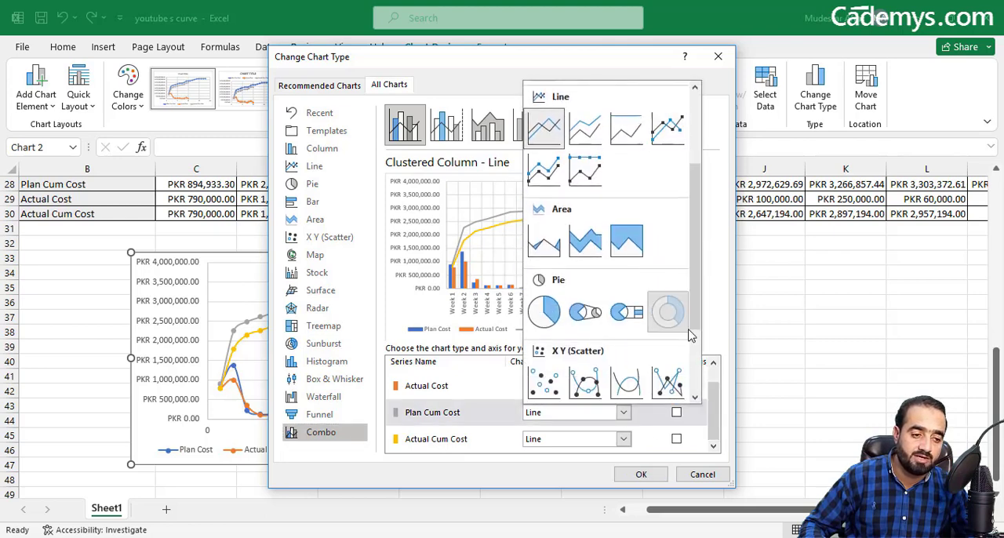
pyautogui.click(586, 381)
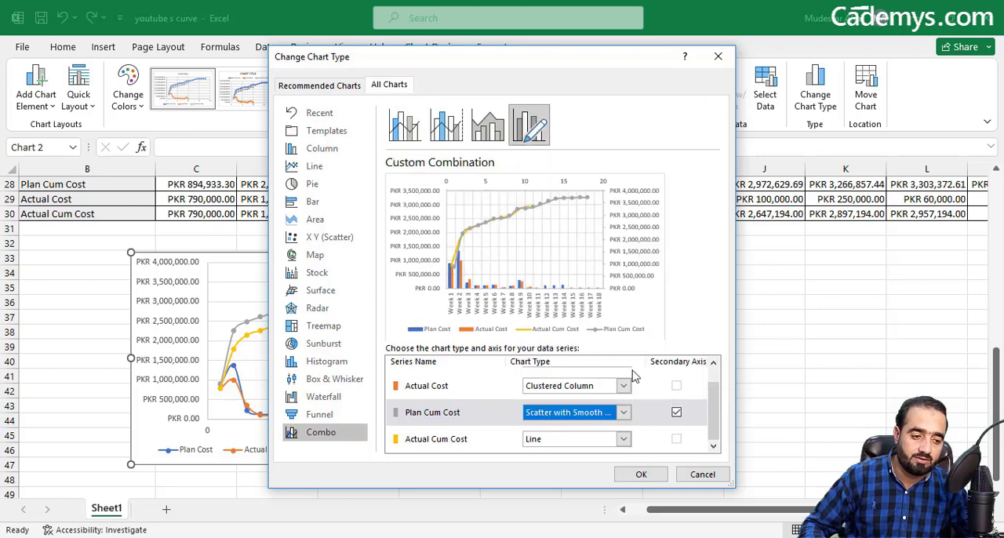
# Step: Set the Actual Cum Cost series to Scatter with Smooth Lines and Markers and apply the combo chart type
pyautogui.click(622, 438)
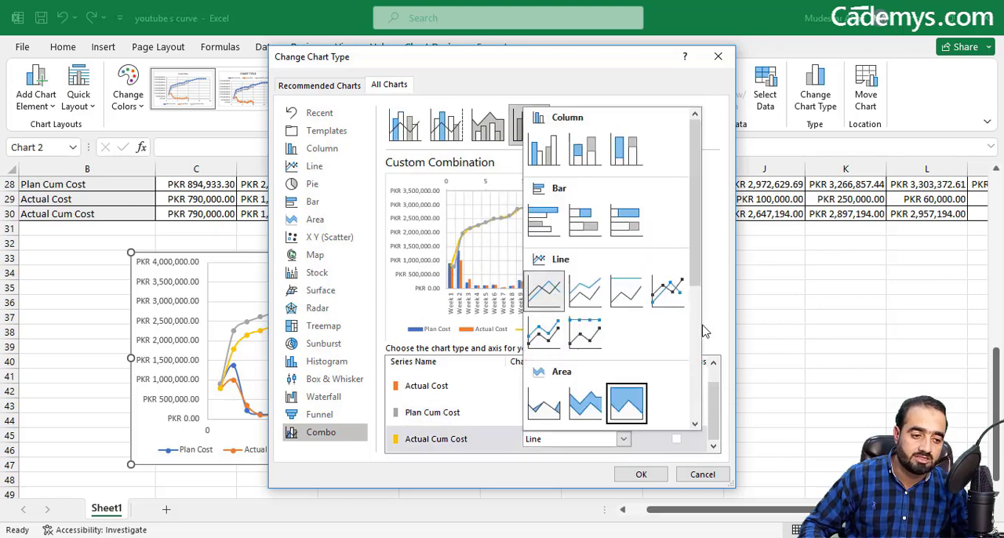
pyautogui.moveTo(697, 258); pyautogui.dragTo(621, 397)
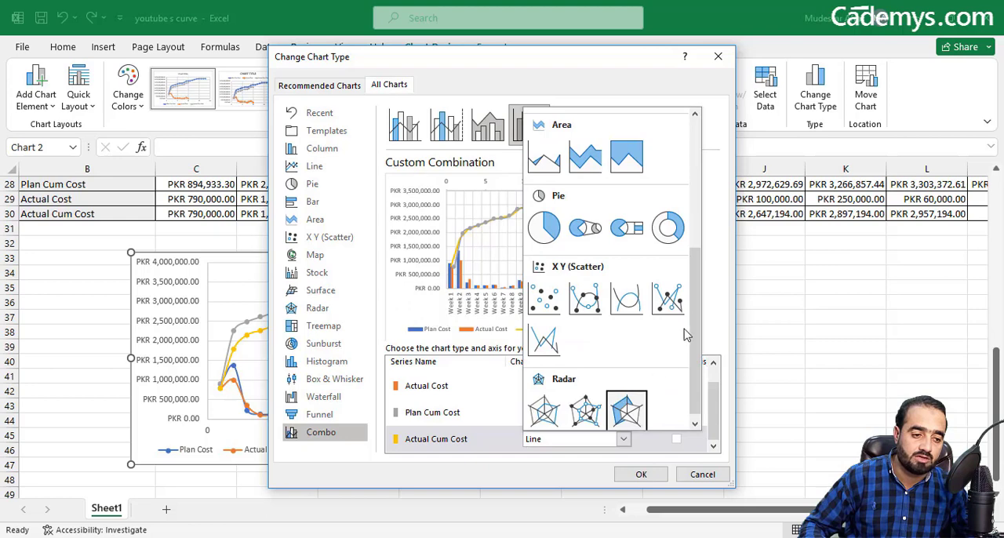
pyautogui.click(584, 306)
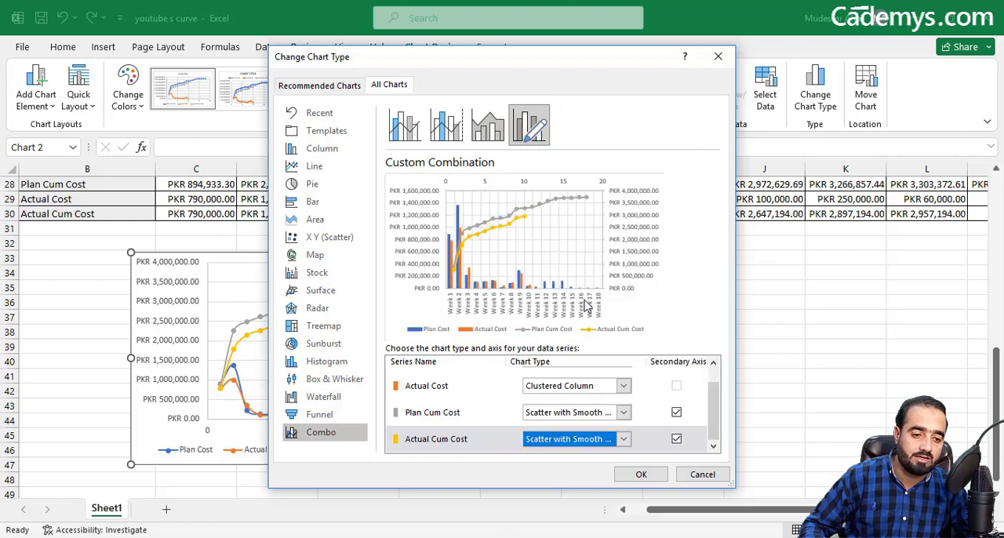
pyautogui.click(640, 473)
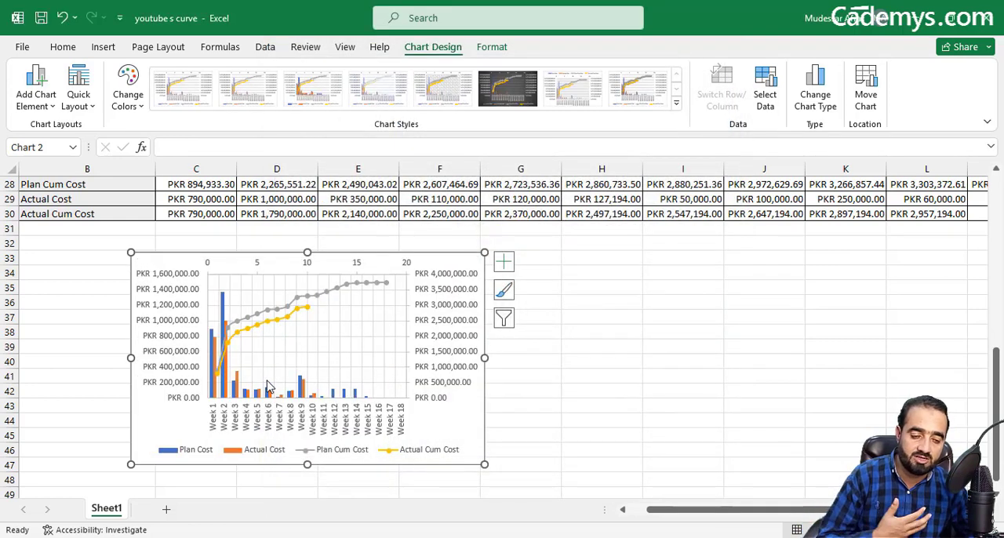
# Step: Enlarge the financial combo chart so it extends across to column J and down to about row 50
pyautogui.moveTo(484, 358); pyautogui.dragTo(632, 389)
pyautogui.moveTo(384, 468); pyautogui.dragTo(408, 369)
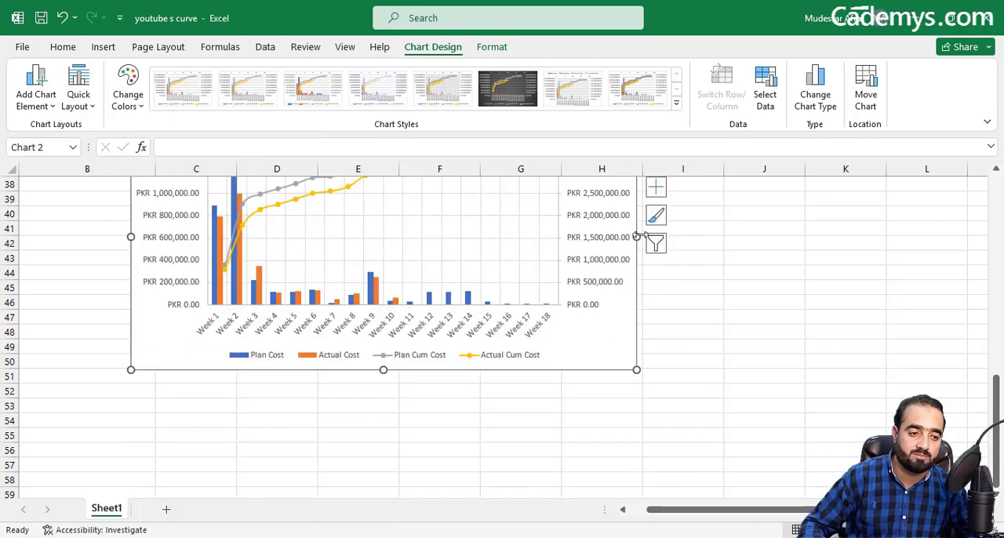
pyautogui.moveTo(636, 236); pyautogui.dragTo(781, 237)
pyautogui.scroll(2, 998, 377)
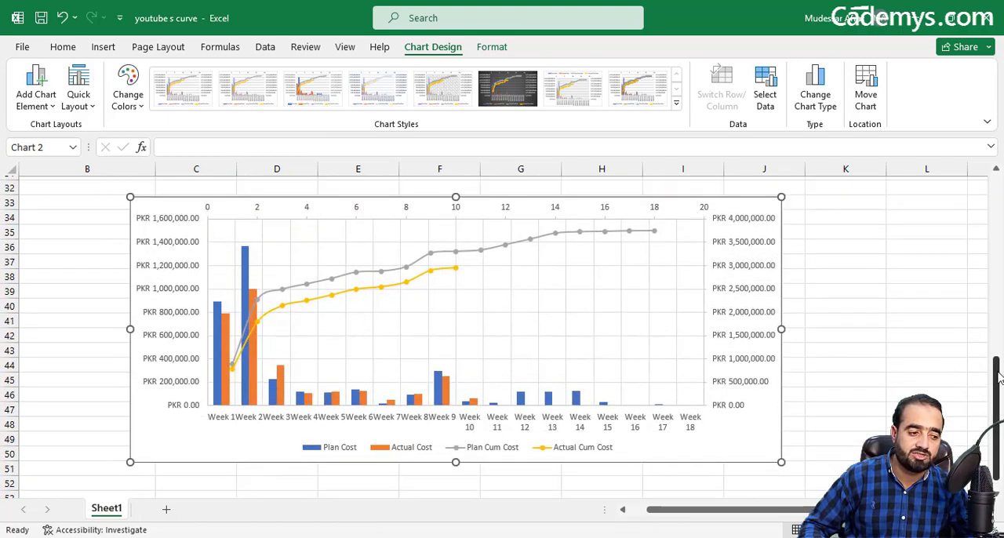
# Step: Add axis titles and a chart title to the financial combo chart
pyautogui.scroll(2, 999, 377)
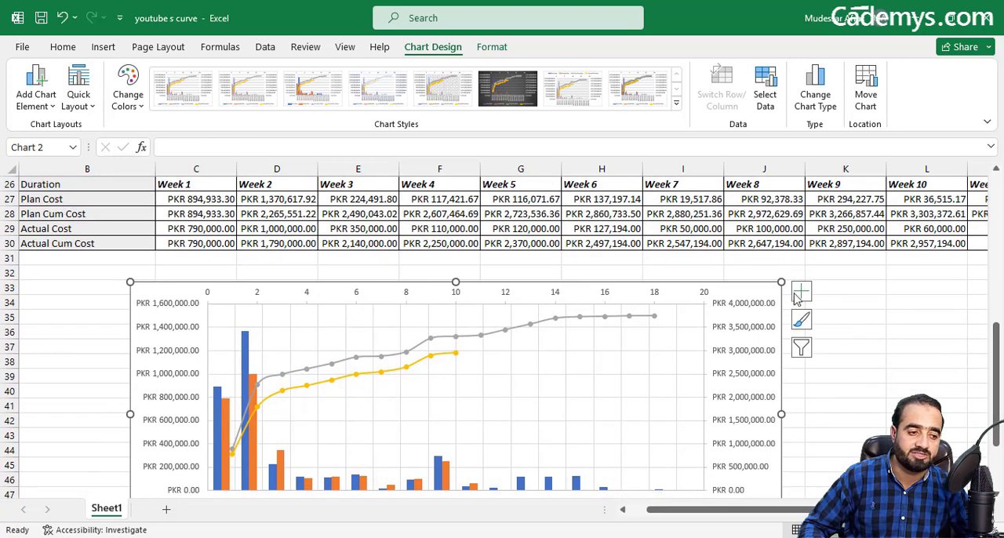
pyautogui.click(799, 294)
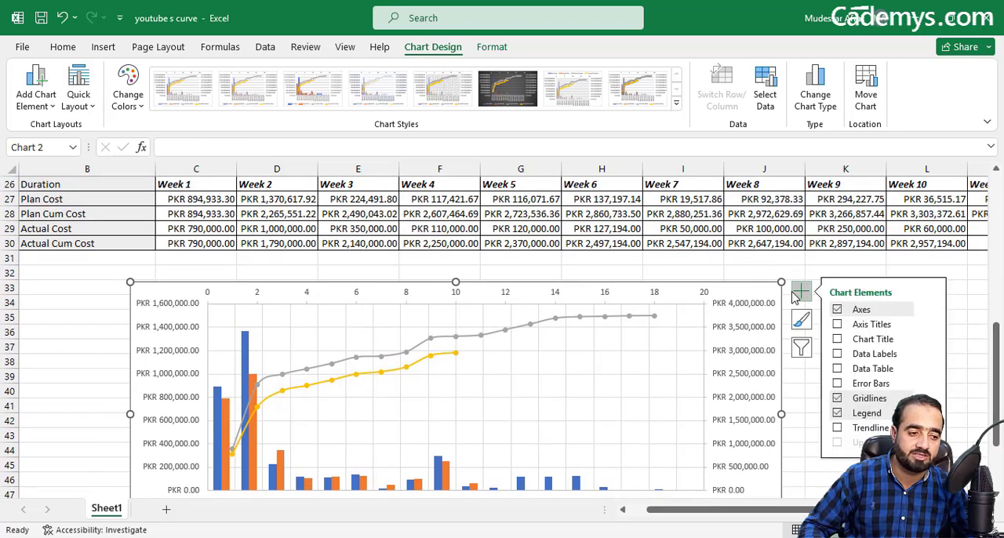
pyautogui.click(837, 324)
pyautogui.click(837, 339)
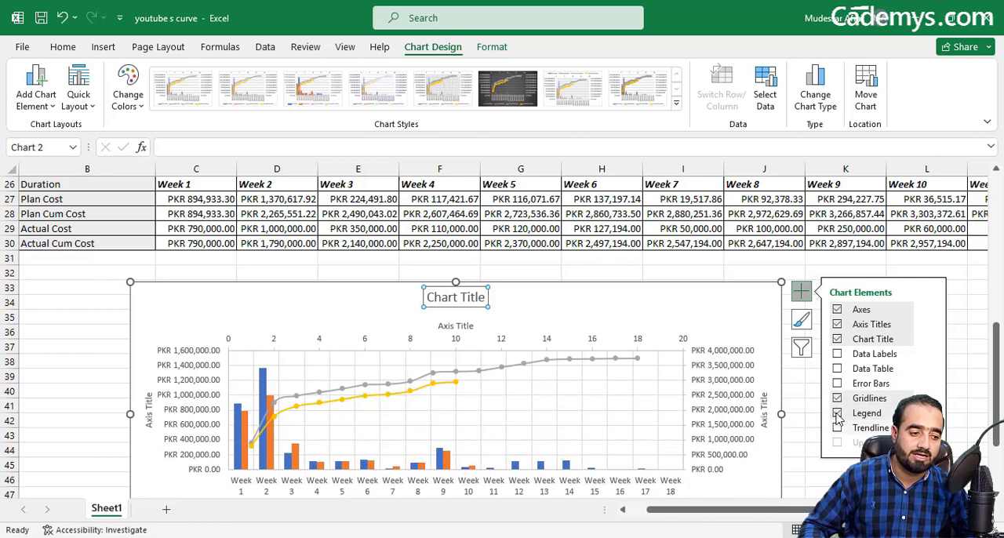
pyautogui.click(930, 375)
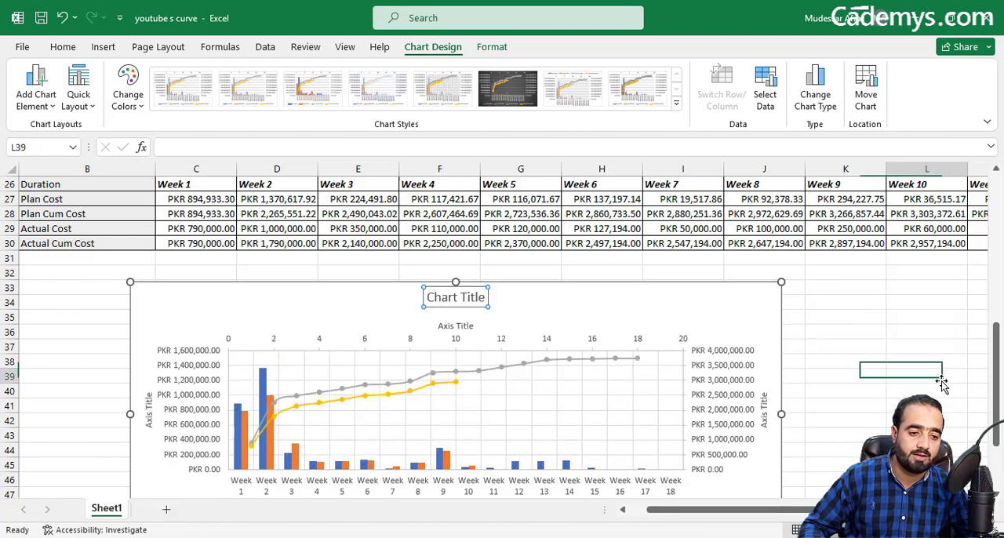
# Step: Replace the placeholder chart title with "Financial Scurve"
pyautogui.click(474, 300)
pyautogui.doubleClick(474, 300)
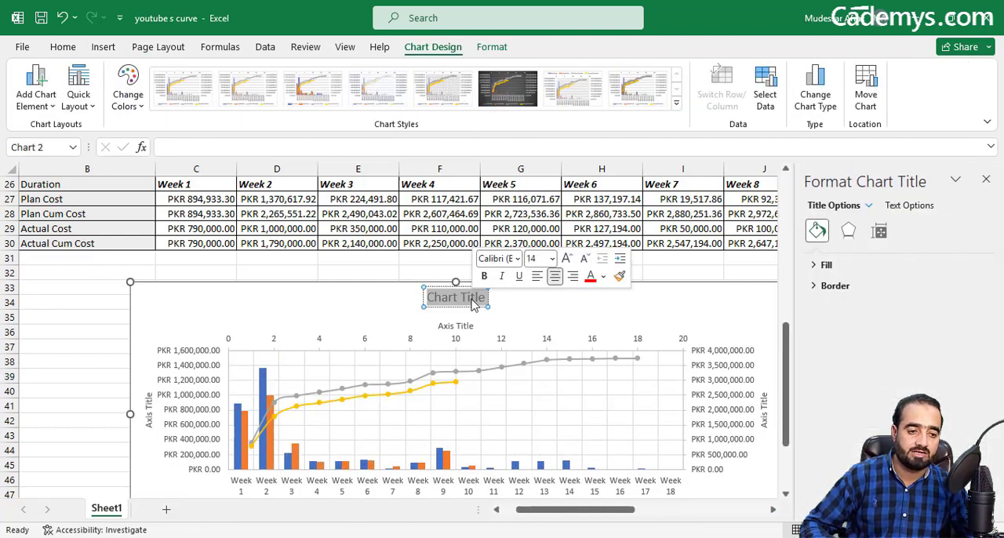
pyautogui.write('Final')
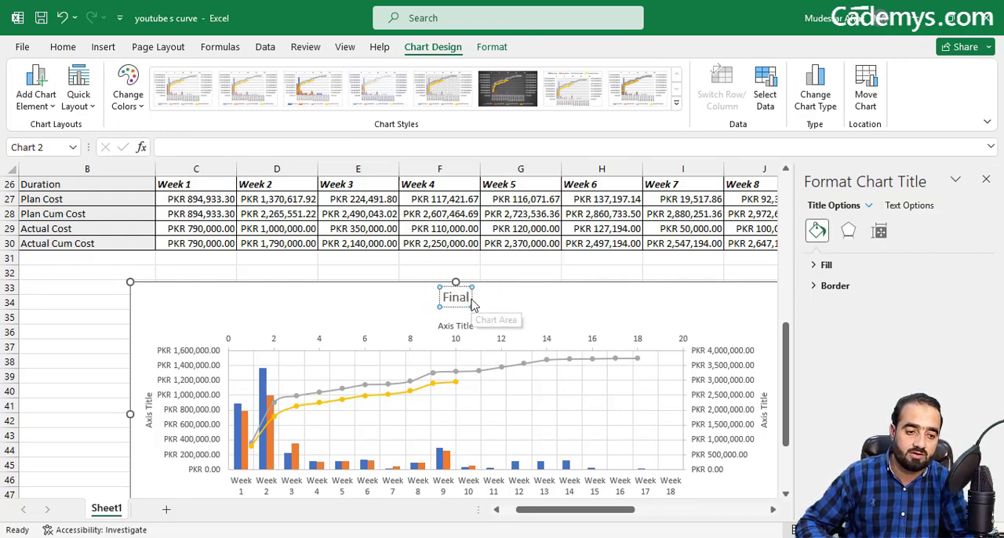
pyautogui.press('BackSpace')
pyautogui.write('ncia')
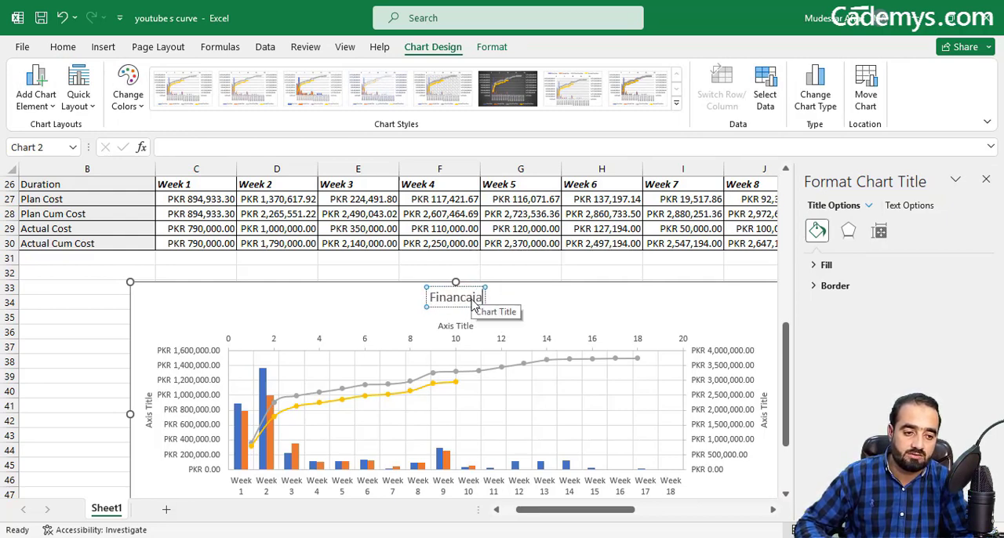
pyautogui.press('BackSpace')
pyautogui.press('BackSpace')
pyautogui.press('BackSpace')
pyautogui.write('ial Sc')
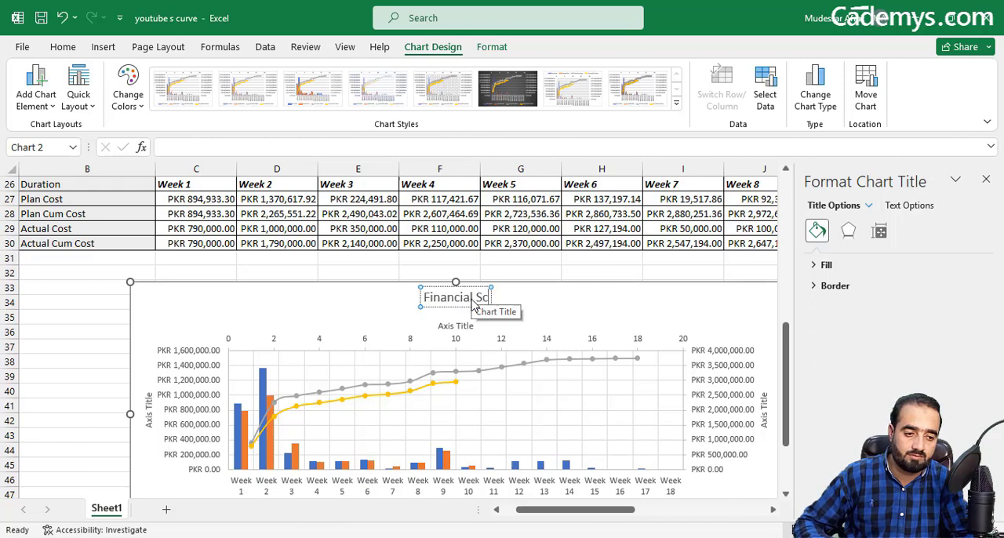
pyautogui.write('urve')
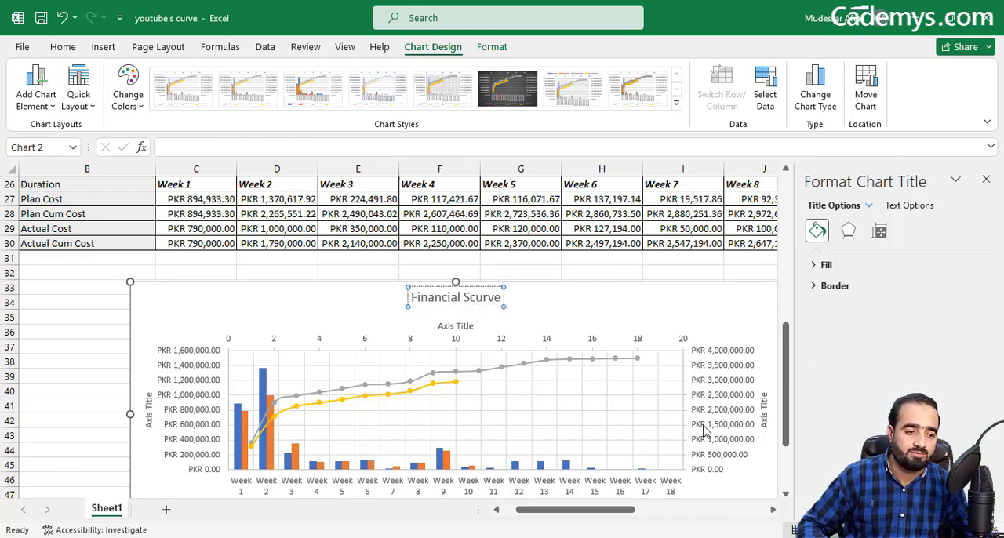
# Step: Title the secondary vertical axis of the financial chart "Cum Cost"
pyautogui.click(763, 404)
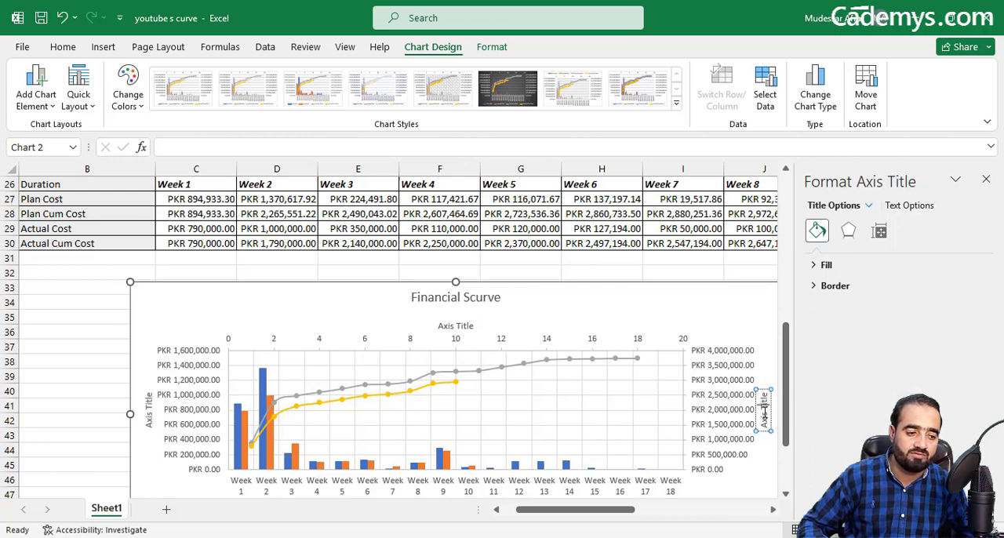
pyautogui.tripleClick(765, 408)
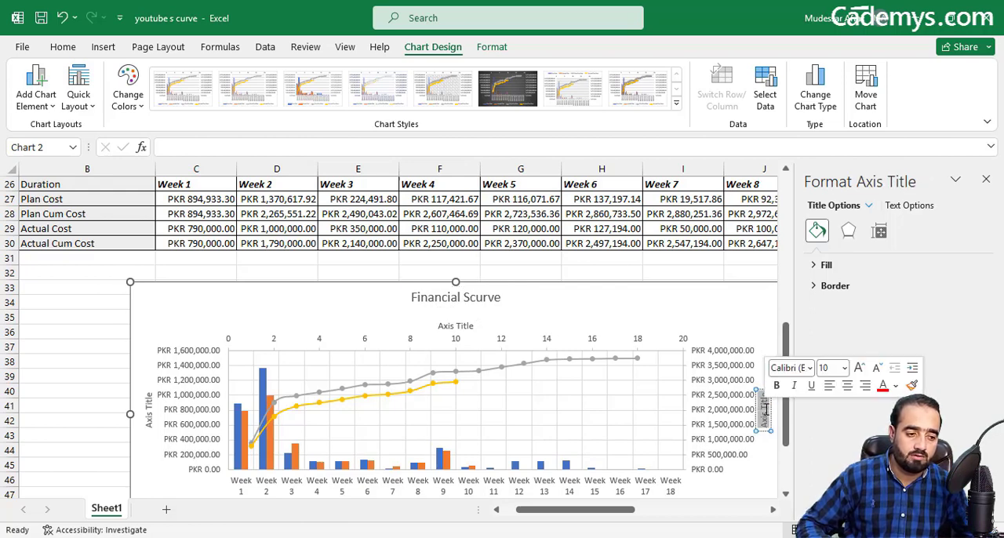
pyautogui.press('BackSpace')
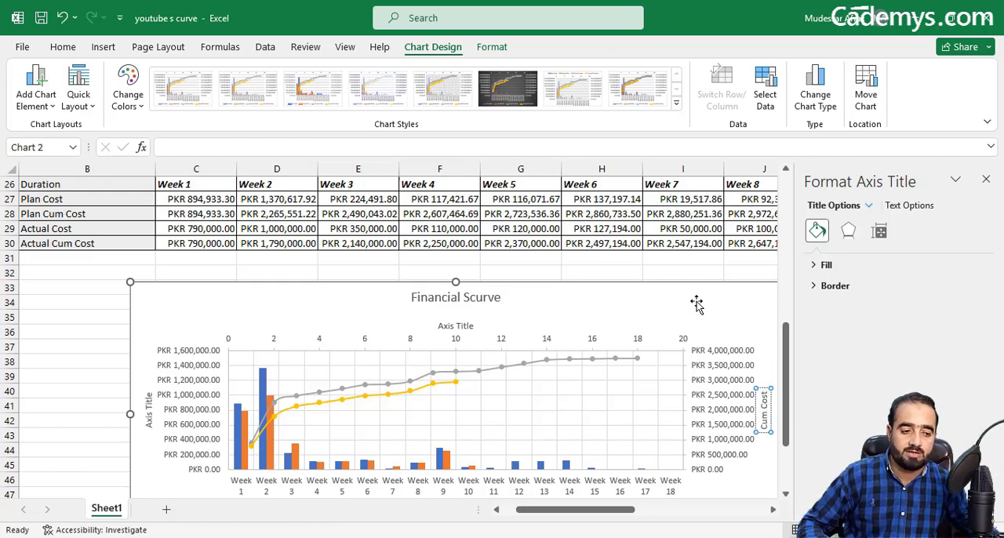
pyautogui.click(657, 314)
# Step: Title the primary vertical axis of the financial chart "Cost" and colour that title's text red
pyautogui.click(148, 402)
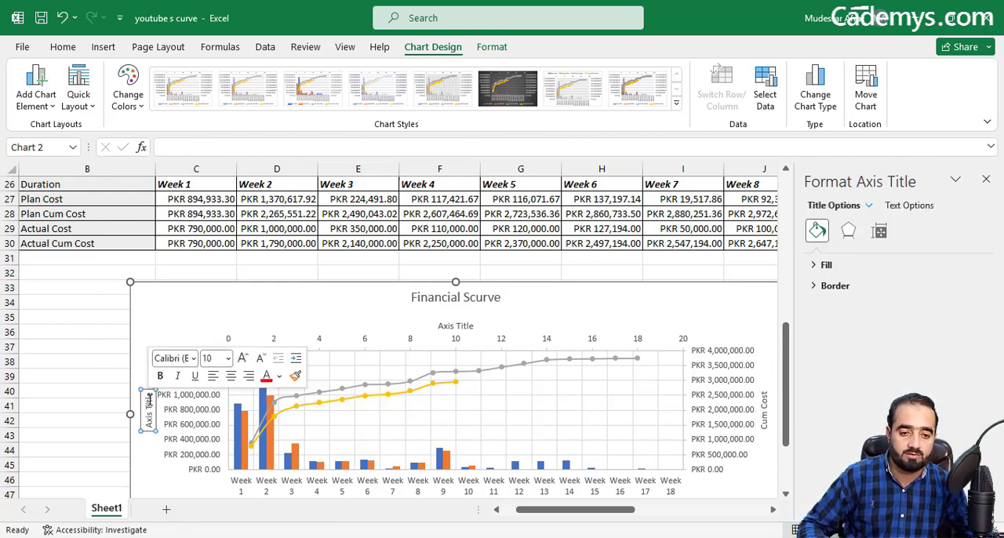
pyautogui.click(151, 409)
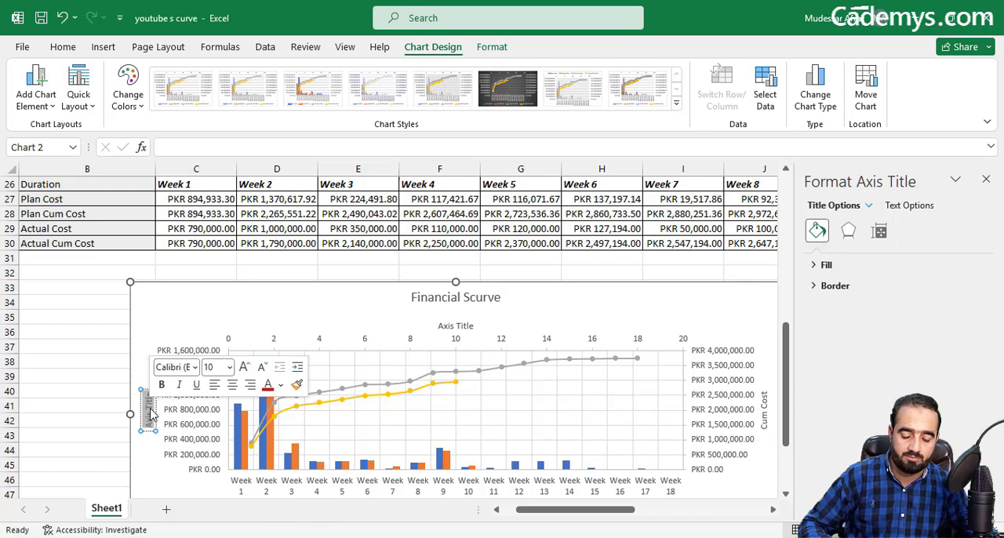
pyautogui.write('Cost')
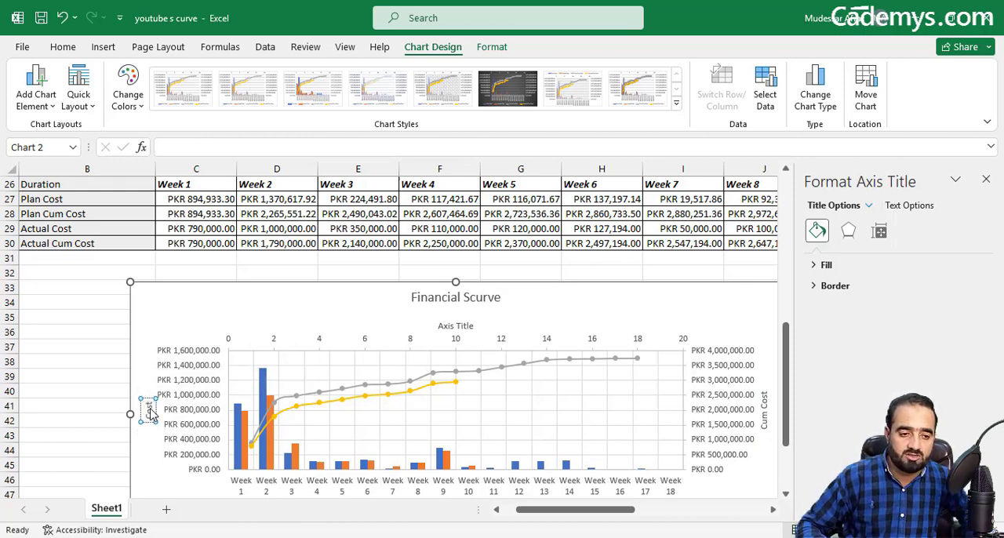
pyautogui.click(105, 336)
pyautogui.click(146, 413)
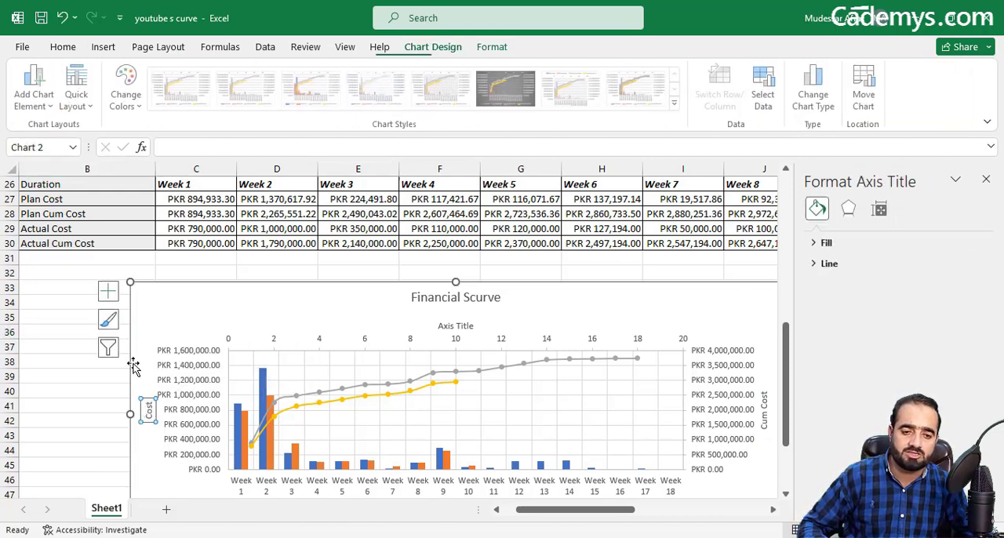
pyautogui.click(63, 47)
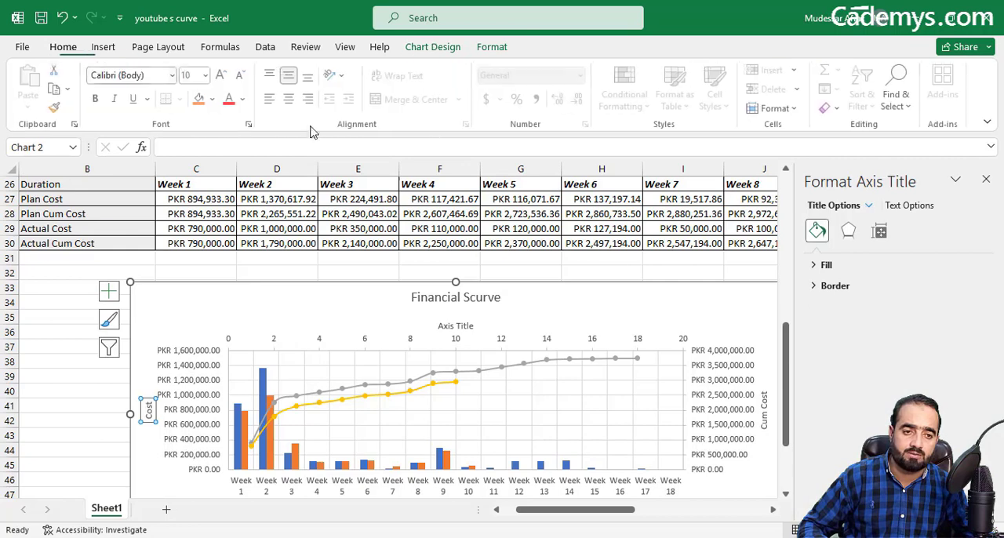
pyautogui.click(231, 98)
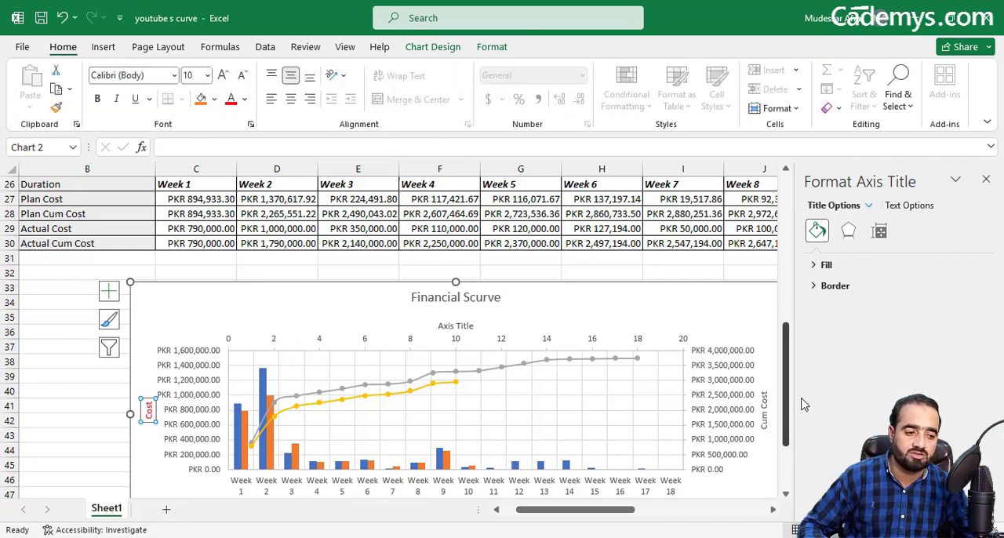
# Step: Title the horizontal week axis below the financial chart "Duration" and deselect the chart
pyautogui.moveTo(785, 401); pyautogui.dragTo(778, 442)
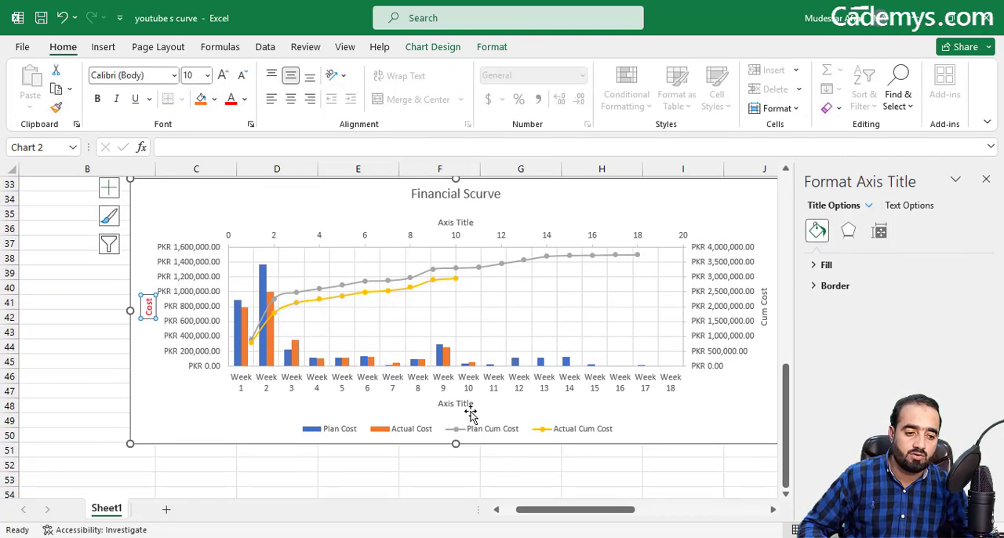
pyautogui.click(463, 408)
pyautogui.tripleClick(464, 404)
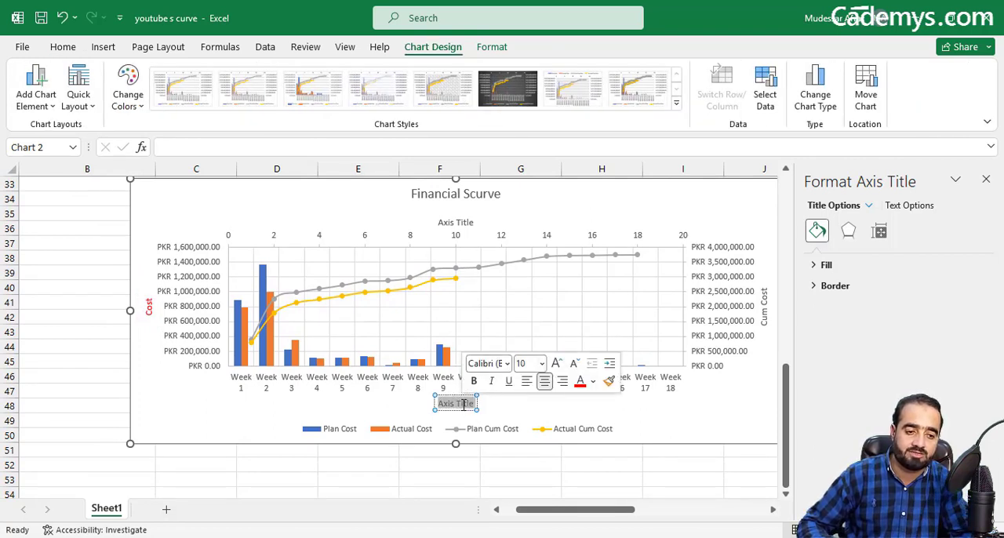
pyautogui.write('Duration')
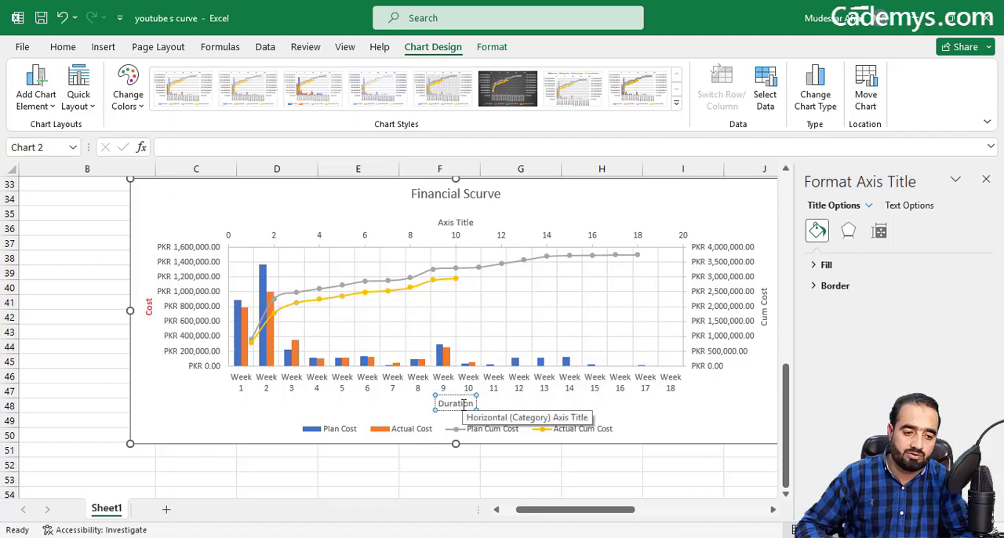
pyautogui.click(601, 479)
# Step: Examine the plan and actual cumulative cost curves around week 10 and compare the chart with the Physical S CURVE chart
pyautogui.scroll(5, 612, 345)
pyautogui.scroll(-5, 614, 346)
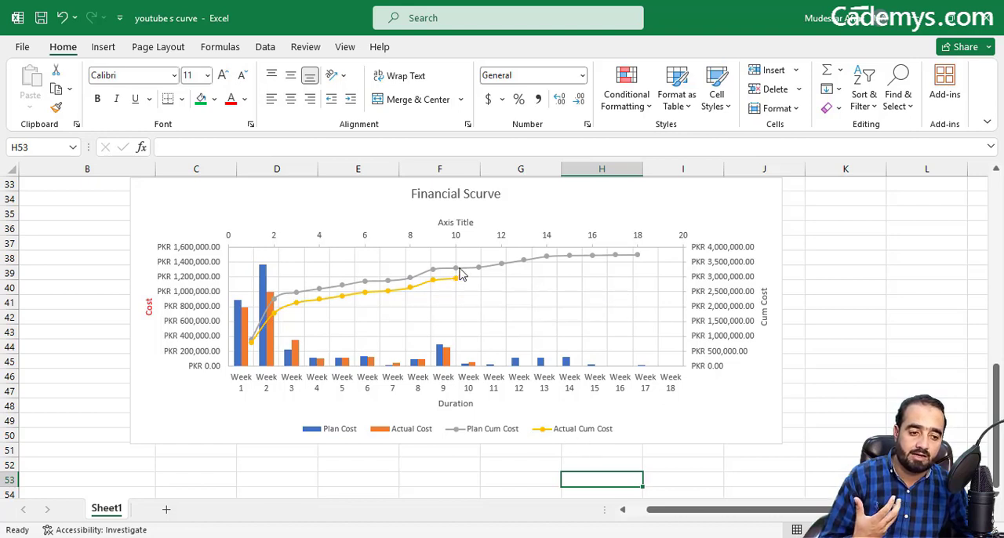
pyautogui.moveTo(461, 273)
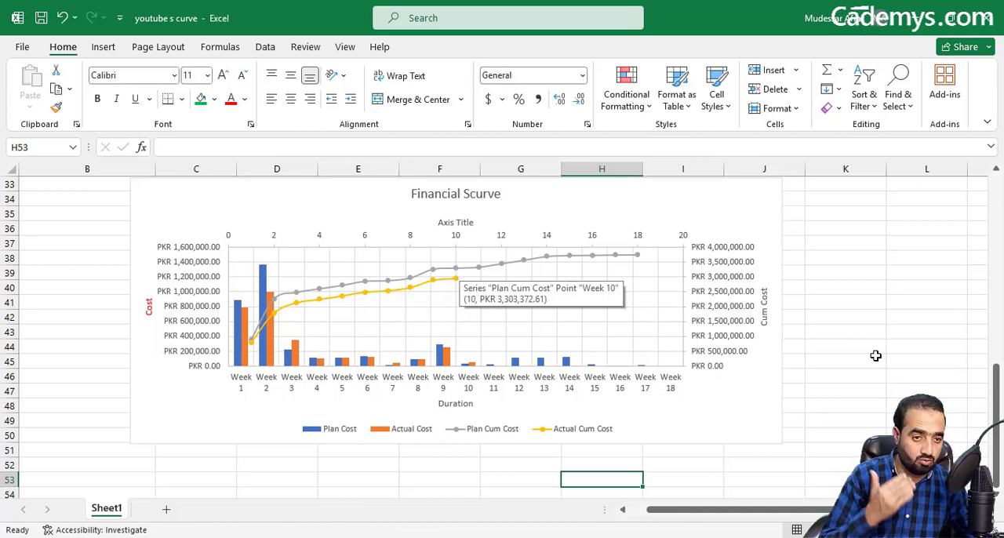
pyautogui.scroll(2, 1000, 337)
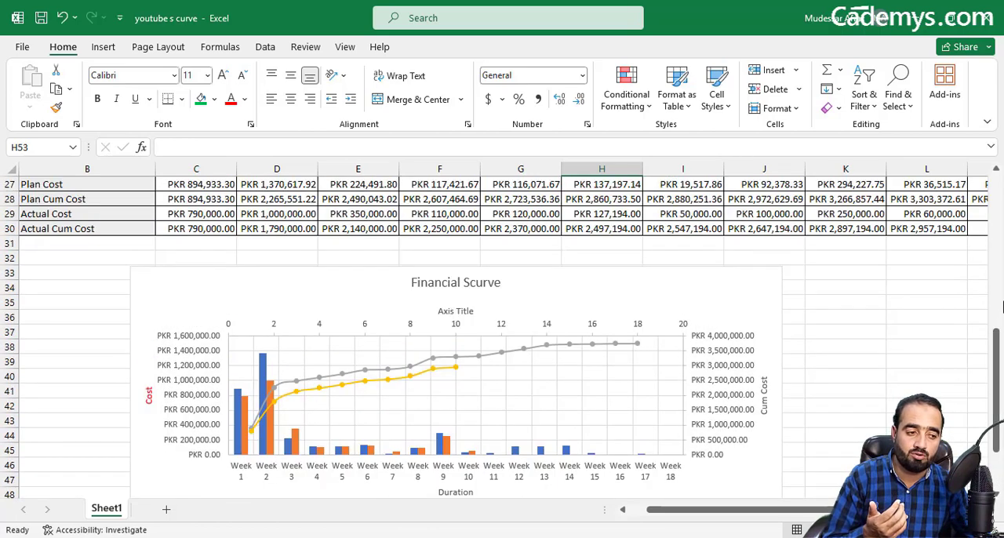
pyautogui.moveTo(999, 344); pyautogui.dragTo(1000, 237)
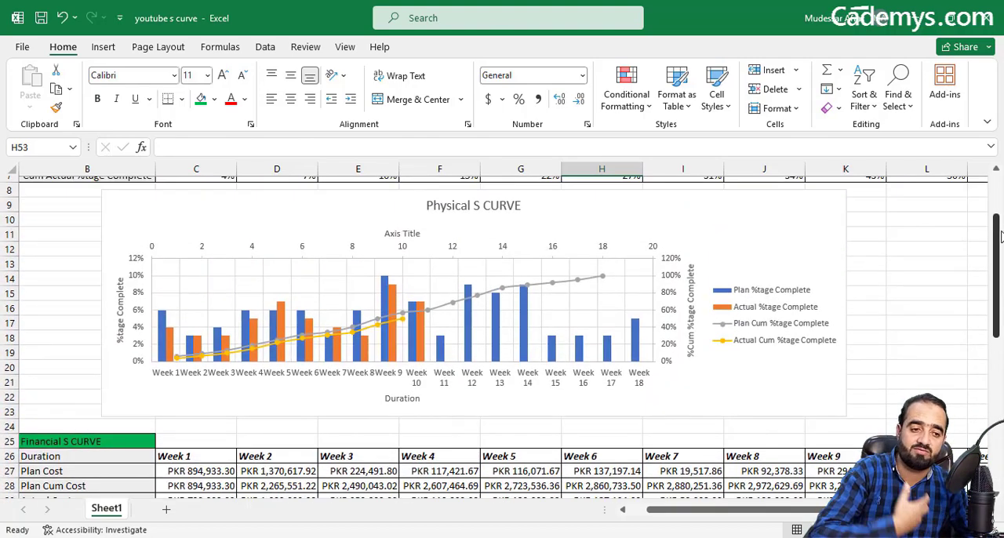
pyautogui.moveTo(1000, 237); pyautogui.dragTo(1000, 338)
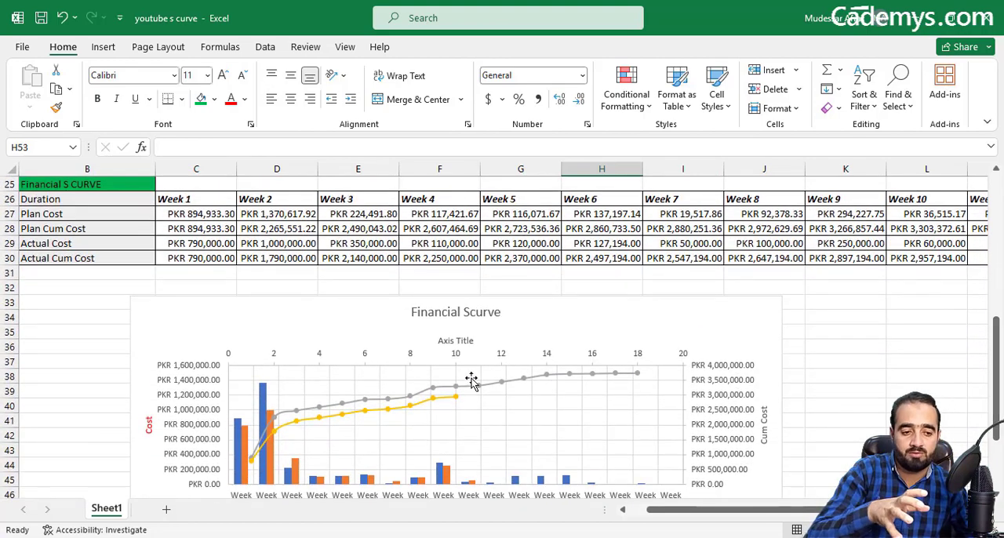
pyautogui.moveTo(461, 407)
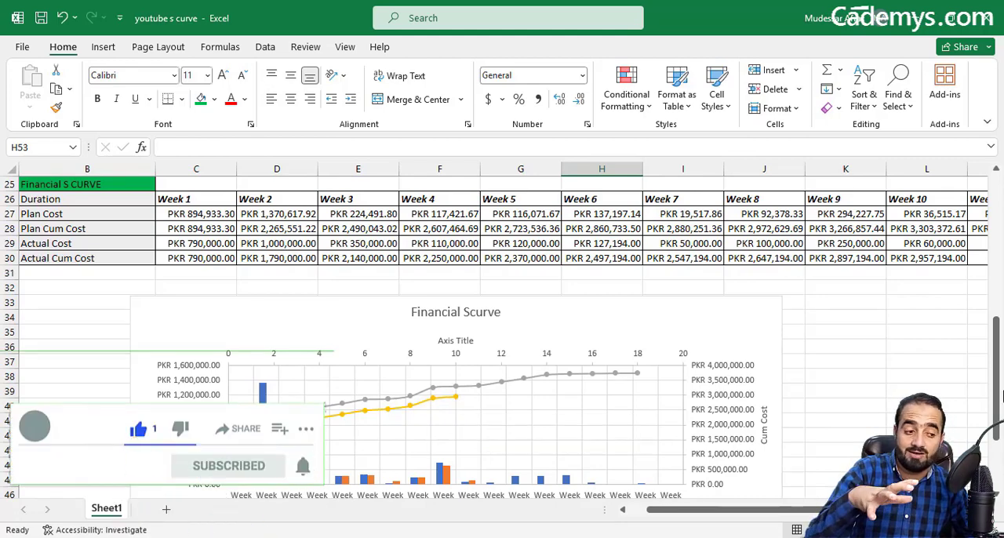
pyautogui.moveTo(1000, 370); pyautogui.dragTo(1000, 395)
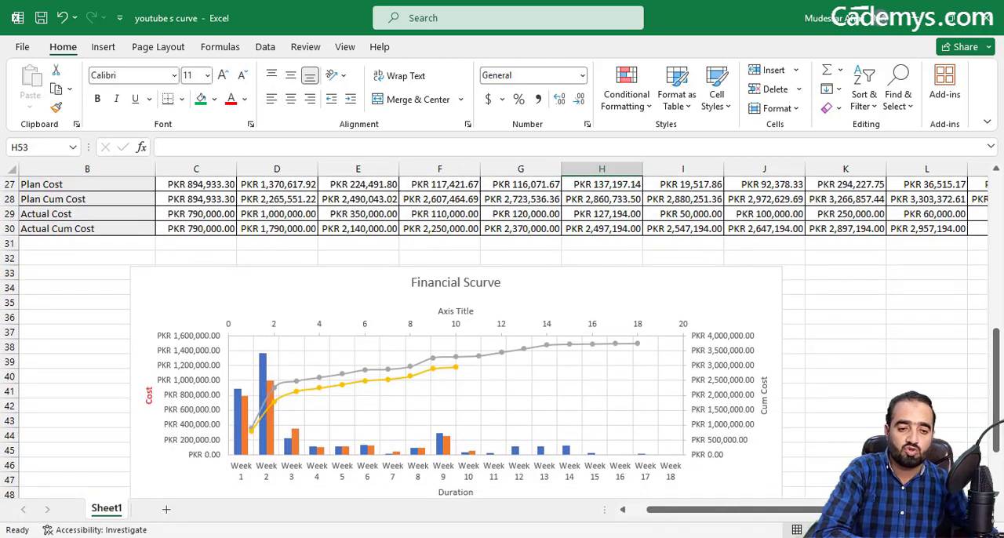